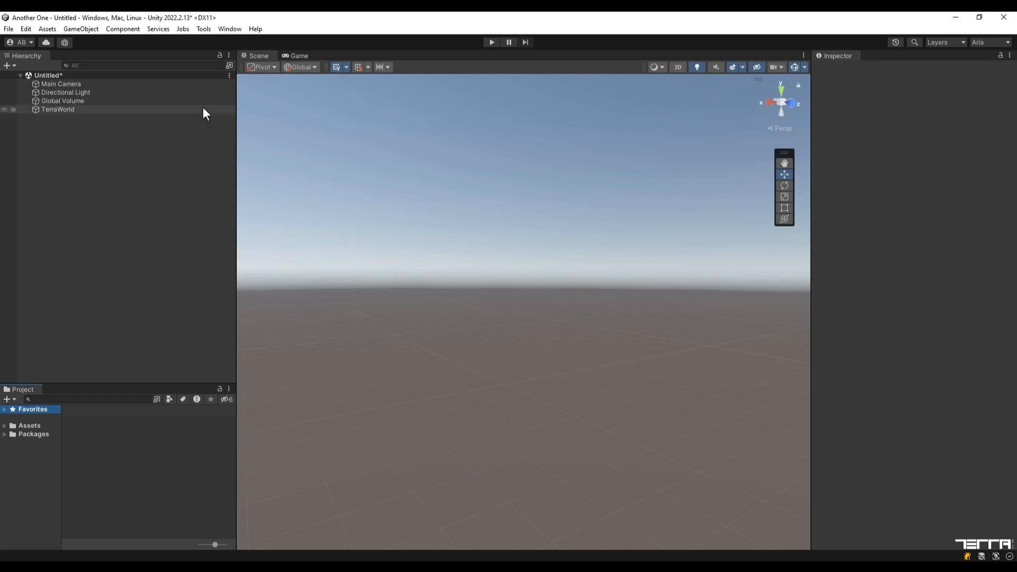
- Open the TerraWorld tool from the TerraUnity tools and bring up its interactive location map
{"action": "left_click", "coordinate": [205, 30]}
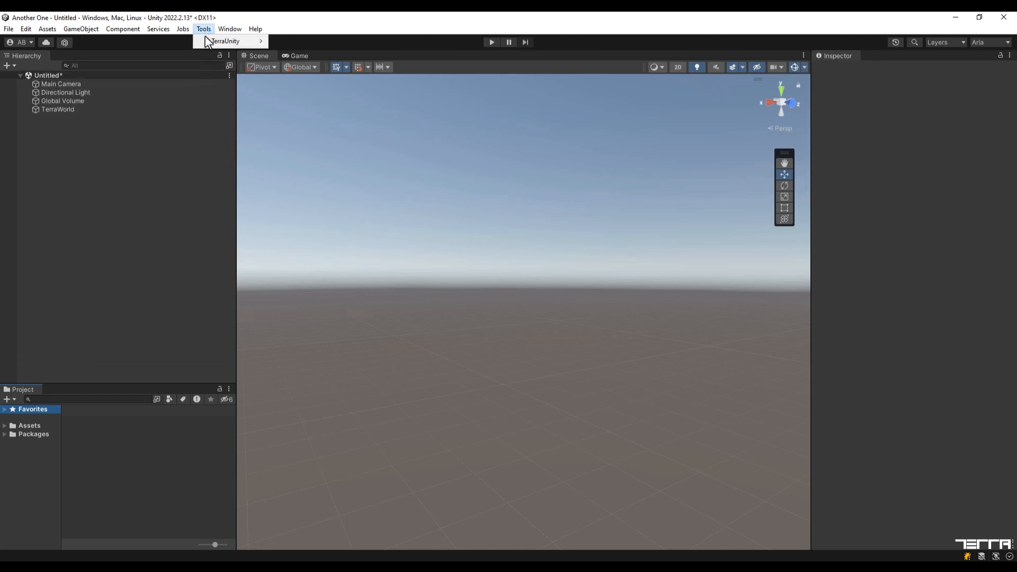
{"action": "mouse_move", "coordinate": [211, 41]}
{"action": "left_click", "coordinate": [274, 41]}
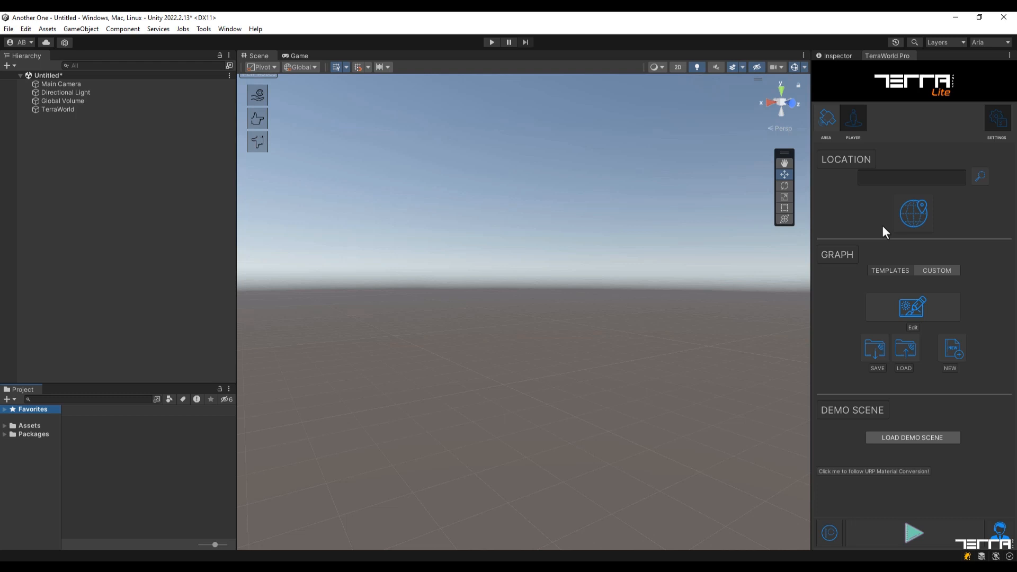
{"action": "left_click", "coordinate": [900, 223]}
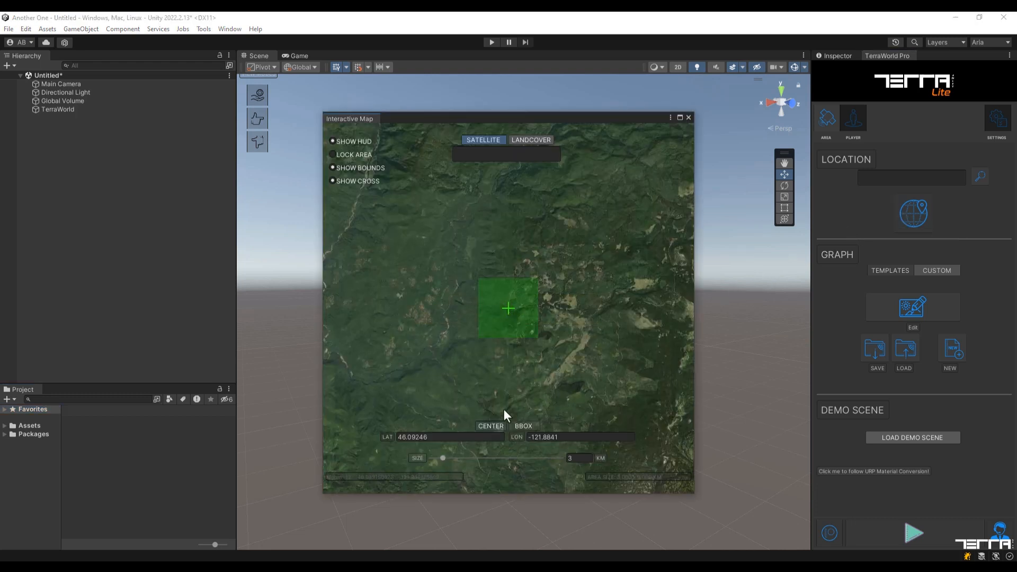
- Center the world area on latitude 36.57222 and longitude -121.9401 in the interactive map
{"action": "left_click", "coordinate": [446, 436]}
{"action": "type", "text": "36.57222"}
{"action": "key", "text": "Tab"}
{"action": "type", "text": "-121"}
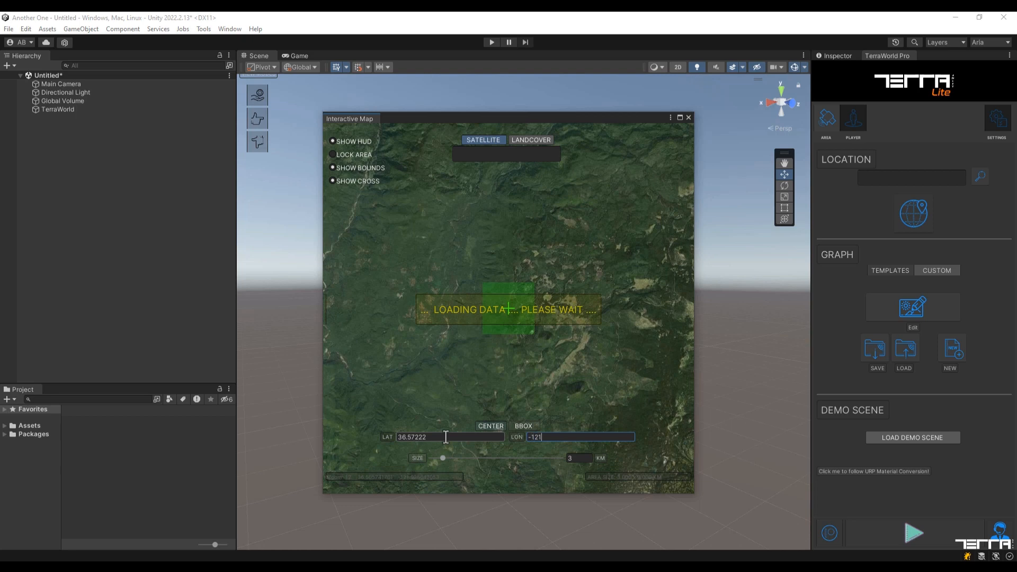
{"action": "type", "text": ".9401"}
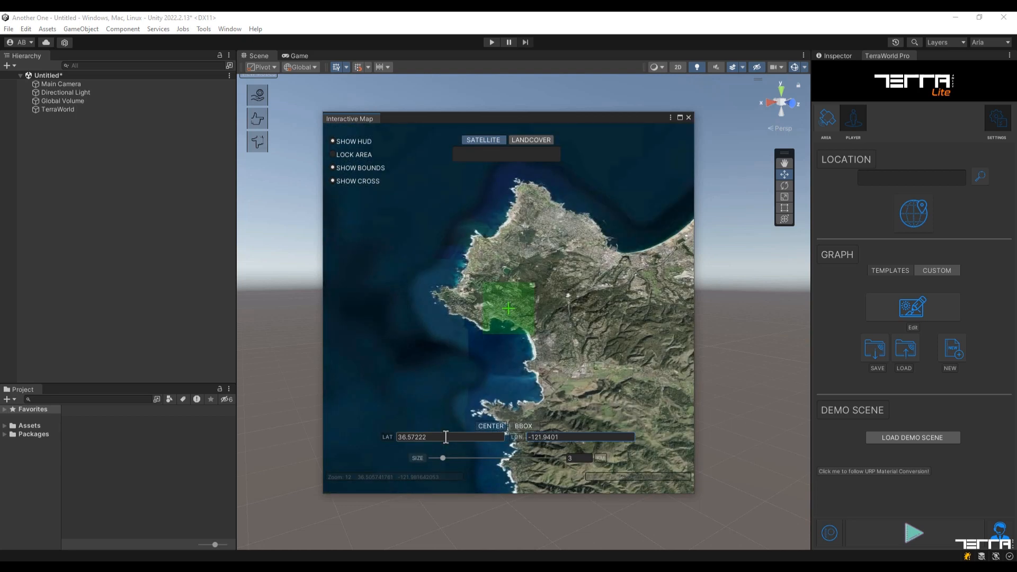
{"action": "scroll", "coordinate": [559, 297], "scroll_direction": "up", "scroll_amount": 1}
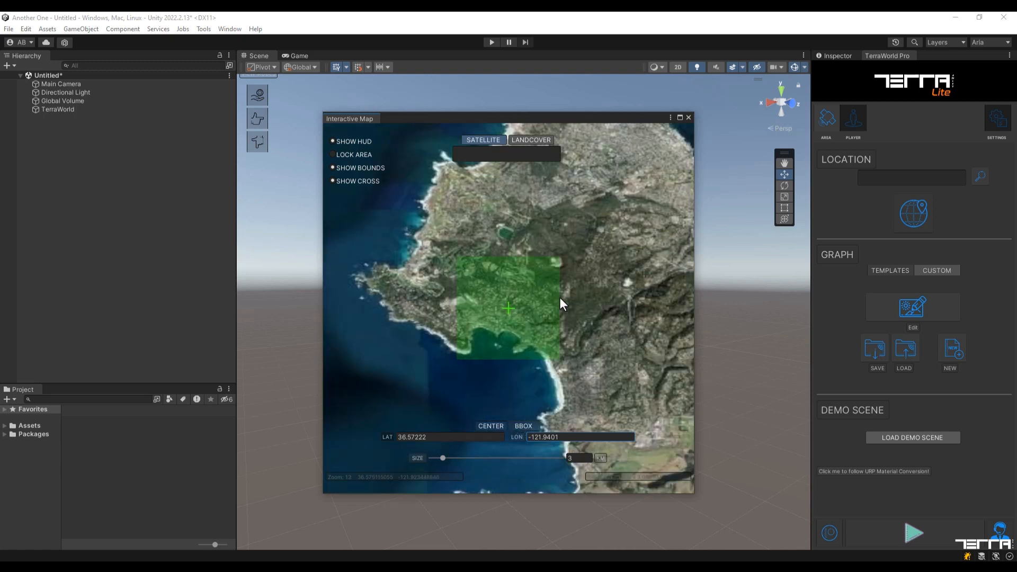
{"action": "scroll", "coordinate": [559, 301], "scroll_direction": "up", "scroll_amount": 1}
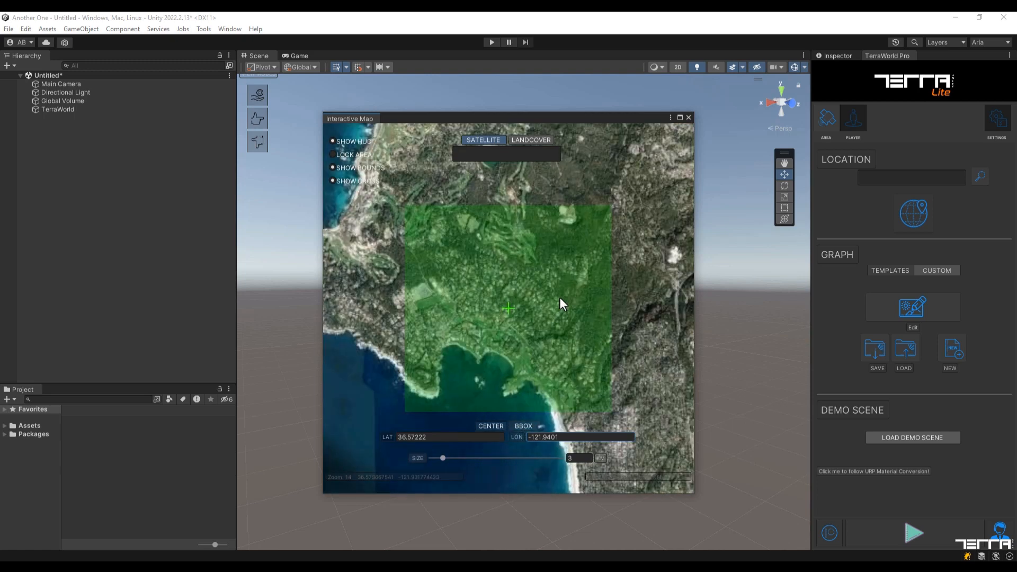
- Try an area size of 5 km on the map and restore it to 3 km
{"action": "left_click", "coordinate": [576, 458]}
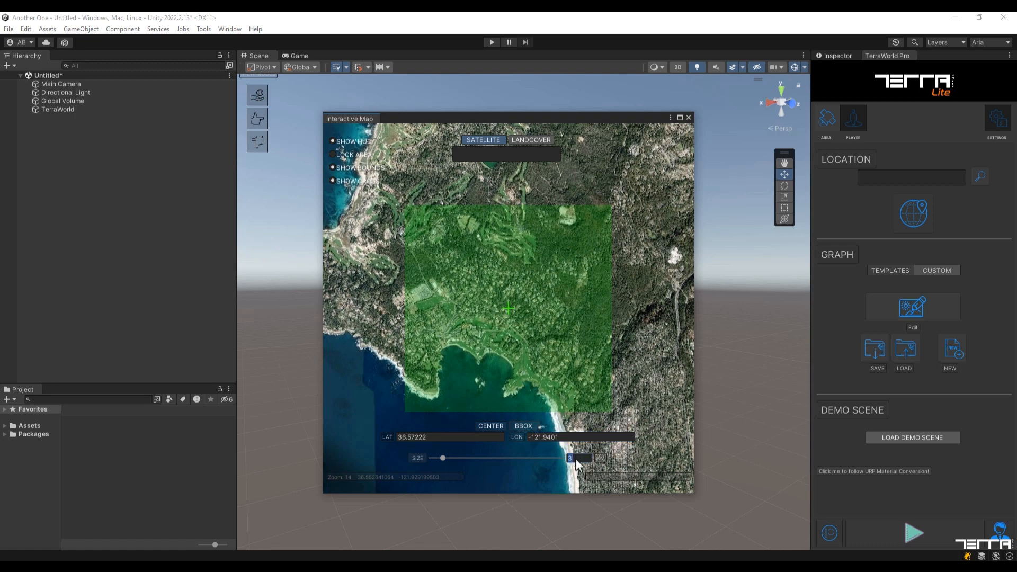
{"action": "type", "text": "5"}
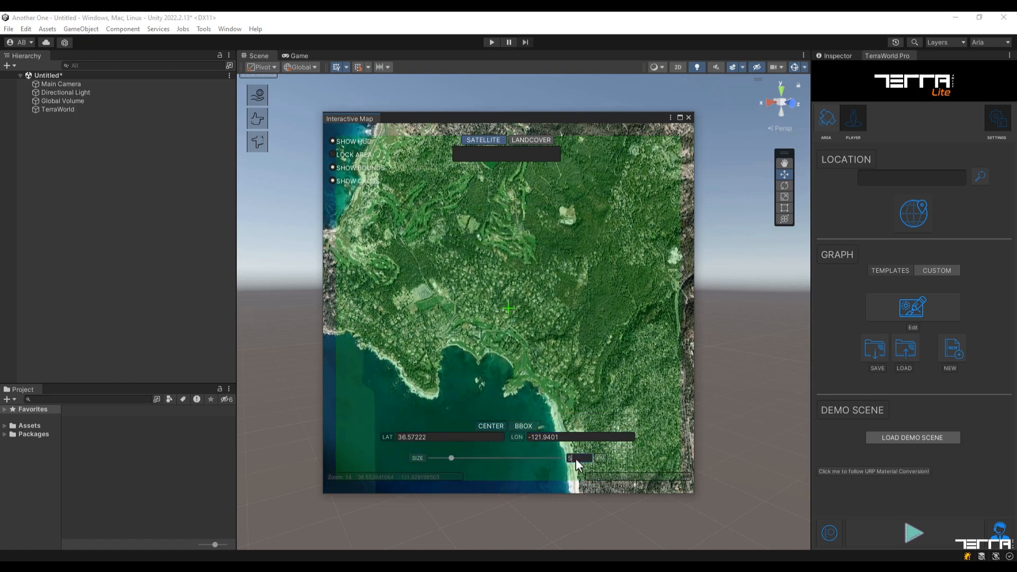
{"action": "key", "text": "BackSpace"}
{"action": "type", "text": "3"}
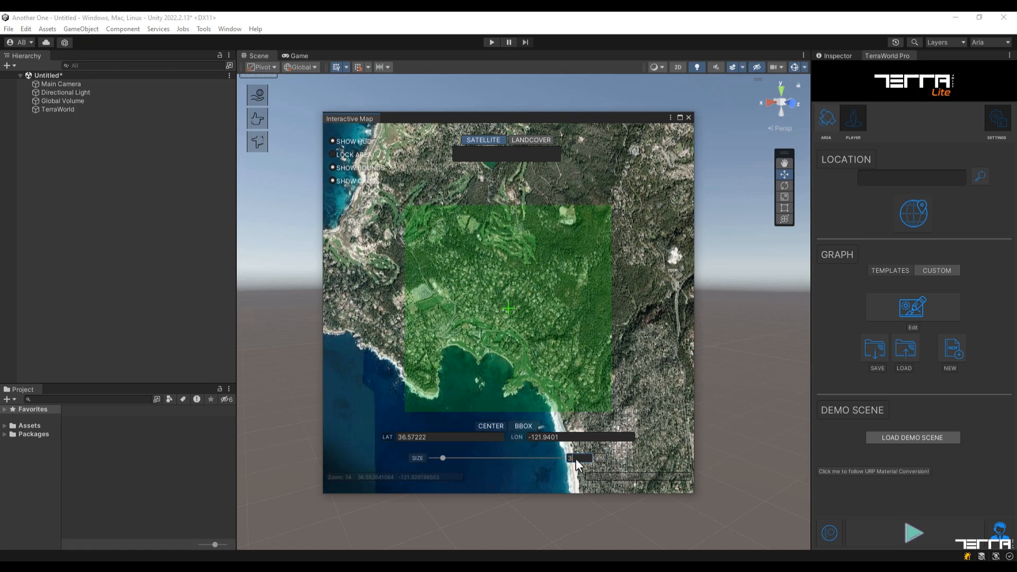
- Close the map and generate the world from the Forest 01 graph template of the Stylized type
{"action": "left_click", "coordinate": [689, 117]}
{"action": "left_click", "coordinate": [881, 273]}
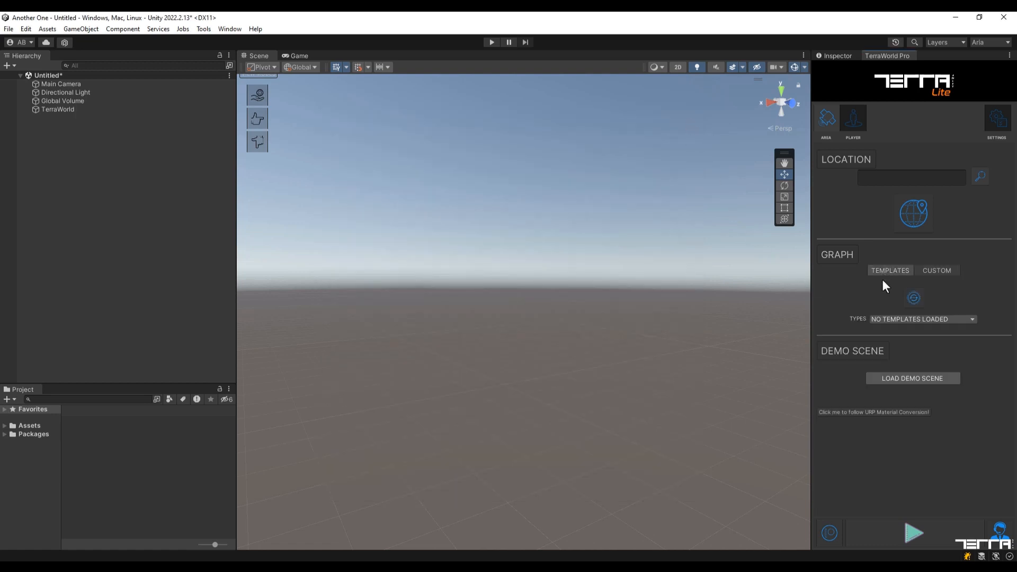
{"action": "left_click", "coordinate": [888, 319]}
{"action": "left_click", "coordinate": [893, 342]}
{"action": "left_click", "coordinate": [895, 346]}
{"action": "left_click", "coordinate": [546, 314]}
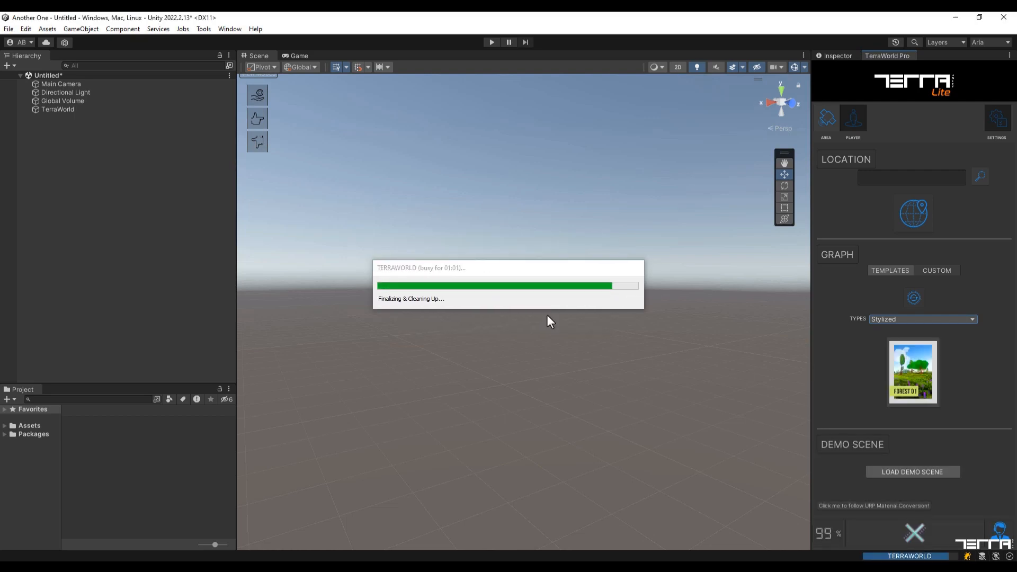
{"action": "right_click_drag", "start_coordinate": [546, 315], "coordinate": [771, 300]}
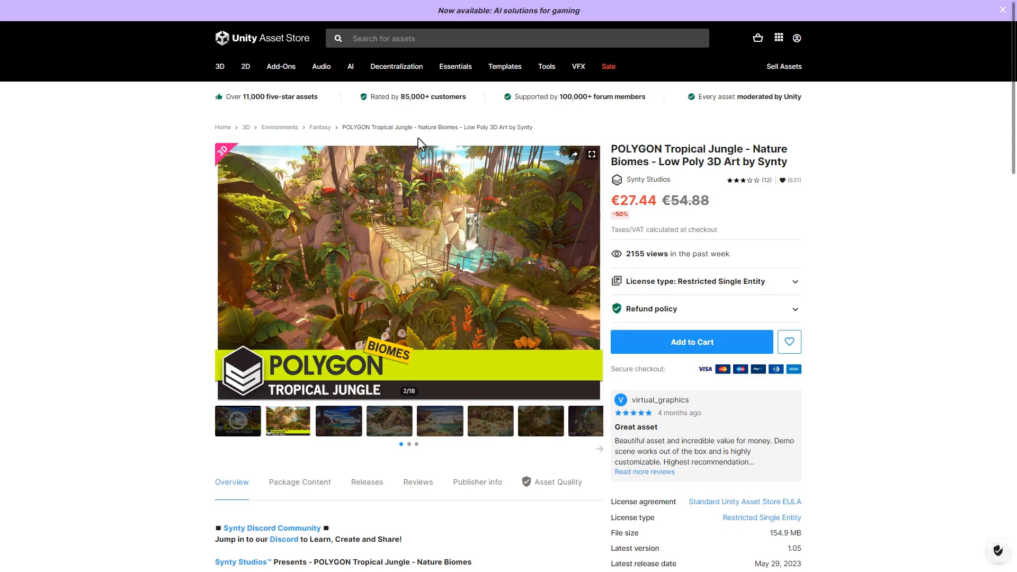
- Review the POLYGON Tropical Jungle asset store page and look over the island in its Demo_Day scene
{"action": "scroll", "coordinate": [418, 139], "scroll_direction": "down", "scroll_amount": 8}
{"action": "scroll", "coordinate": [418, 139], "scroll_direction": "down", "scroll_amount": 15}
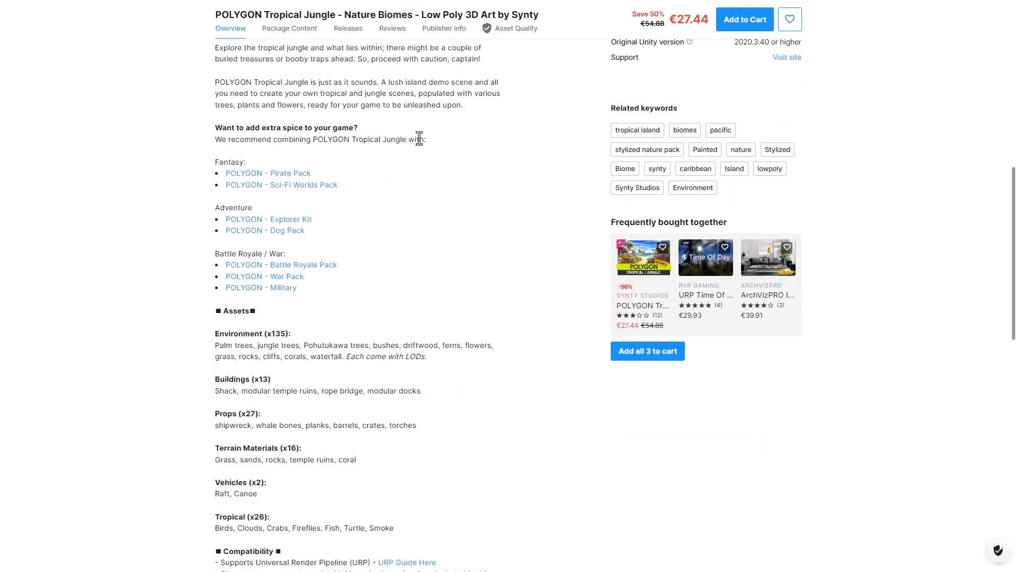
{"action": "scroll", "coordinate": [417, 138], "scroll_direction": "up", "scroll_amount": 20}
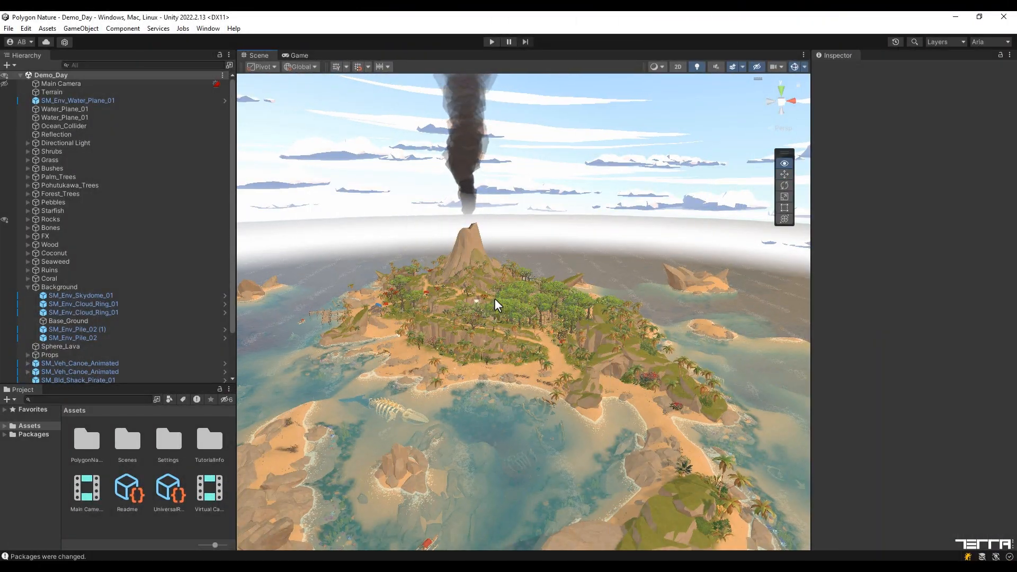
{"action": "key", "text": "w"}
{"action": "right_click_drag", "start_coordinate": [494, 299], "coordinate": [845, 394]}
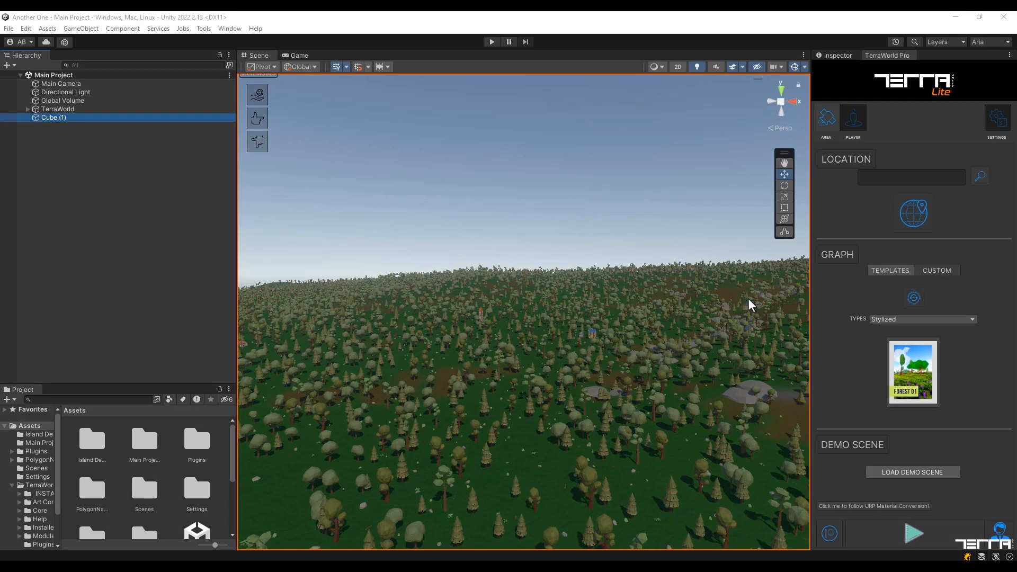
- Open the world's custom graph for editing and locate the building Object Scatter nodes
{"action": "left_click", "coordinate": [941, 271]}
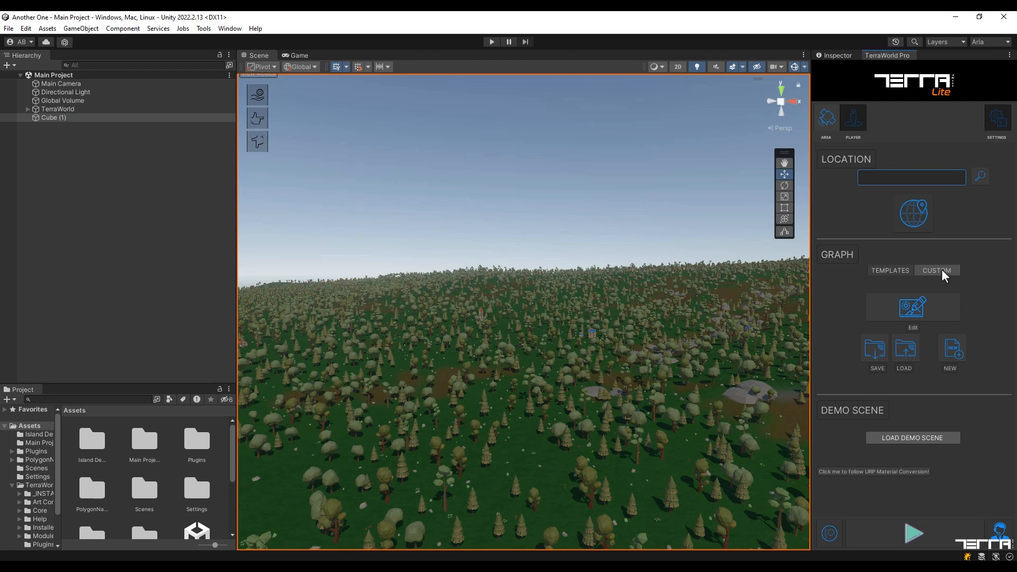
{"action": "left_click", "coordinate": [913, 307]}
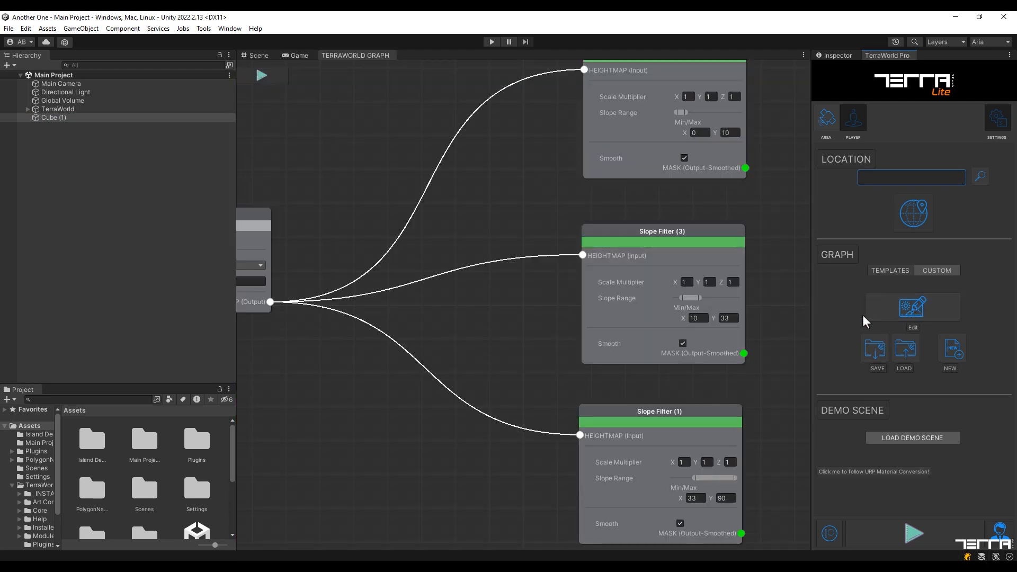
{"action": "scroll", "coordinate": [541, 310], "scroll_direction": "down", "scroll_amount": 10}
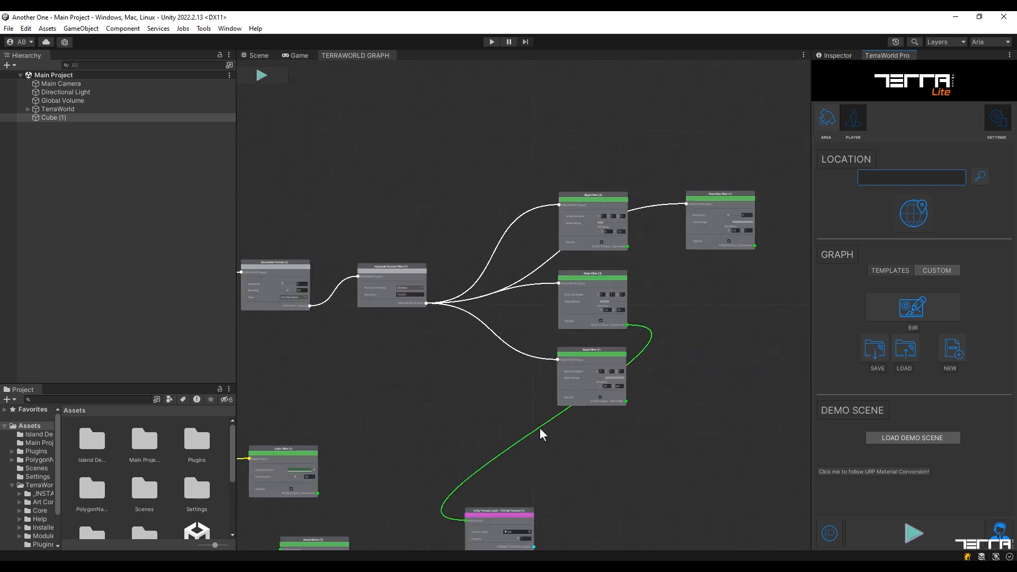
{"action": "scroll", "coordinate": [669, 408], "scroll_direction": "down", "scroll_amount": 2}
{"action": "middle_click_drag", "start_coordinate": [668, 408], "coordinate": [524, 305]}
{"action": "middle_click_drag", "start_coordinate": [624, 450], "coordinate": [504, 390]}
{"action": "scroll", "coordinate": [505, 395], "scroll_direction": "up", "scroll_amount": 3}
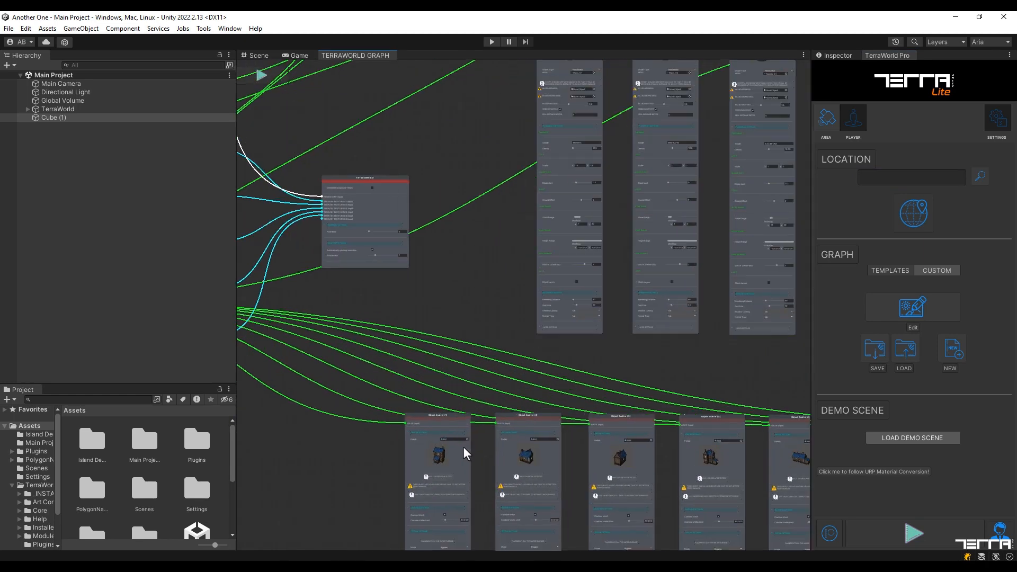
- Disable the first three building nodes, Object Scatter (1), (2) and (3), in the TerraWorld graph
{"action": "right_click", "coordinate": [403, 408]}
{"action": "left_click", "coordinate": [450, 426]}
{"action": "right_click", "coordinate": [535, 409]}
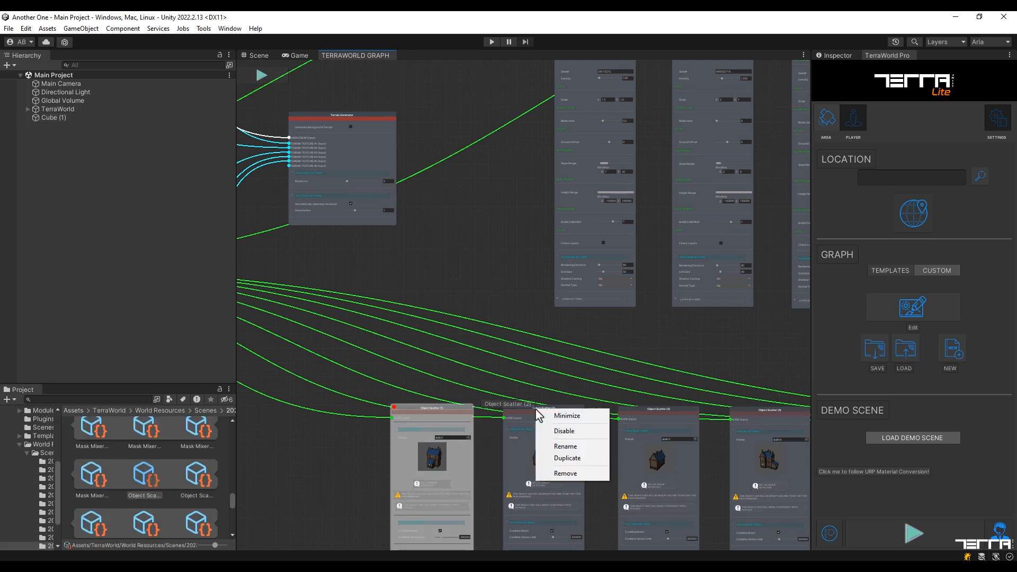
{"action": "left_click", "coordinate": [551, 433]}
{"action": "right_click", "coordinate": [654, 412]}
{"action": "left_click", "coordinate": [684, 431]}
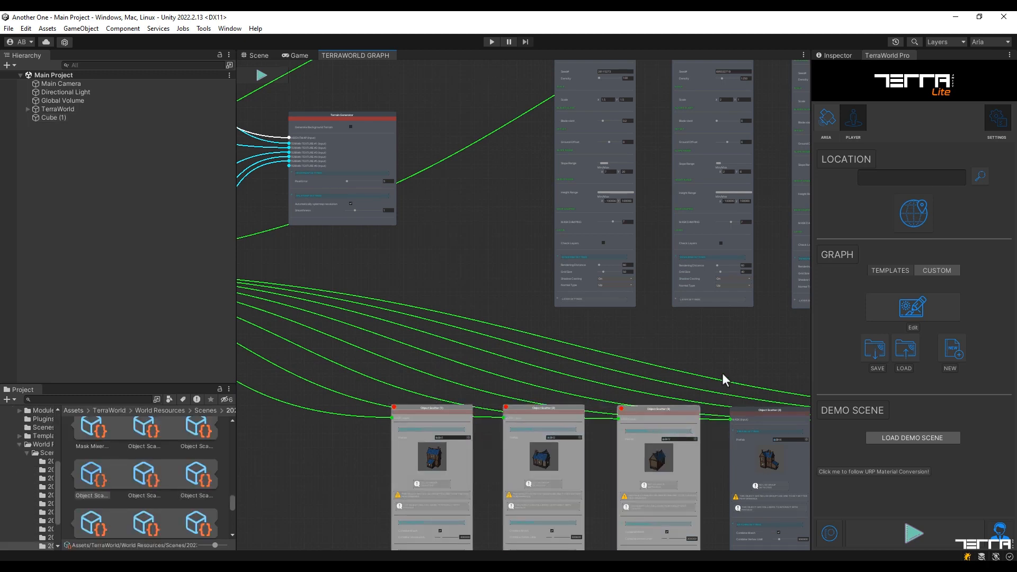
- Disable the building nodes Object Scatter (4), (5) and (6) in the TerraWorld graph
{"action": "middle_click_drag", "start_coordinate": [654, 358], "coordinate": [462, 357]}
{"action": "right_click", "coordinate": [483, 409]}
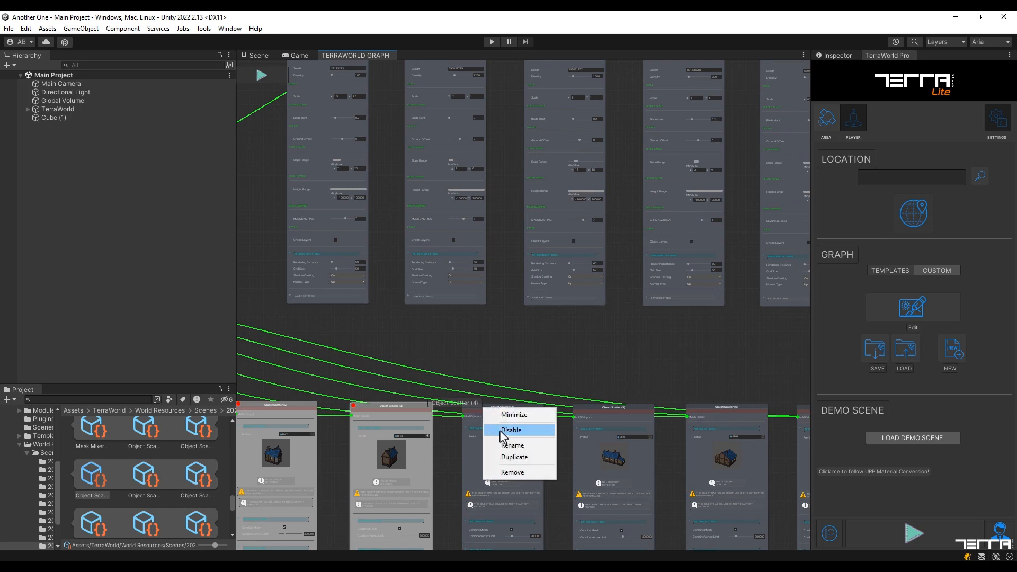
{"action": "left_click", "coordinate": [503, 429]}
{"action": "right_click", "coordinate": [596, 406]}
{"action": "left_click", "coordinate": [617, 426]}
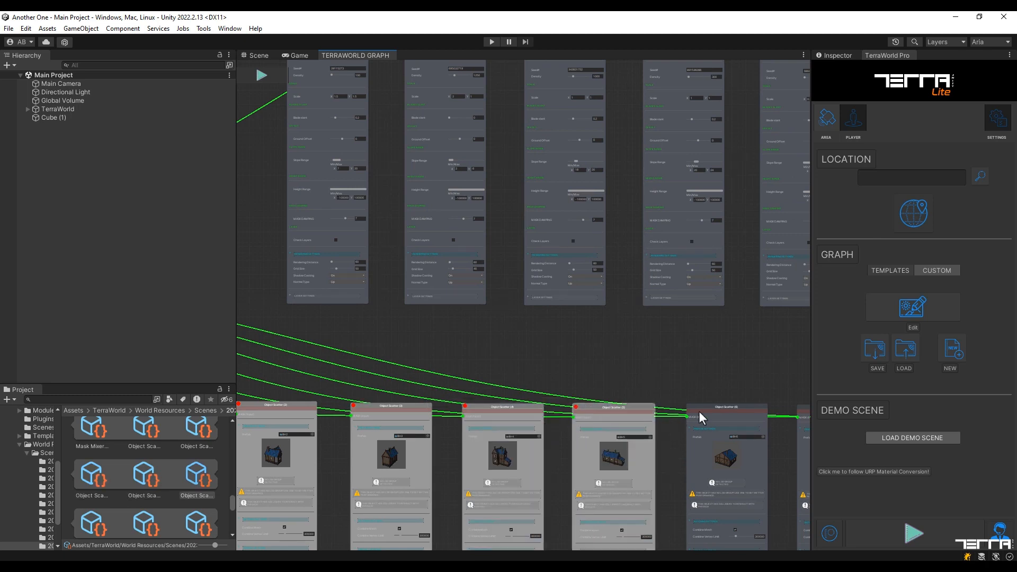
{"action": "right_click", "coordinate": [710, 407]}
{"action": "left_click", "coordinate": [732, 426]}
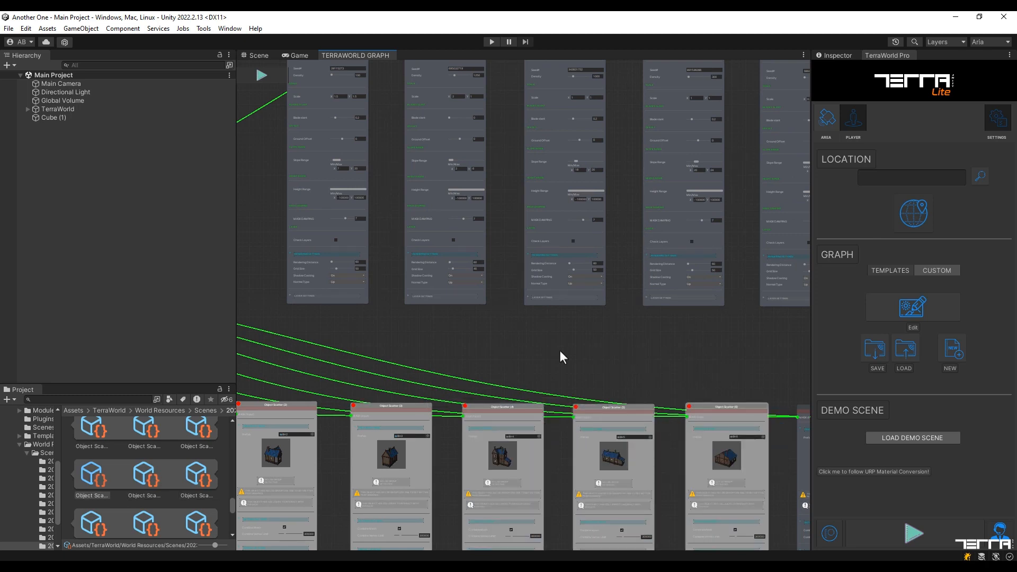
- Disable the building nodes Object Scatter (7), (8) and (9) in the TerraWorld graph
{"action": "middle_click_drag", "start_coordinate": [559, 351], "coordinate": [389, 351]}
{"action": "right_click", "coordinate": [516, 393]}
{"action": "left_click", "coordinate": [528, 412]}
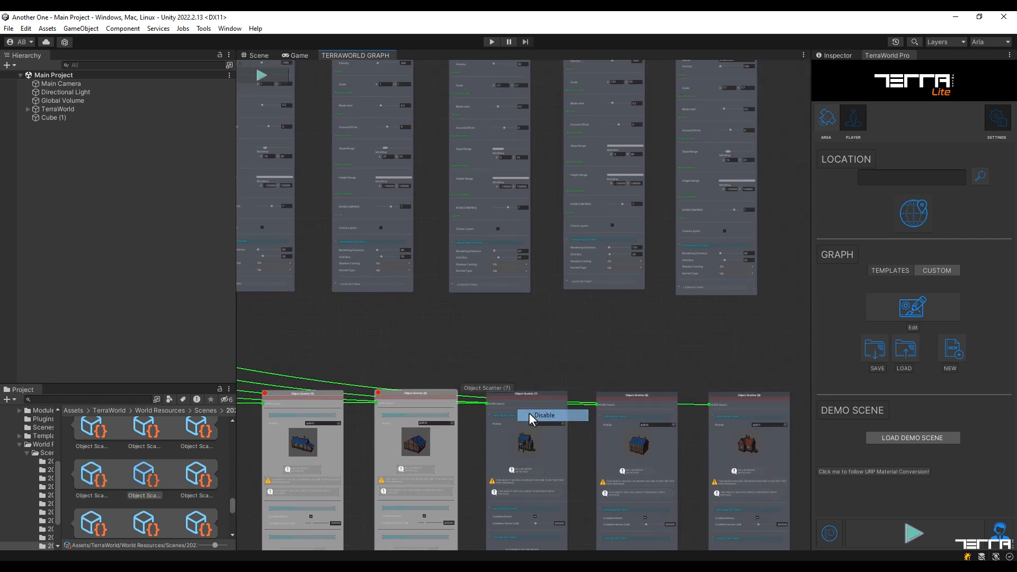
{"action": "right_click", "coordinate": [612, 397]}
{"action": "left_click", "coordinate": [638, 419]}
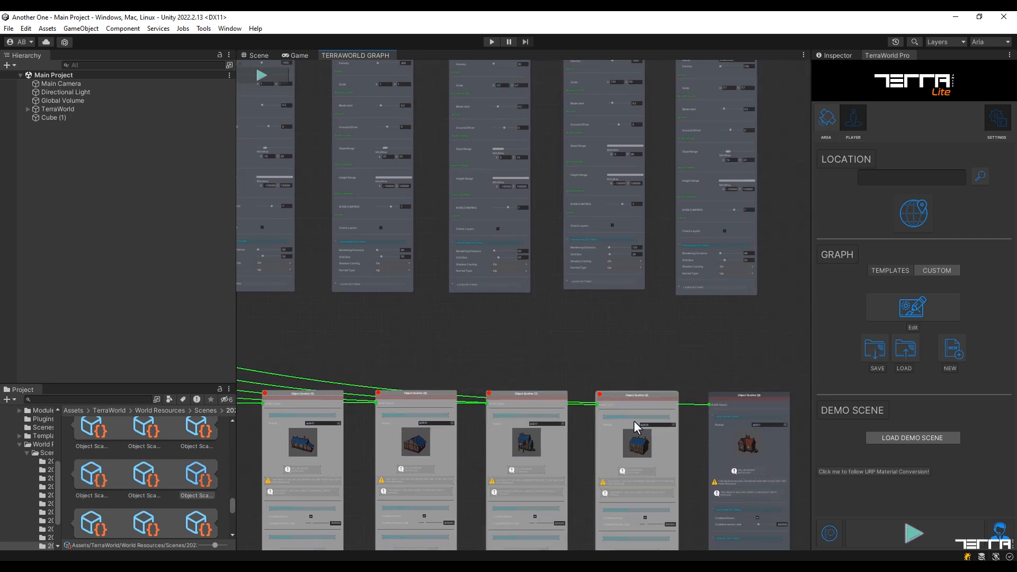
{"action": "right_click", "coordinate": [751, 392]}
{"action": "left_click", "coordinate": [745, 395]}
{"action": "right_click", "coordinate": [744, 396]}
{"action": "left_click", "coordinate": [771, 417]}
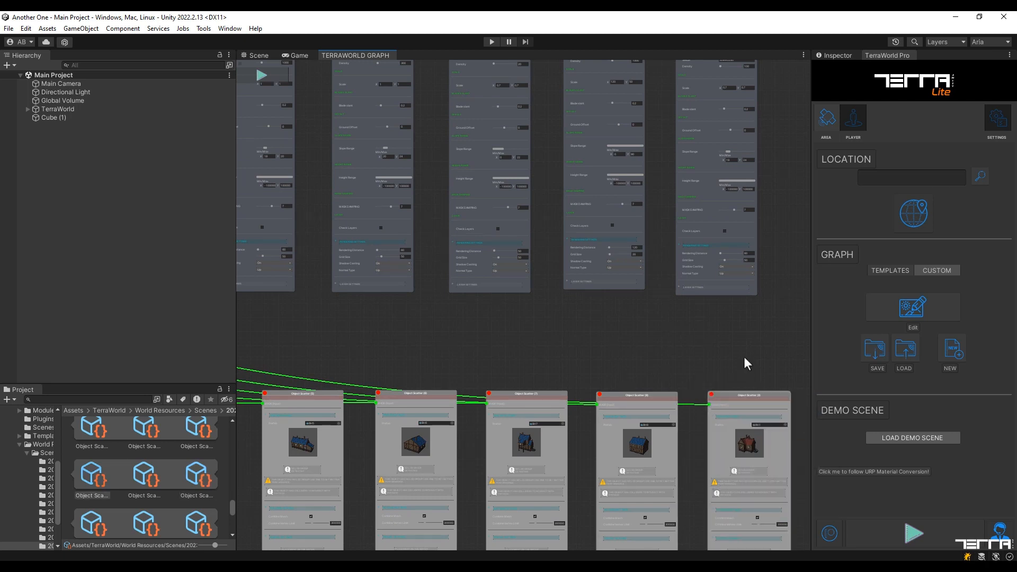
- Disable the building nodes Object Scatter (10), (11) and (12) in the TerraWorld graph
{"action": "middle_click_drag", "start_coordinate": [745, 364], "coordinate": [390, 348]}
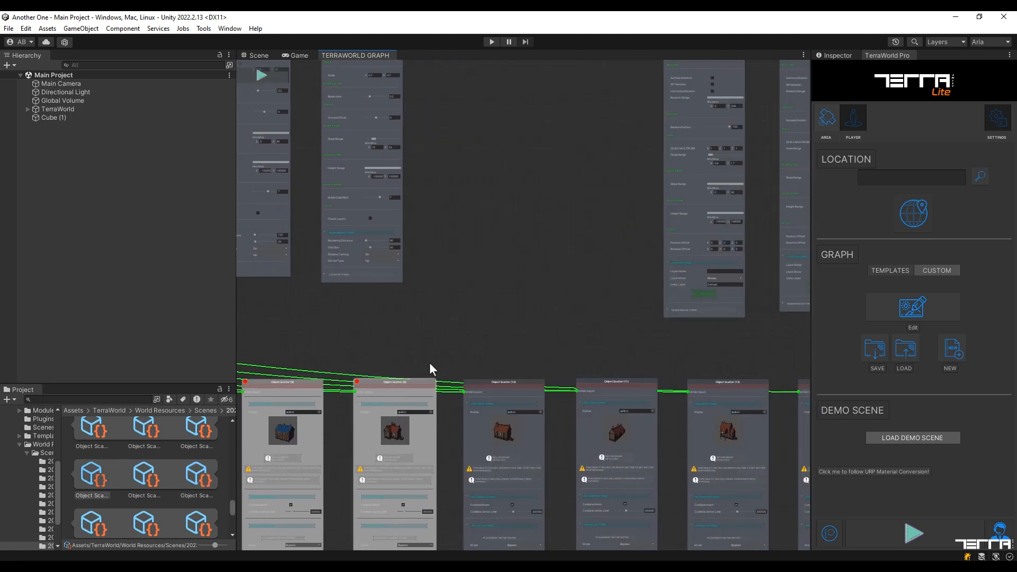
{"action": "right_click", "coordinate": [497, 382]}
{"action": "left_click", "coordinate": [526, 405]}
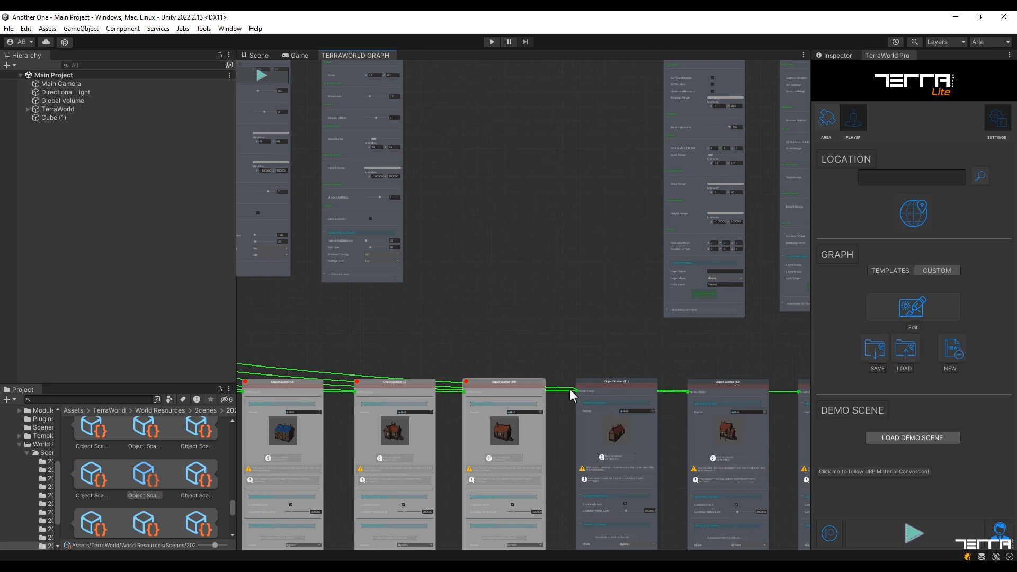
{"action": "right_click", "coordinate": [606, 383]}
{"action": "left_click", "coordinate": [624, 404]}
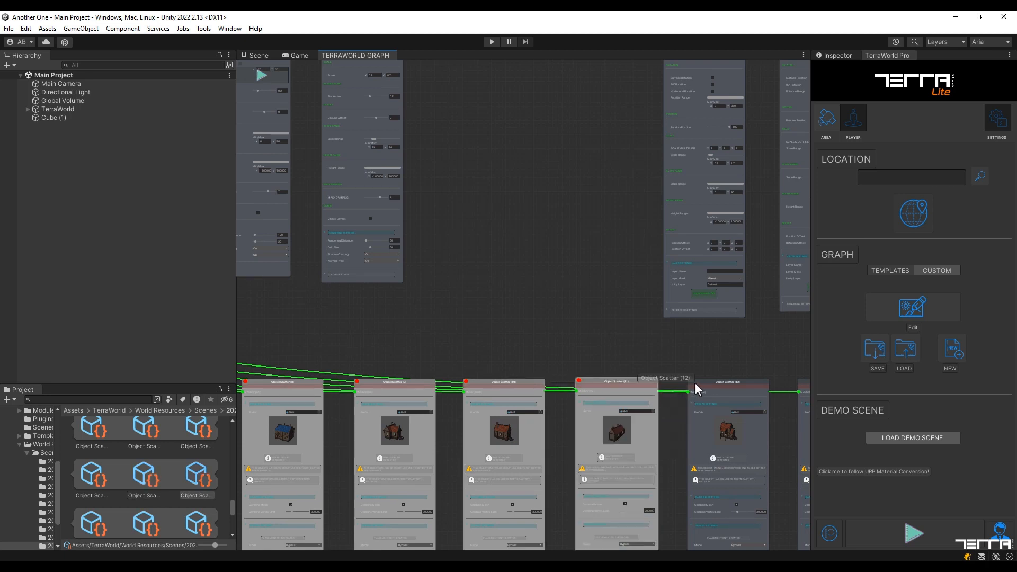
{"action": "right_click", "coordinate": [694, 382]}
{"action": "left_click", "coordinate": [718, 405]}
- Disable the building nodes Object Scatter (13), (14) and (15) in the TerraWorld graph
{"action": "middle_click_drag", "start_coordinate": [684, 361], "coordinate": [519, 365]}
{"action": "right_click", "coordinate": [619, 389]}
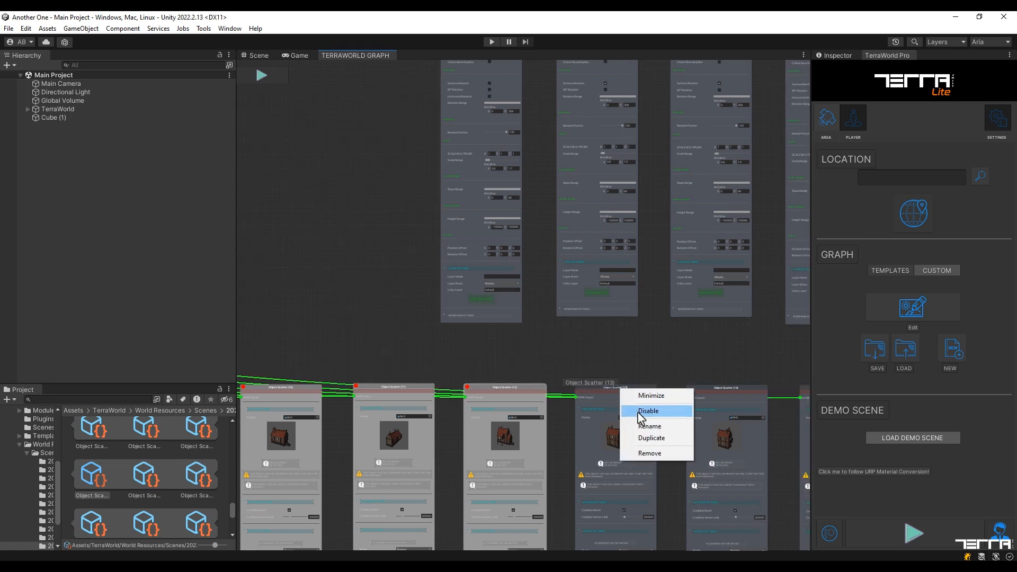
{"action": "left_click", "coordinate": [641, 410]}
{"action": "middle_click_drag", "start_coordinate": [566, 341], "coordinate": [514, 349]}
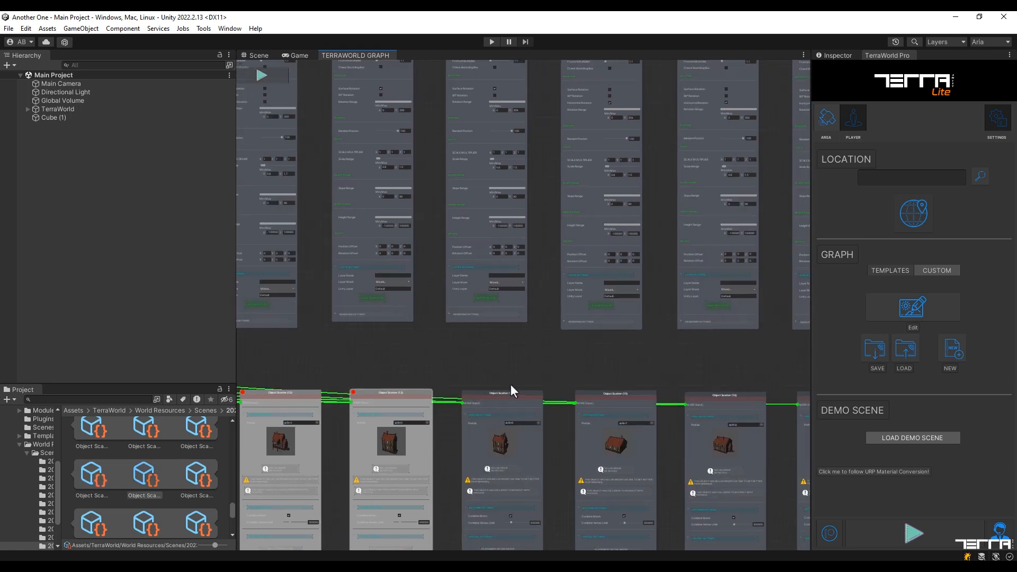
{"action": "right_click", "coordinate": [510, 397]}
{"action": "left_click", "coordinate": [534, 416]}
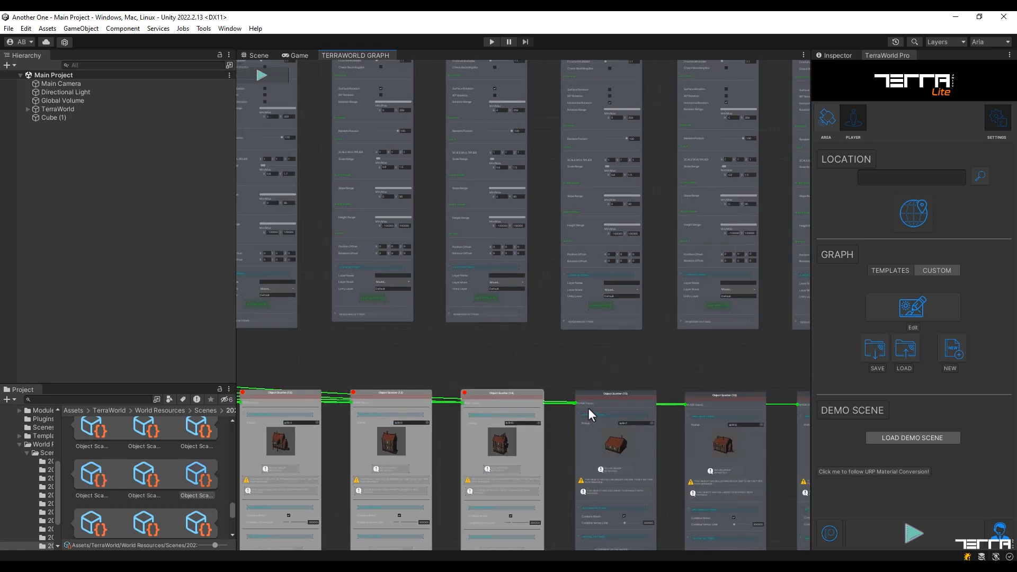
{"action": "right_click", "coordinate": [618, 393]}
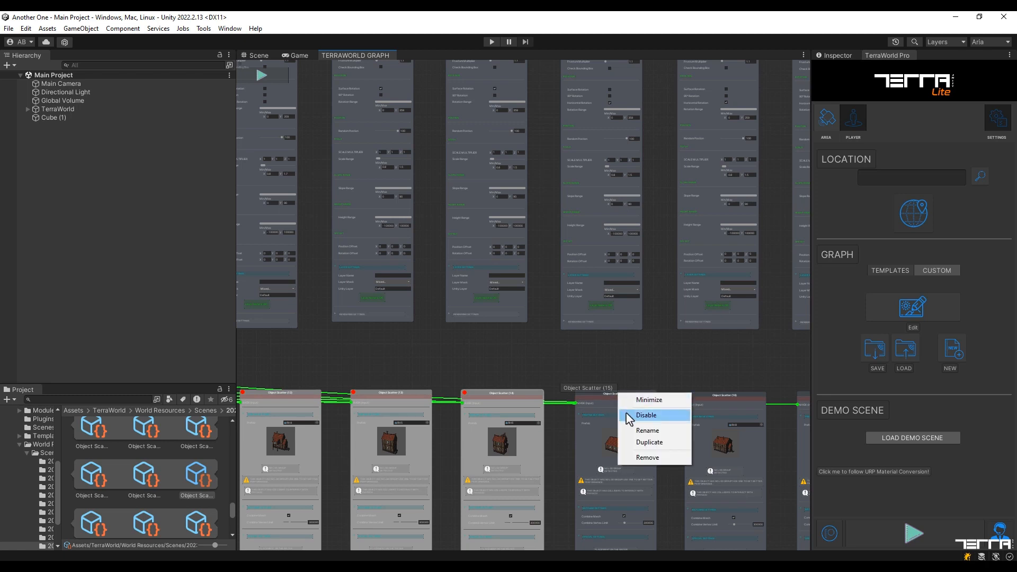
{"action": "left_click", "coordinate": [646, 414]}
- Disable the last two building nodes, Object Scatter (16) and (17), in the TerraWorld graph
{"action": "middle_click_drag", "start_coordinate": [583, 347], "coordinate": [529, 347]}
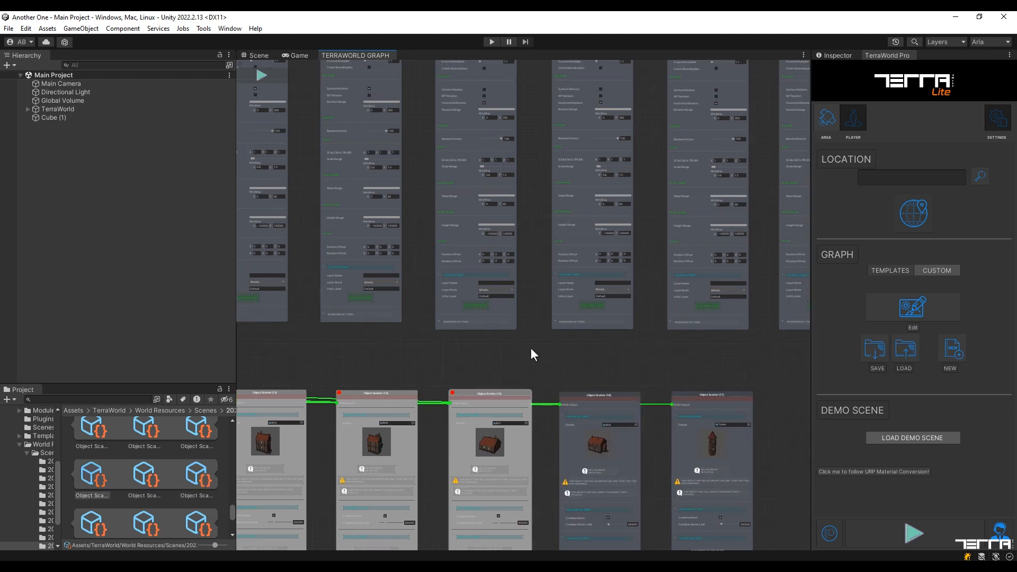
{"action": "right_click", "coordinate": [556, 396]}
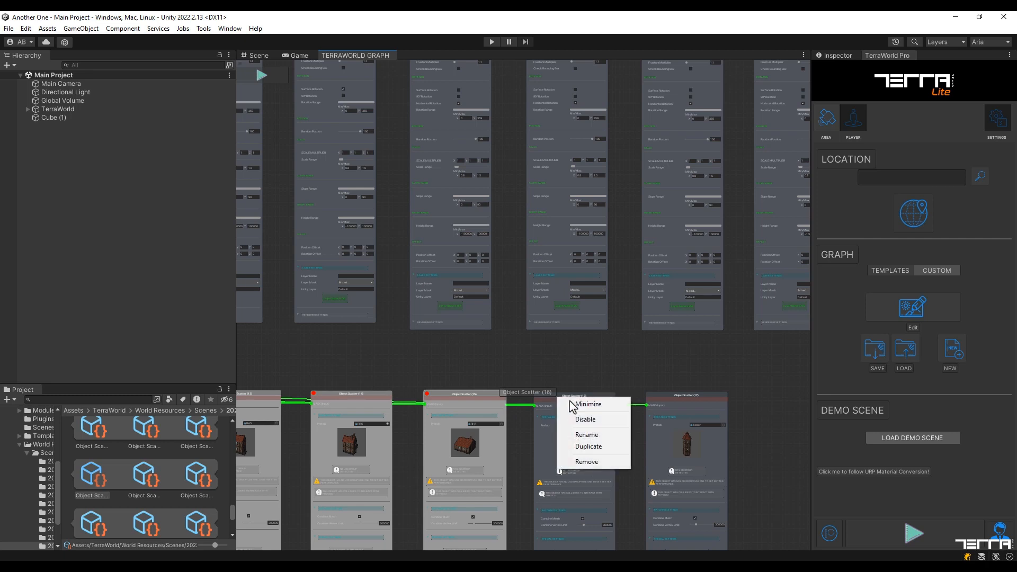
{"action": "left_click", "coordinate": [578, 416]}
{"action": "right_click", "coordinate": [662, 396]}
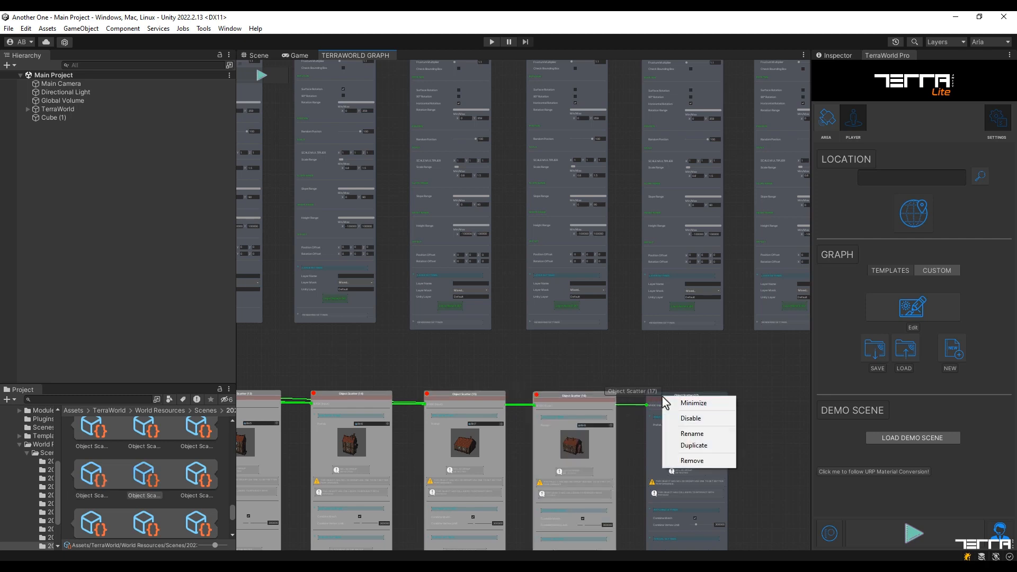
{"action": "left_click", "coordinate": [683, 416]}
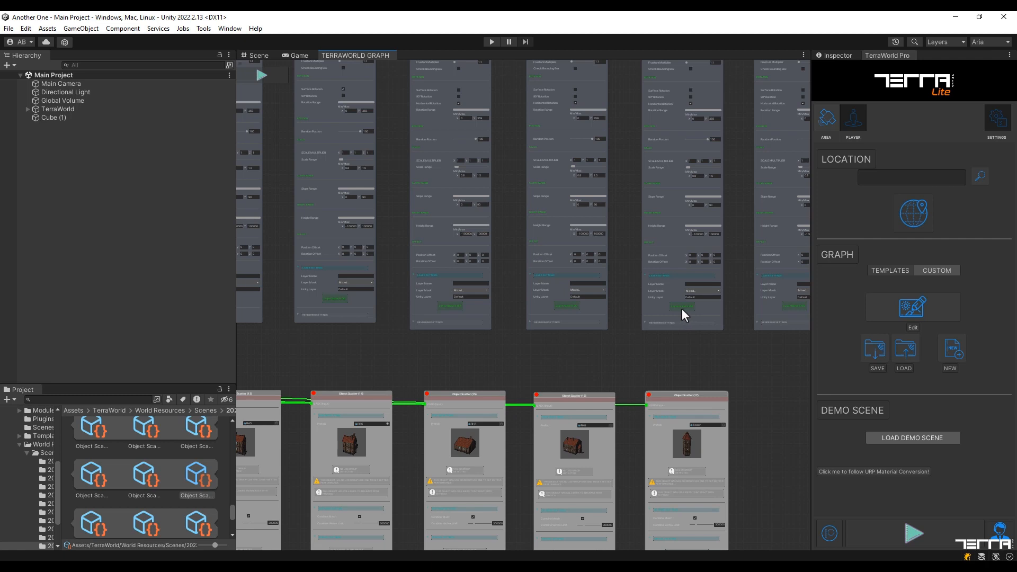
- Replace the bush prefab of GPU Instance Scatter (2) with a tall SM_Env_Tree_Palm model, searching the assets for palm trees
{"action": "middle_click_drag", "start_coordinate": [437, 205], "coordinate": [649, 388]}
{"action": "middle_click_drag", "start_coordinate": [368, 143], "coordinate": [382, 167]}
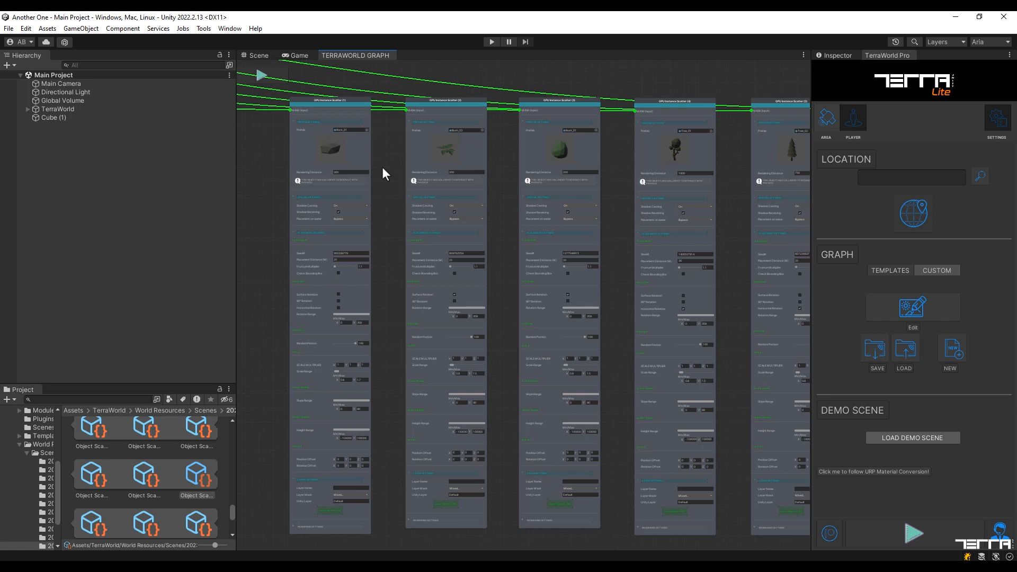
{"action": "scroll", "coordinate": [466, 120], "scroll_direction": "up", "scroll_amount": 4}
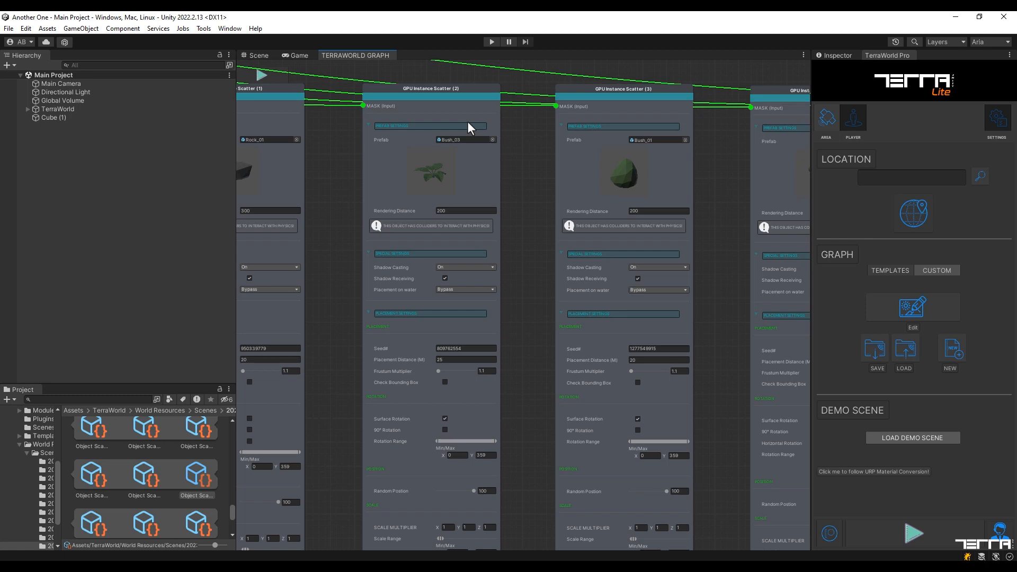
{"action": "left_click", "coordinate": [493, 140]}
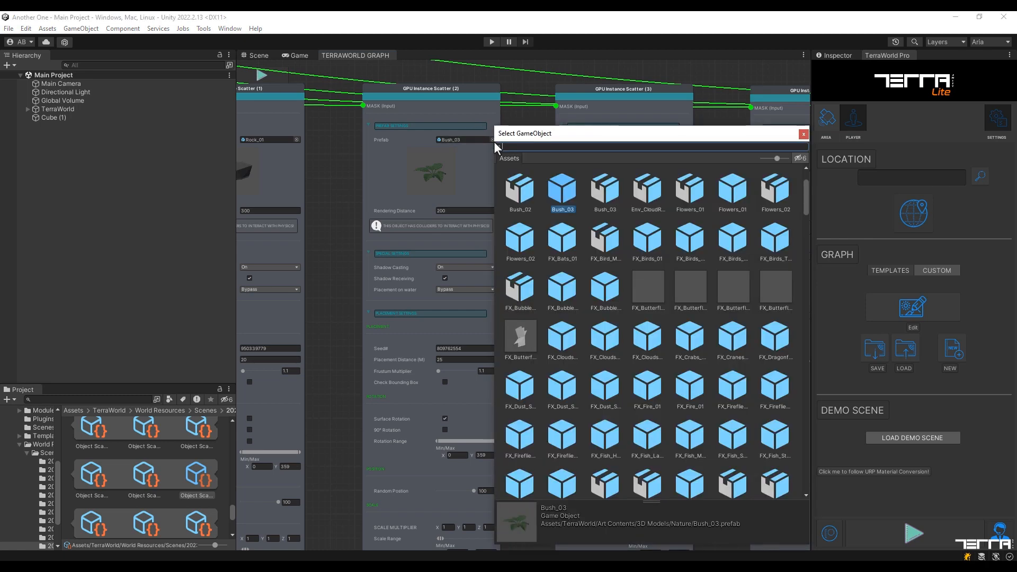
{"action": "type", "text": "tree"}
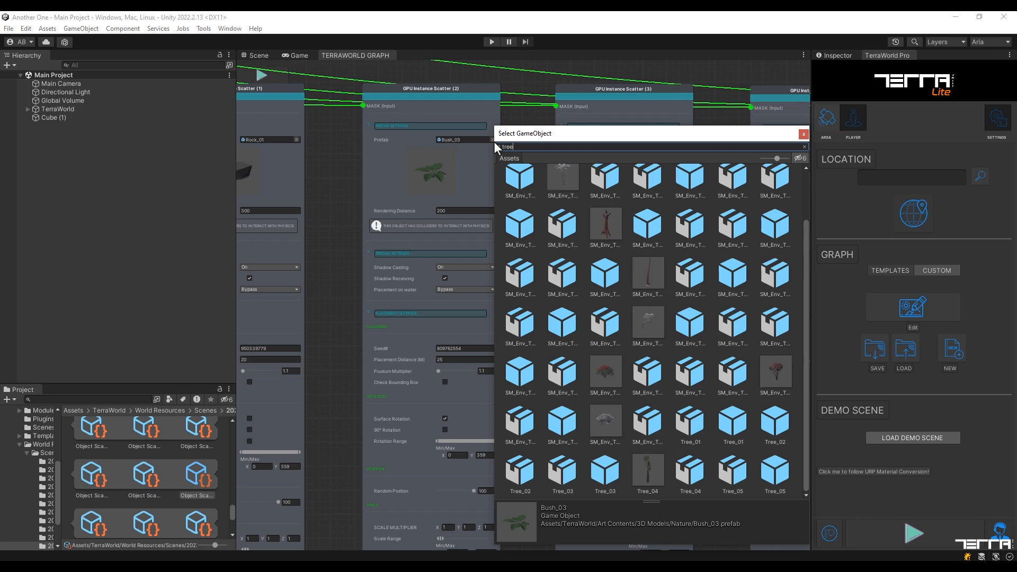
{"action": "type", "text": " palm"}
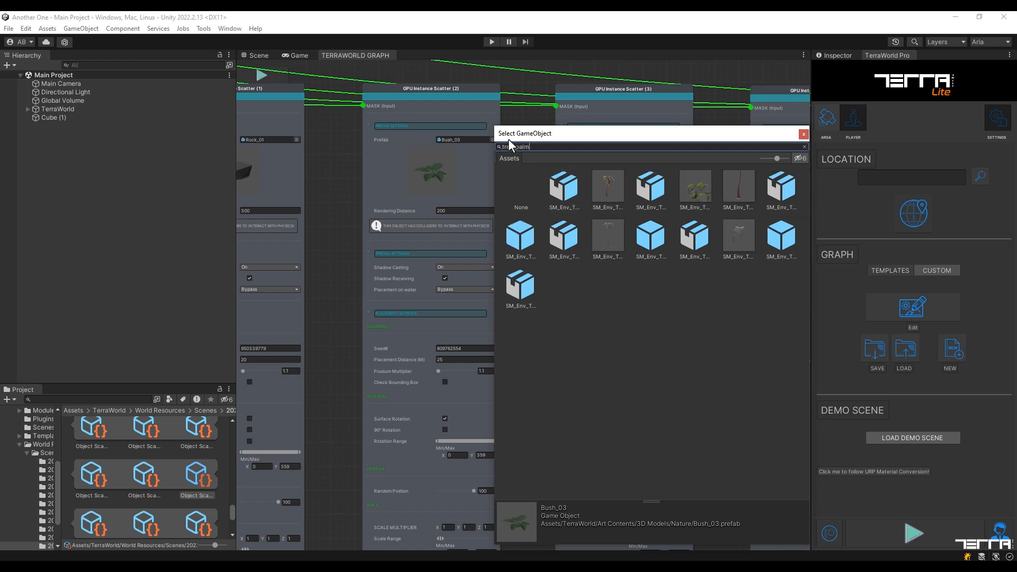
{"action": "left_click", "coordinate": [609, 193]}
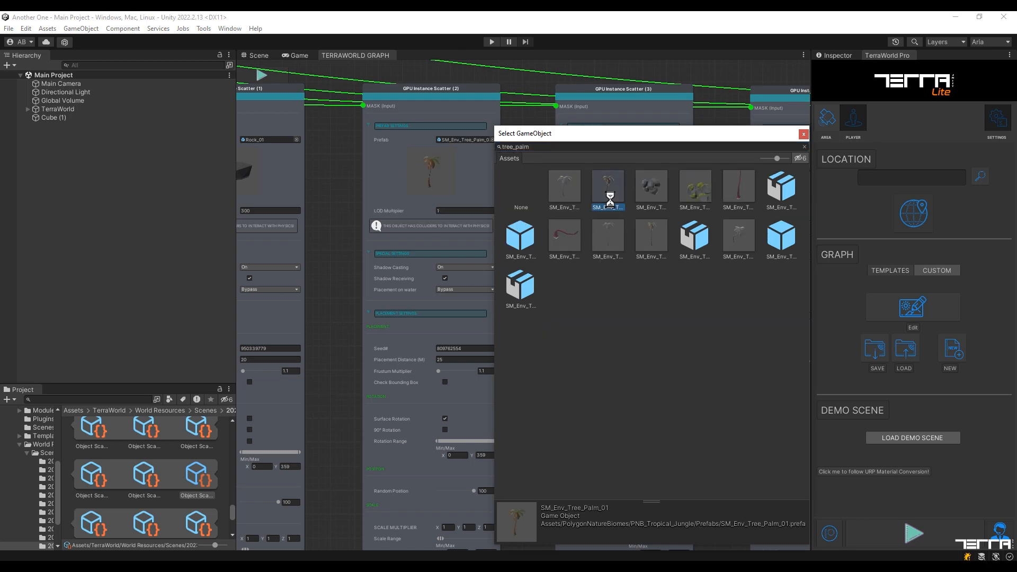
{"action": "left_click", "coordinate": [650, 237]}
{"action": "double_click", "coordinate": [650, 238]}
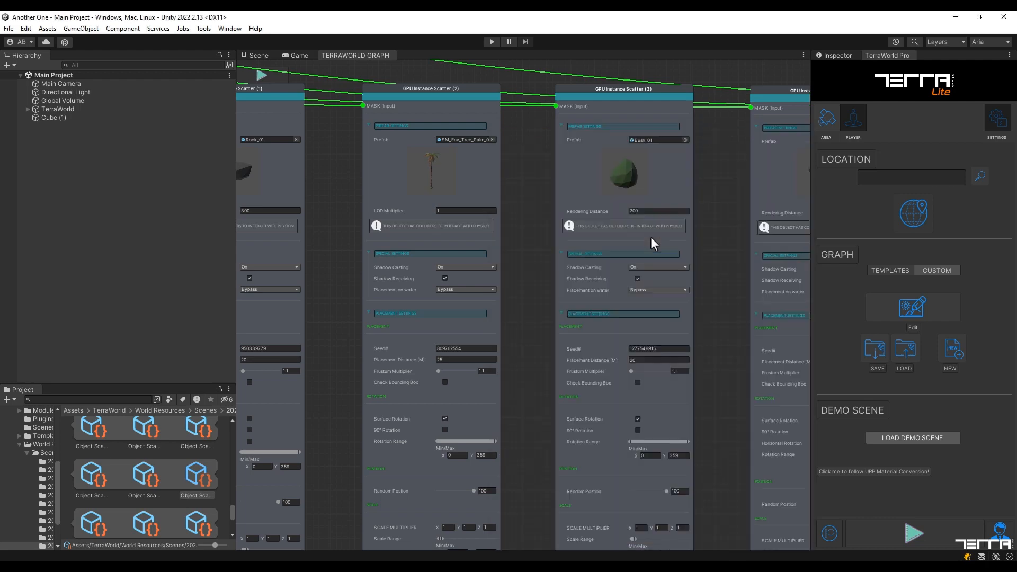
- Replace the bush prefab of GPU Instance Scatter (3) with an SM_Env_Tree_Forest model
{"action": "left_click", "coordinate": [684, 140]}
{"action": "type", "text": "tree forest"}
{"action": "double_click", "coordinate": [757, 194]}
- Assign red-leaved tree prefabs from a "Pohu" search to GPU Instance Scatter (4) and (5)
{"action": "middle_click_drag", "start_coordinate": [716, 167], "coordinate": [578, 188]}
{"action": "left_click", "coordinate": [742, 161]}
{"action": "type", "text": "Pohu"}
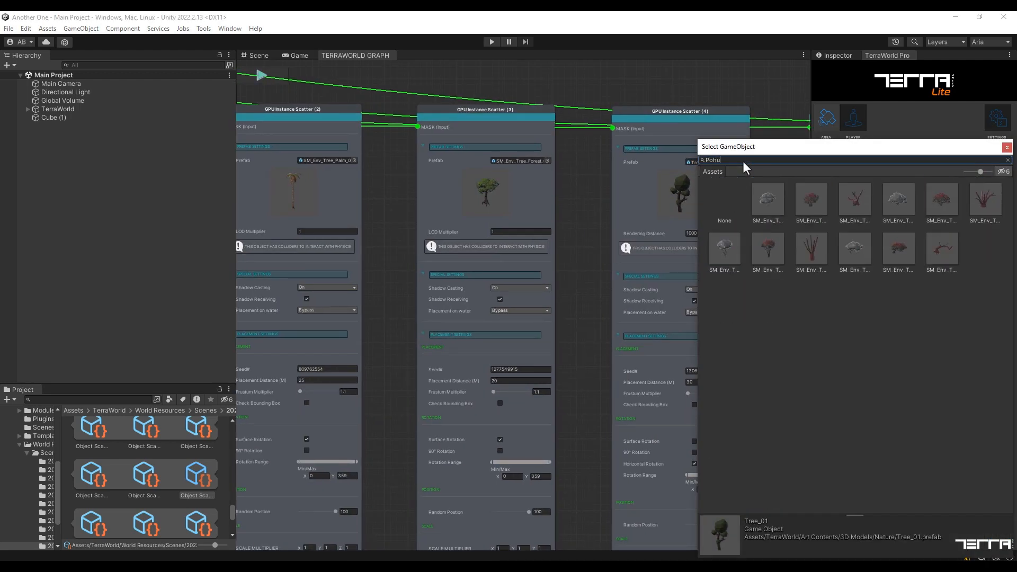
{"action": "double_click", "coordinate": [807, 200]}
{"action": "middle_click_drag", "start_coordinate": [806, 200], "coordinate": [624, 222]}
{"action": "left_click", "coordinate": [759, 184]}
{"action": "type", "text": "Pohu"}
{"action": "double_click", "coordinate": [891, 250]}
- Assign red-leaved tree prefabs from a "Pohu" search to GPU Instance Scatter (6) and (7)
{"action": "left_click", "coordinate": [758, 207]}
{"action": "middle_click_drag", "start_coordinate": [794, 233], "coordinate": [572, 267]}
{"action": "type", "text": "Pohu"}
{"action": "left_click", "coordinate": [758, 224]}
{"action": "type", "text": "Pohu"}
{"action": "double_click", "coordinate": [808, 200]}
- Set the prefab of GPU Instance Scatter (8) to a rock model found by searching for "Rock_Ramp"
{"action": "middle_click_drag", "start_coordinate": [806, 201], "coordinate": [589, 222]}
{"action": "left_click", "coordinate": [736, 243]}
{"action": "type", "text": "Rock_Ramp"}
{"action": "double_click", "coordinate": [765, 198]}
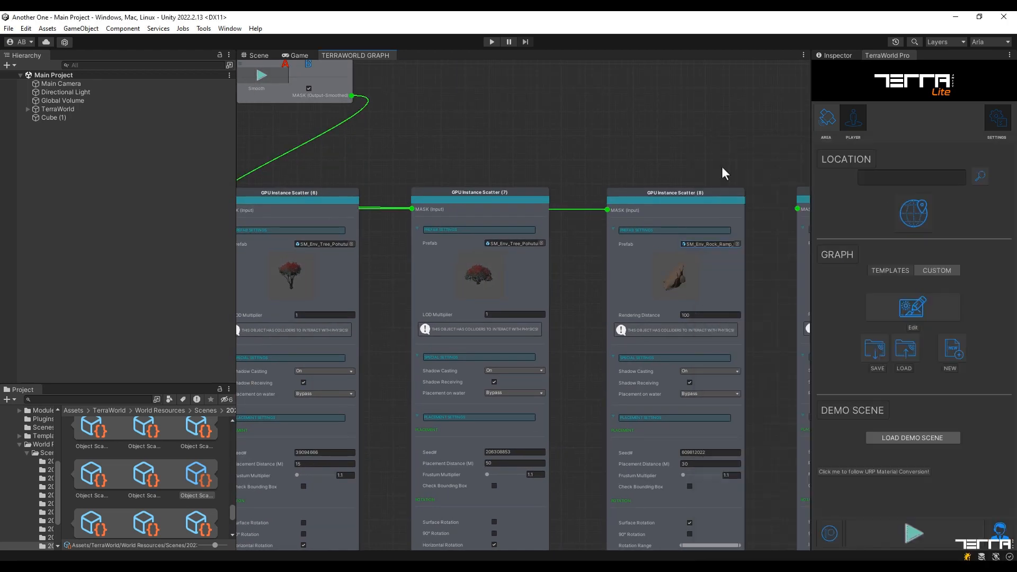
- Assign an SM_Env_Tree_Palm prefab to GPU Instance Scatter (9) and an SM_Env_Tree_Forest prefab to GPU Instance Scatter (10)
{"action": "left_click", "coordinate": [748, 277]}
{"action": "type", "text": "Palm"}
{"action": "double_click", "coordinate": [983, 351]}
{"action": "left_click", "coordinate": [765, 287]}
{"action": "type", "text": "Tree For"}
{"action": "double_click", "coordinate": [812, 197]}
- Replace the rock prefab of GPU Instance Scatter (11) with an SM_Env_Tree_Palm model
{"action": "left_click", "coordinate": [753, 282]}
{"action": "type", "text": "P"}
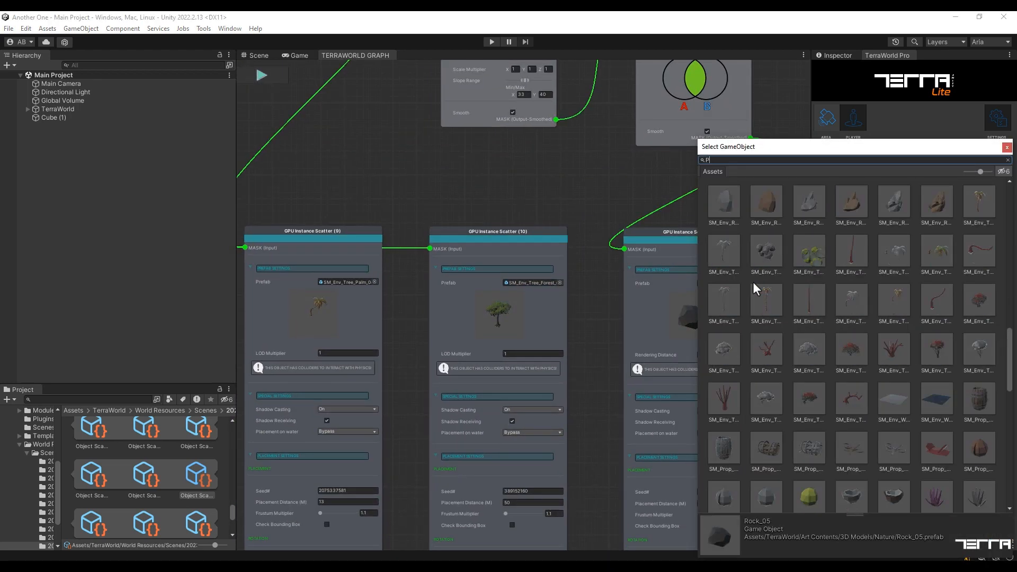
{"action": "type", "text": "alm"}
{"action": "double_click", "coordinate": [765, 203]}
- Assign an SM_Env_Rock_Cliff prefab to GPU Instance Scatter (12) and SM_Env_Rock_Ramp_01 to GPU Instance Scatter (13)
{"action": "middle_click_drag", "start_coordinate": [728, 199], "coordinate": [584, 194]}
{"action": "left_click", "coordinate": [761, 264]}
{"action": "type", "text": "Cliff"}
{"action": "double_click", "coordinate": [802, 210]}
{"action": "middle_click_drag", "start_coordinate": [792, 190], "coordinate": [583, 182]}
{"action": "left_click", "coordinate": [744, 255]}
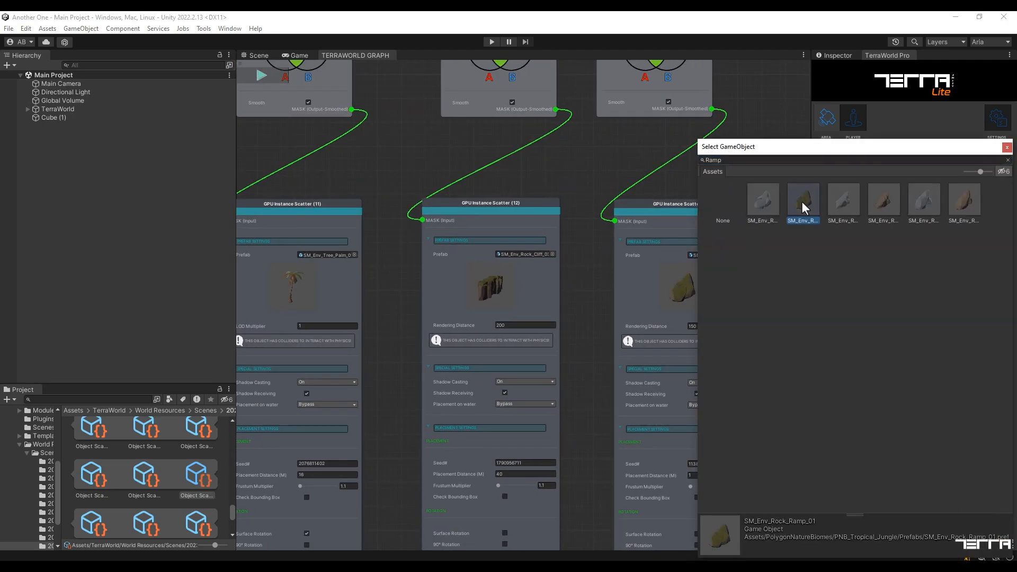
{"action": "double_click", "coordinate": [802, 202]}
- Set the terrain layer of the Terrain Texture (1) node to Terrain_Sand_01
{"action": "middle_click_drag", "start_coordinate": [371, 175], "coordinate": [663, 206]}
{"action": "middle_click_drag", "start_coordinate": [422, 204], "coordinate": [768, 220]}
{"action": "middle_click_drag", "start_coordinate": [326, 222], "coordinate": [746, 240]}
{"action": "middle_click_drag", "start_coordinate": [326, 240], "coordinate": [652, 237]}
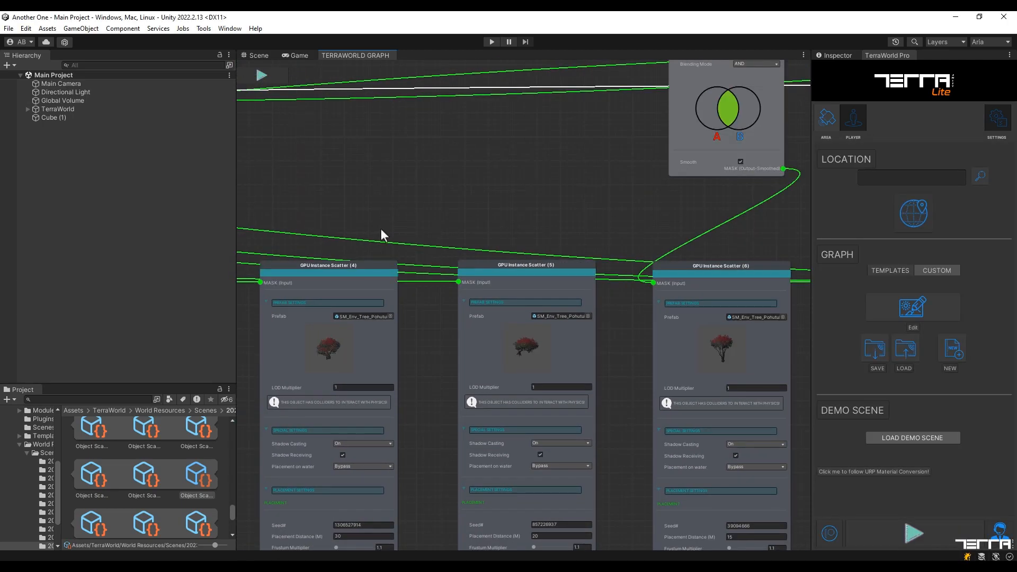
{"action": "middle_click_drag", "start_coordinate": [380, 228], "coordinate": [741, 238]}
{"action": "middle_click_drag", "start_coordinate": [467, 246], "coordinate": [752, 245]}
{"action": "middle_click_drag", "start_coordinate": [341, 231], "coordinate": [752, 249]}
{"action": "middle_click_drag", "start_coordinate": [375, 257], "coordinate": [592, 243]}
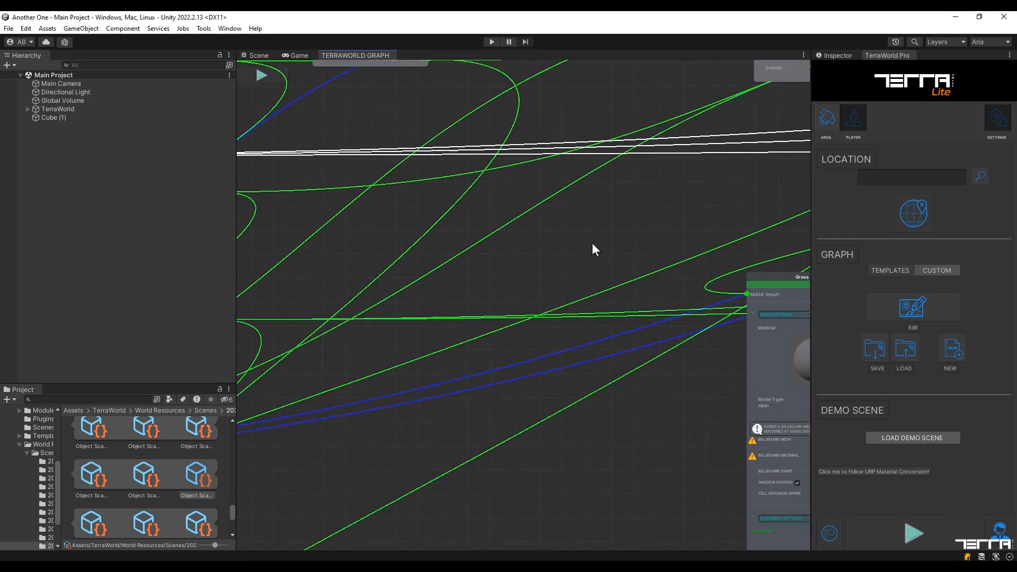
{"action": "middle_click_drag", "start_coordinate": [344, 249], "coordinate": [593, 281]}
{"action": "middle_click_drag", "start_coordinate": [327, 474], "coordinate": [371, 255]}
{"action": "middle_click_drag", "start_coordinate": [374, 488], "coordinate": [437, 319]}
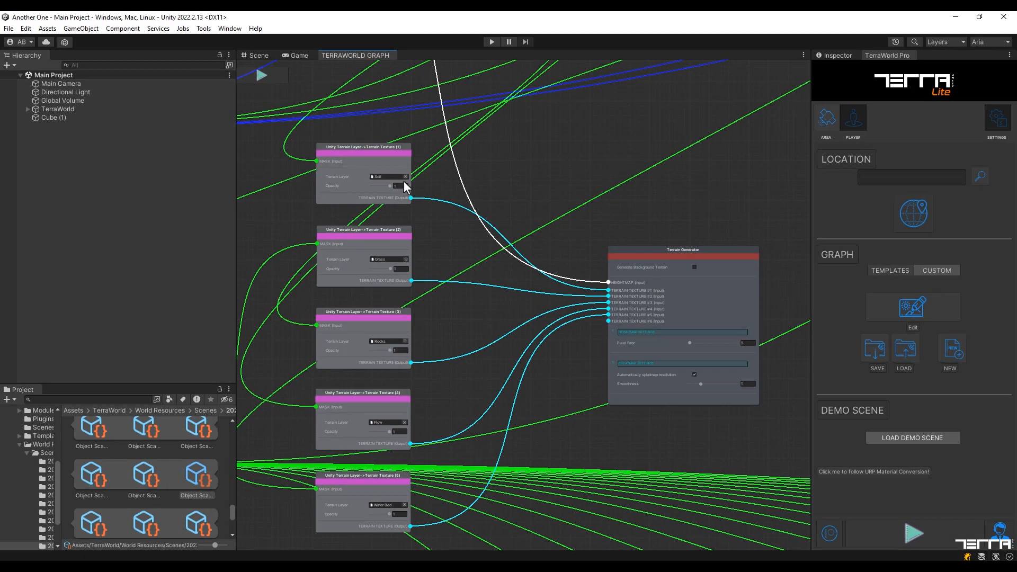
{"action": "left_click", "coordinate": [406, 177]}
{"action": "left_click", "coordinate": [607, 250]}
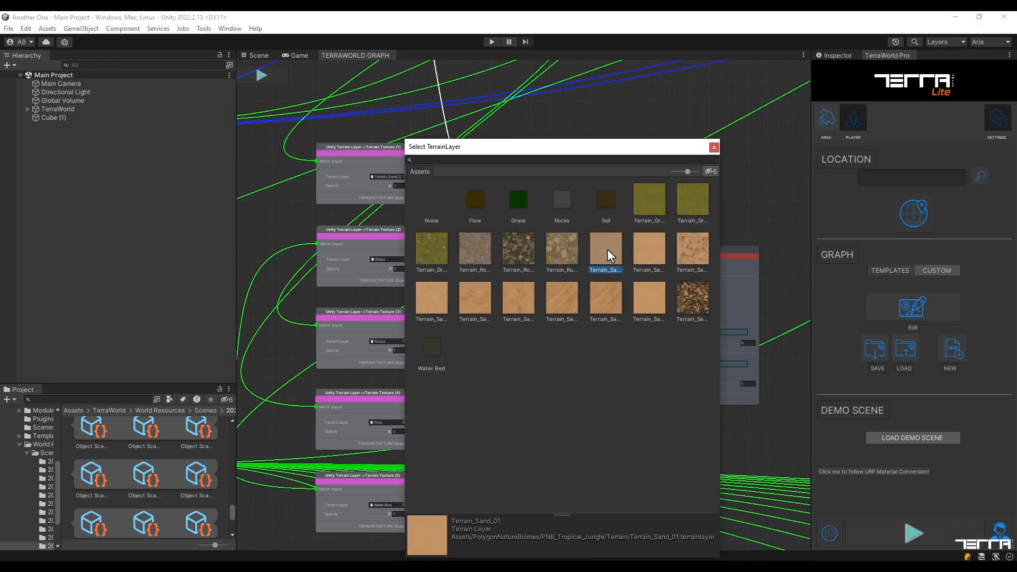
{"action": "double_click", "coordinate": [607, 249]}
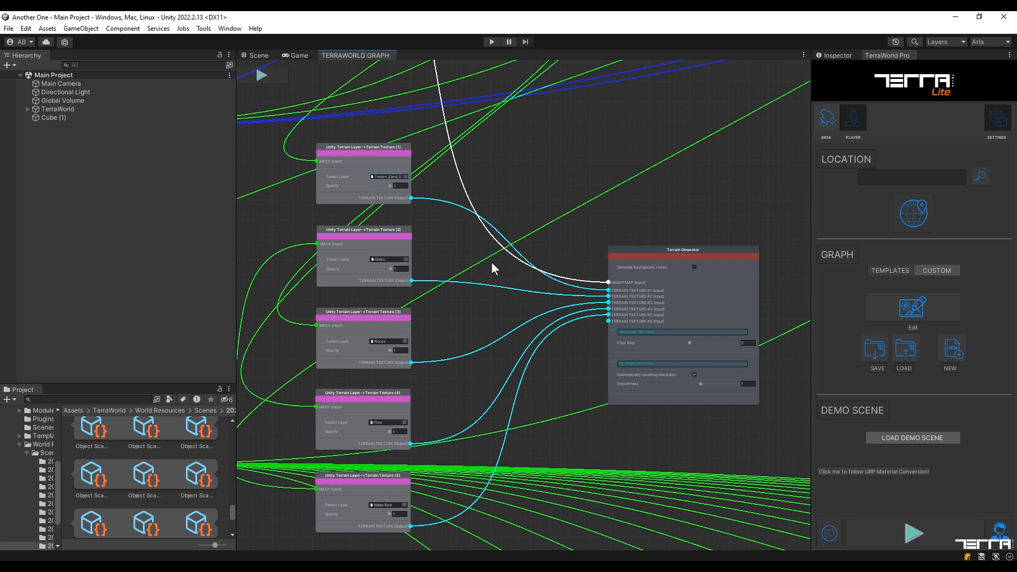
- Assign two different Terrain_Grass layers to the Terrain Texture (2) and Terrain Texture (3) nodes
{"action": "left_click", "coordinate": [405, 259]}
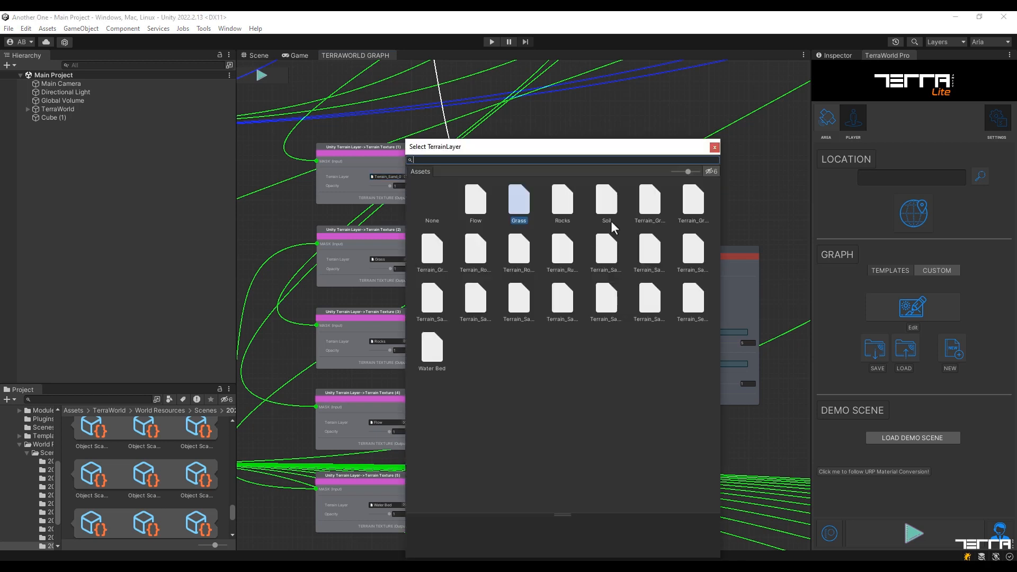
{"action": "double_click", "coordinate": [633, 205]}
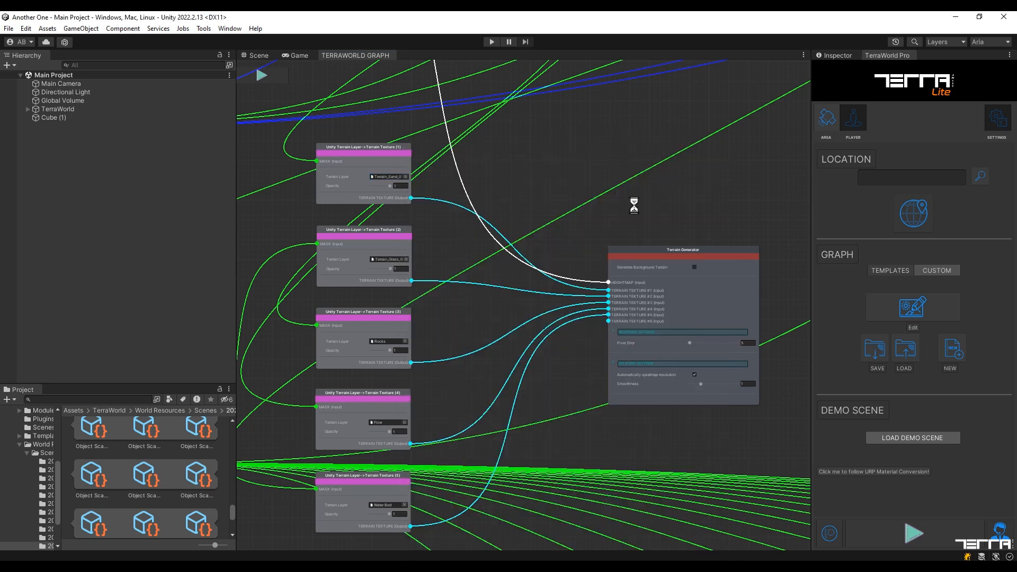
{"action": "left_click", "coordinate": [406, 341]}
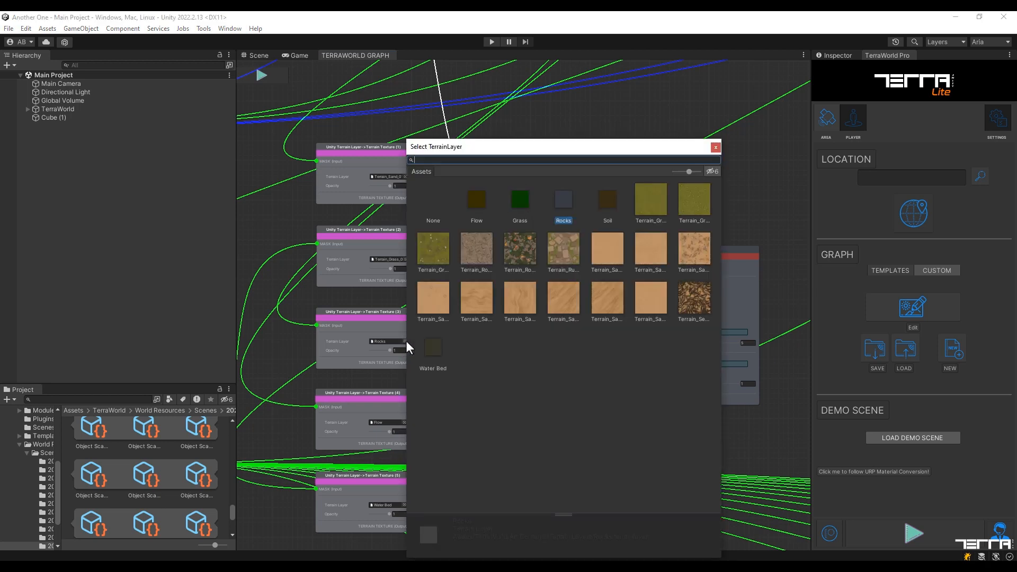
{"action": "double_click", "coordinate": [436, 247]}
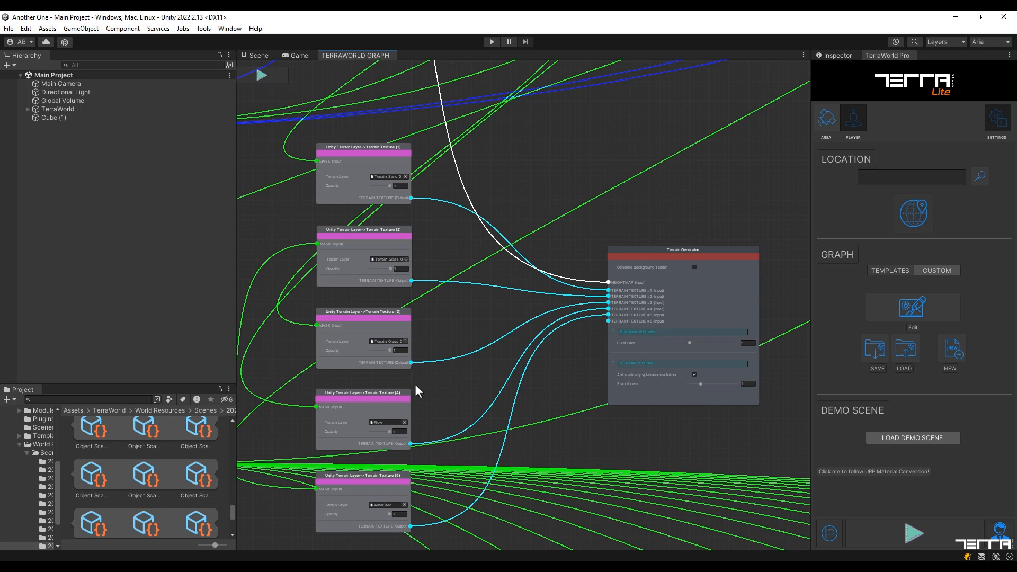
- Assign a Terrain_Rock layer to the Terrain Texture (4) node and Terrain_Sand_Wavy_01 to the Terrain Texture (5) node
{"action": "left_click", "coordinate": [404, 422]}
{"action": "double_click", "coordinate": [463, 253]}
{"action": "left_click", "coordinate": [404, 504]}
{"action": "left_click", "coordinate": [474, 299]}
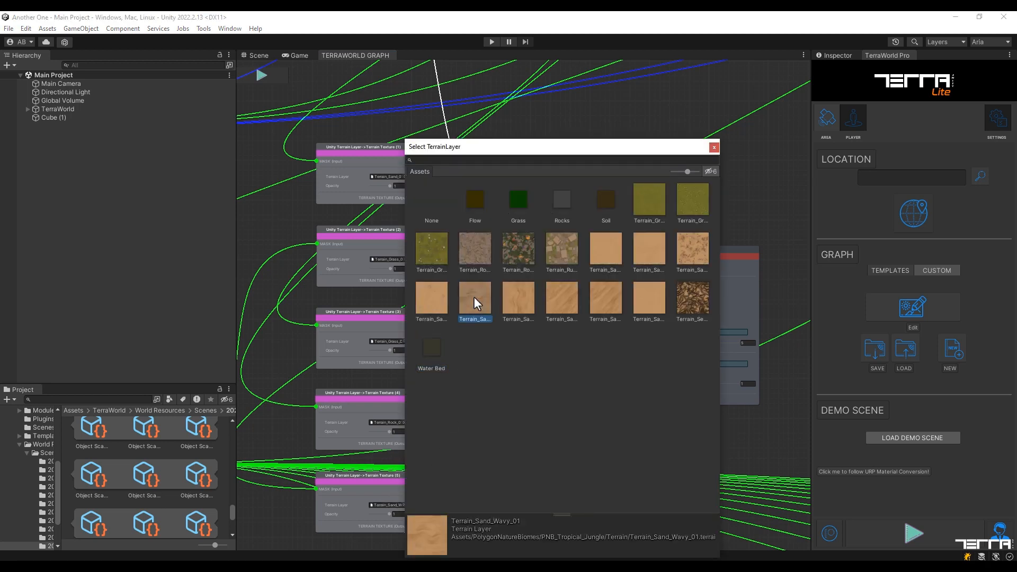
{"action": "left_click", "coordinate": [474, 297]}
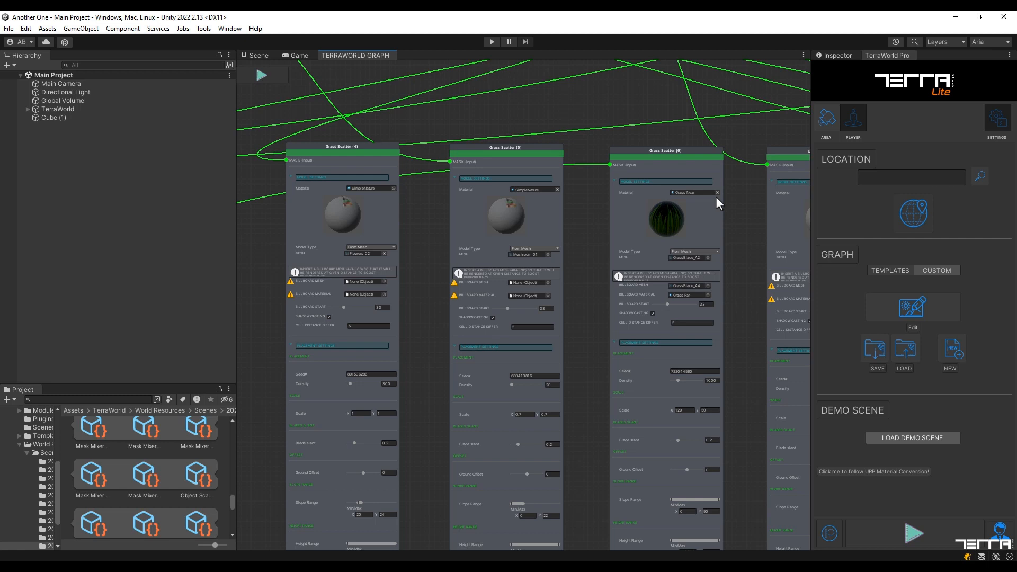
- Change the material of the Grass Scatter (6) node to Grass_Tall_Mat_01
{"action": "scroll", "coordinate": [716, 197], "scroll_direction": "up", "scroll_amount": 4}
{"action": "left_click", "coordinate": [721, 185]}
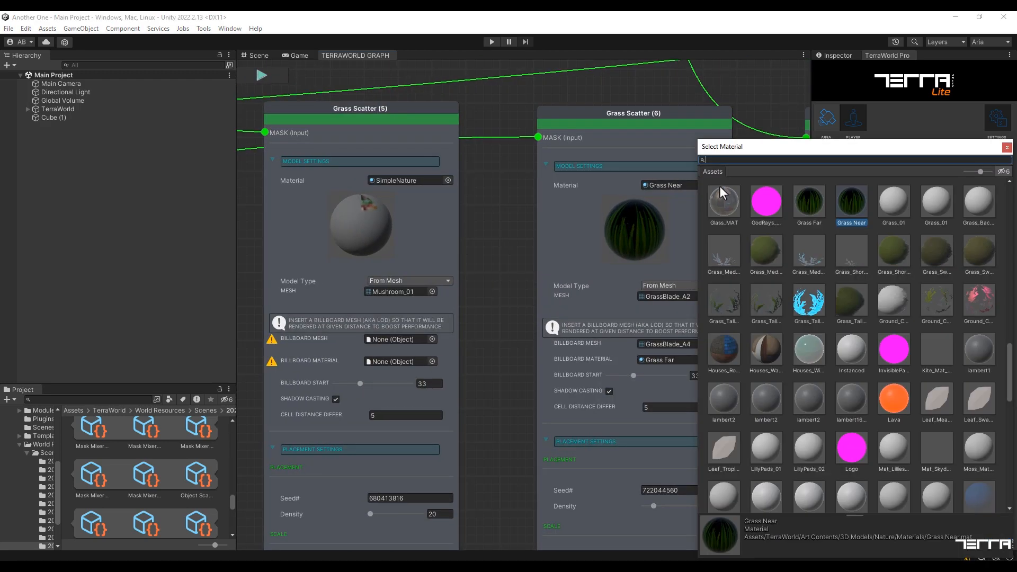
{"action": "type", "text": "Grass"}
{"action": "left_click", "coordinate": [980, 247]}
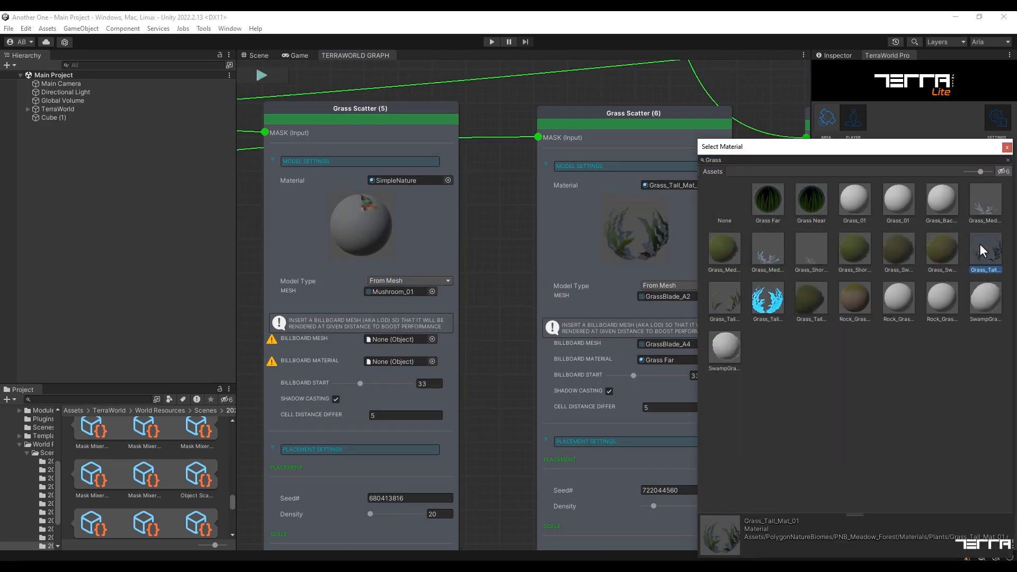
{"action": "double_click", "coordinate": [979, 244]}
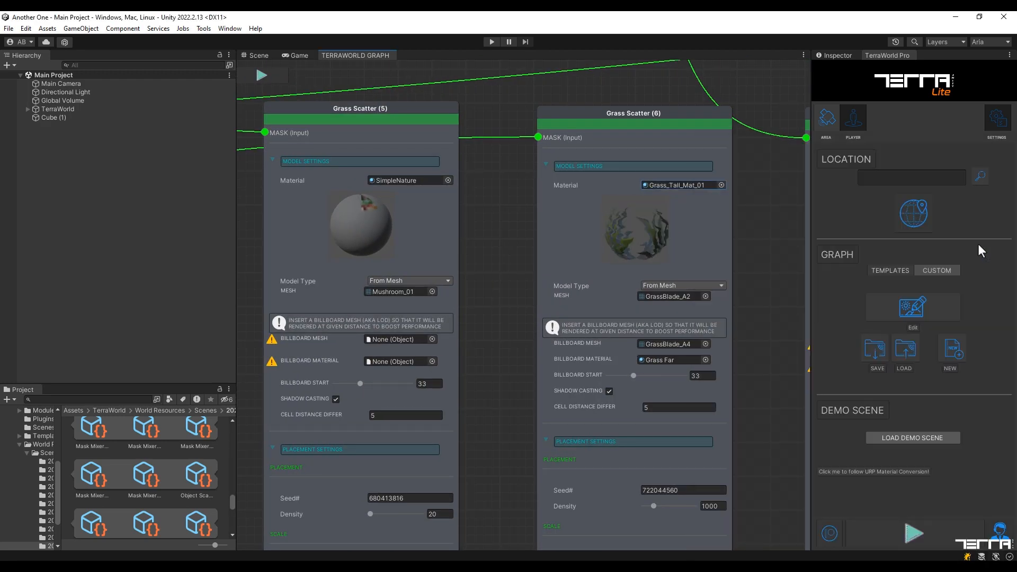
- Set the mesh of the Grass Scatter (6) node to SM_Env_Grass_Tall_Clump_02_LOD0
{"action": "left_click", "coordinate": [704, 298]}
{"action": "type", "text": "Grass_Tall"}
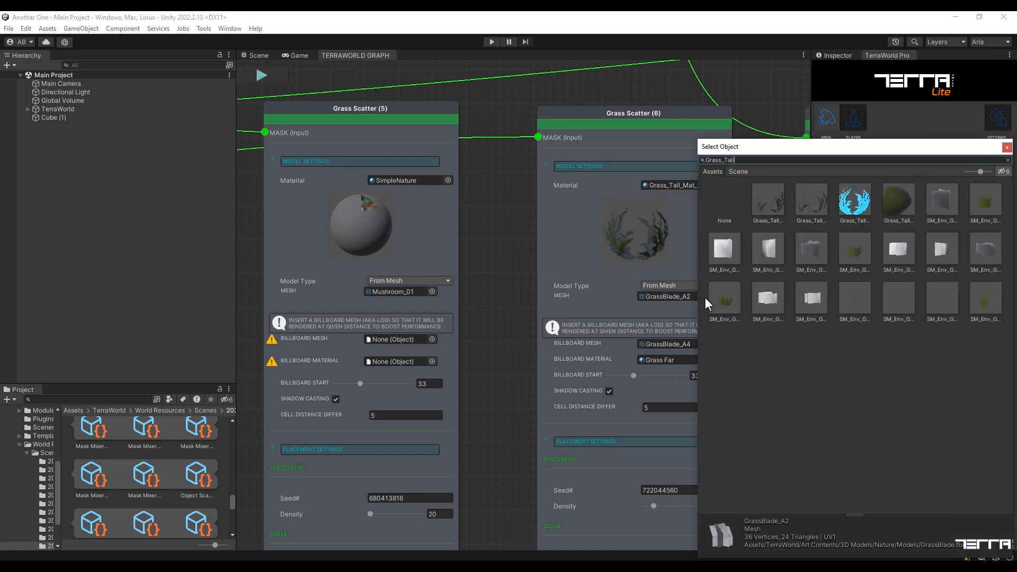
{"action": "type", "text": "_Clump"}
{"action": "left_click", "coordinate": [722, 258]}
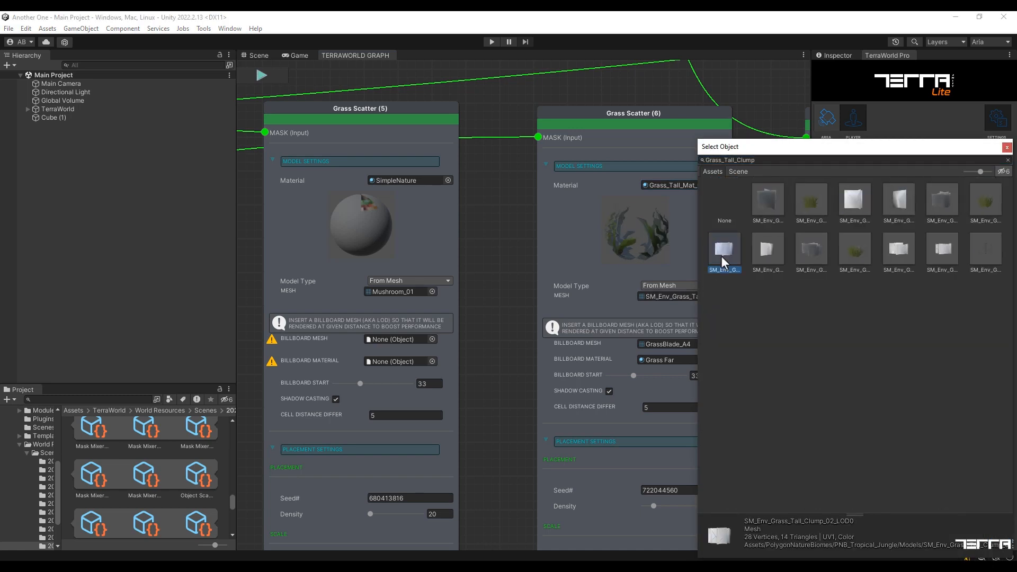
- Set the billboard mesh of the Grass Scatter (6) node to SM_Env_Grass_Tall_Clump_02_LOD1
{"action": "double_click", "coordinate": [720, 256]}
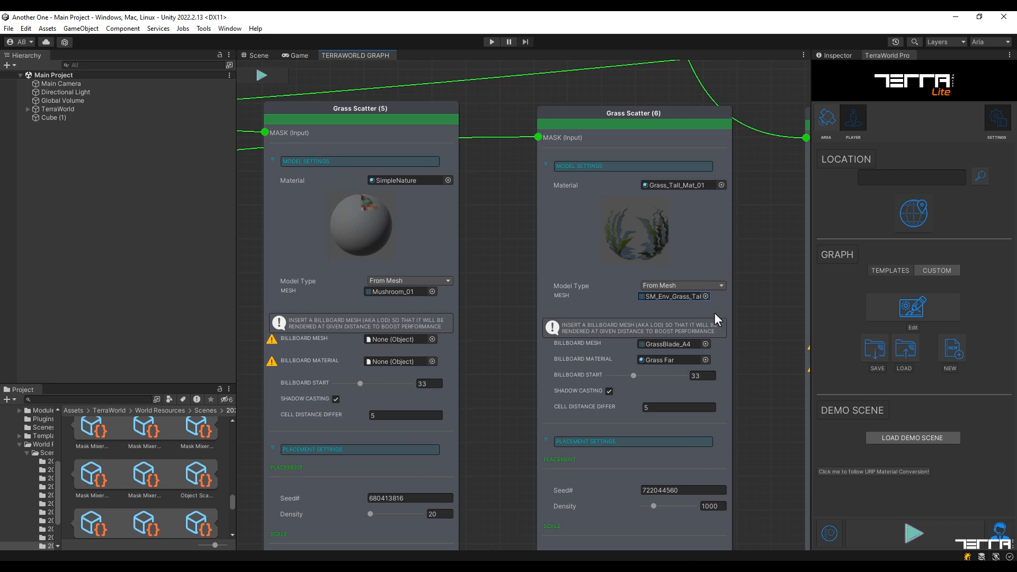
{"action": "left_click", "coordinate": [704, 344]}
{"action": "type", "text": "Grass_Tall"}
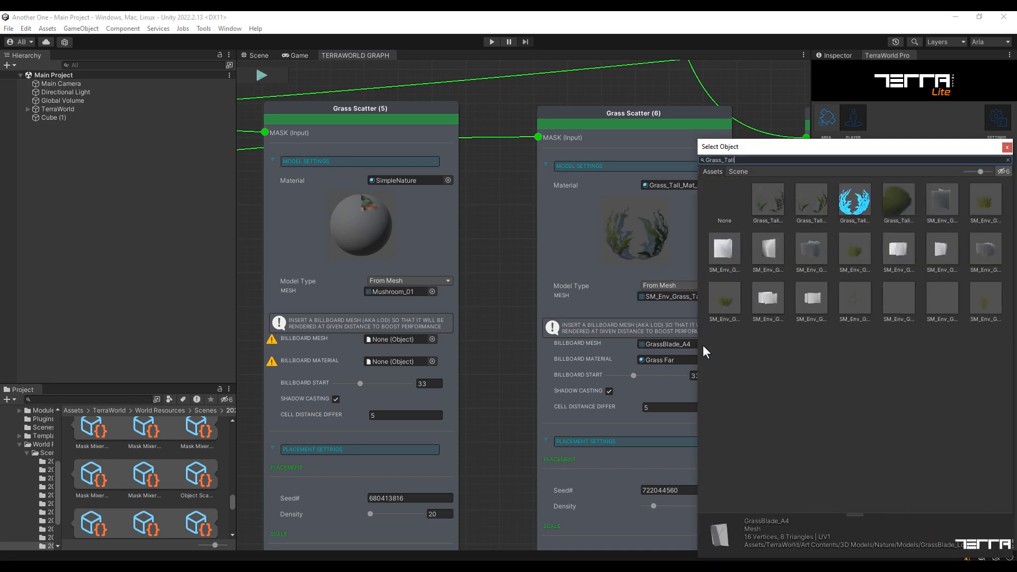
{"action": "type", "text": "_Clump"}
{"action": "left_click", "coordinate": [770, 246]}
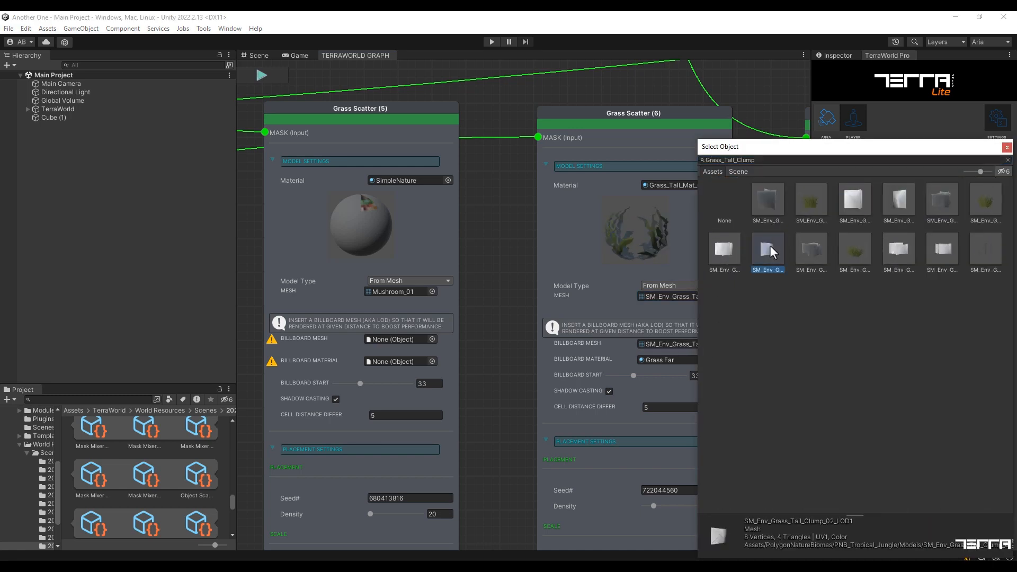
{"action": "double_click", "coordinate": [770, 245]}
- Set the billboard material of the Grass Scatter (6) node to Grass_Tall_Mat_01
{"action": "left_click", "coordinate": [704, 362]}
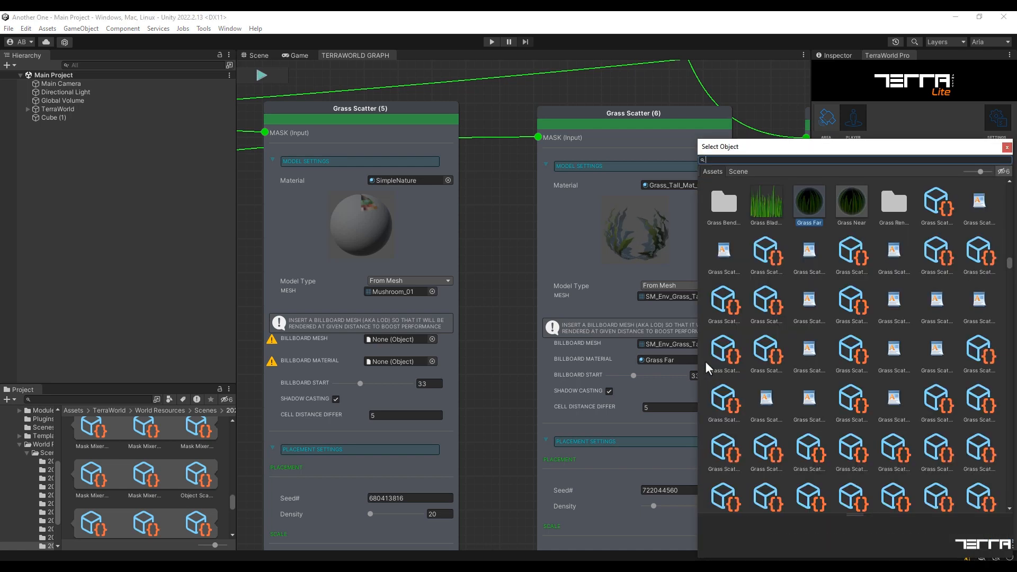
{"action": "type", "text": "Grass_Ta"}
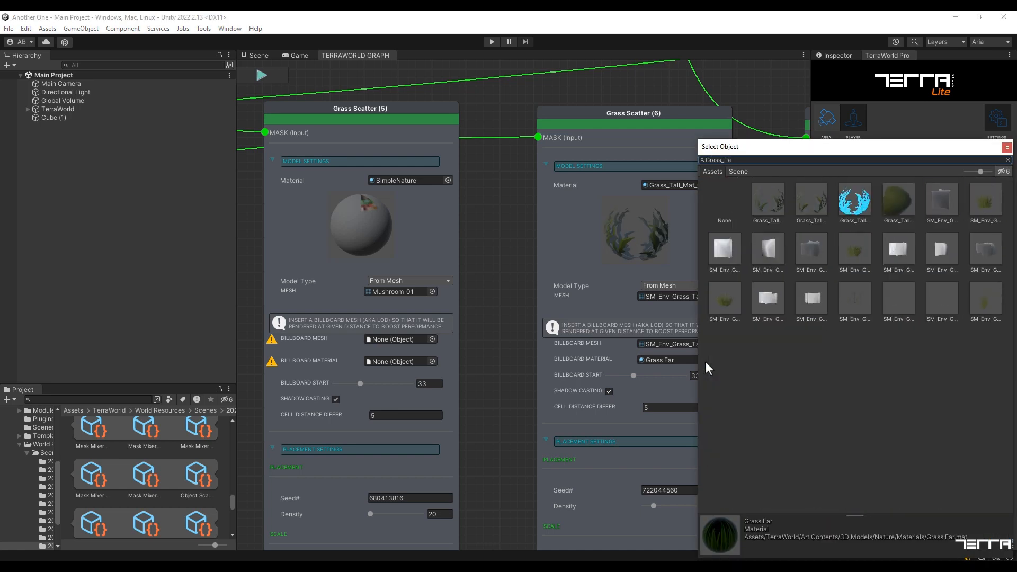
{"action": "left_click", "coordinate": [808, 200]}
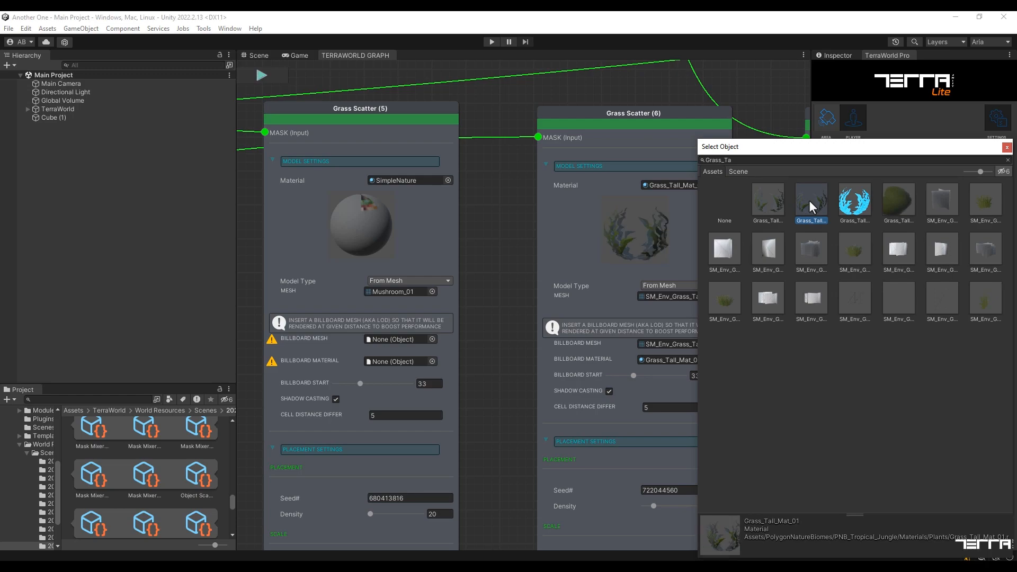
{"action": "double_click", "coordinate": [809, 200]}
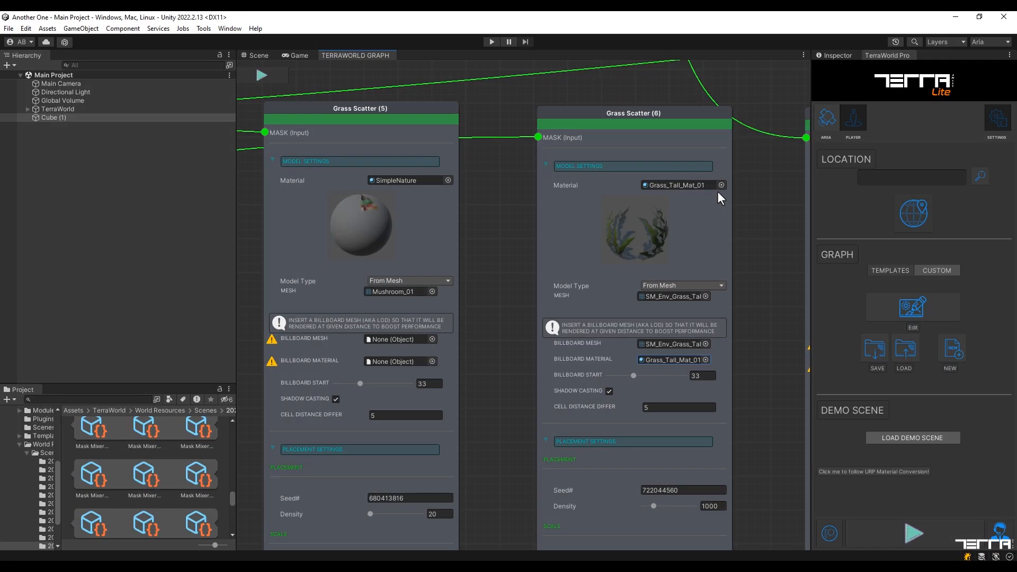
- Set the Grass Scatter (6) placement scale to 1 for both X and Y
{"action": "scroll", "coordinate": [716, 175], "scroll_direction": "down", "scroll_amount": 5}
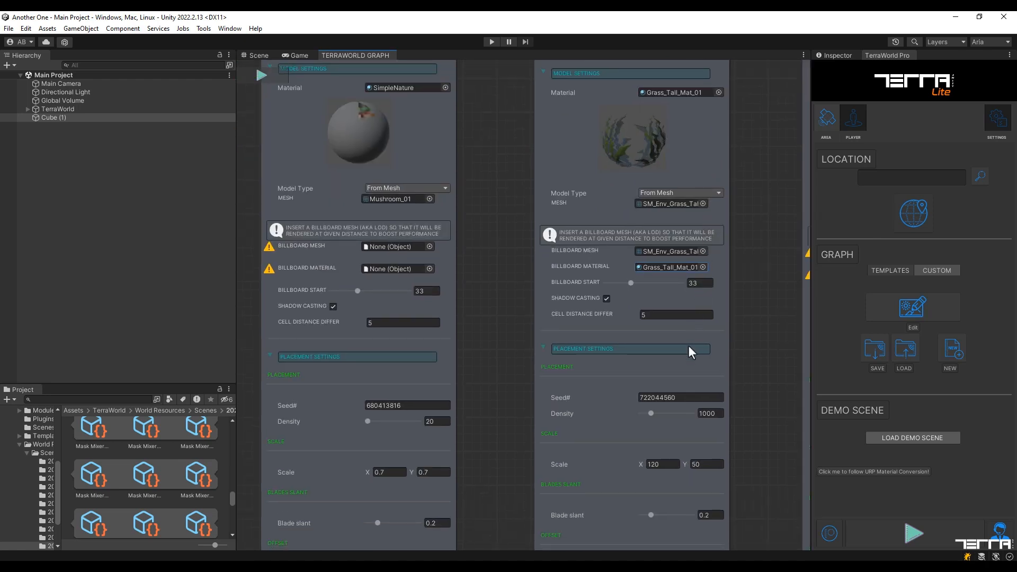
{"action": "left_click", "coordinate": [664, 466]}
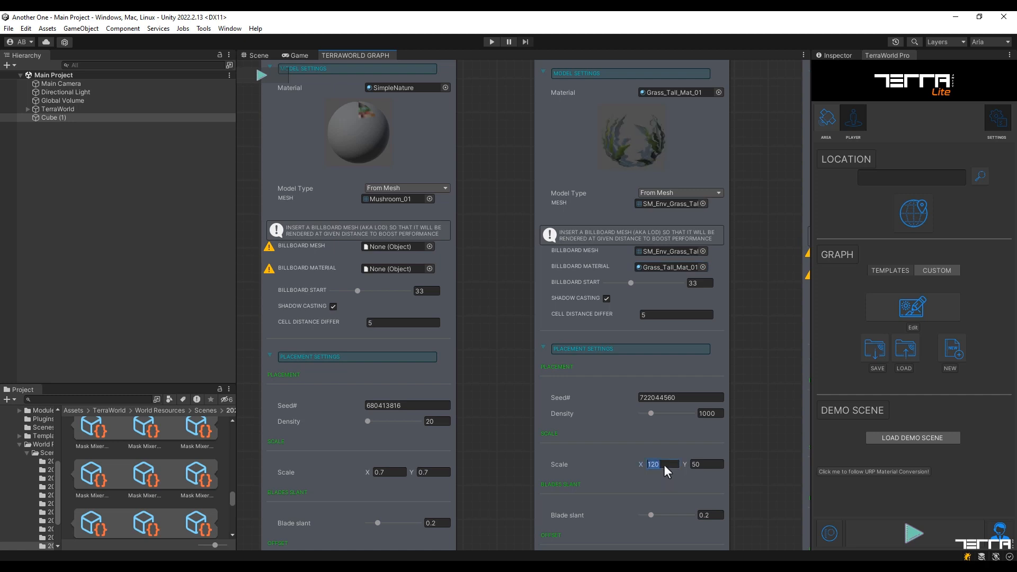
{"action": "type", "text": "1"}
{"action": "left_click", "coordinate": [701, 462]}
{"action": "type", "text": "1"}
- Replace the house prefab of the Object Scatter (1) node with SM_Env_Cloud_Ring_02
{"action": "middle_click_drag", "start_coordinate": [595, 190], "coordinate": [611, 268]}
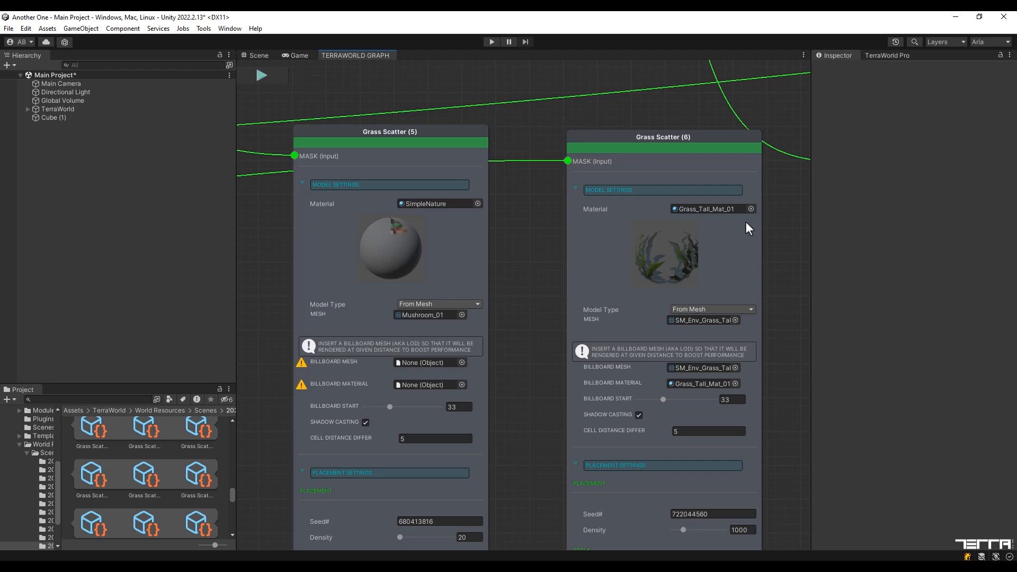
{"action": "scroll", "coordinate": [461, 299], "scroll_direction": "down", "scroll_amount": 5}
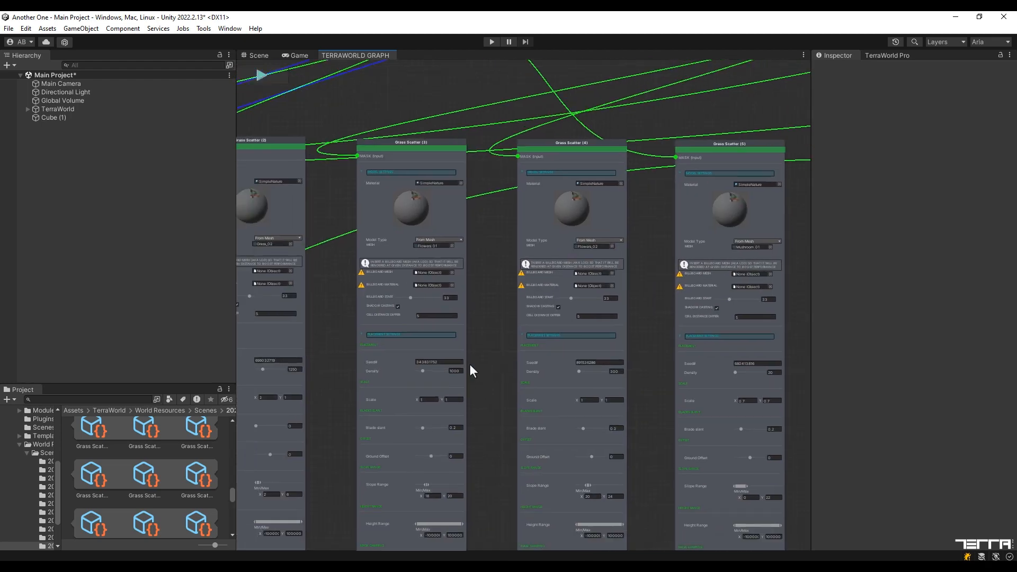
{"action": "scroll", "coordinate": [469, 364], "scroll_direction": "down", "scroll_amount": 10}
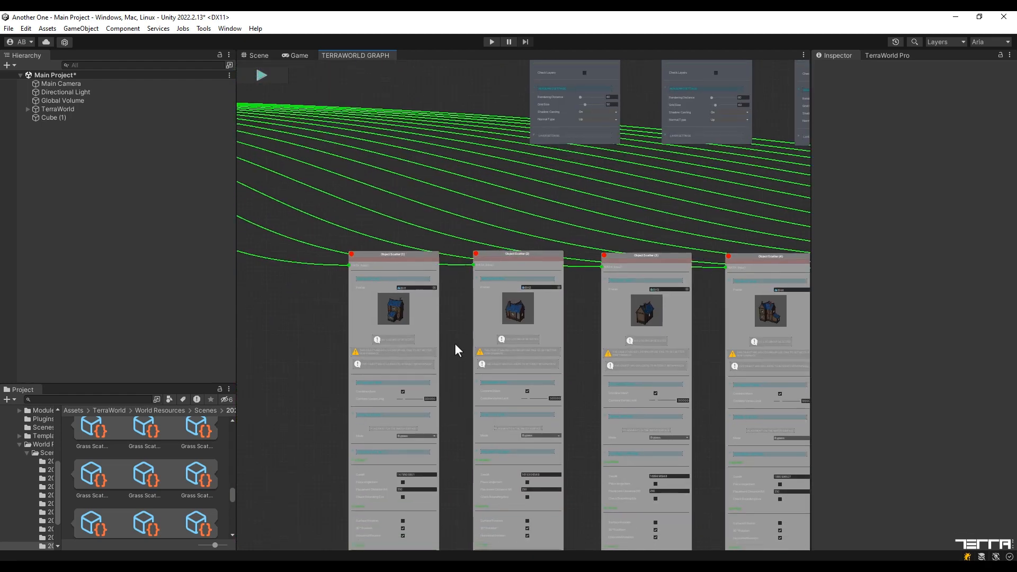
{"action": "scroll", "coordinate": [454, 318], "scroll_direction": "down", "scroll_amount": 2}
{"action": "scroll", "coordinate": [447, 339], "scroll_direction": "up", "scroll_amount": 5}
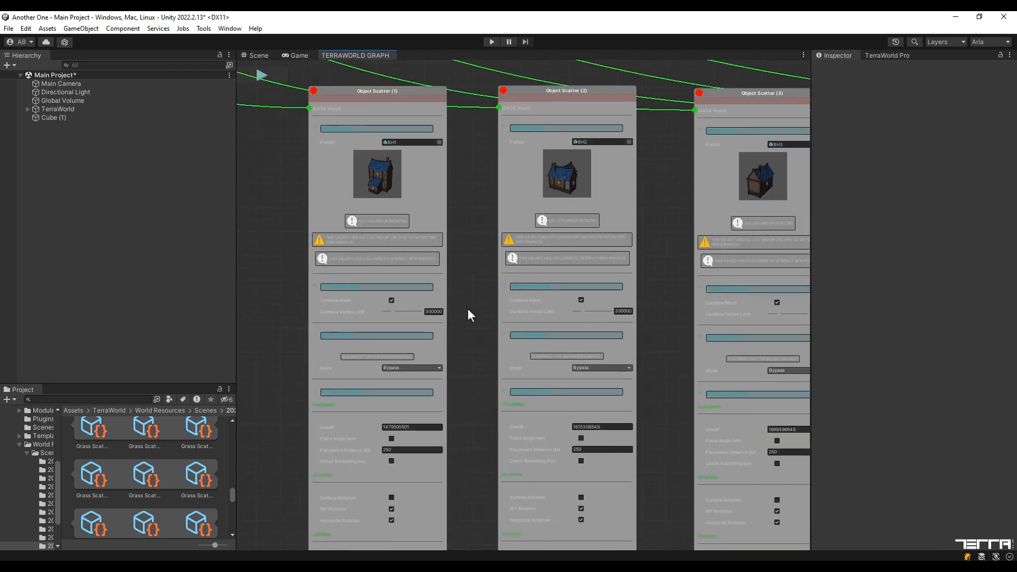
{"action": "left_click", "coordinate": [438, 142]}
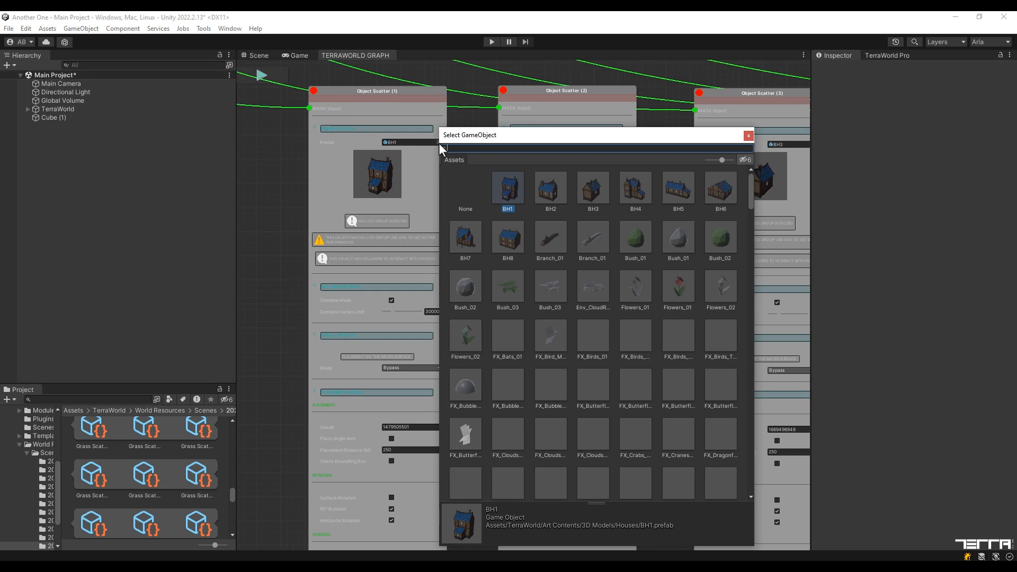
{"action": "type", "text": "Cloud"}
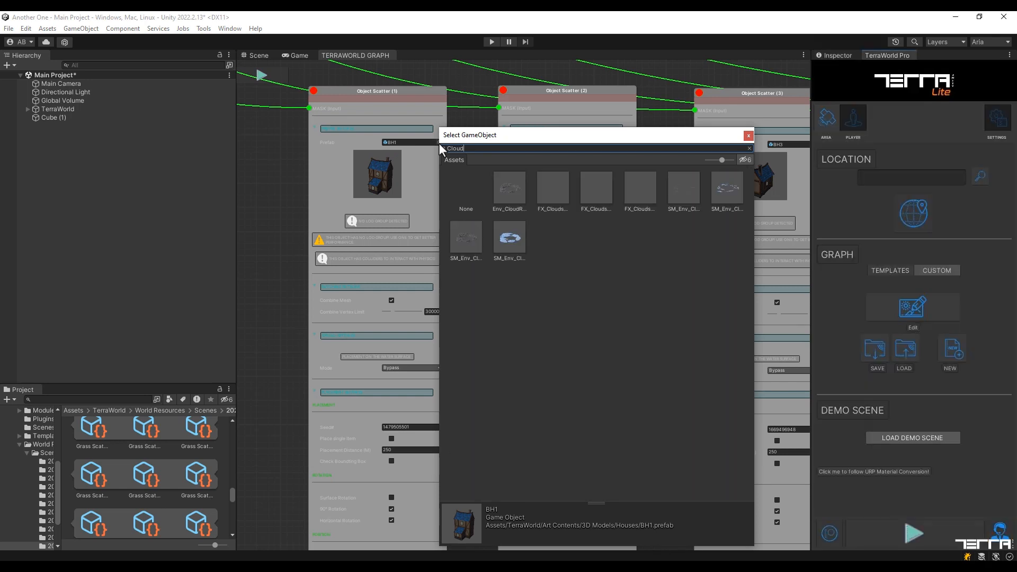
{"action": "left_click", "coordinate": [504, 249]}
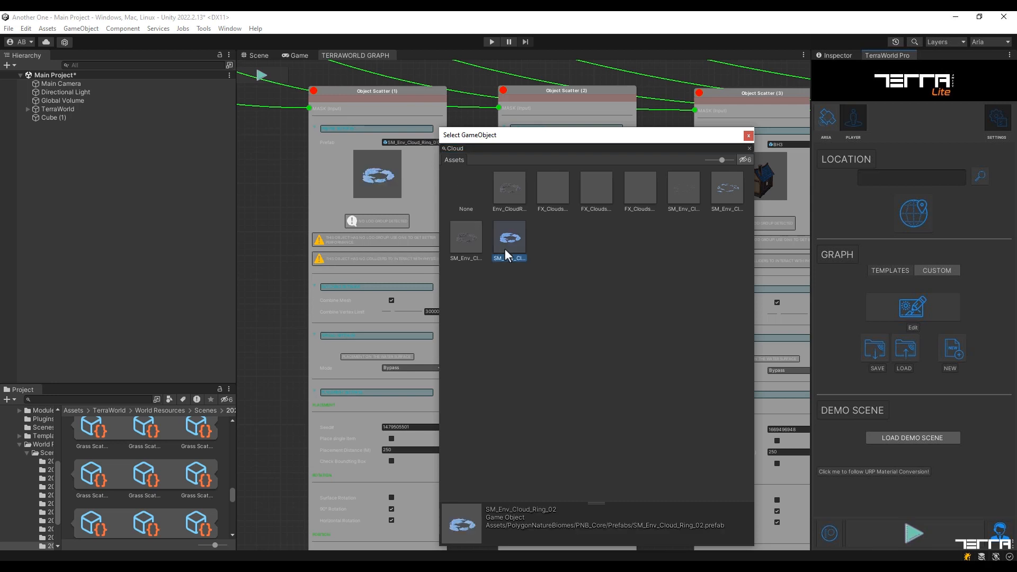
{"action": "double_click", "coordinate": [504, 248]}
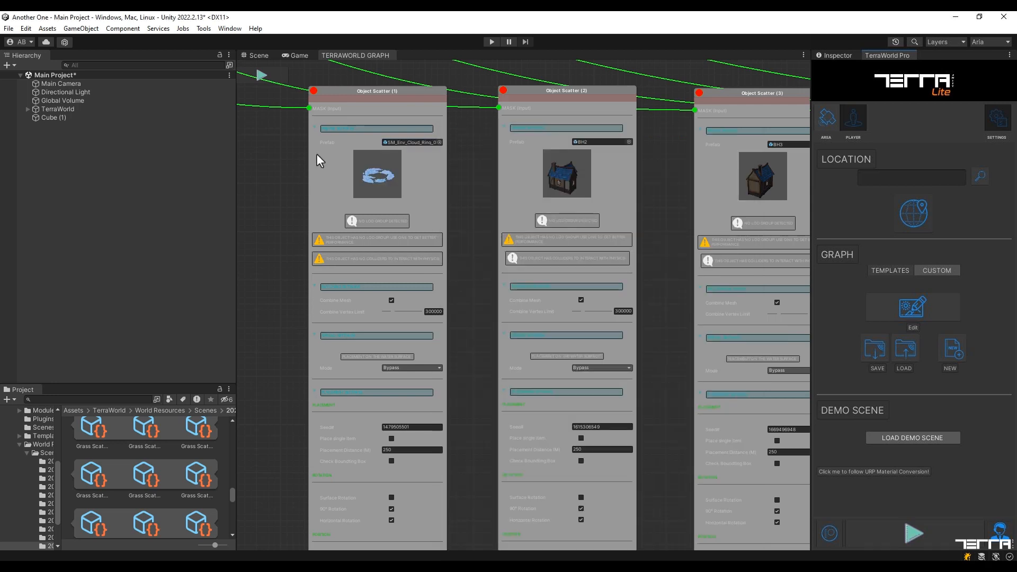
- Change the material of the Water Generator From Landcover (1) node to Water_Ocean_01
{"action": "scroll", "coordinate": [282, 161], "scroll_direction": "down", "scroll_amount": 3}
{"action": "middle_click_drag", "start_coordinate": [325, 163], "coordinate": [652, 186]}
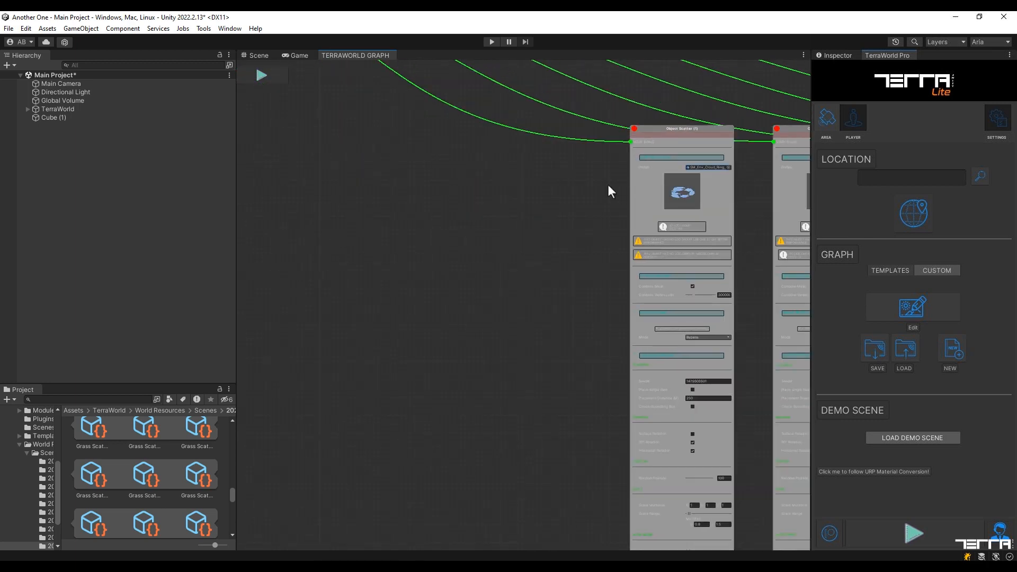
{"action": "middle_click_drag", "start_coordinate": [376, 199], "coordinate": [548, 248]}
{"action": "middle_click_drag", "start_coordinate": [264, 431], "coordinate": [413, 358]}
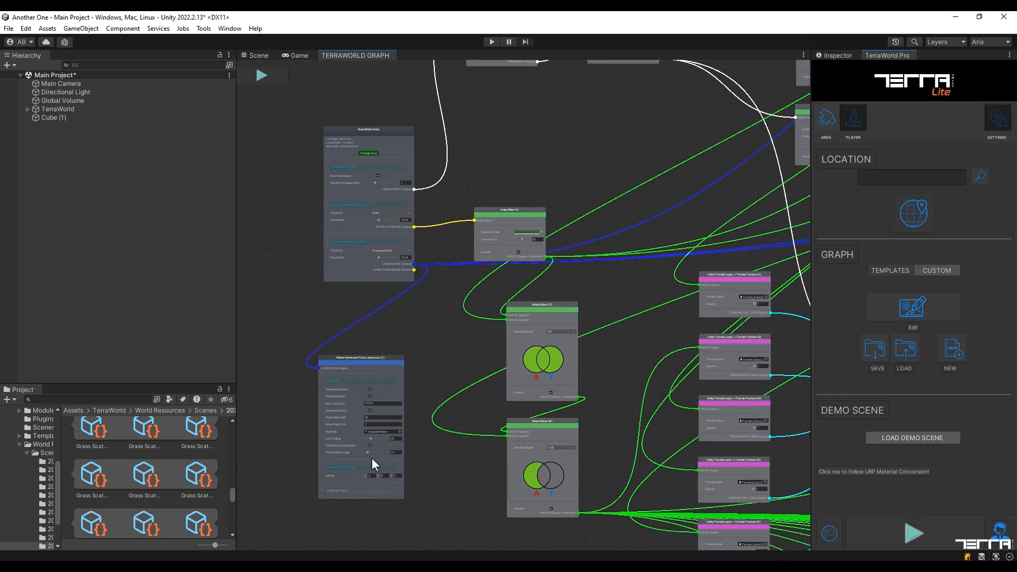
{"action": "scroll", "coordinate": [379, 458], "scroll_direction": "up", "scroll_amount": 2}
{"action": "scroll", "coordinate": [379, 458], "scroll_direction": "up", "scroll_amount": 1}
{"action": "middle_click_drag", "start_coordinate": [442, 449], "coordinate": [523, 392]}
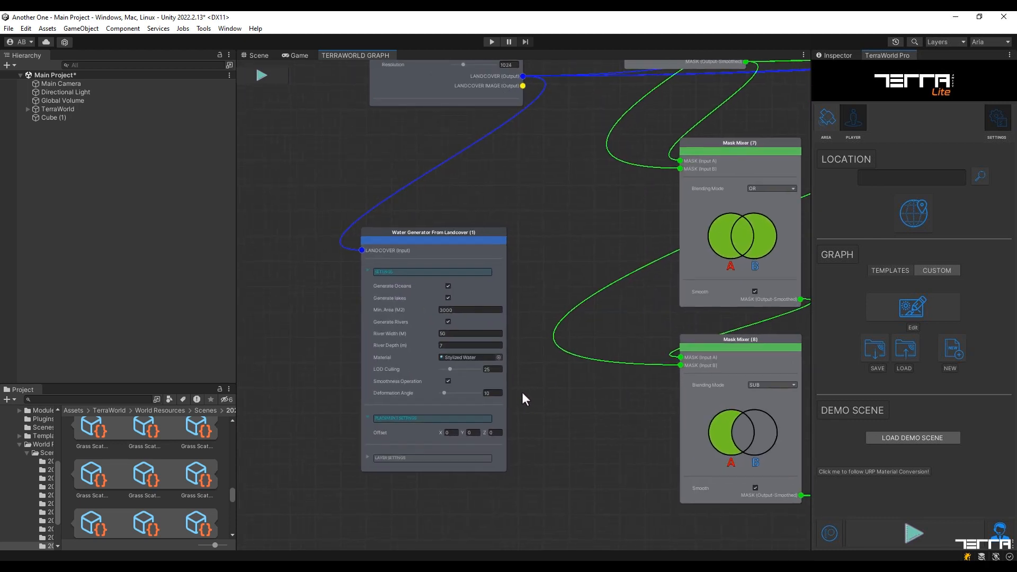
{"action": "left_click", "coordinate": [498, 358]}
{"action": "left_click", "coordinate": [536, 459]}
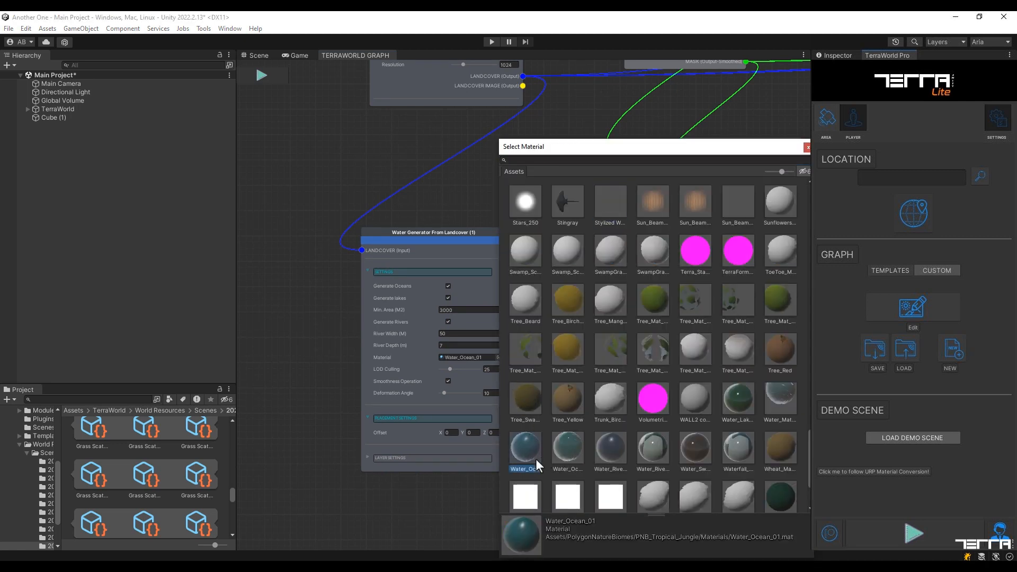
{"action": "double_click", "coordinate": [535, 458]}
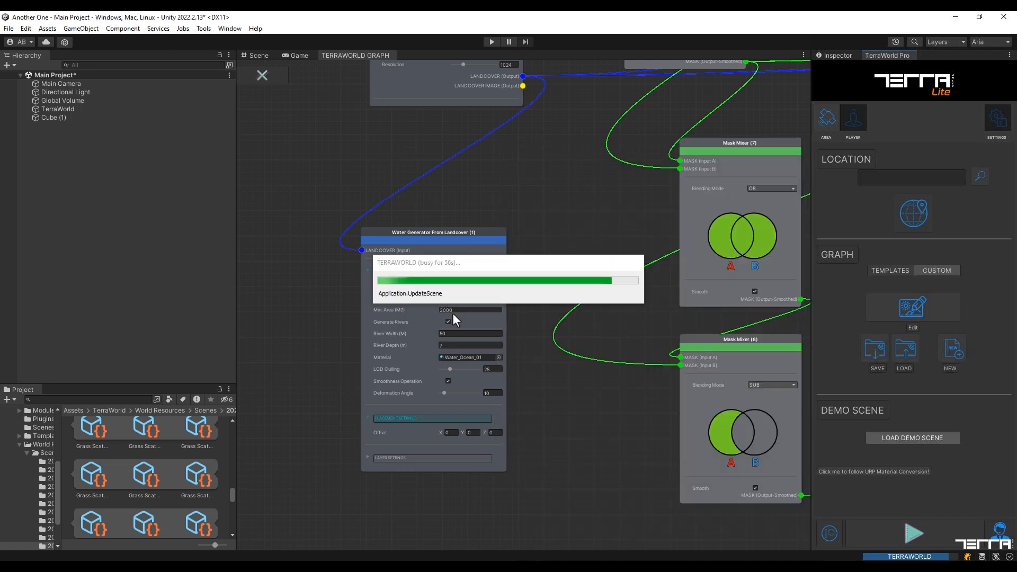
- Inspect the regenerated forest, shoreline and water in the Scene view
{"action": "left_click", "coordinate": [256, 55]}
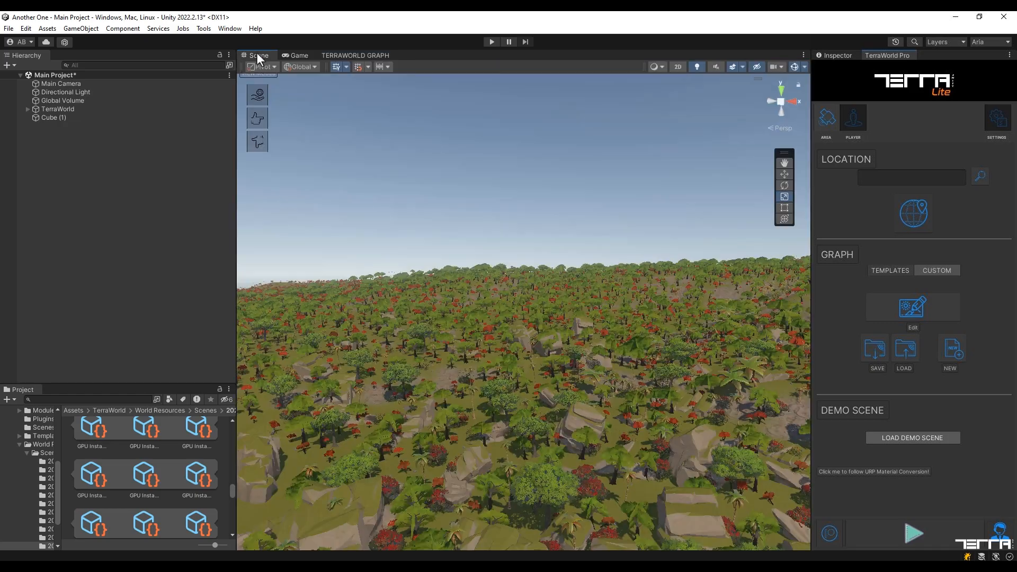
{"action": "right_click_drag", "start_coordinate": [689, 302], "coordinate": [380, 312]}
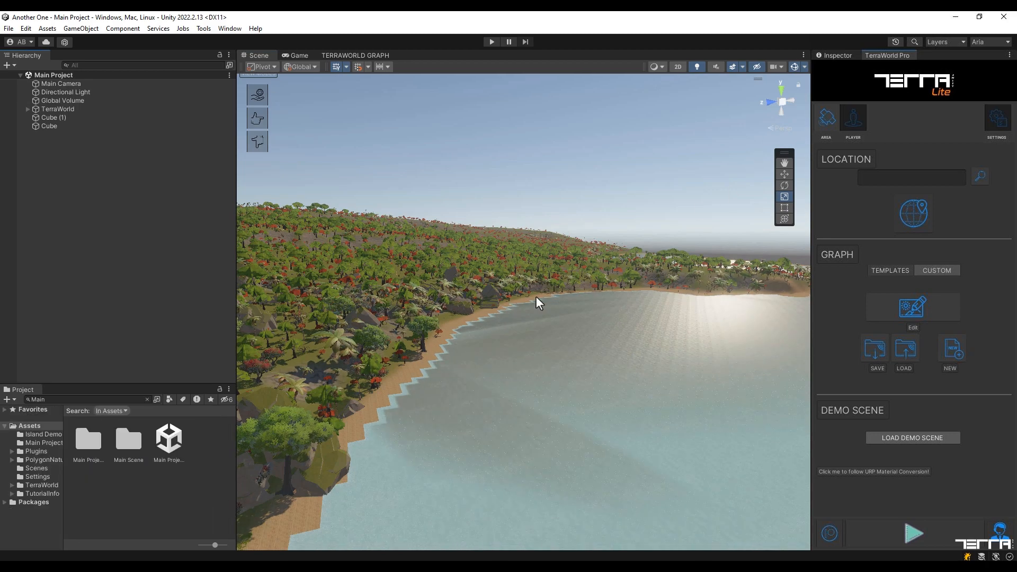
{"action": "right_click_drag", "start_coordinate": [538, 302], "coordinate": [490, 318]}
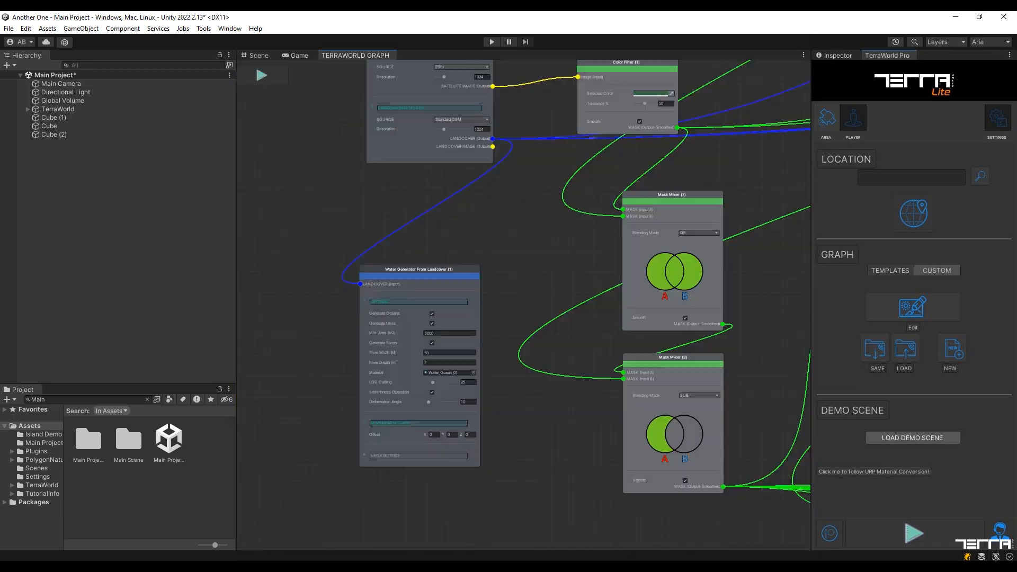
- Add a Landcover -> Mask node to the graph and place it beneath the Mask Mixer (8) node
{"action": "scroll", "coordinate": [561, 364], "scroll_direction": "down", "scroll_amount": 2}
{"action": "middle_click_drag", "start_coordinate": [552, 359], "coordinate": [468, 240]}
{"action": "right_click", "coordinate": [381, 390]}
{"action": "mouse_move", "coordinate": [400, 433]}
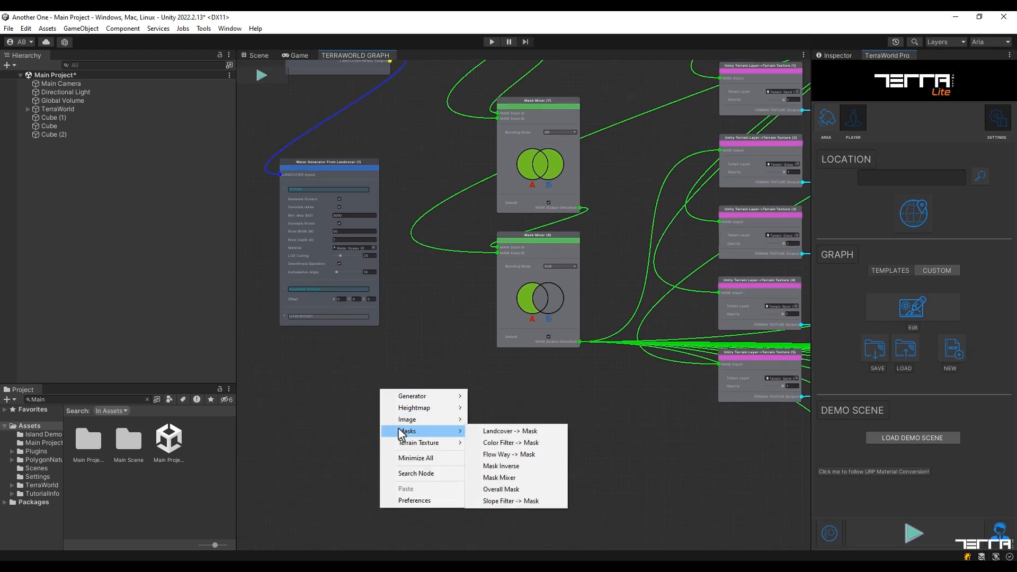
{"action": "left_click", "coordinate": [470, 432]}
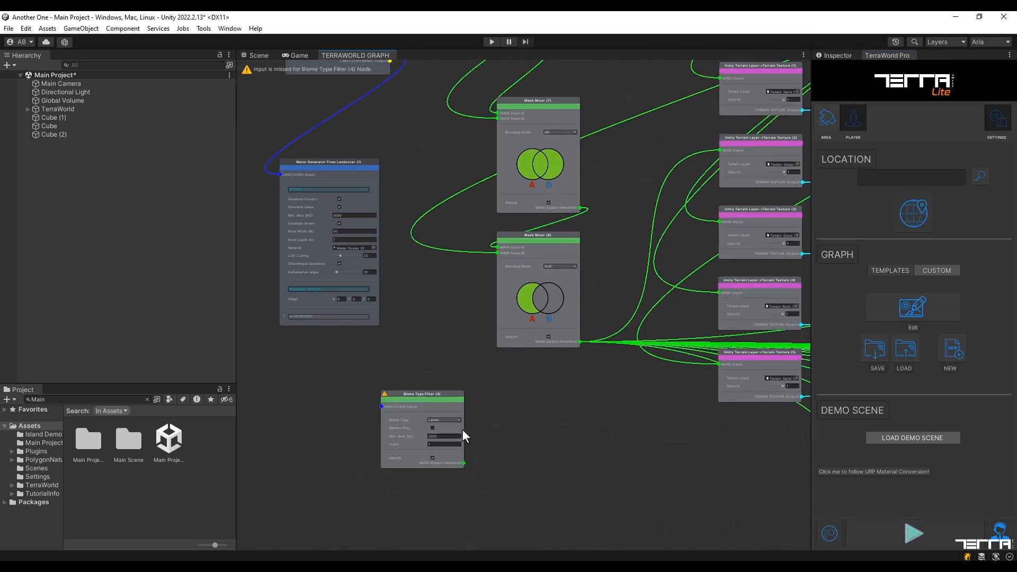
{"action": "left_click_drag", "start_coordinate": [436, 408], "coordinate": [548, 387]}
- Set Biome Type Filter (4) to the Waters biome type with Borders Only enabled and an edge size of 50 m
{"action": "scroll", "coordinate": [507, 411], "scroll_direction": "up", "scroll_amount": 2}
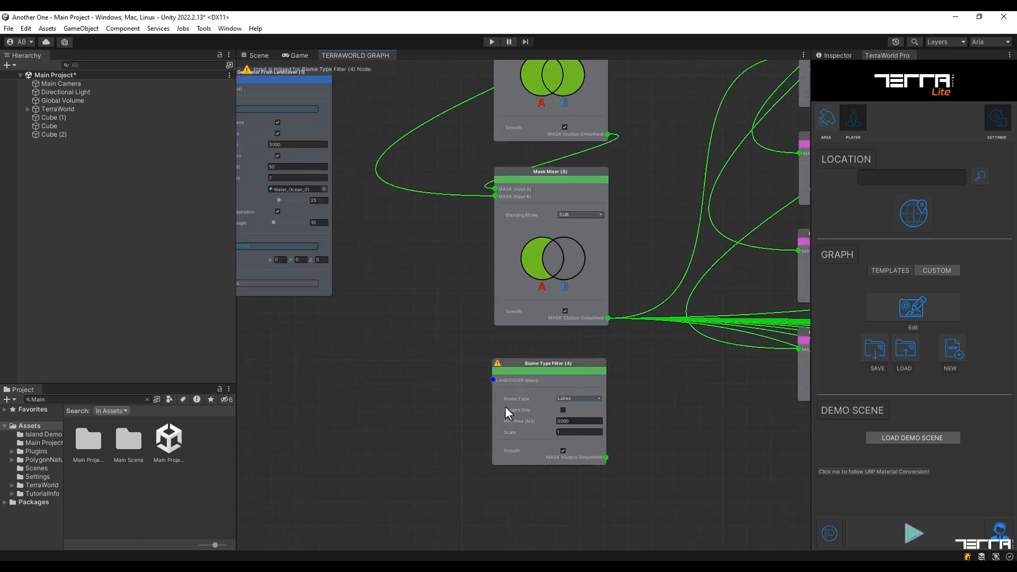
{"action": "scroll", "coordinate": [507, 412], "scroll_direction": "up", "scroll_amount": 3}
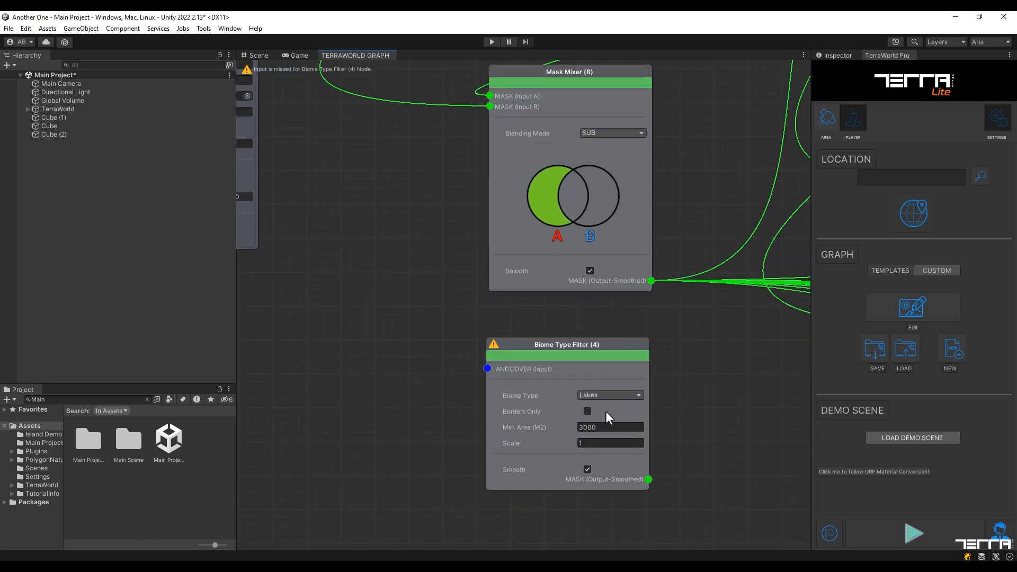
{"action": "left_click", "coordinate": [611, 396]}
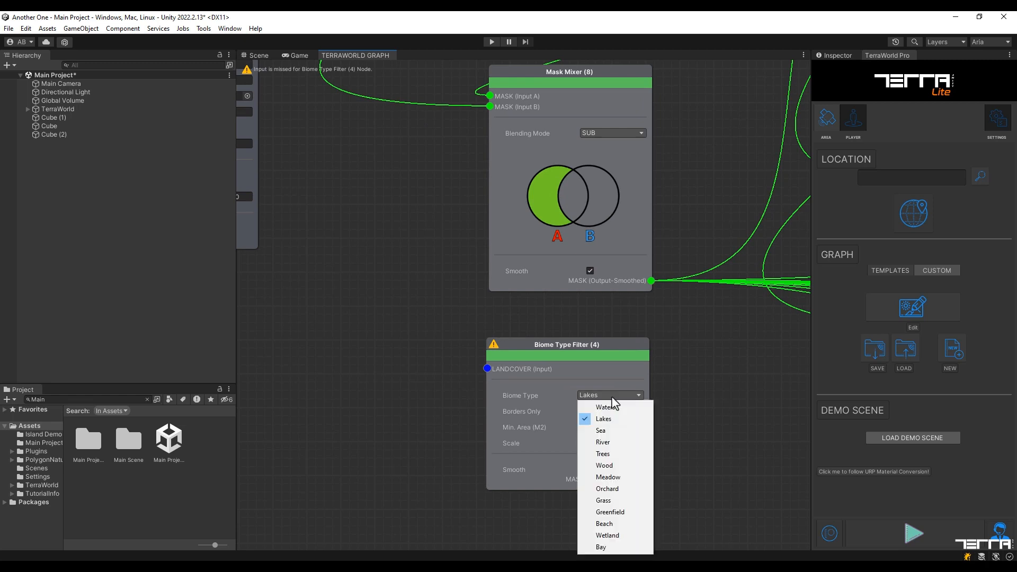
{"action": "left_click", "coordinate": [611, 407]}
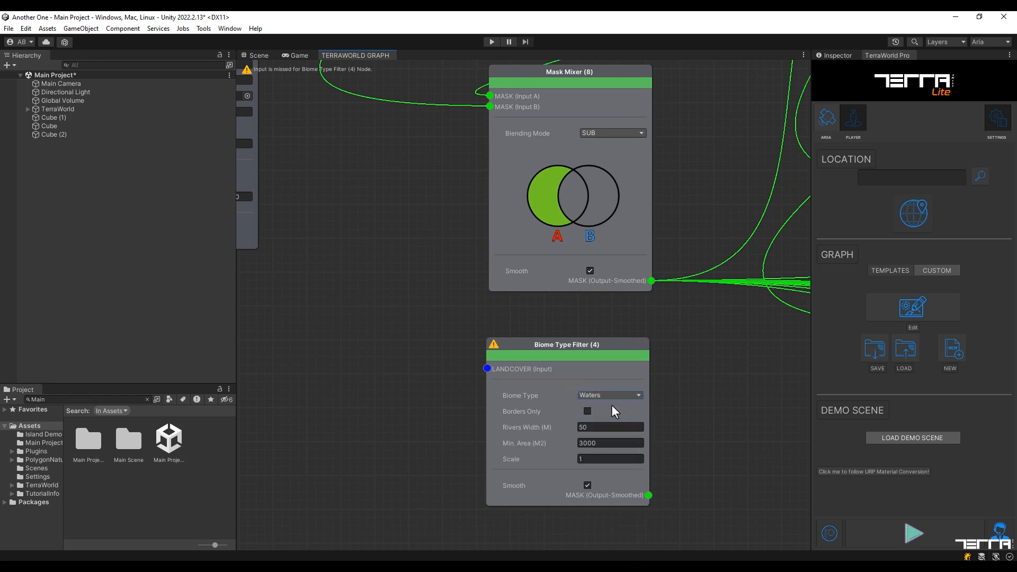
{"action": "left_click", "coordinate": [586, 410]}
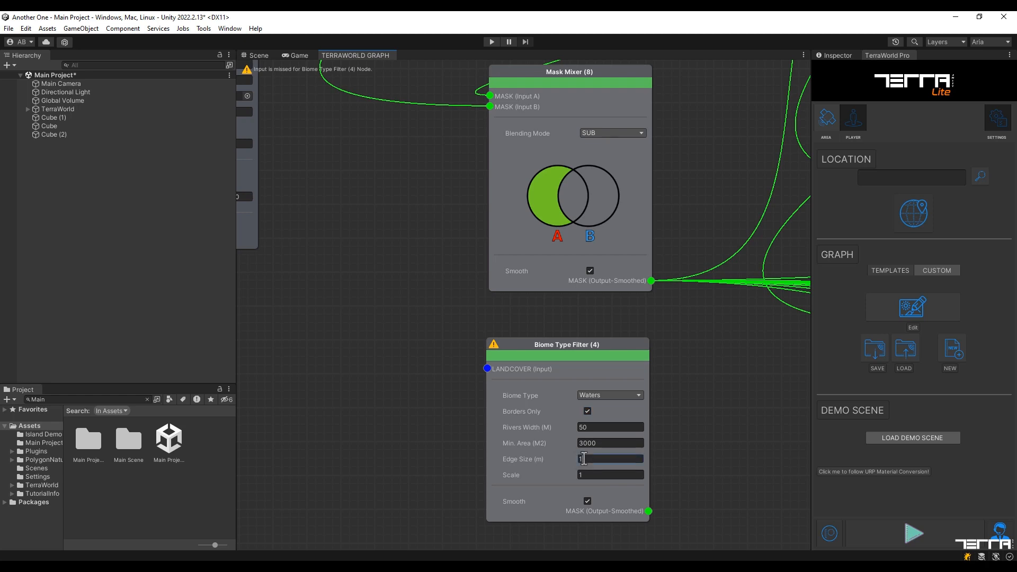
{"action": "left_click", "coordinate": [583, 459]}
{"action": "type", "text": "50"}
- Connect the Landcover output of the landcover source node to the input of Biome Type Filter (4)
{"action": "scroll", "coordinate": [437, 304], "scroll_direction": "down", "scroll_amount": 1}
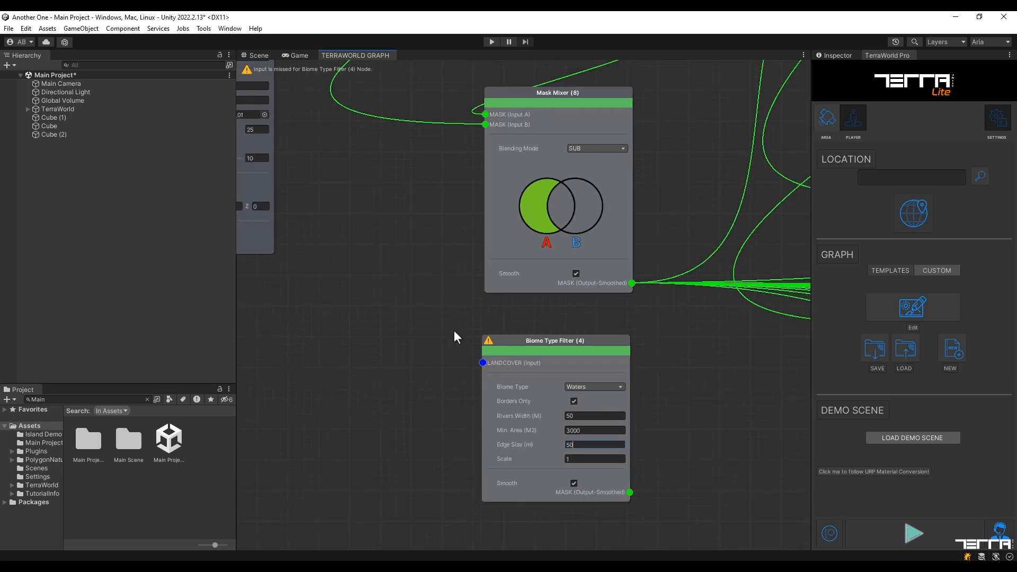
{"action": "middle_click_drag", "start_coordinate": [453, 330], "coordinate": [492, 404]}
{"action": "scroll", "coordinate": [459, 341], "scroll_direction": "down", "scroll_amount": 1}
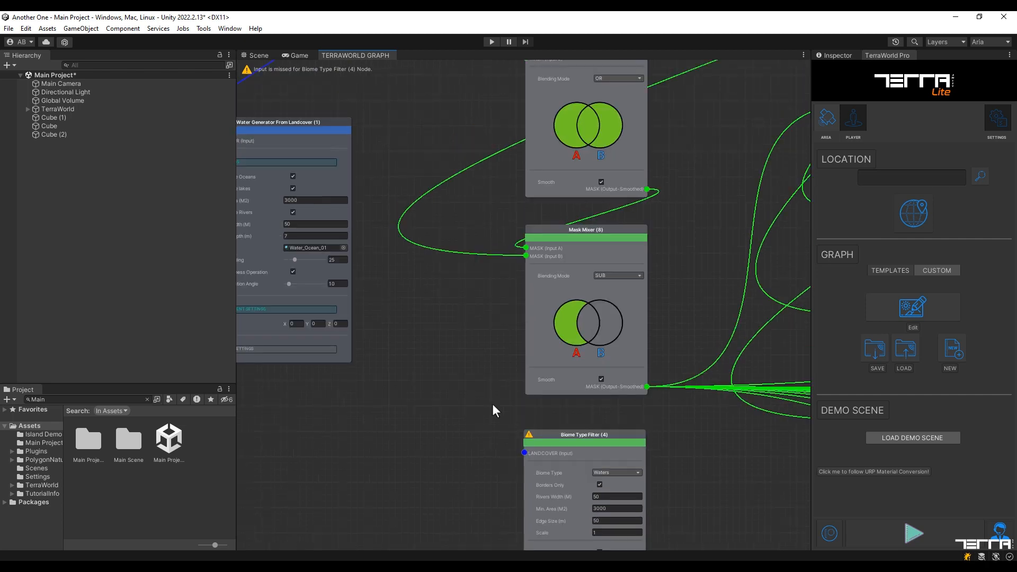
{"action": "scroll", "coordinate": [475, 383], "scroll_direction": "down", "scroll_amount": 1}
{"action": "middle_click_drag", "start_coordinate": [465, 294], "coordinate": [475, 337]}
{"action": "scroll", "coordinate": [478, 347], "scroll_direction": "down", "scroll_amount": 1}
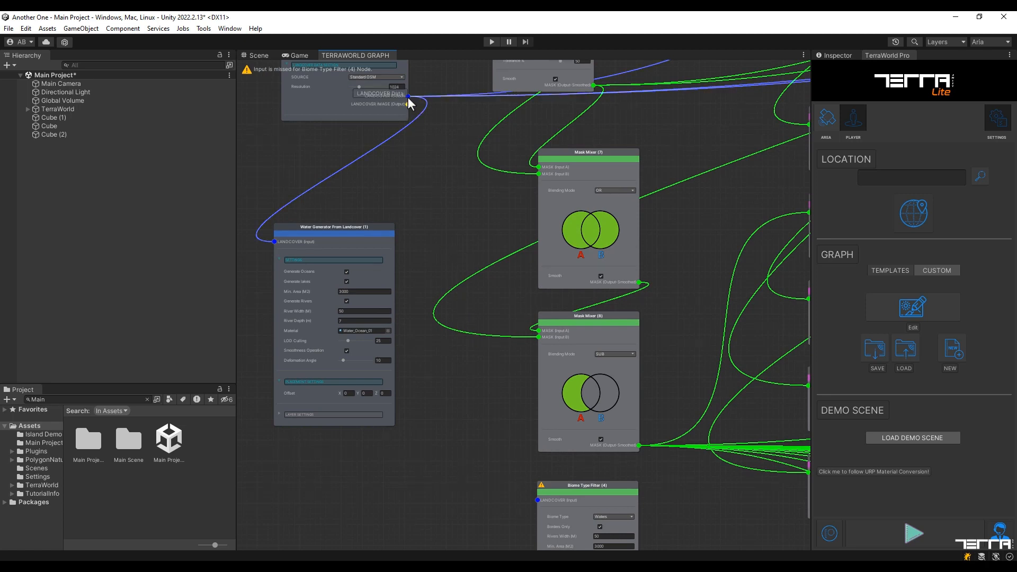
{"action": "left_click_drag", "start_coordinate": [408, 97], "coordinate": [538, 502]}
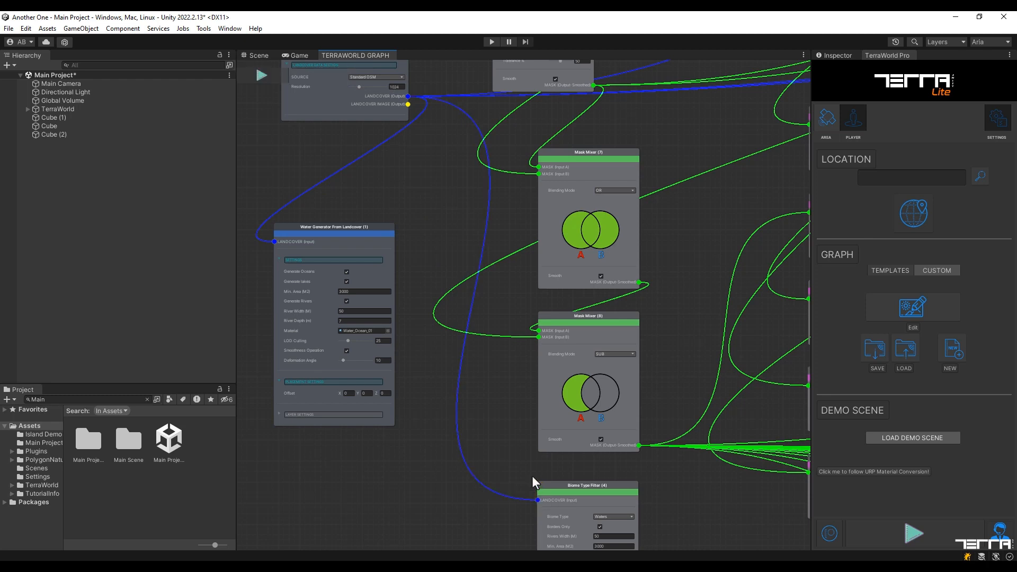
- Add a Unity Terrain Layer->Terrain Texture node beneath Terrain Texture (5) and feed it the mask from Biome Type Filter (4)
{"action": "middle_click_drag", "start_coordinate": [502, 463], "coordinate": [350, 358]}
{"action": "middle_click_drag", "start_coordinate": [665, 456], "coordinate": [617, 433]}
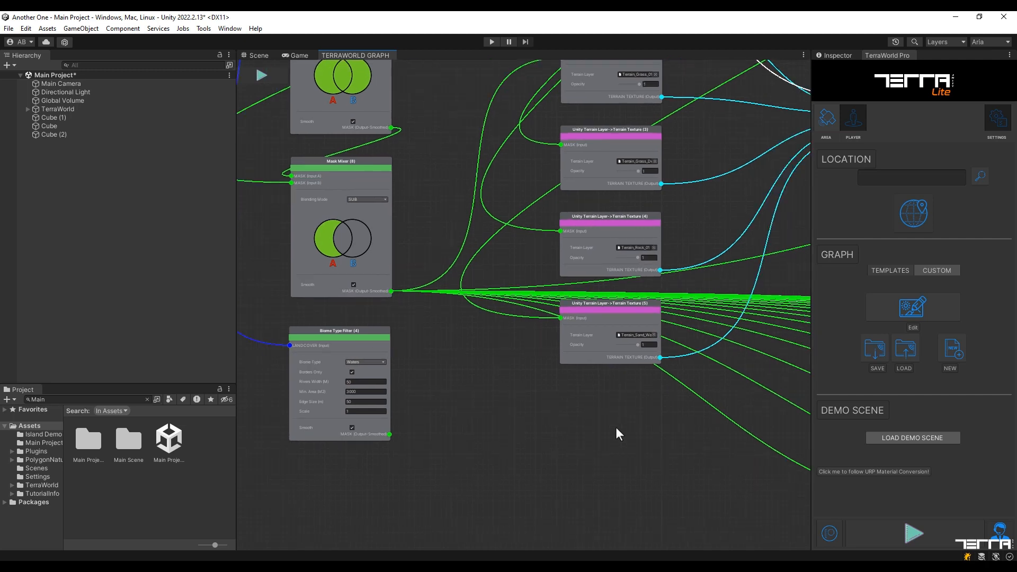
{"action": "right_click", "coordinate": [583, 416]}
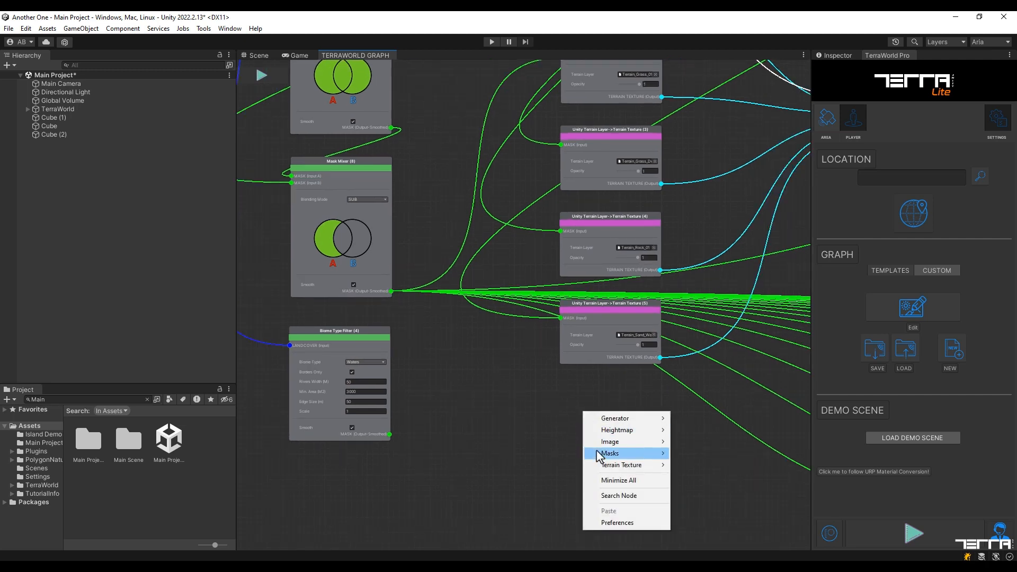
{"action": "mouse_move", "coordinate": [604, 465]}
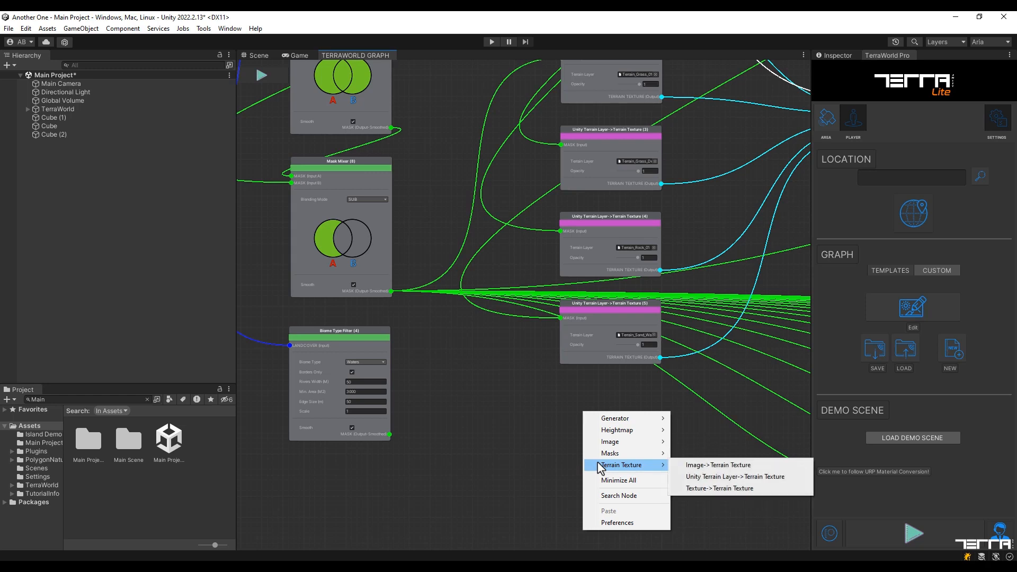
{"action": "left_click", "coordinate": [693, 477]}
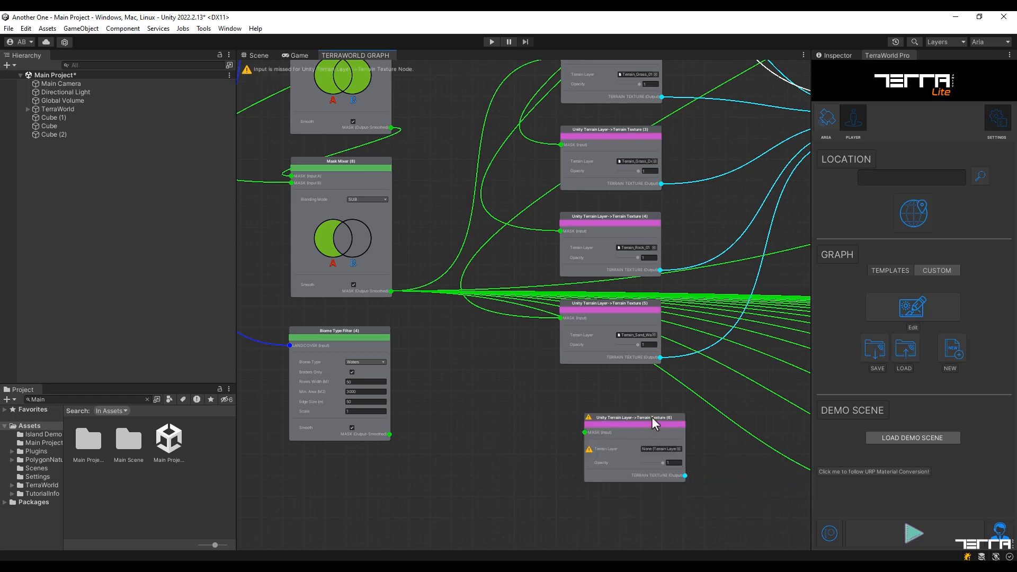
{"action": "left_click_drag", "start_coordinate": [636, 418], "coordinate": [610, 406]}
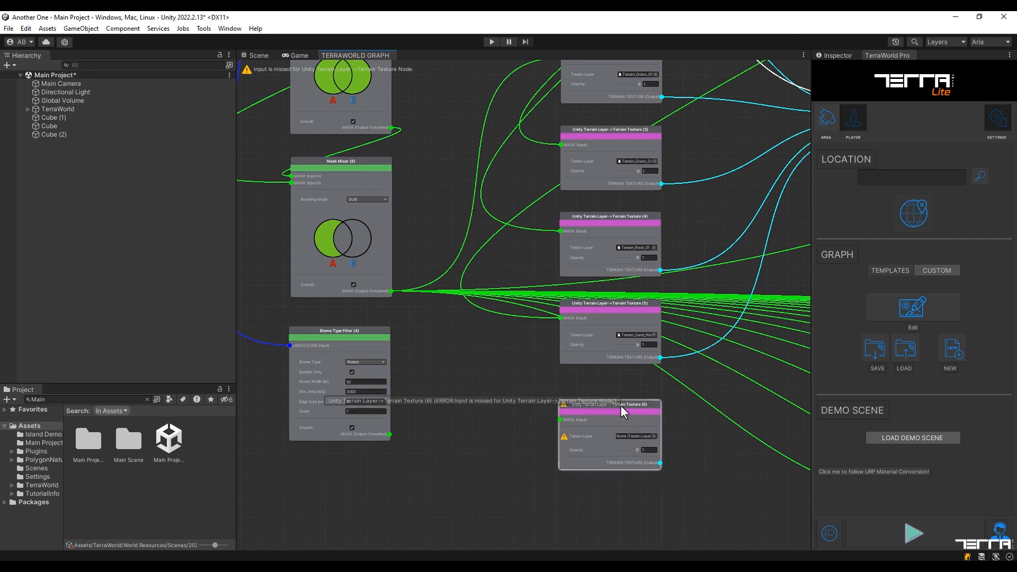
{"action": "left_click", "coordinate": [521, 406]}
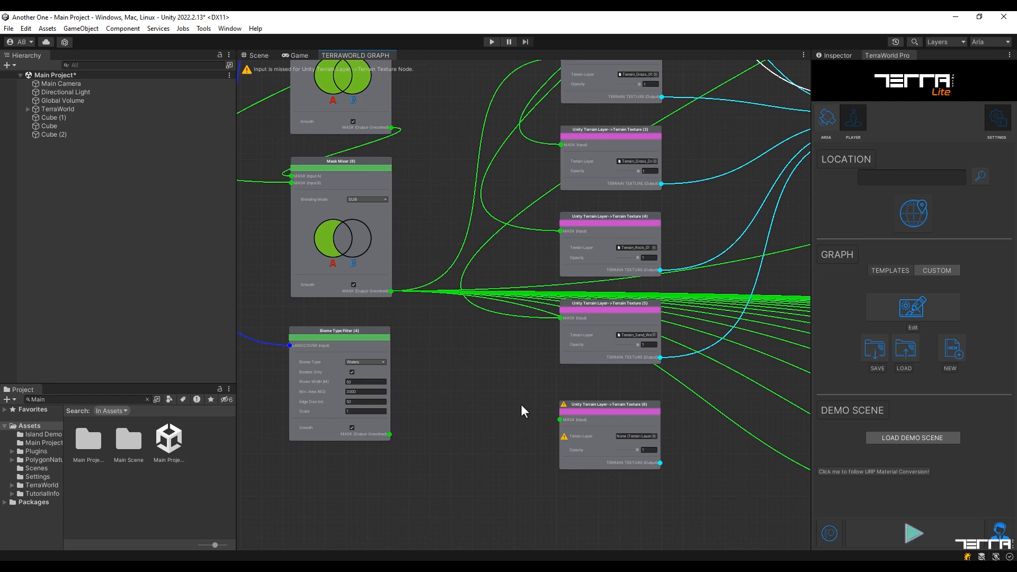
{"action": "left_click_drag", "start_coordinate": [390, 434], "coordinate": [560, 423]}
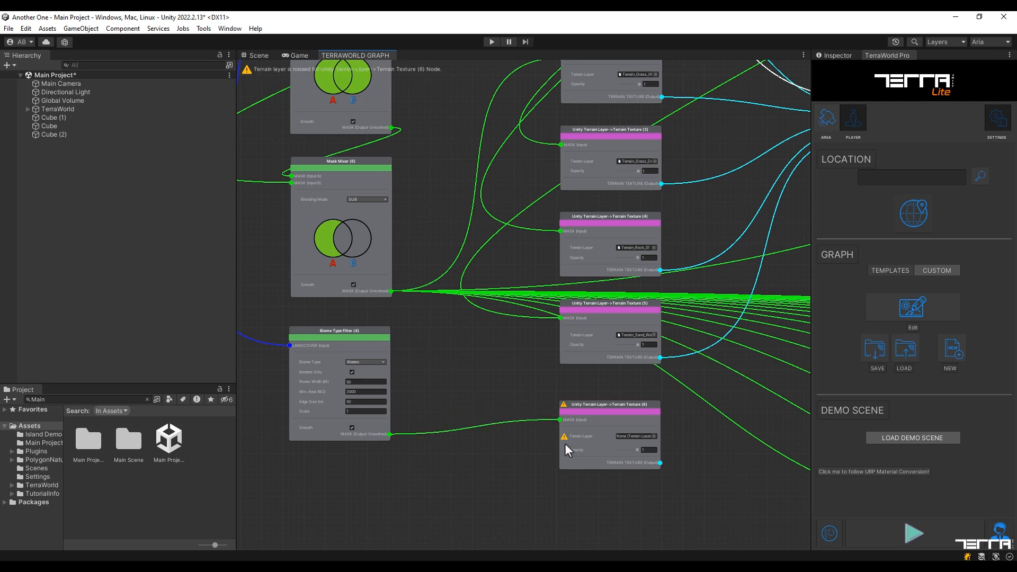
- Assign a Terrain_Sand layer to Terrain Texture (6) and connect its output to a free terrain texture input of the terrain generator node
{"action": "scroll", "coordinate": [608, 453], "scroll_direction": "up", "scroll_amount": 3}
{"action": "left_click", "coordinate": [683, 426]}
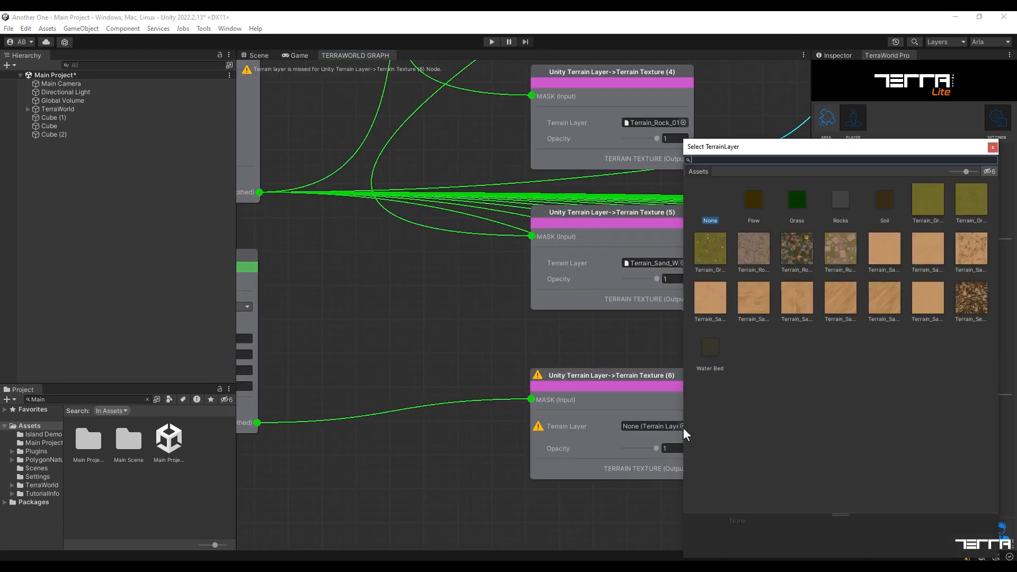
{"action": "double_click", "coordinate": [928, 299]}
{"action": "scroll", "coordinate": [753, 325], "scroll_direction": "down", "scroll_amount": 3}
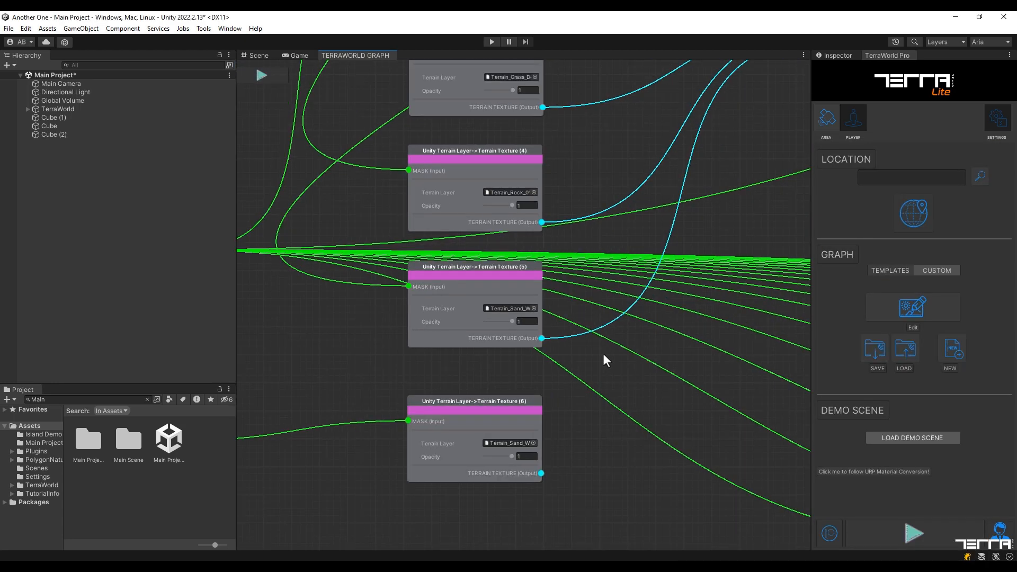
{"action": "left_click_drag", "start_coordinate": [490, 513], "coordinate": [739, 149]}
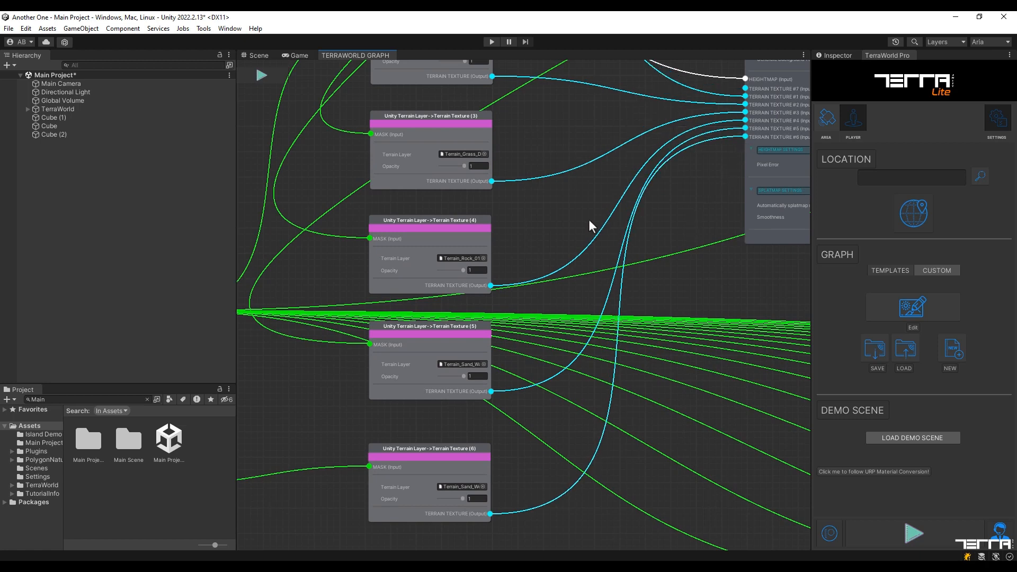
- Enable the disabled Object Scatter (1) node that holds the cloud ring prefab
{"action": "scroll", "coordinate": [519, 238], "scroll_direction": "down", "scroll_amount": 1}
{"action": "middle_click_drag", "start_coordinate": [589, 221], "coordinate": [394, 218]}
{"action": "middle_click_drag", "start_coordinate": [547, 295], "coordinate": [332, 233]}
{"action": "scroll", "coordinate": [472, 263], "scroll_direction": "down", "scroll_amount": 1}
{"action": "middle_click_drag", "start_coordinate": [593, 382], "coordinate": [610, 233]}
{"action": "right_click", "coordinate": [559, 310]}
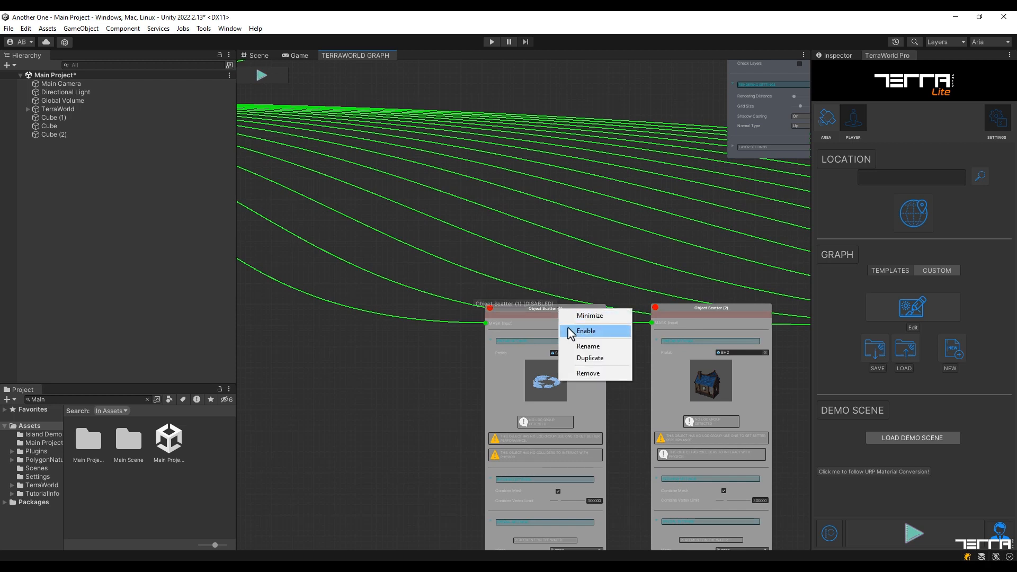
{"action": "left_click", "coordinate": [567, 330]}
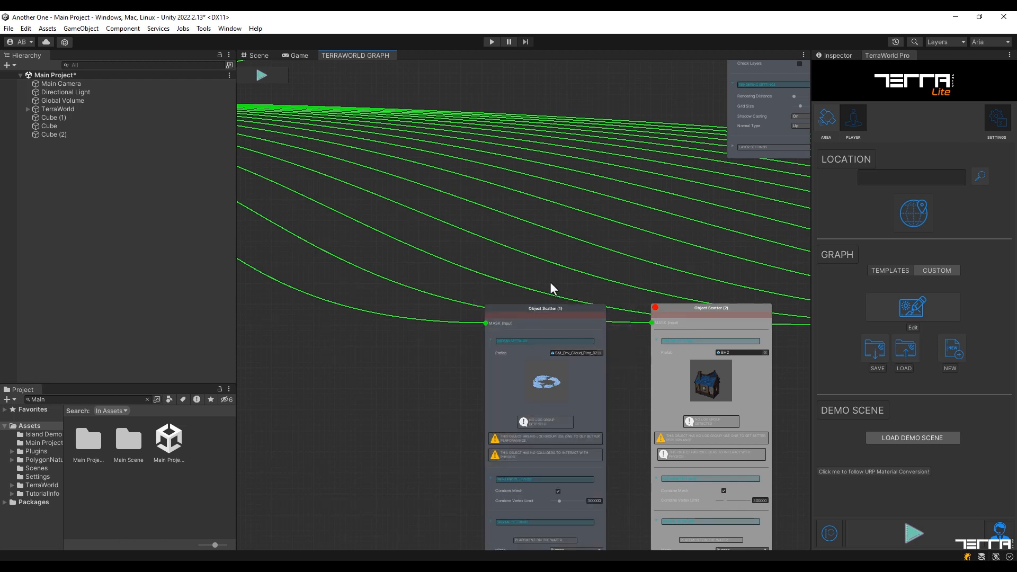
- Regenerate the world from the updated graph and inspect the shoreline, forest and clouds in the Scene view
{"action": "left_click", "coordinate": [913, 534]}
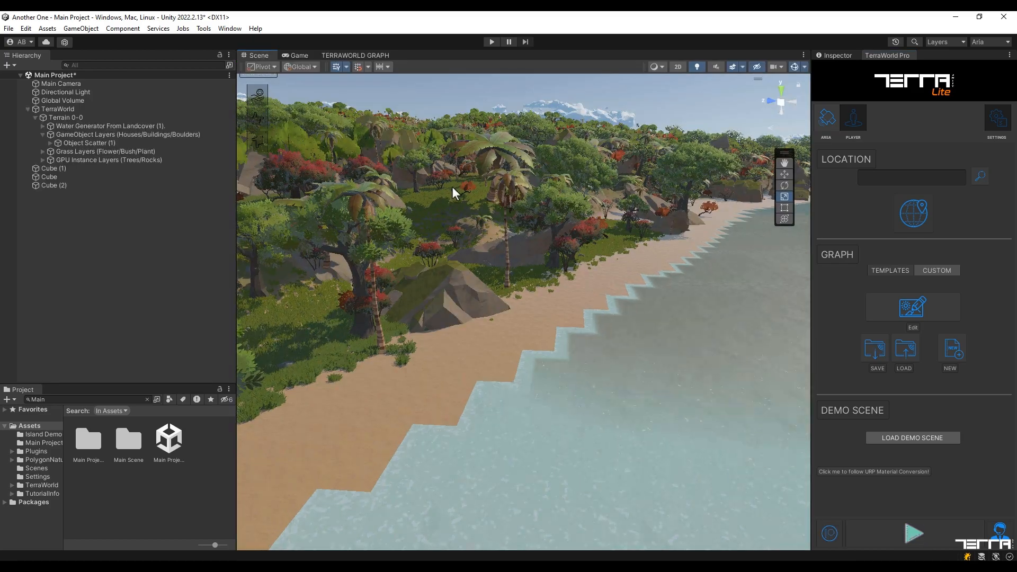
{"action": "right_click_drag", "start_coordinate": [454, 192], "coordinate": [396, 340]}
{"action": "key", "text": "w"}
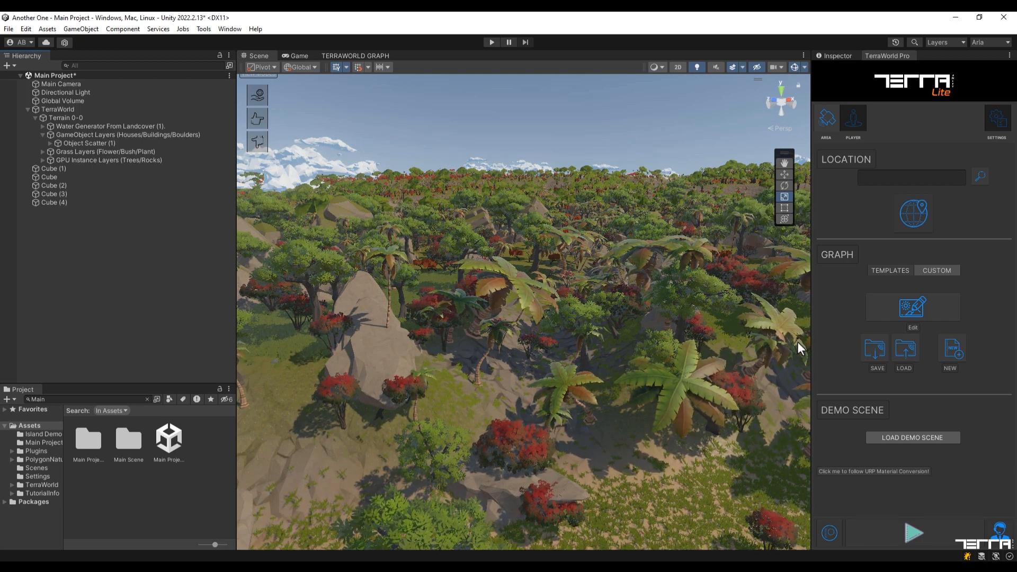
- Reopen the TerraWorld graph and look over the object scatter, grass scatter and Mask Mixer nodes
{"action": "left_click", "coordinate": [895, 310]}
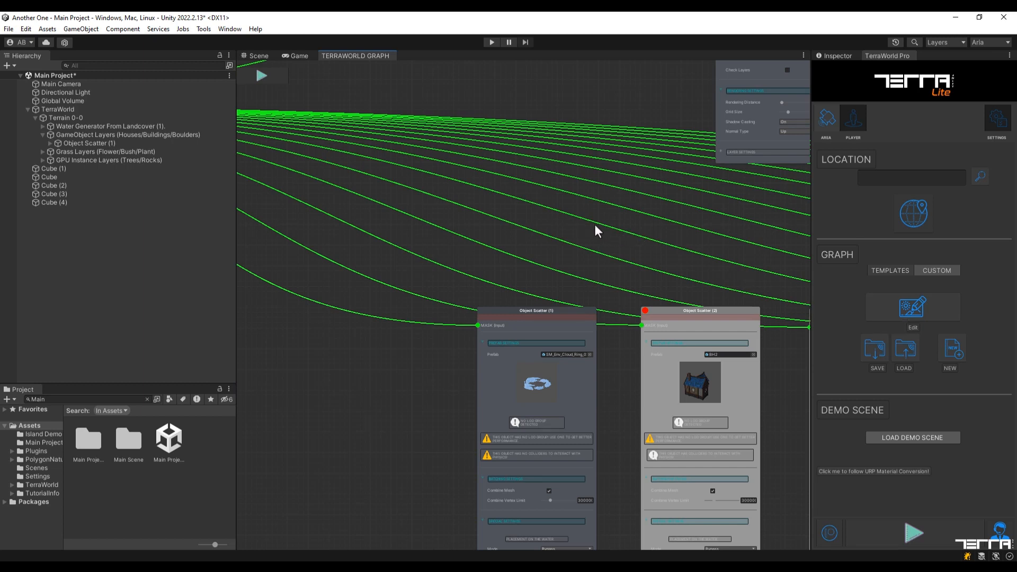
{"action": "scroll", "coordinate": [480, 250], "scroll_direction": "down", "scroll_amount": 5}
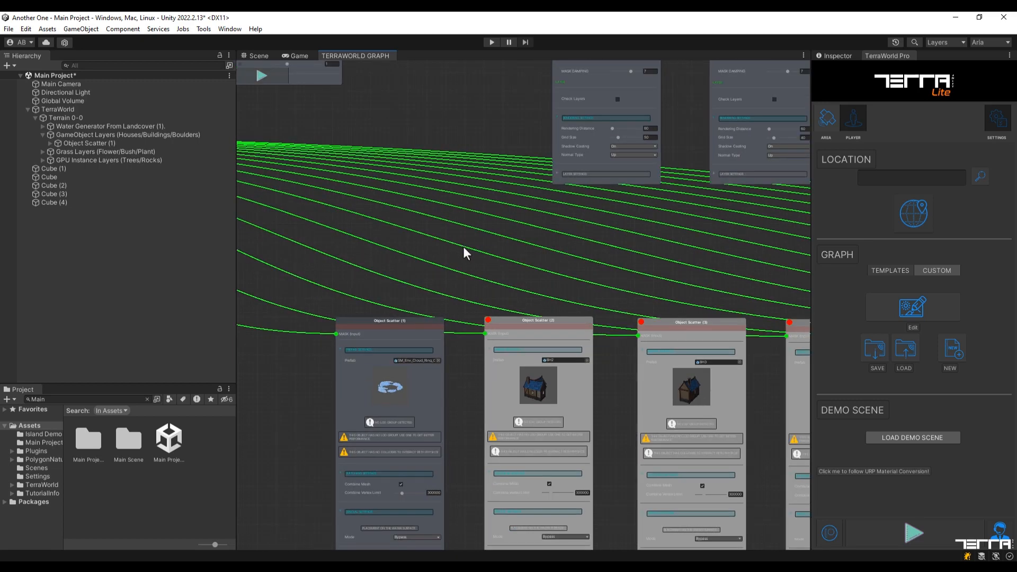
{"action": "middle_click_drag", "start_coordinate": [480, 286], "coordinate": [364, 391]}
{"action": "middle_click_drag", "start_coordinate": [675, 308], "coordinate": [658, 536]}
{"action": "middle_click_drag", "start_coordinate": [665, 115], "coordinate": [446, 217]}
{"action": "middle_click_drag", "start_coordinate": [677, 213], "coordinate": [563, 272]}
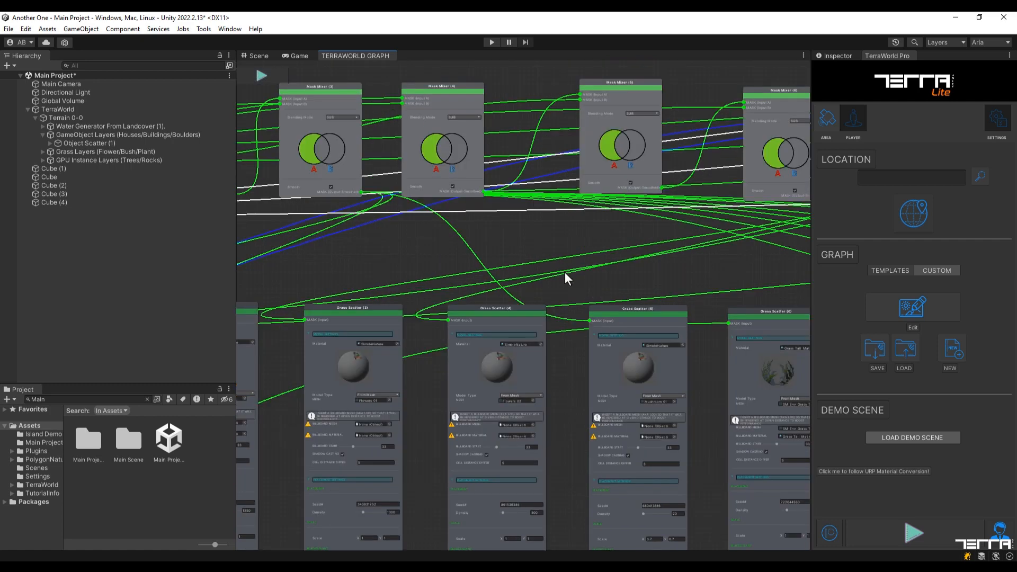
{"action": "middle_click_drag", "start_coordinate": [694, 266], "coordinate": [406, 253]}
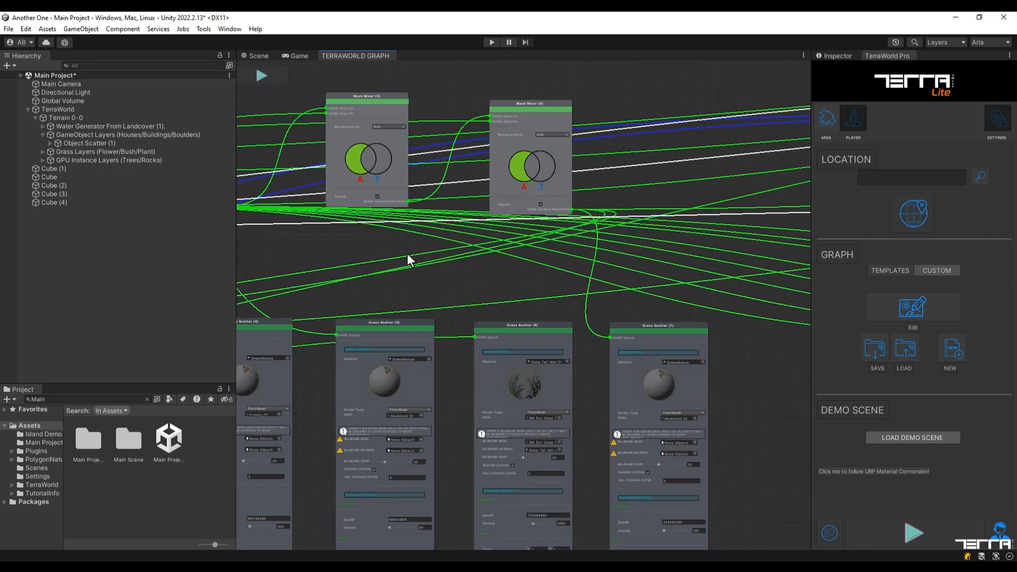
{"action": "middle_click_drag", "start_coordinate": [593, 265], "coordinate": [328, 262]}
{"action": "mouse_move", "coordinate": [794, 254]}
{"action": "middle_mouse_down"}
{"action": "mouse_move", "coordinate": [441, 256]}
{"action": "mouse_move", "coordinate": [586, 259]}
{"action": "mouse_move", "coordinate": [579, 334]}
{"action": "mouse_move", "coordinate": [775, 340]}
{"action": "middle_mouse_up"}
{"action": "middle_click_drag", "start_coordinate": [380, 340], "coordinate": [746, 336]}
{"action": "middle_click_drag", "start_coordinate": [498, 304], "coordinate": [772, 268]}
{"action": "mouse_move", "coordinate": [530, 307]}
{"action": "middle_mouse_down"}
{"action": "mouse_move", "coordinate": [583, 311]}
{"action": "mouse_move", "coordinate": [579, 291]}
{"action": "mouse_move", "coordinate": [604, 227]}
{"action": "mouse_move", "coordinate": [452, 340]}
{"action": "middle_mouse_up"}
- Add a Mask Mixer node below Biome Type Filter (4) and connect that filter's mask to its input A
{"action": "right_click", "coordinate": [428, 426]}
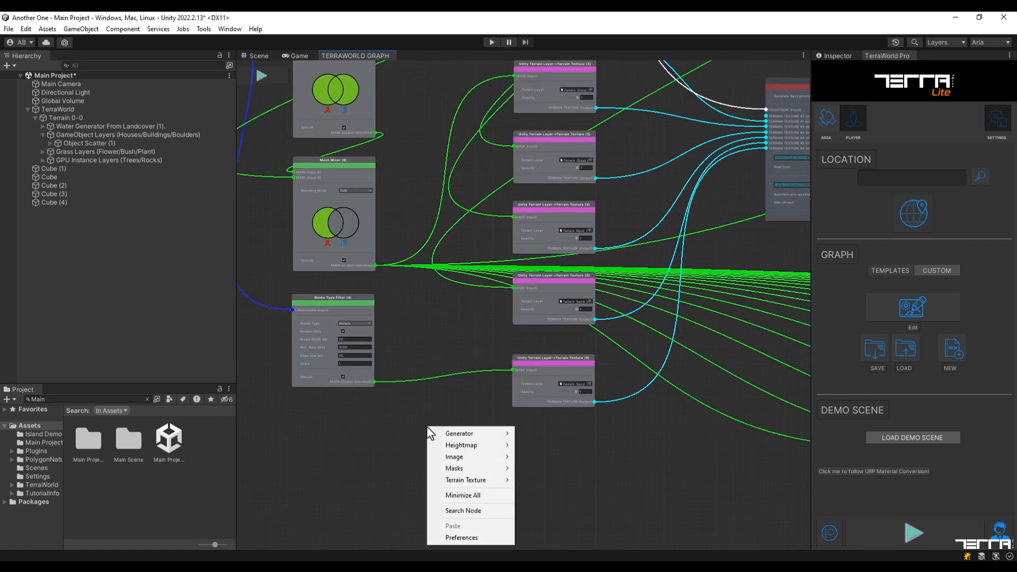
{"action": "mouse_move", "coordinate": [438, 440]}
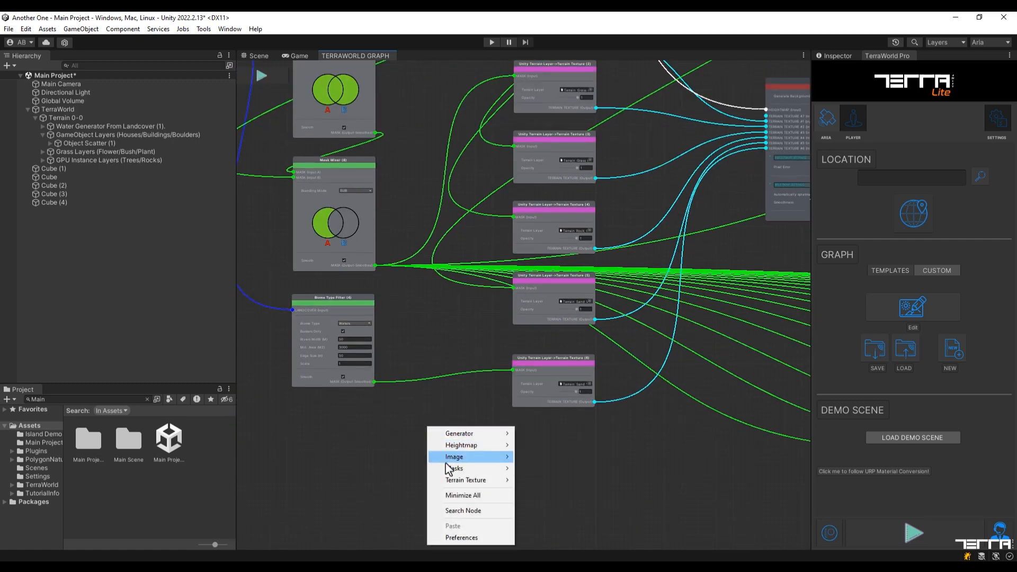
{"action": "mouse_move", "coordinate": [449, 469]}
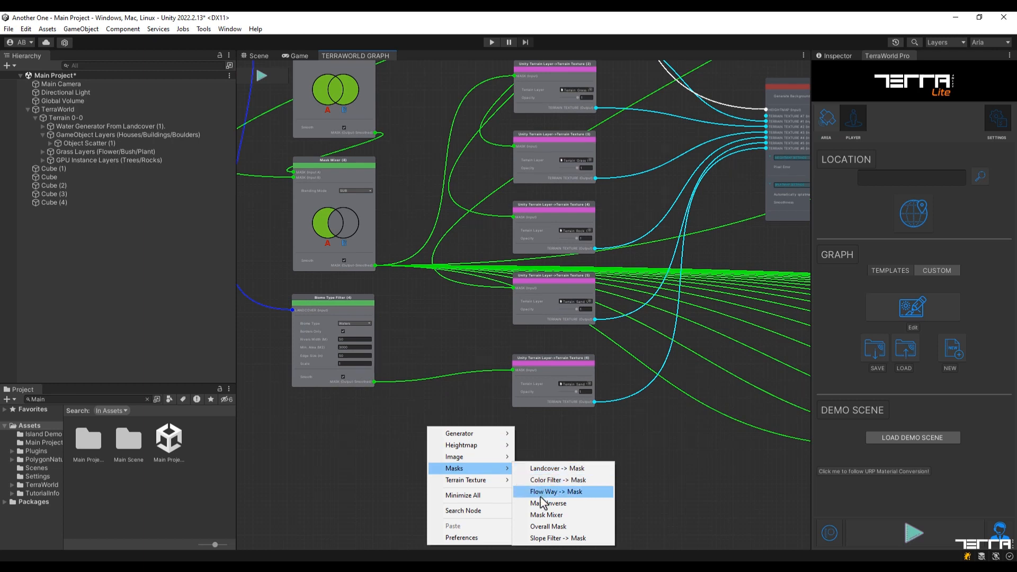
{"action": "left_click", "coordinate": [544, 515]}
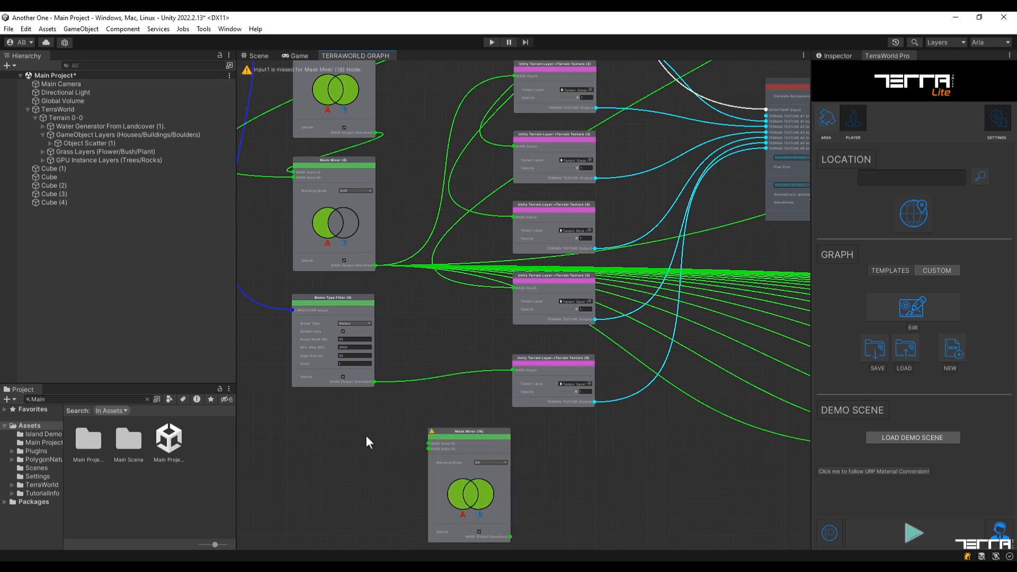
{"action": "scroll", "coordinate": [365, 435], "scroll_direction": "up", "scroll_amount": 2}
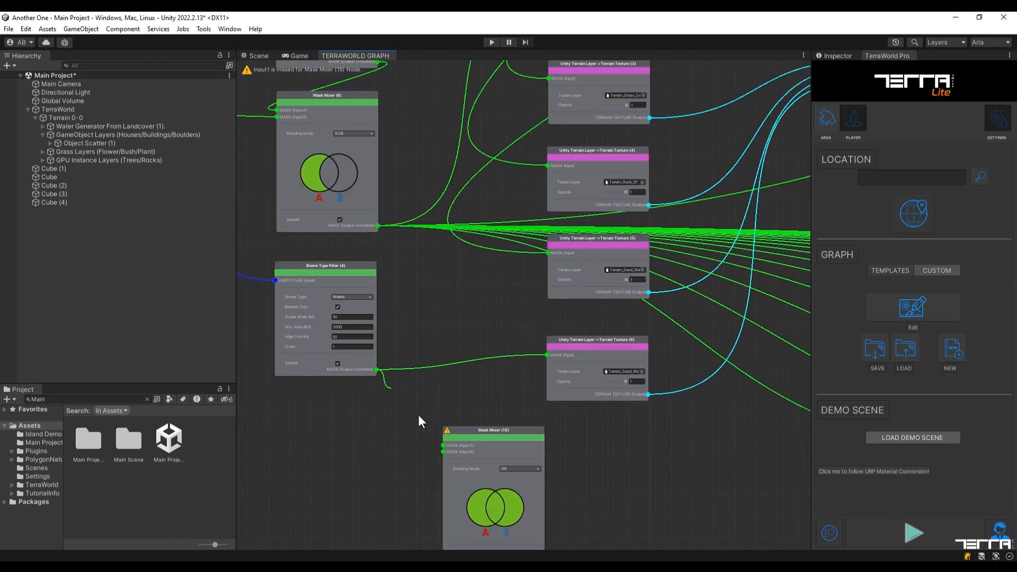
{"action": "left_click_drag", "start_coordinate": [418, 415], "coordinate": [621, 245]}
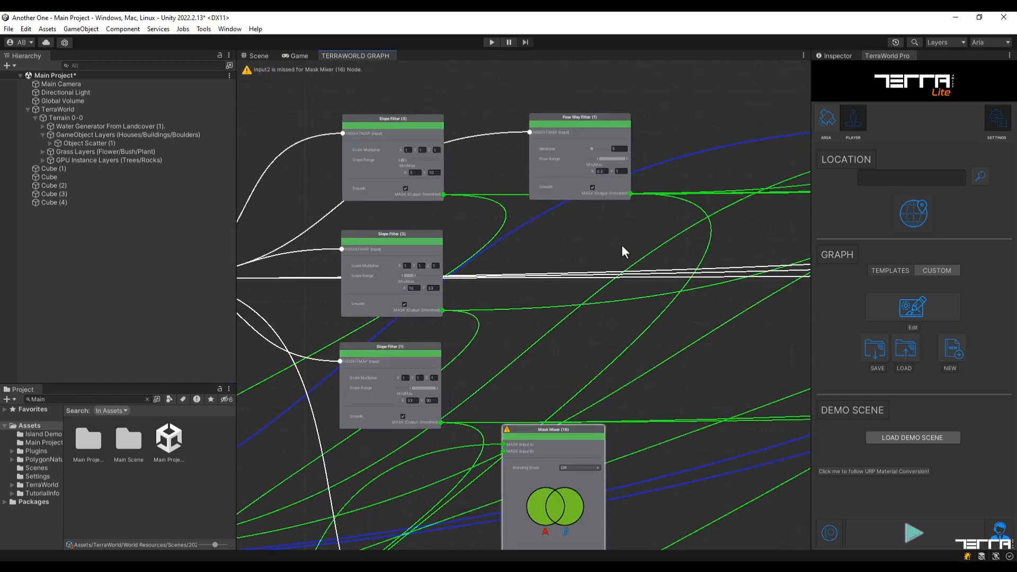
- Place Mask Mixer (16) beside Flow Way Filter (1) and connect the Flow Way mask to its input B
{"action": "middle_click_drag", "start_coordinate": [621, 245], "coordinate": [492, 358]}
{"action": "left_click_drag", "start_coordinate": [424, 543], "coordinate": [607, 189]}
{"action": "left_click_drag", "start_coordinate": [501, 307], "coordinate": [556, 211]}
{"action": "left_click_drag", "start_coordinate": [604, 189], "coordinate": [681, 177]}
{"action": "middle_click_drag", "start_coordinate": [645, 158], "coordinate": [393, 199]}
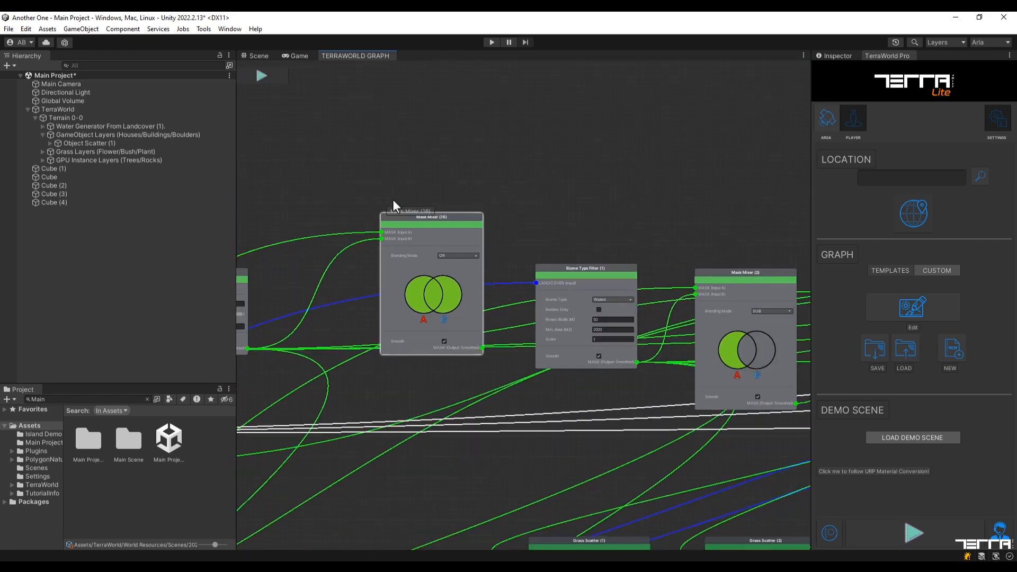
- Move Mask Mixer (16) along the graph to the free space above Mask Mixer (4)
{"action": "left_click_drag", "start_coordinate": [424, 216], "coordinate": [674, 407]}
{"action": "middle_click_drag", "start_coordinate": [794, 407], "coordinate": [584, 373]}
{"action": "left_click_drag", "start_coordinate": [416, 374], "coordinate": [693, 360]}
{"action": "middle_click_drag", "start_coordinate": [794, 381], "coordinate": [589, 405]}
{"action": "left_click_drag", "start_coordinate": [489, 386], "coordinate": [641, 154]}
{"action": "middle_click_drag", "start_coordinate": [640, 154], "coordinate": [532, 206]}
{"action": "middle_click_drag", "start_coordinate": [531, 207], "coordinate": [515, 218]}
{"action": "left_click_drag", "start_coordinate": [506, 223], "coordinate": [510, 136]}
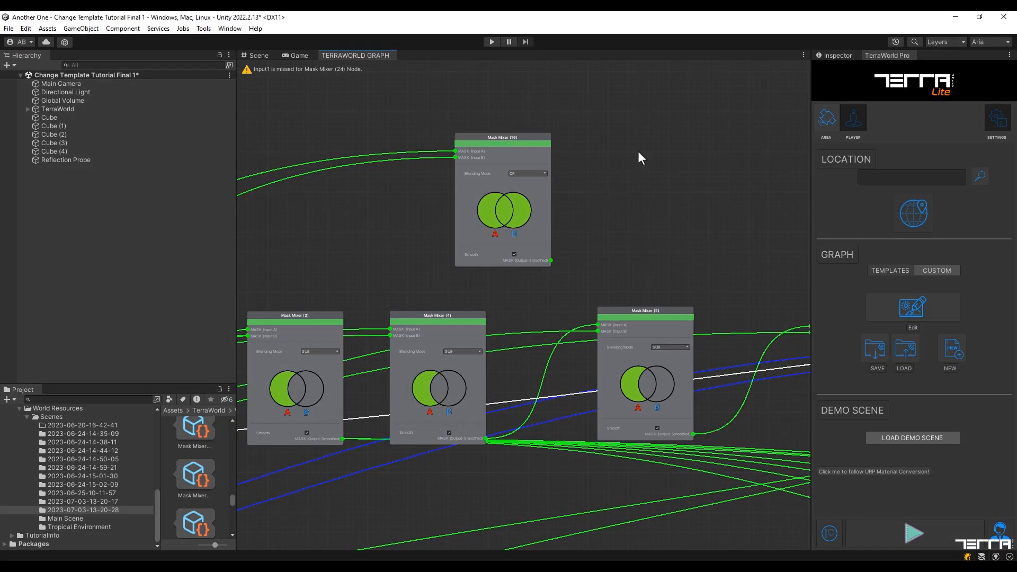
- Add another Mask Mixer beside Mask Mixer (16), feeding input A from a SUB mixer below and input B from Mask Mixer (16)
{"action": "right_click", "coordinate": [638, 152]}
{"action": "mouse_move", "coordinate": [660, 196]}
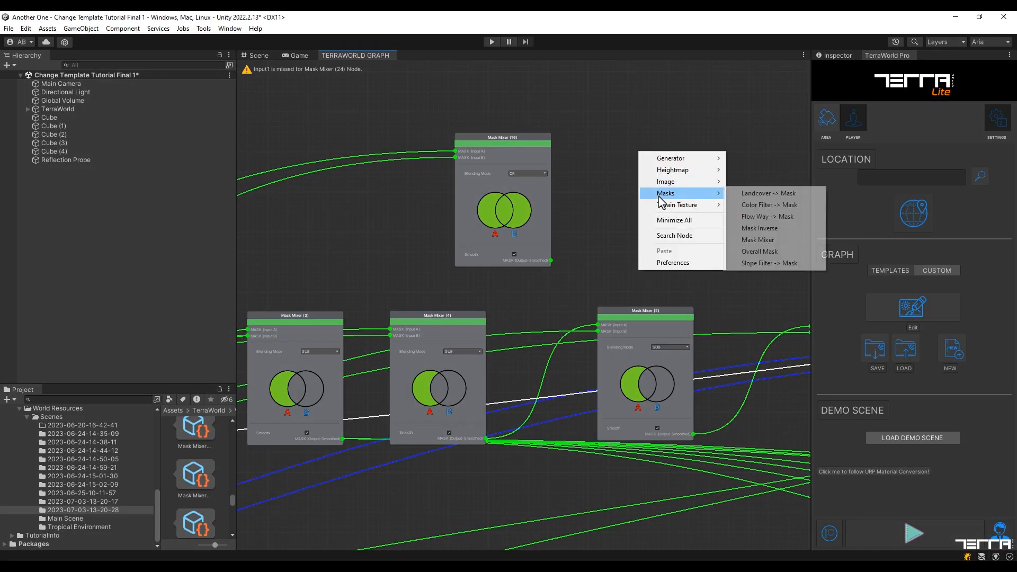
{"action": "left_click", "coordinate": [757, 239]}
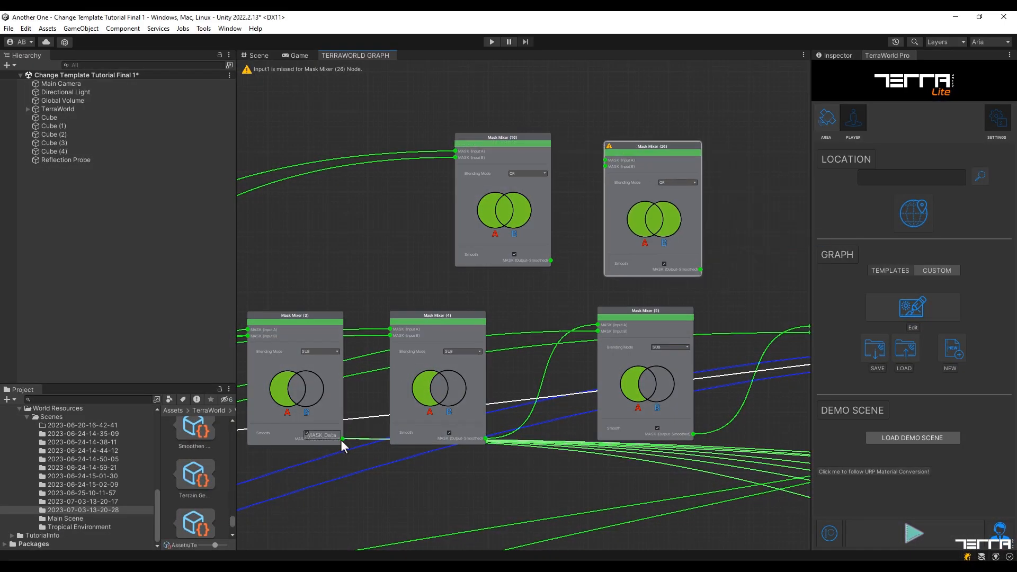
{"action": "left_click_drag", "start_coordinate": [341, 440], "coordinate": [605, 160]}
{"action": "left_click_drag", "start_coordinate": [551, 260], "coordinate": [605, 166]}
- Set the new Mask Mixer's blending mode to OR and secure the link from Mask Mixer (16) to its input B
{"action": "scroll", "coordinate": [650, 173], "scroll_direction": "up", "scroll_amount": 3}
{"action": "left_click", "coordinate": [679, 183]}
{"action": "left_click", "coordinate": [682, 232]}
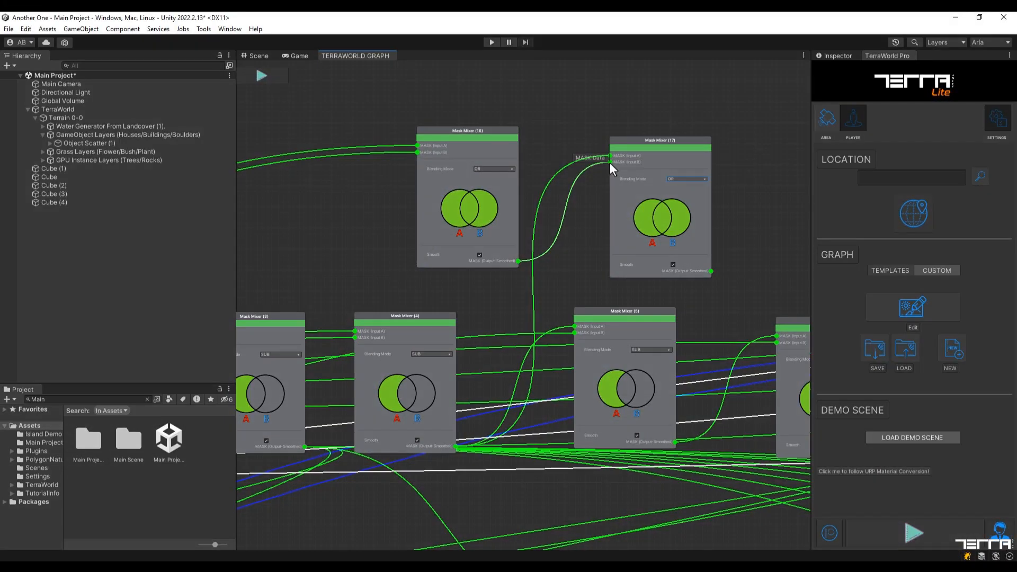
{"action": "left_click_drag", "start_coordinate": [609, 162], "coordinate": [609, 162]}
{"action": "scroll", "coordinate": [631, 165], "scroll_direction": "up", "scroll_amount": 3}
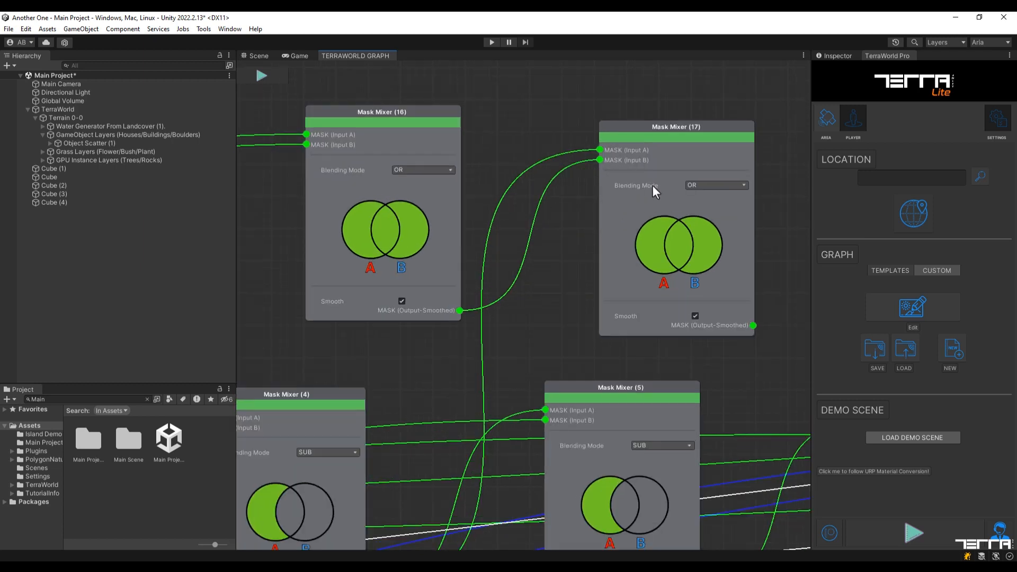
{"action": "scroll", "coordinate": [652, 185], "scroll_direction": "up", "scroll_amount": 1}
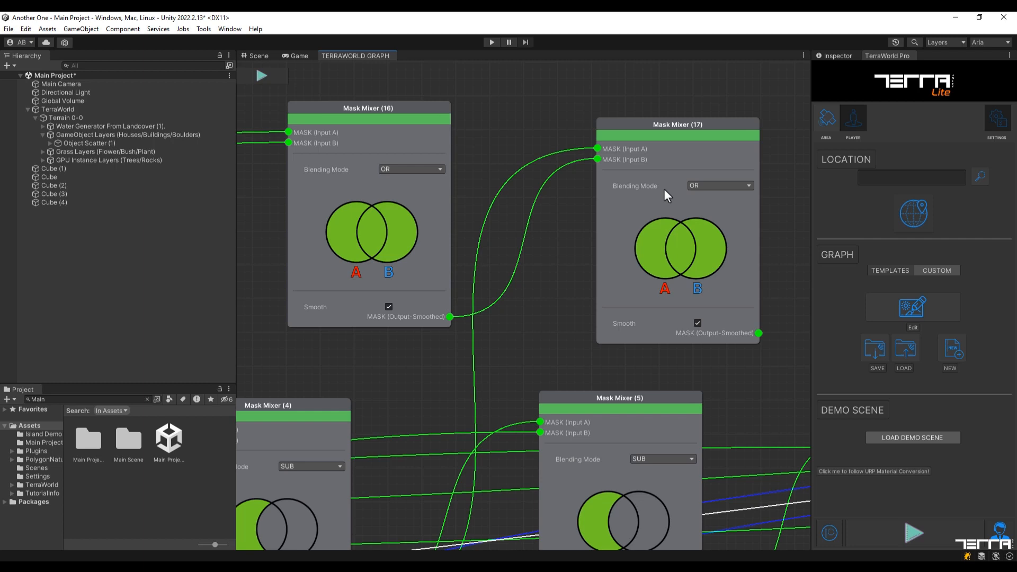
- Set Mask Mixer (17)'s blending mode to SUB and move the node along the graph toward the scatter nodes
{"action": "left_click", "coordinate": [691, 189]}
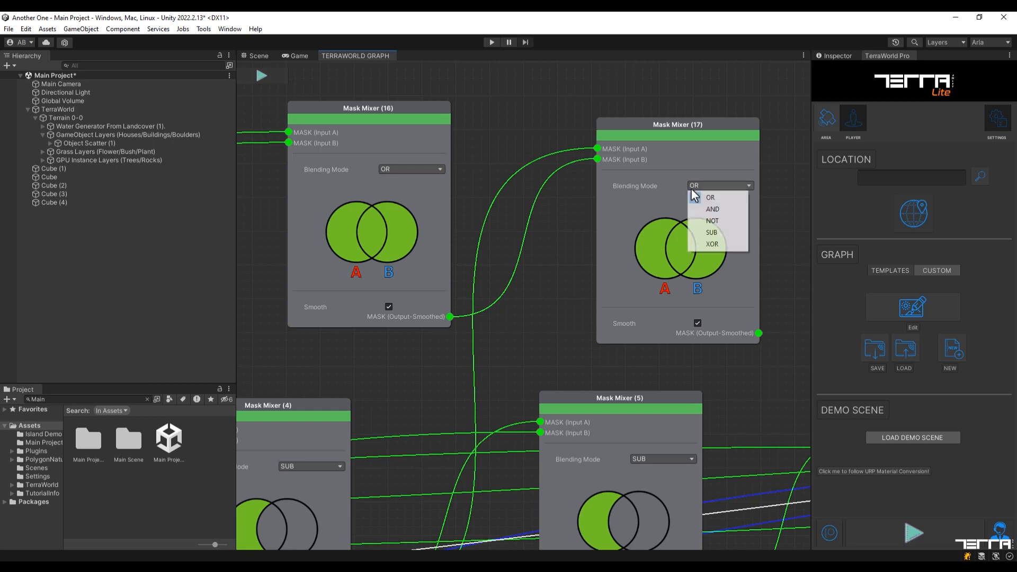
{"action": "left_click", "coordinate": [703, 232]}
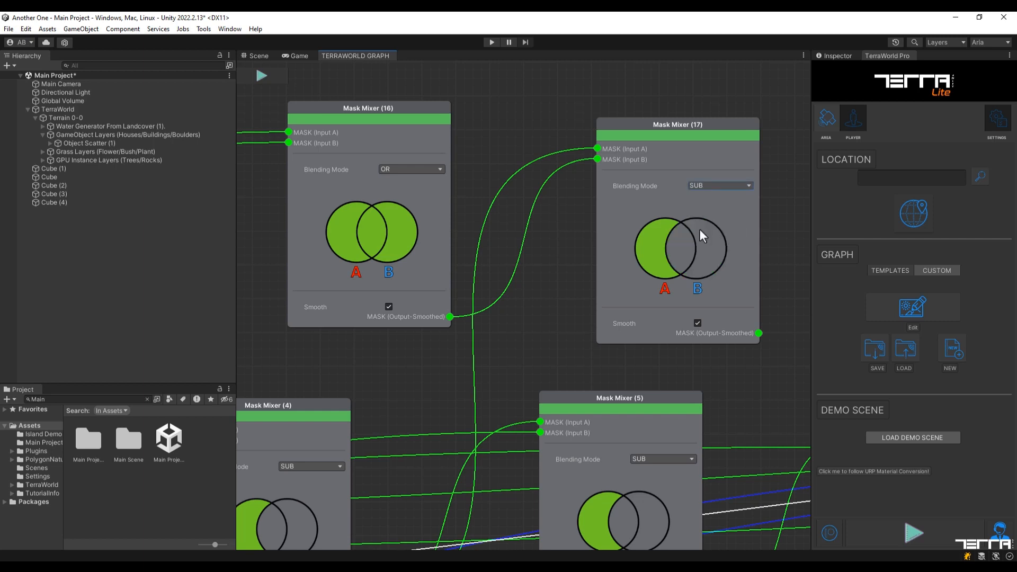
{"action": "scroll", "coordinate": [716, 224], "scroll_direction": "down", "scroll_amount": 4}
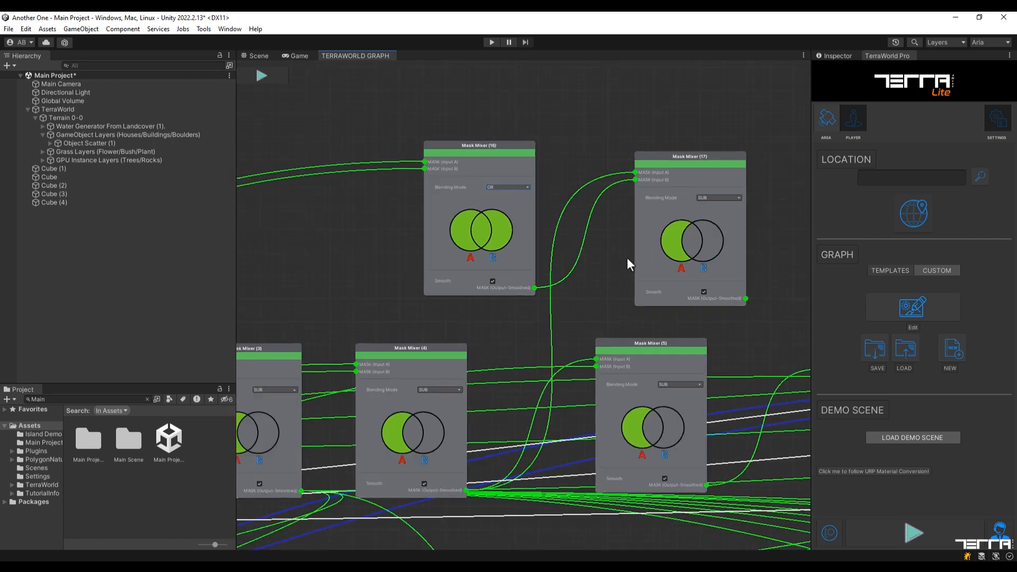
{"action": "middle_click_drag", "start_coordinate": [569, 279], "coordinate": [565, 256]}
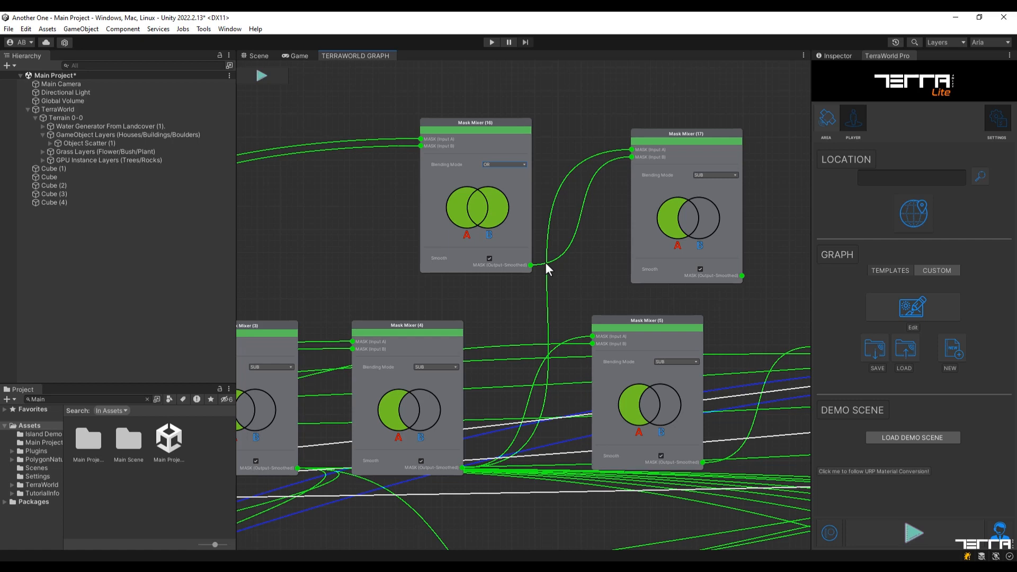
{"action": "middle_click_drag", "start_coordinate": [546, 268], "coordinate": [264, 252]}
{"action": "scroll", "coordinate": [592, 269], "scroll_direction": "down", "scroll_amount": 4}
{"action": "middle_click_drag", "start_coordinate": [592, 269], "coordinate": [334, 131]}
{"action": "middle_click_drag", "start_coordinate": [503, 297], "coordinate": [706, 354]}
{"action": "left_click_drag", "start_coordinate": [372, 93], "coordinate": [760, 286]}
{"action": "middle_click_drag", "start_coordinate": [574, 355], "coordinate": [409, 311]}
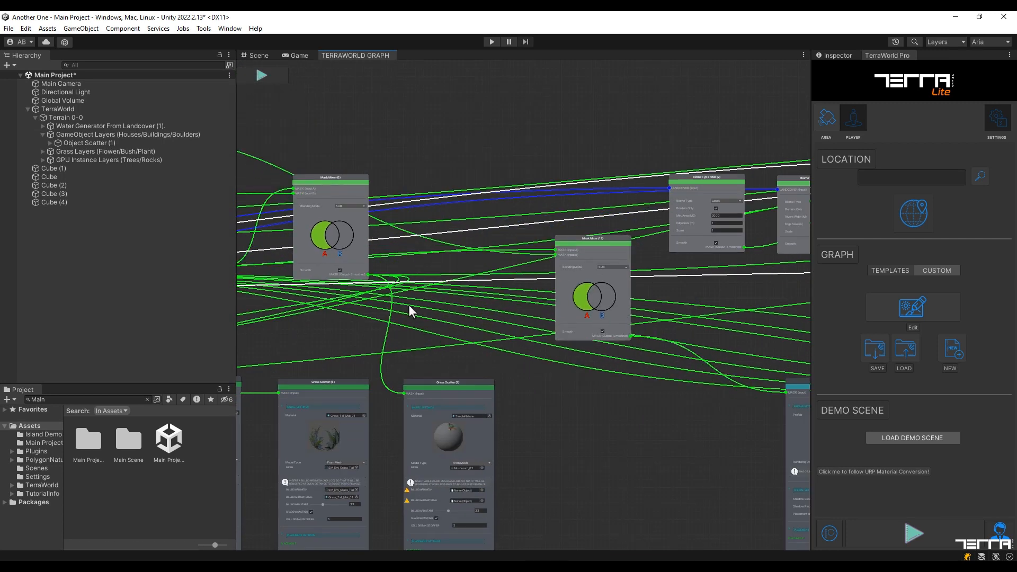
- Route Mask Mixer (17)'s output to the GPU Instance Scatter mask inputs and place the mixer above GPU Instance Scatter (5)
{"action": "middle_click_drag", "start_coordinate": [632, 337], "coordinate": [391, 354]}
{"action": "middle_click_drag", "start_coordinate": [803, 411], "coordinate": [681, 435]}
{"action": "middle_click_drag", "start_coordinate": [672, 401], "coordinate": [421, 403]}
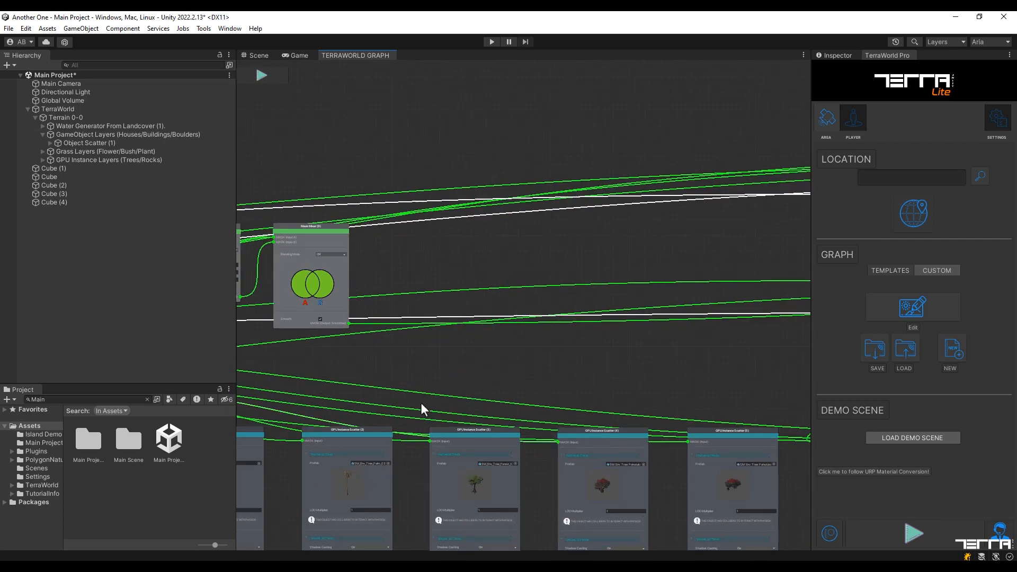
{"action": "middle_click_drag", "start_coordinate": [281, 423], "coordinate": [552, 397]}
{"action": "middle_click_drag", "start_coordinate": [424, 393], "coordinate": [297, 400]}
{"action": "middle_click_drag", "start_coordinate": [689, 421], "coordinate": [511, 427]}
{"action": "left_click", "coordinate": [656, 427]}
{"action": "middle_click_drag", "start_coordinate": [469, 353], "coordinate": [318, 360]}
{"action": "middle_click_drag", "start_coordinate": [734, 395], "coordinate": [521, 400]}
{"action": "middle_click_drag", "start_coordinate": [297, 370], "coordinate": [616, 371]}
{"action": "middle_click_drag", "start_coordinate": [419, 367], "coordinate": [311, 367]}
{"action": "middle_click_drag", "start_coordinate": [794, 405], "coordinate": [300, 416]}
{"action": "middle_click_drag", "start_coordinate": [296, 366], "coordinate": [581, 374]}
{"action": "middle_click_drag", "start_coordinate": [307, 339], "coordinate": [426, 362]}
{"action": "left_click_drag", "start_coordinate": [336, 453], "coordinate": [633, 442]}
{"action": "middle_click_drag", "start_coordinate": [784, 450], "coordinate": [523, 472]}
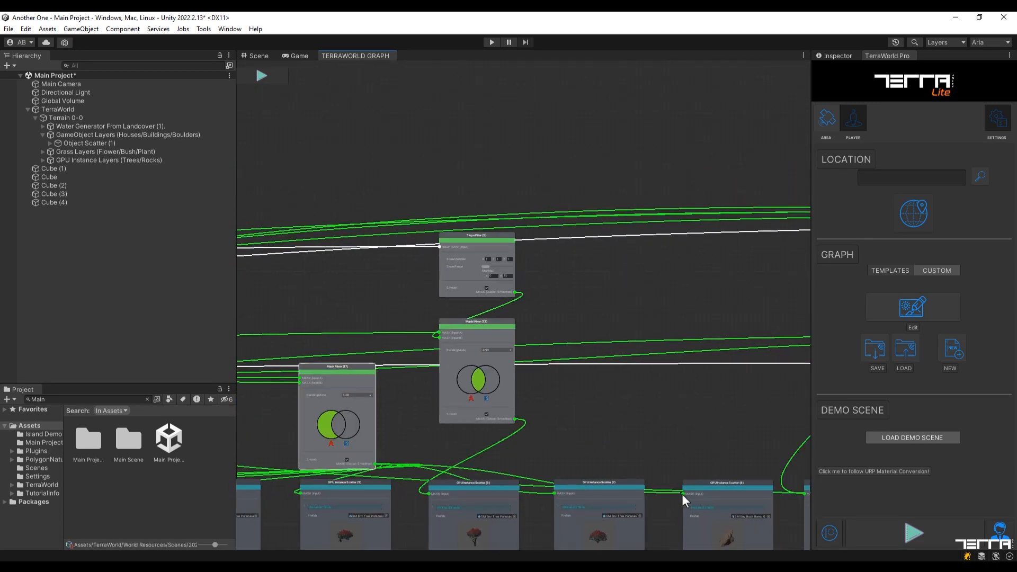
{"action": "middle_click_drag", "start_coordinate": [784, 494], "coordinate": [579, 502]}
{"action": "middle_click_drag", "start_coordinate": [639, 441], "coordinate": [796, 425]}
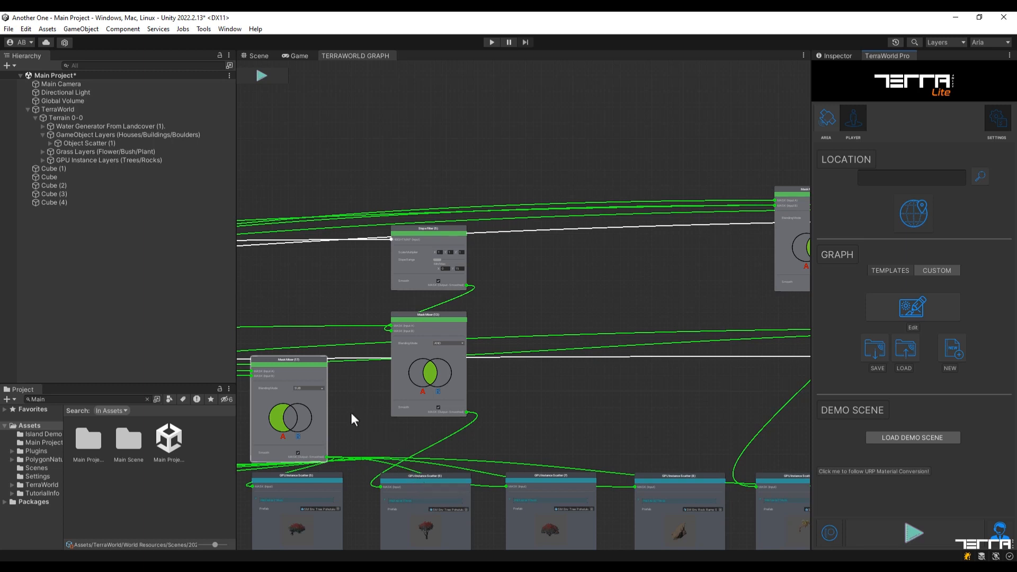
- Move Mask Mixer (16) along the graph to the free space beside Mask Mixer (13)
{"action": "middle_click_drag", "start_coordinate": [350, 420], "coordinate": [375, 252]}
{"action": "left_click", "coordinate": [370, 243]}
{"action": "left_click_drag", "start_coordinate": [414, 260], "coordinate": [638, 340]}
{"action": "middle_click_drag", "start_coordinate": [768, 346], "coordinate": [534, 352]}
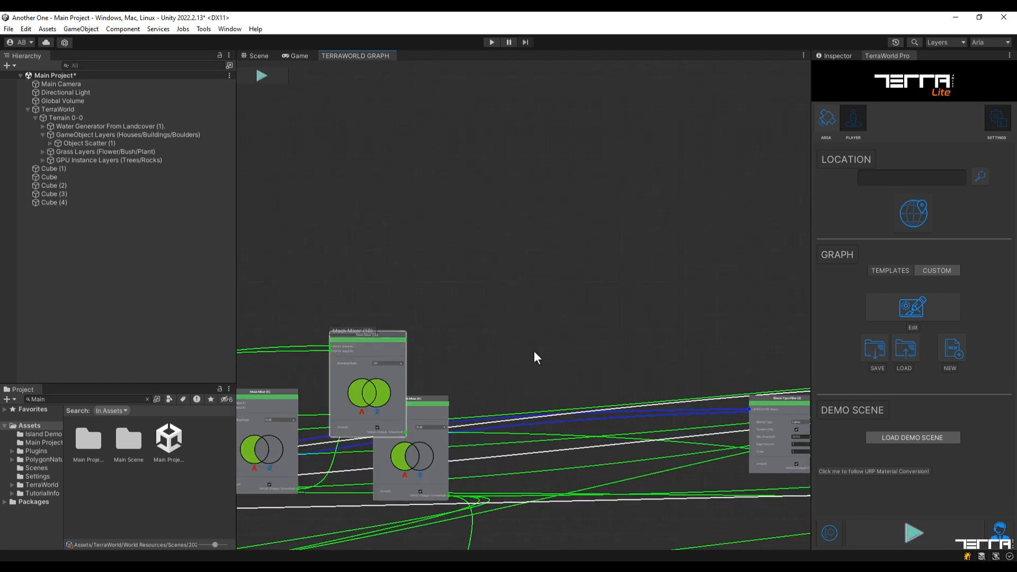
{"action": "left_click_drag", "start_coordinate": [371, 337], "coordinate": [759, 379]}
{"action": "middle_click_drag", "start_coordinate": [759, 379], "coordinate": [352, 299]}
{"action": "left_click_drag", "start_coordinate": [351, 299], "coordinate": [581, 450]}
{"action": "middle_click_drag", "start_coordinate": [581, 450], "coordinate": [301, 435]}
{"action": "left_click_drag", "start_coordinate": [301, 434], "coordinate": [645, 411]}
{"action": "middle_click_drag", "start_coordinate": [645, 411], "coordinate": [453, 416]}
{"action": "left_click_drag", "start_coordinate": [453, 415], "coordinate": [729, 423]}
{"action": "middle_click_drag", "start_coordinate": [730, 423], "coordinate": [667, 434]}
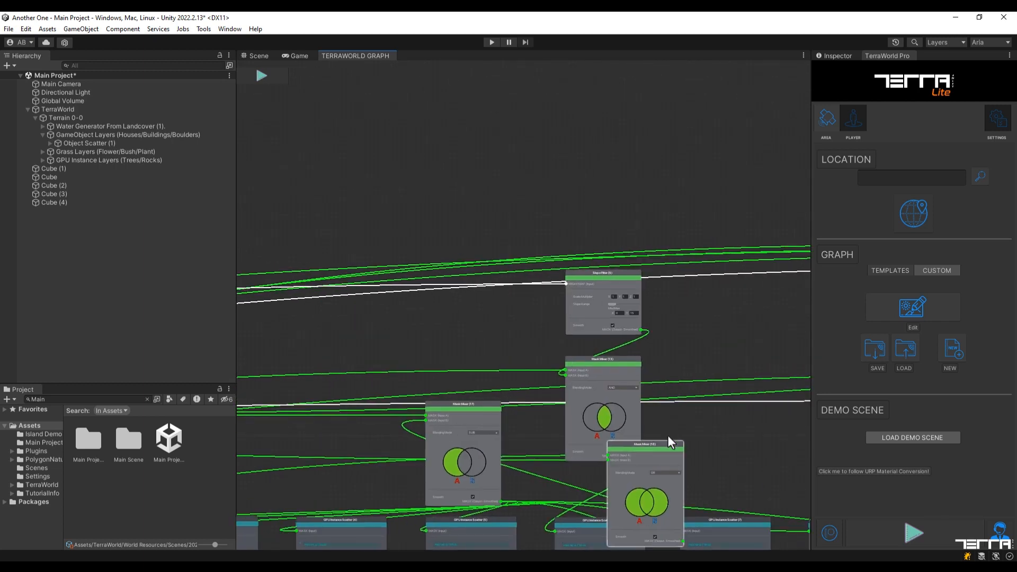
{"action": "left_click_drag", "start_coordinate": [667, 434], "coordinate": [736, 363]}
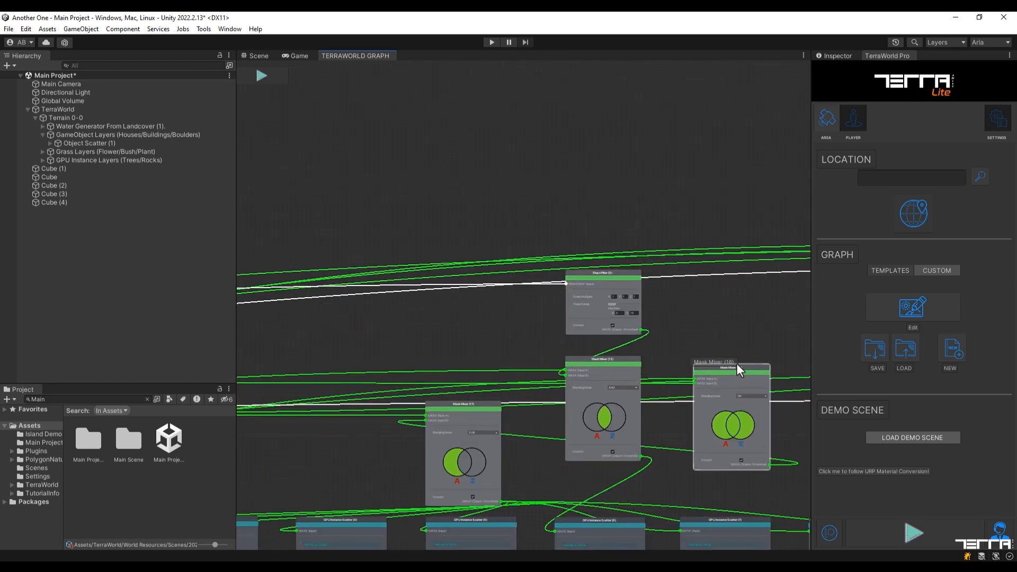
{"action": "middle_click_drag", "start_coordinate": [713, 389], "coordinate": [493, 402]}
- Add Mask Mixer (18) beside Mask Mixer (16), feeding input A from Mask Mixer (13) and input B from Mask Mixer (16)
{"action": "scroll", "coordinate": [564, 401], "scroll_direction": "up", "scroll_amount": 1}
{"action": "right_click", "coordinate": [635, 377]}
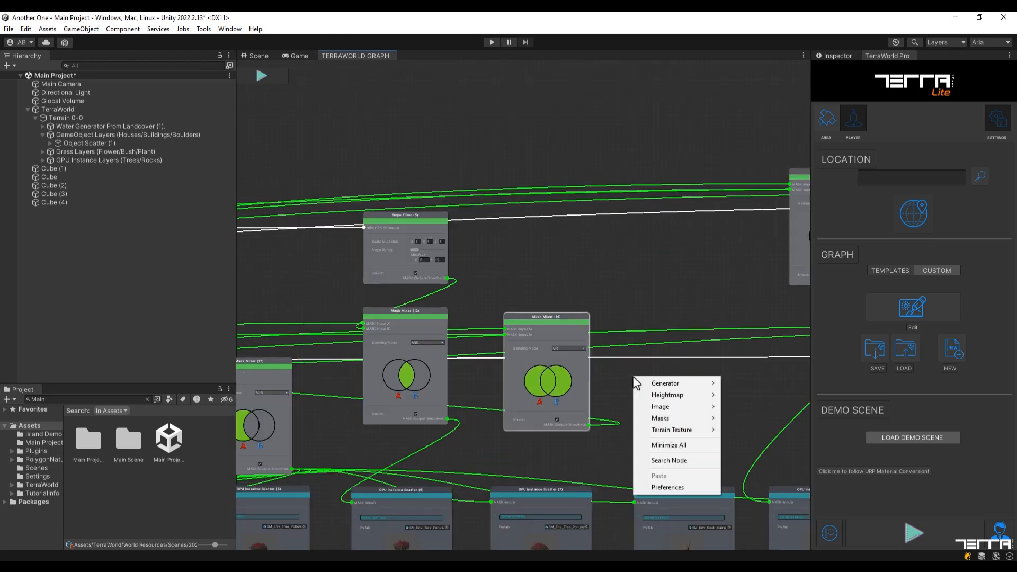
{"action": "mouse_move", "coordinate": [662, 418]}
{"action": "left_click", "coordinate": [752, 464]}
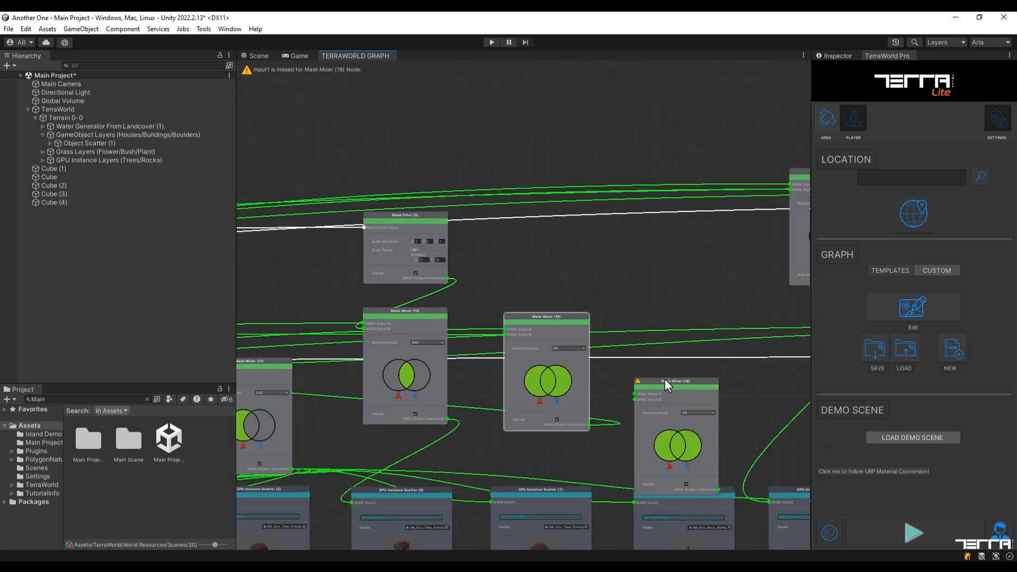
{"action": "left_click_drag", "start_coordinate": [664, 378], "coordinate": [687, 325]}
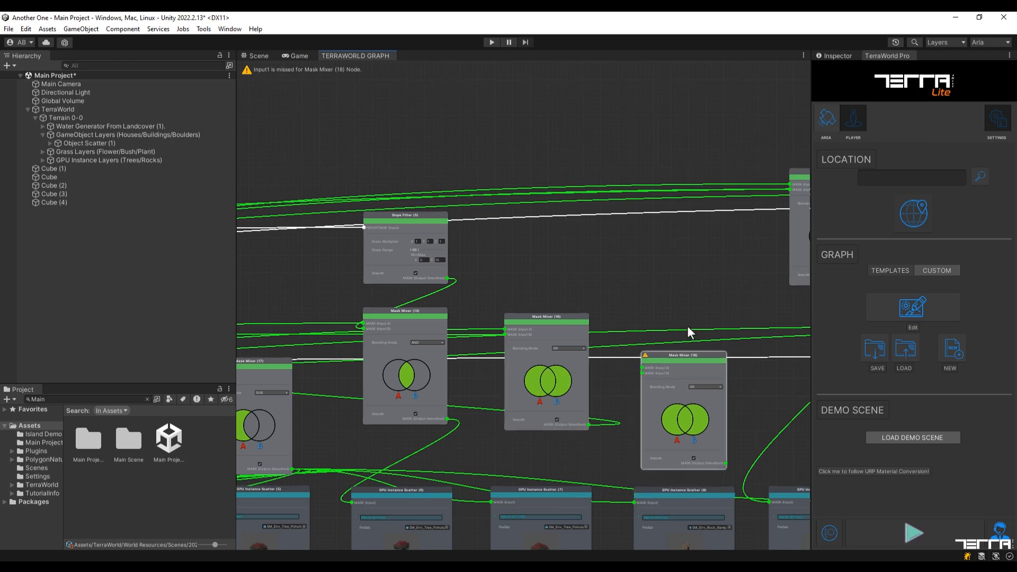
{"action": "left_click_drag", "start_coordinate": [446, 418], "coordinate": [636, 373]}
{"action": "left_click_drag", "start_coordinate": [586, 422], "coordinate": [641, 372]}
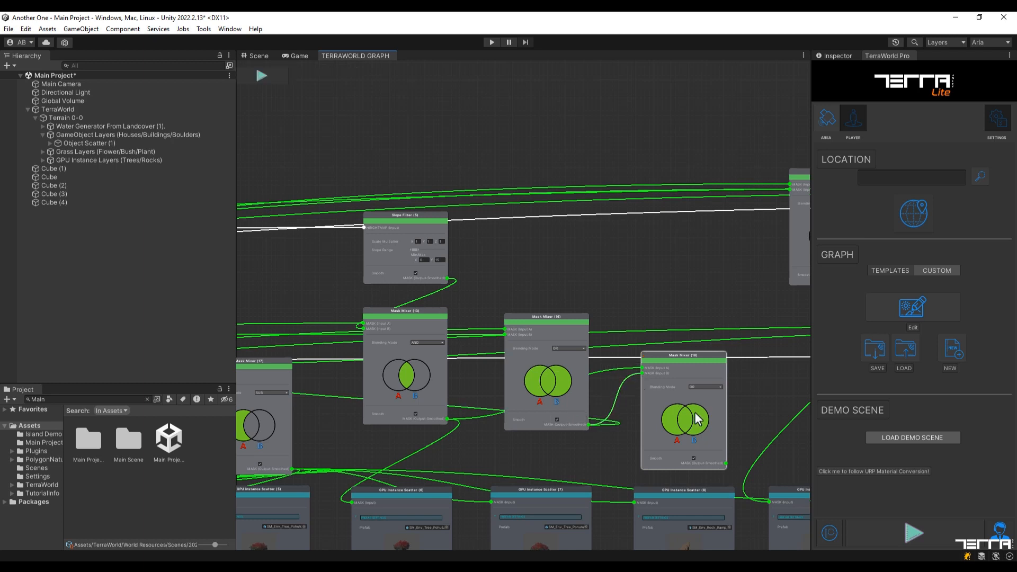
- Set Mask Mixer (18) to SUB and make it replace Mask Mixer (13) as the mask of GPU Instance Scatter (6)
{"action": "scroll", "coordinate": [694, 412], "scroll_direction": "up", "scroll_amount": 1}
{"action": "scroll", "coordinate": [694, 412], "scroll_direction": "up", "scroll_amount": 4}
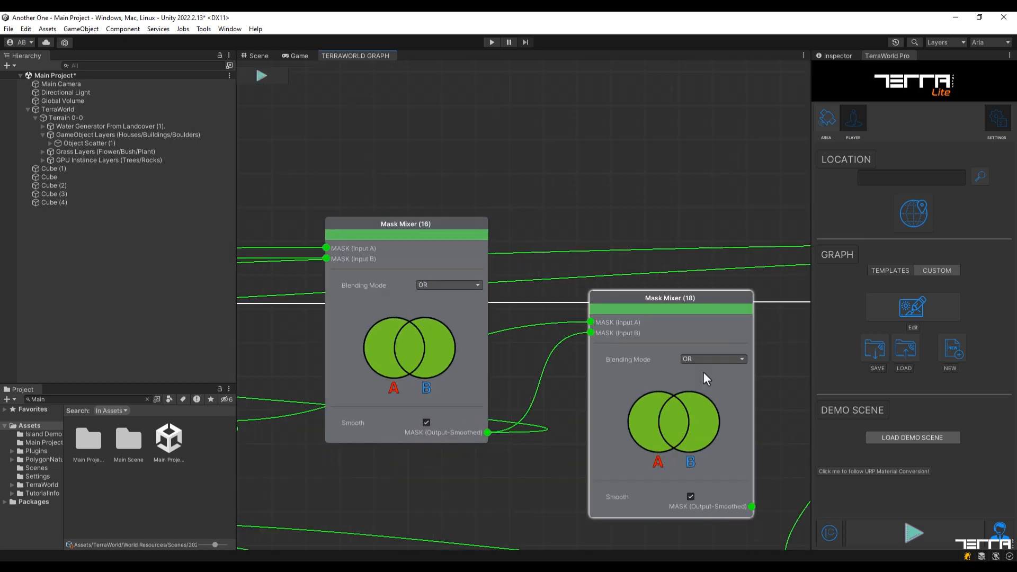
{"action": "left_click", "coordinate": [696, 405]}
{"action": "scroll", "coordinate": [678, 417], "scroll_direction": "down", "scroll_amount": 3}
{"action": "middle_click_drag", "start_coordinate": [456, 454], "coordinate": [567, 400]}
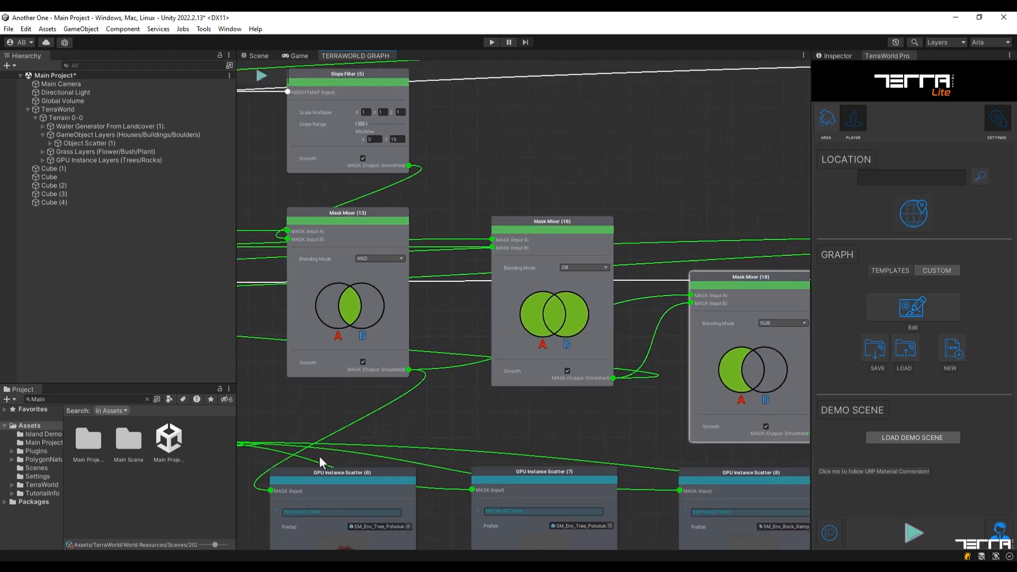
{"action": "right_click", "coordinate": [272, 490]}
{"action": "left_click", "coordinate": [317, 414]}
{"action": "scroll", "coordinate": [324, 408], "scroll_direction": "down", "scroll_amount": 1}
{"action": "left_click_drag", "start_coordinate": [767, 430], "coordinate": [273, 481]}
- Move Mask Mixer (18) up and add Mask Mixer (19), feeding input A from Mask Mixer (14) and input B from Mask Mixer (16)
{"action": "middle_click_drag", "start_coordinate": [411, 279], "coordinate": [379, 325]}
{"action": "left_click_drag", "start_coordinate": [643, 289], "coordinate": [667, 128]}
{"action": "middle_click_drag", "start_coordinate": [433, 323], "coordinate": [186, 265]}
{"action": "scroll", "coordinate": [526, 298], "scroll_direction": "down", "scroll_amount": 1}
{"action": "right_click", "coordinate": [526, 298]}
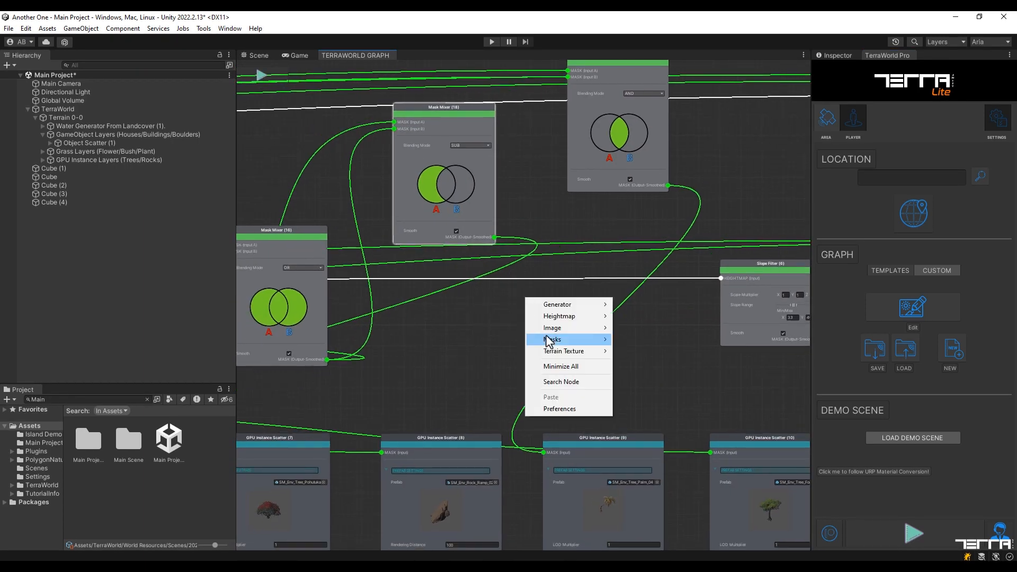
{"action": "left_click", "coordinate": [635, 342]}
{"action": "left_click_drag", "start_coordinate": [573, 303], "coordinate": [574, 275]}
{"action": "left_click_drag", "start_coordinate": [668, 185], "coordinate": [527, 290]}
{"action": "left_click_drag", "start_coordinate": [327, 360], "coordinate": [526, 297]}
- Replace Mask Mixer (14) with Mask Mixer (19) as the mask input of GPU Instance Scatter (9)
{"action": "right_click", "coordinate": [543, 453]}
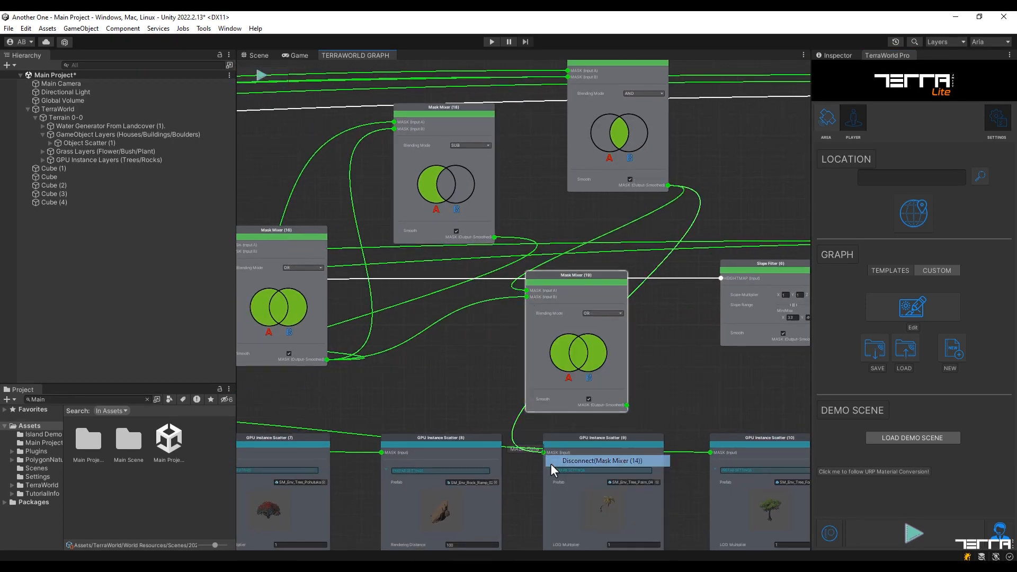
{"action": "left_click", "coordinate": [552, 466]}
{"action": "left_click_drag", "start_coordinate": [627, 405], "coordinate": [543, 454]}
- Add Mask Mixer (20) beside Mask Mixer (15), making room by shifting neighbouring mixers, and feed its input A from Mask Mixer (15)
{"action": "middle_click_drag", "start_coordinate": [651, 393], "coordinate": [287, 386]}
{"action": "left_click_drag", "start_coordinate": [405, 263], "coordinate": [413, 148]}
{"action": "right_click", "coordinate": [412, 299]}
{"action": "left_click", "coordinate": [522, 343]}
{"action": "left_click_drag", "start_coordinate": [533, 217], "coordinate": [497, 199]}
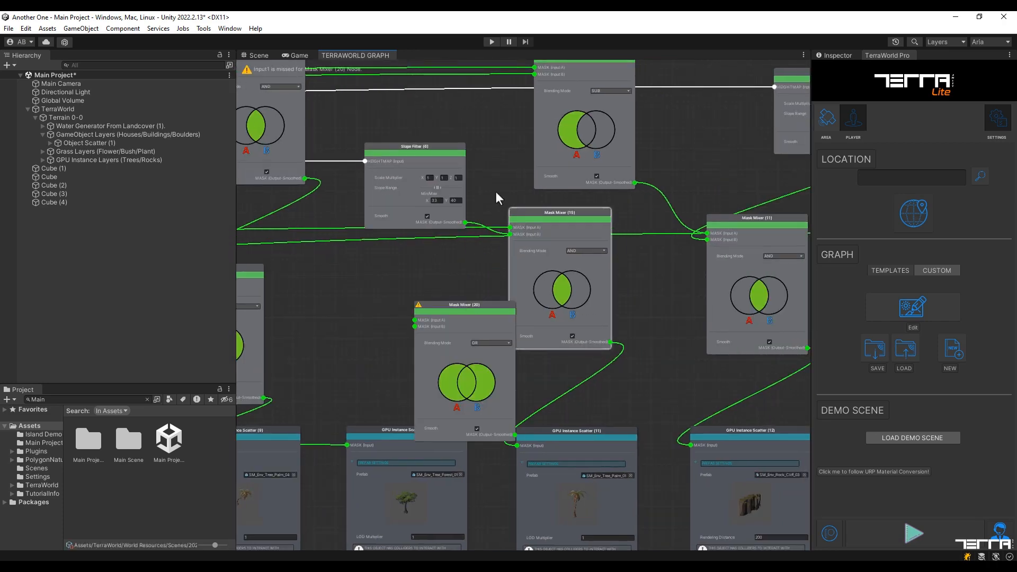
{"action": "left_click_drag", "start_coordinate": [459, 307], "coordinate": [655, 270]}
{"action": "middle_click_drag", "start_coordinate": [656, 270], "coordinate": [630, 272]}
{"action": "left_click_drag", "start_coordinate": [709, 221], "coordinate": [744, 208]}
{"action": "left_click_drag", "start_coordinate": [566, 334], "coordinate": [579, 285]}
- Set Mask Mixer (19)'s blending mode to SUB
{"action": "middle_click_drag", "start_coordinate": [313, 334], "coordinate": [728, 332]}
{"action": "scroll", "coordinate": [626, 304], "scroll_direction": "up", "scroll_amount": 5}
{"action": "left_click", "coordinate": [626, 304]}
{"action": "left_click", "coordinate": [615, 356]}
{"action": "scroll", "coordinate": [615, 358], "scroll_direction": "down", "scroll_amount": 4}
- Connect Mask Mixer (16)'s output to input B of Mask Mixer (20)
{"action": "left_click_drag", "start_coordinate": [321, 369], "coordinate": [604, 351]}
{"action": "middle_click_drag", "start_coordinate": [752, 312], "coordinate": [331, 356]}
{"action": "middle_click_drag", "start_coordinate": [258, 420], "coordinate": [286, 422]}
{"action": "left_click", "coordinate": [634, 353]}
- Set Mask Mixer (20)'s blending mode to SUB and connect its output to the mask input of GPU Instance Scatter (11)
{"action": "scroll", "coordinate": [634, 358], "scroll_direction": "up", "scroll_amount": 4}
{"action": "left_click", "coordinate": [666, 353]}
{"action": "left_click", "coordinate": [654, 405]}
{"action": "scroll", "coordinate": [654, 408], "scroll_direction": "down", "scroll_amount": 2}
{"action": "left_click_drag", "start_coordinate": [725, 381], "coordinate": [475, 443]}
- Disconnect the mask of GPU Instance Scatter (12) and feed Mask Mixer (11) into input A of a new Mask Mixer (21)
{"action": "middle_click_drag", "start_coordinate": [609, 398], "coordinate": [180, 428]}
{"action": "left_click_drag", "start_coordinate": [435, 172], "coordinate": [418, 126]}
{"action": "right_click", "coordinate": [277, 377]}
{"action": "left_click", "coordinate": [320, 387]}
{"action": "left_click_drag", "start_coordinate": [575, 272], "coordinate": [559, 239]}
{"action": "left_click", "coordinate": [462, 286]}
{"action": "left_click", "coordinate": [478, 259]}
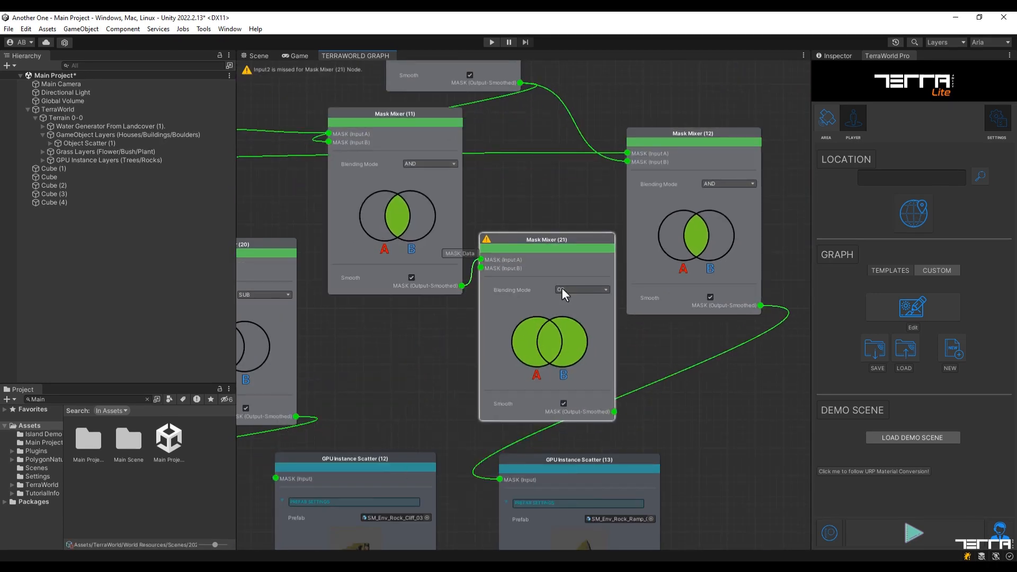
- Complete Mask Mixer (21) as SUB with Mask Mixer (16) on input B and its output feeding GPU Instance Scatter (12)
{"action": "middle_click_drag", "start_coordinate": [562, 287], "coordinate": [731, 299]}
{"action": "middle_click_drag", "start_coordinate": [276, 360], "coordinate": [768, 374]}
{"action": "middle_click_drag", "start_coordinate": [410, 401], "coordinate": [549, 416]}
{"action": "left_click", "coordinate": [280, 392]}
{"action": "middle_click_drag", "start_coordinate": [768, 366], "coordinate": [297, 397]}
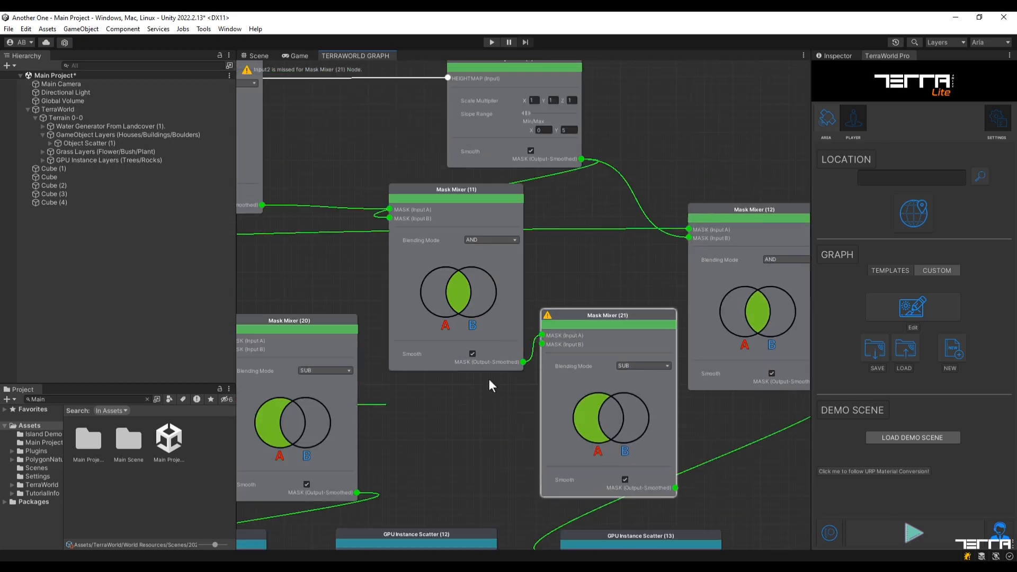
{"action": "left_click", "coordinate": [541, 341]}
{"action": "middle_click_drag", "start_coordinate": [541, 341], "coordinate": [548, 248]}
{"action": "left_click", "coordinate": [681, 392]}
{"action": "left_click", "coordinate": [346, 461]}
- Disconnect Mask Mixer (12) from GPU Instance Scatter (13) and feed it into input A of a new Mask Mixer (22)
{"action": "middle_click_drag", "start_coordinate": [465, 375], "coordinate": [281, 326]}
{"action": "middle_click_drag", "start_coordinate": [703, 212], "coordinate": [623, 302]}
{"action": "right_click", "coordinate": [623, 303]}
{"action": "left_click", "coordinate": [742, 379]}
{"action": "right_click", "coordinate": [309, 503]}
{"action": "left_click", "coordinate": [327, 415]}
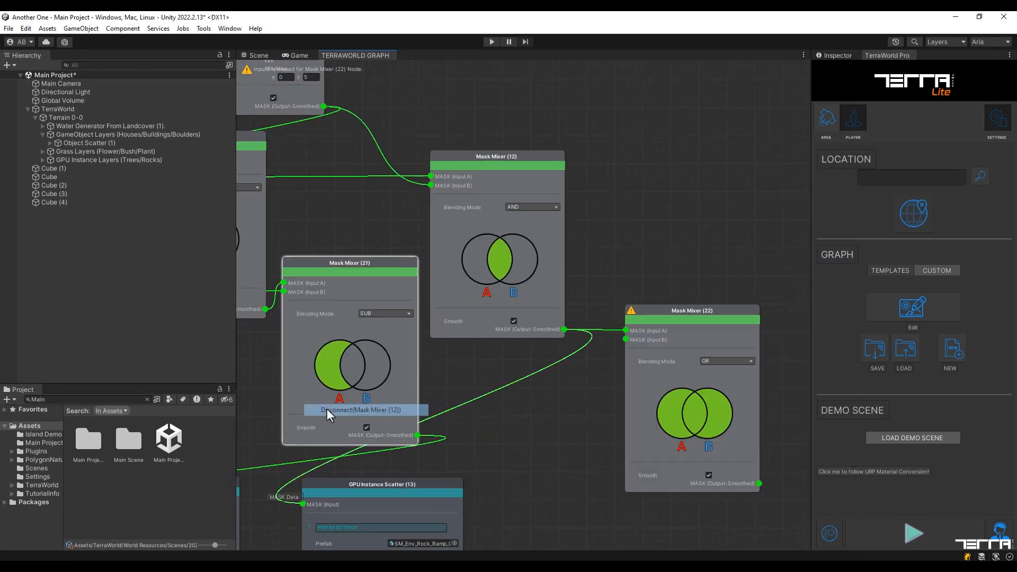
{"action": "left_click", "coordinate": [564, 329]}
{"action": "left_click", "coordinate": [626, 331]}
- Complete Mask Mixer (22) as SUB with Mask Mixer (16) on input B and its output feeding GPU Instance Scatter (13)
{"action": "middle_click_drag", "start_coordinate": [286, 403], "coordinate": [768, 413]}
{"action": "middle_click_drag", "start_coordinate": [265, 398], "coordinate": [254, 434]}
{"action": "middle_click_drag", "start_coordinate": [752, 370], "coordinate": [297, 416]}
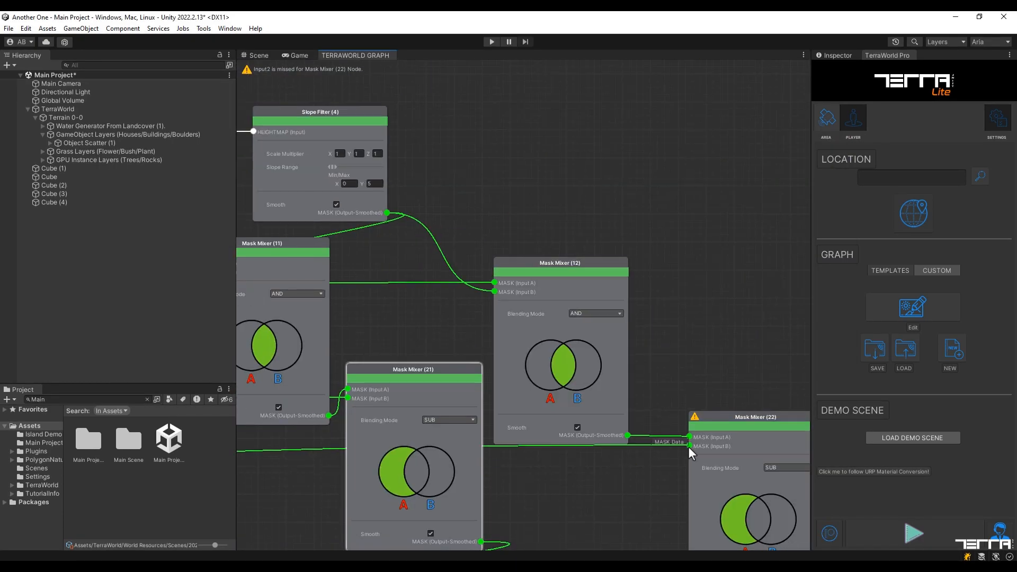
{"action": "left_click", "coordinate": [691, 449]}
{"action": "middle_click_drag", "start_coordinate": [690, 450], "coordinate": [613, 263]}
{"action": "left_click", "coordinate": [743, 403]}
{"action": "left_click", "coordinate": [290, 423]}
{"action": "middle_click_drag", "start_coordinate": [282, 441], "coordinate": [409, 215]}
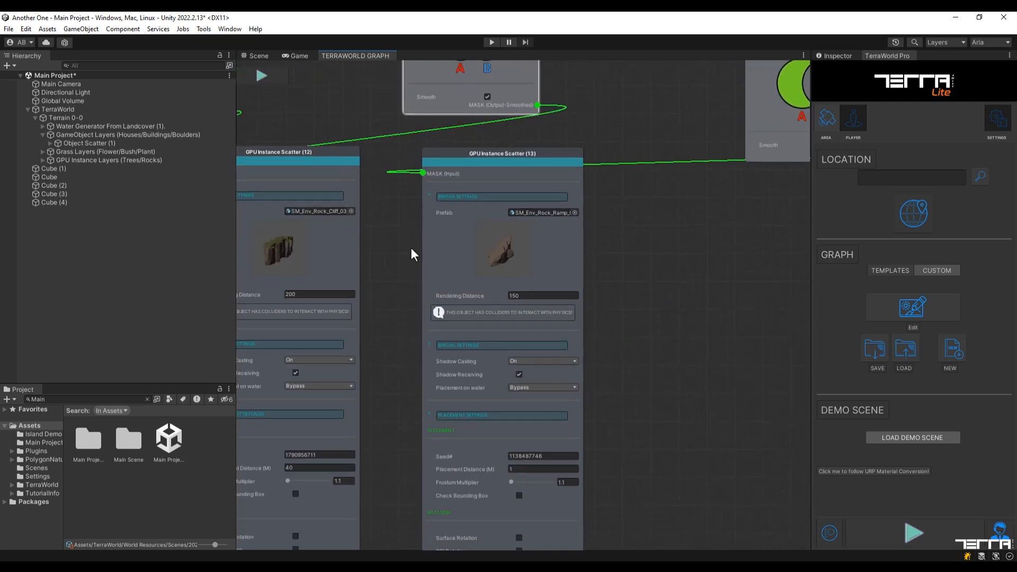
- Enable Surface Rotation for the rock prefabs in GPU Instance Scatter (13) and GPU Instance Scatter (12)
{"action": "scroll", "coordinate": [408, 243], "scroll_direction": "down", "scroll_amount": 3}
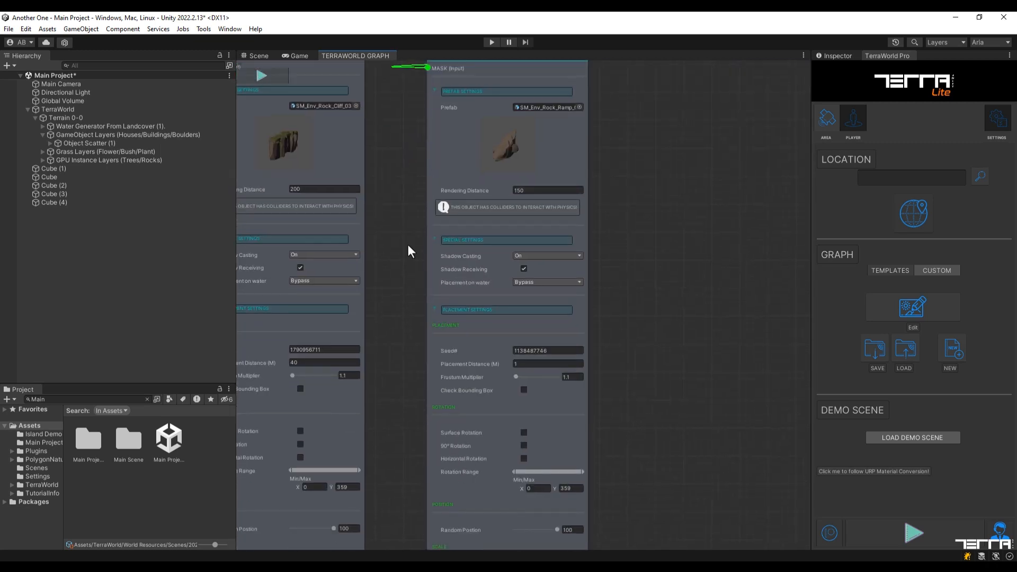
{"action": "left_click", "coordinate": [523, 433]}
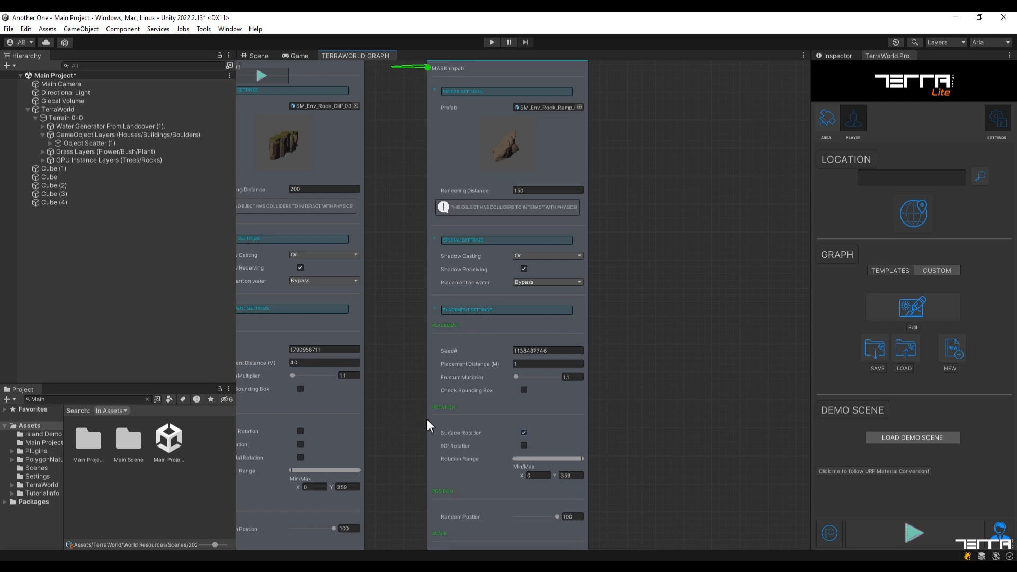
{"action": "middle_click_drag", "start_coordinate": [427, 419], "coordinate": [485, 415]}
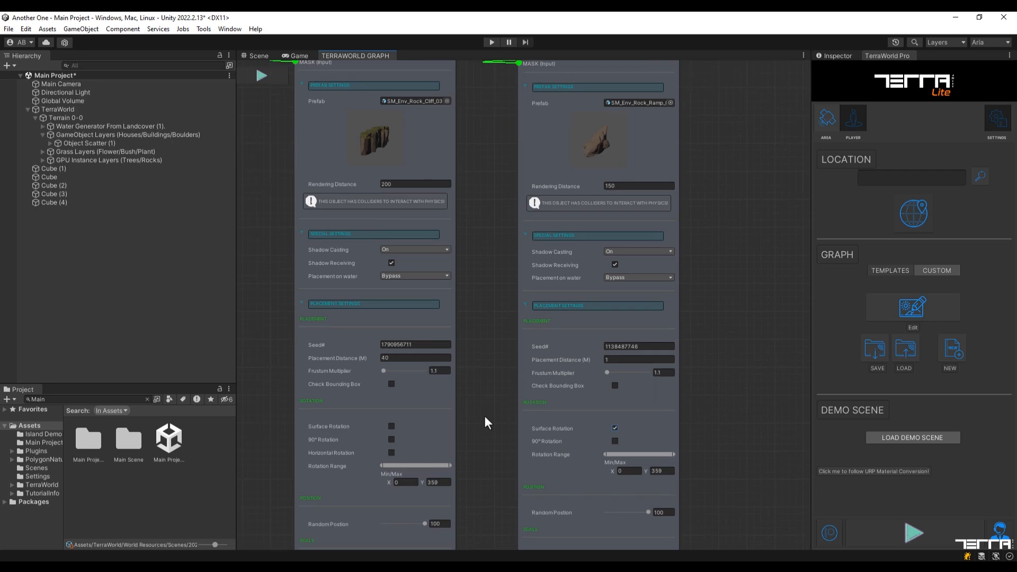
{"action": "left_click", "coordinate": [396, 427]}
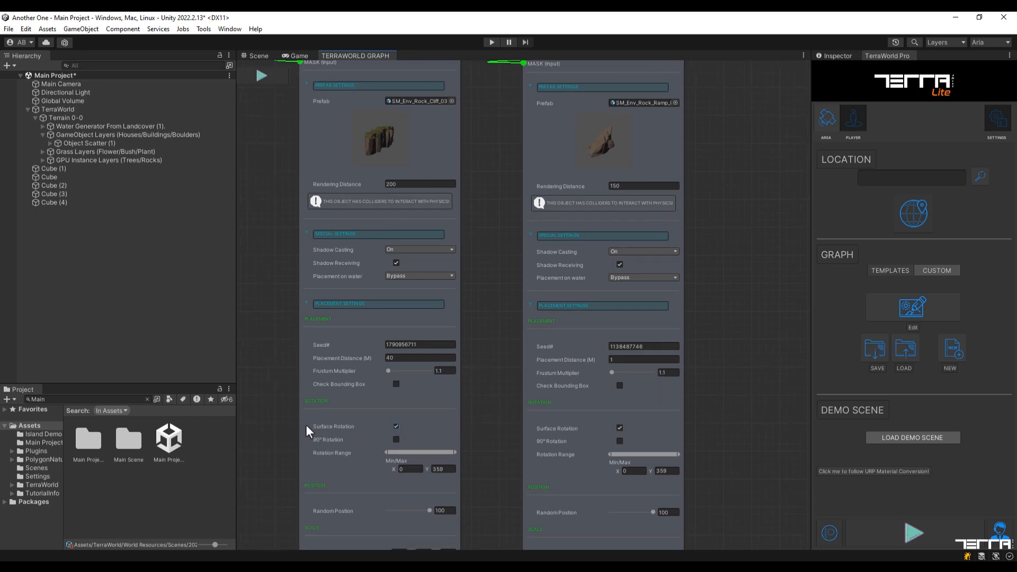
{"action": "middle_click_drag", "start_coordinate": [531, 435], "coordinate": [553, 436]}
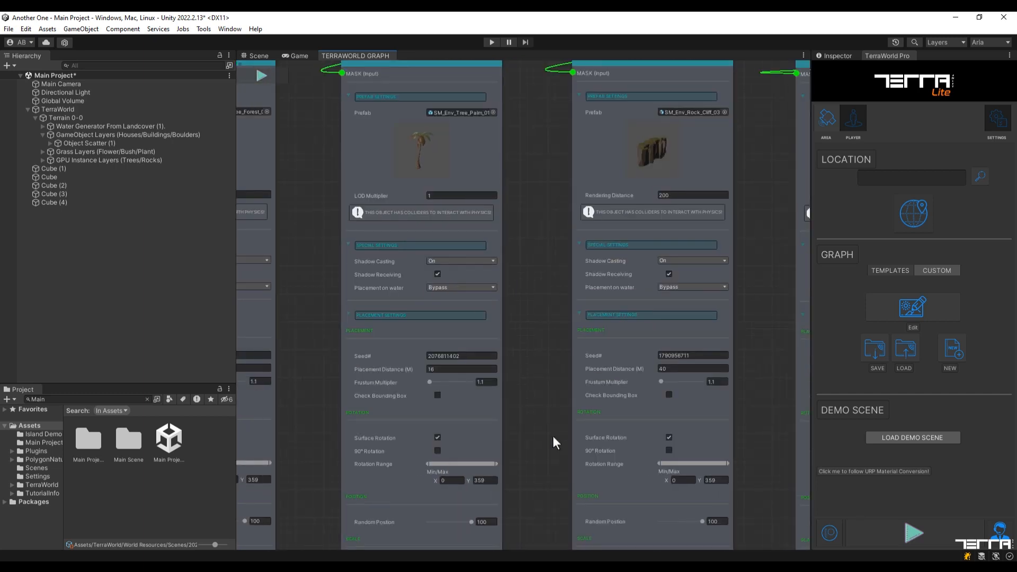
- Switch the trees in GPU Instance Scatter (11) and GPU Instance Scatter (10) from Surface Rotation to Horizontal Rotation
{"action": "mouse_move", "coordinate": [552, 435]}
{"action": "middle_mouse_down"}
{"action": "mouse_move", "coordinate": [443, 419]}
{"action": "mouse_move", "coordinate": [282, 432]}
{"action": "mouse_move", "coordinate": [552, 435]}
{"action": "middle_mouse_up"}
{"action": "left_click", "coordinate": [438, 402]}
{"action": "left_click", "coordinate": [437, 427]}
{"action": "middle_click_drag", "start_coordinate": [382, 414], "coordinate": [532, 418]}
{"action": "left_click", "coordinate": [362, 403]}
{"action": "left_click", "coordinate": [365, 429]}
{"action": "middle_click_drag", "start_coordinate": [370, 426], "coordinate": [597, 424]}
{"action": "middle_click_drag", "start_coordinate": [292, 419], "coordinate": [497, 437]}
- Switch GPU Instance Scatter (3) and (2) from Surface Rotation to Horizontal Rotation, and enable Surface Rotation for the rock in GPU Instance Scatter (1)
{"action": "middle_click_drag", "start_coordinate": [303, 443], "coordinate": [416, 454]}
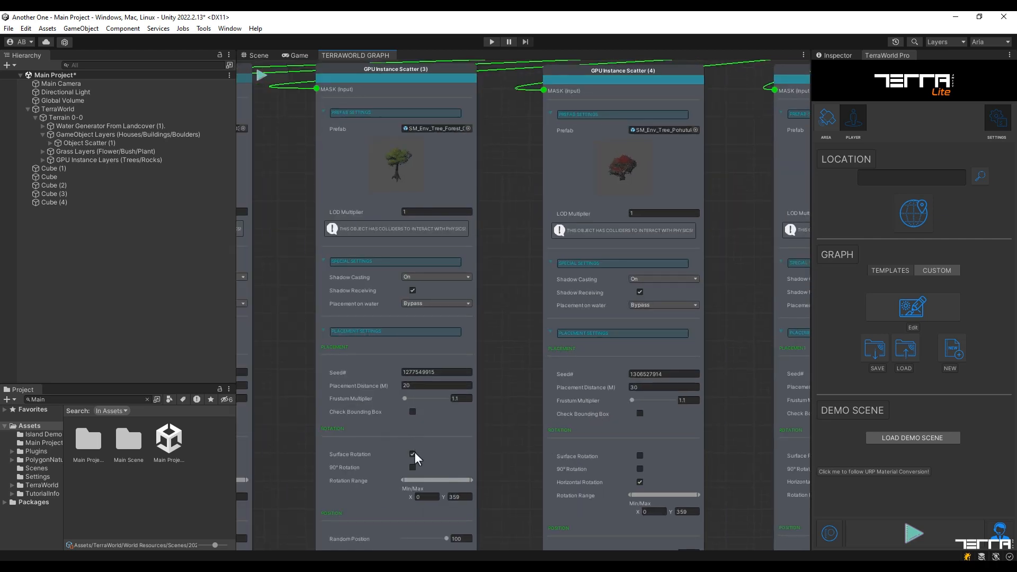
{"action": "left_click", "coordinate": [412, 480]}
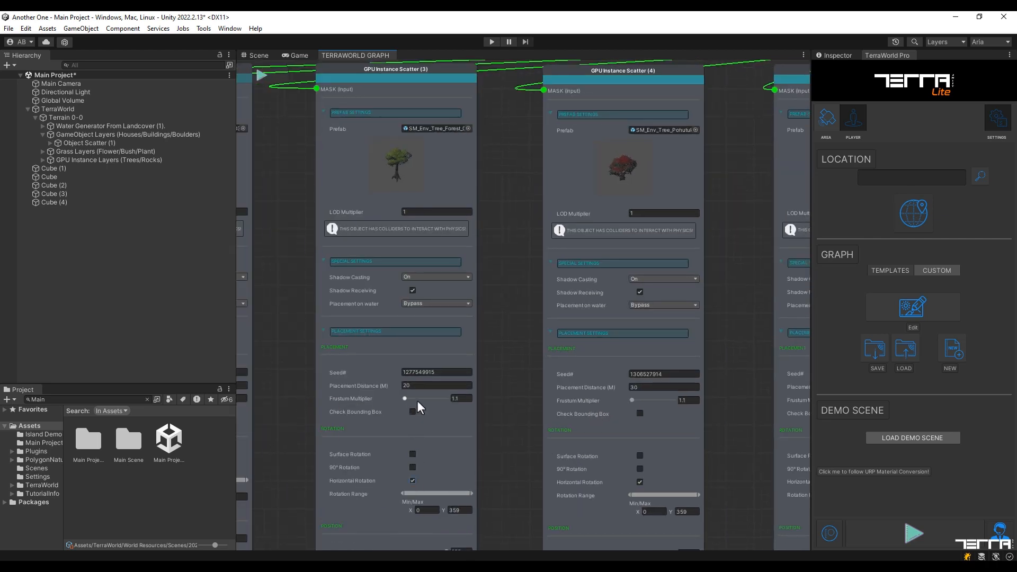
{"action": "middle_click_drag", "start_coordinate": [421, 407], "coordinate": [562, 399]}
{"action": "left_click", "coordinate": [382, 454]}
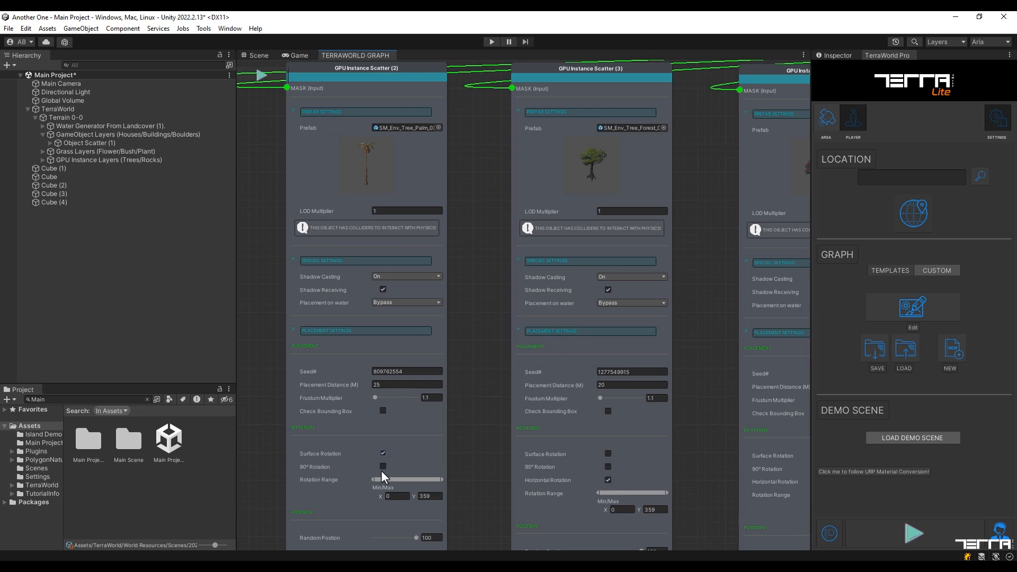
{"action": "left_click", "coordinate": [383, 480]}
{"action": "middle_click_drag", "start_coordinate": [336, 415], "coordinate": [512, 411]}
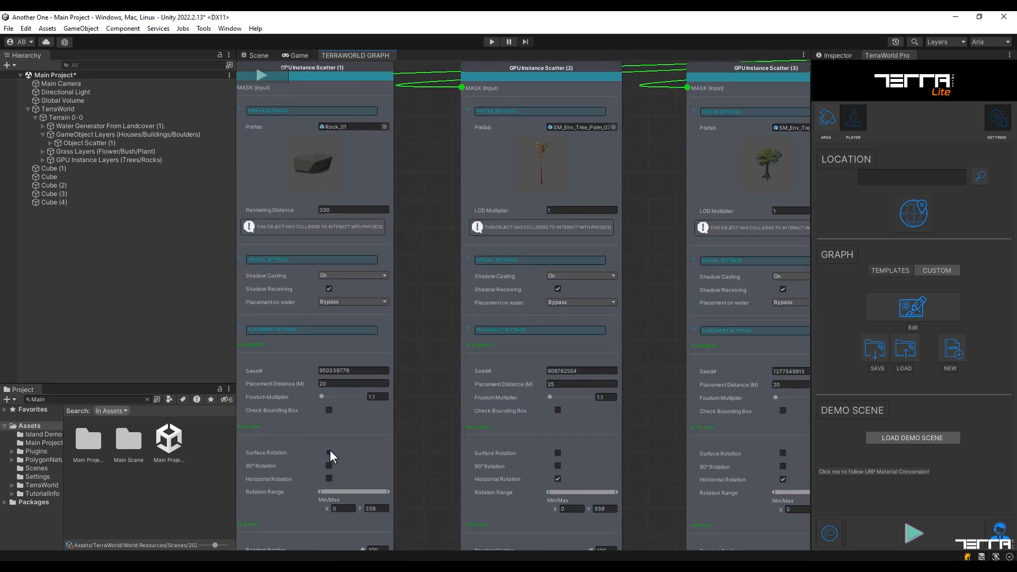
{"action": "left_click", "coordinate": [329, 453]}
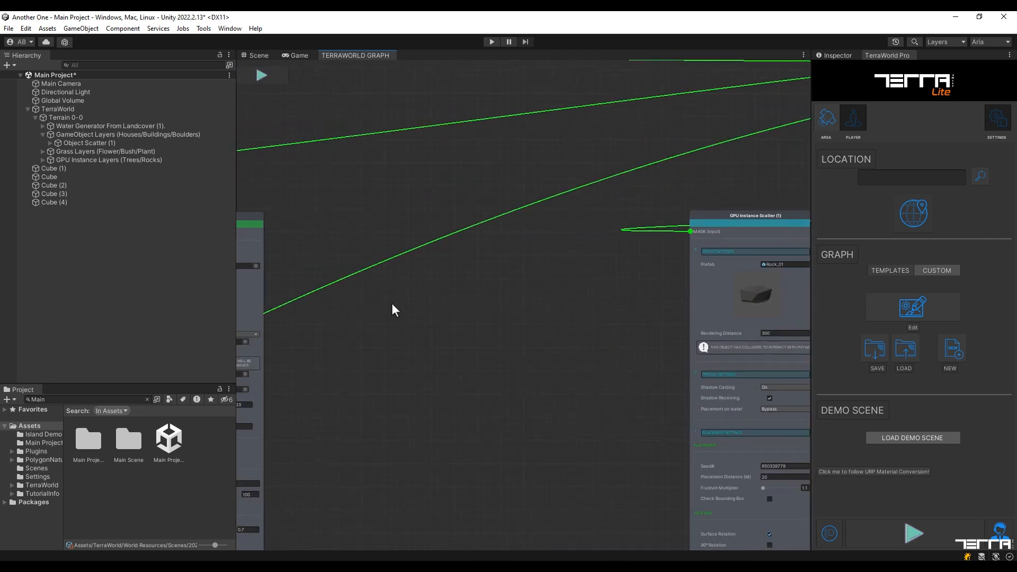
- Add a Landcover -> Mask node in the empty graph area above the Real World Data node
{"action": "scroll", "coordinate": [392, 305], "scroll_direction": "down", "scroll_amount": 3}
{"action": "middle_click_drag", "start_coordinate": [436, 217], "coordinate": [593, 393]}
{"action": "middle_click_drag", "start_coordinate": [525, 436], "coordinate": [649, 387]}
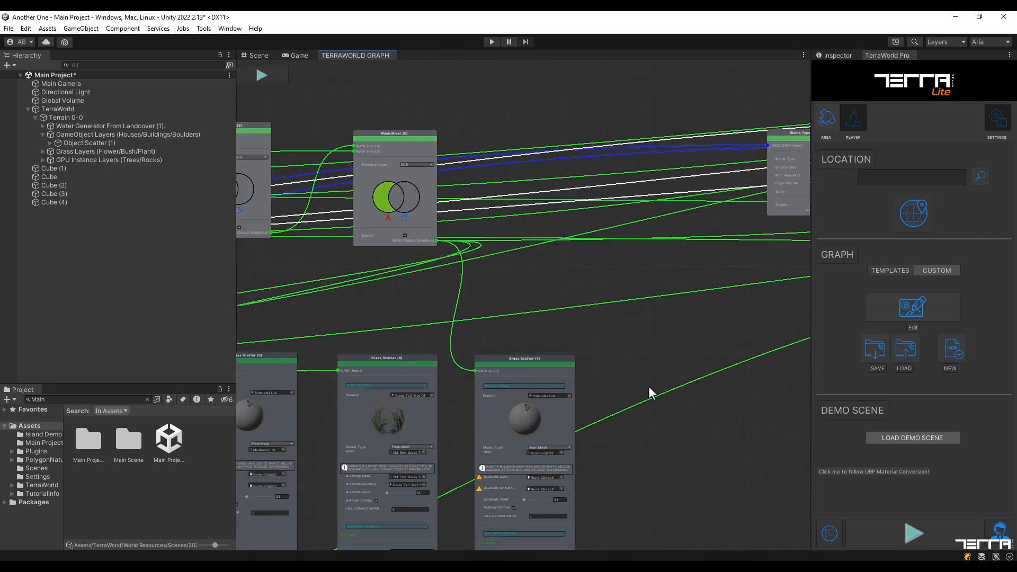
{"action": "middle_click_drag", "start_coordinate": [383, 308], "coordinate": [800, 310]}
{"action": "middle_click_drag", "start_coordinate": [465, 325], "coordinate": [712, 318]}
{"action": "middle_click_drag", "start_coordinate": [423, 339], "coordinate": [686, 328]}
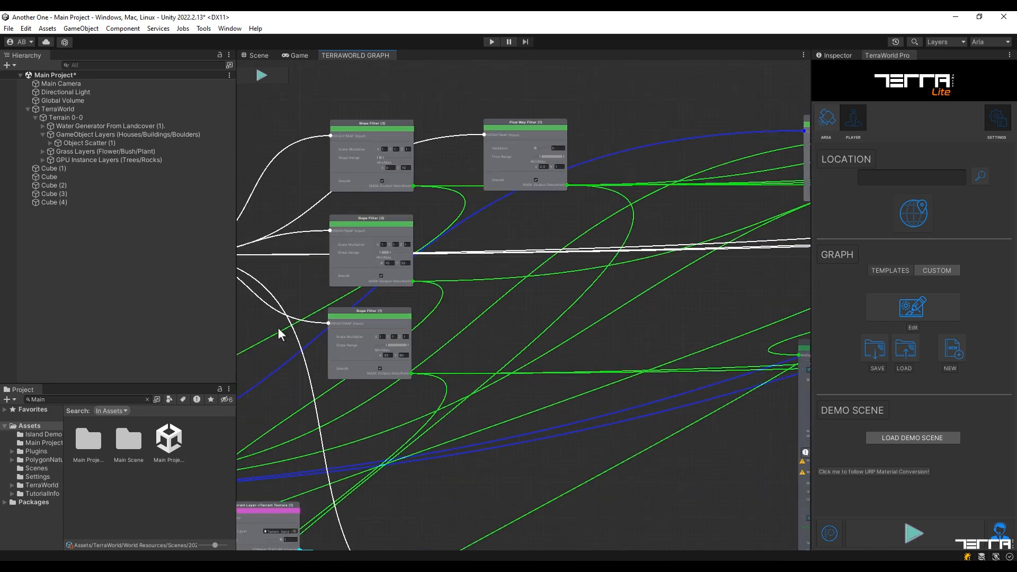
{"action": "middle_click_drag", "start_coordinate": [281, 333], "coordinate": [496, 296]}
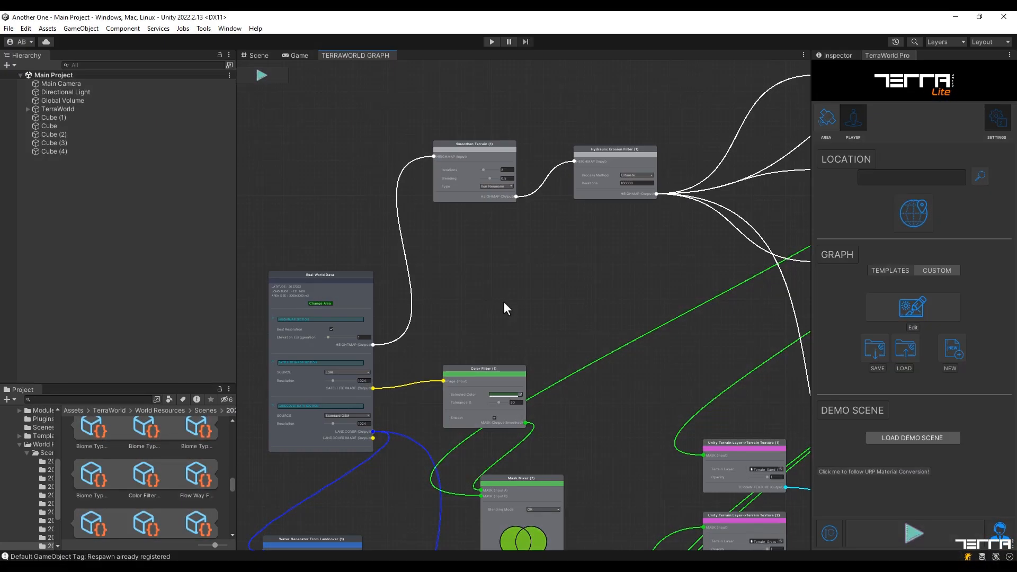
{"action": "middle_click_drag", "start_coordinate": [400, 206], "coordinate": [514, 338]}
{"action": "right_click", "coordinate": [425, 188]}
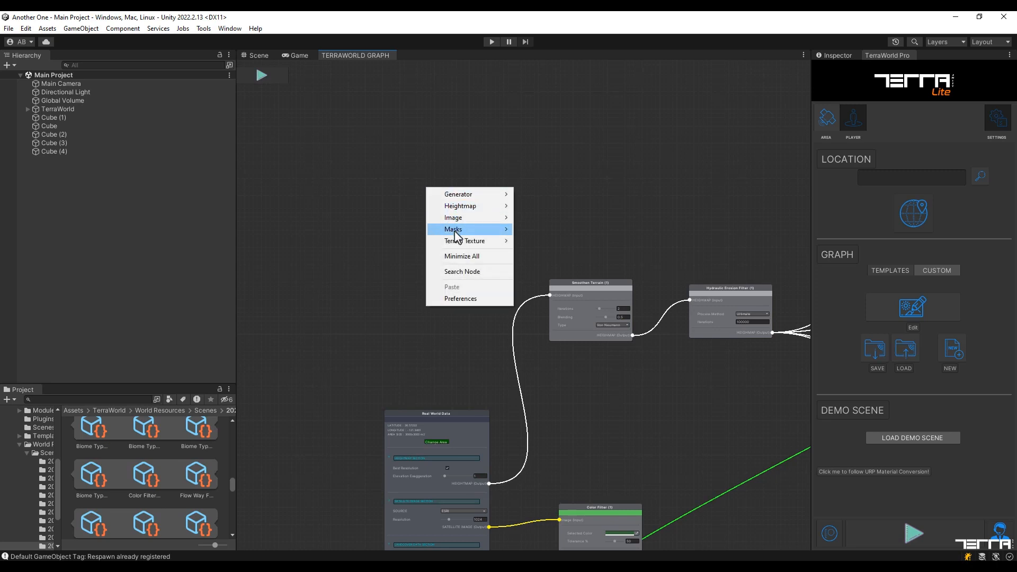
{"action": "mouse_move", "coordinate": [454, 232]}
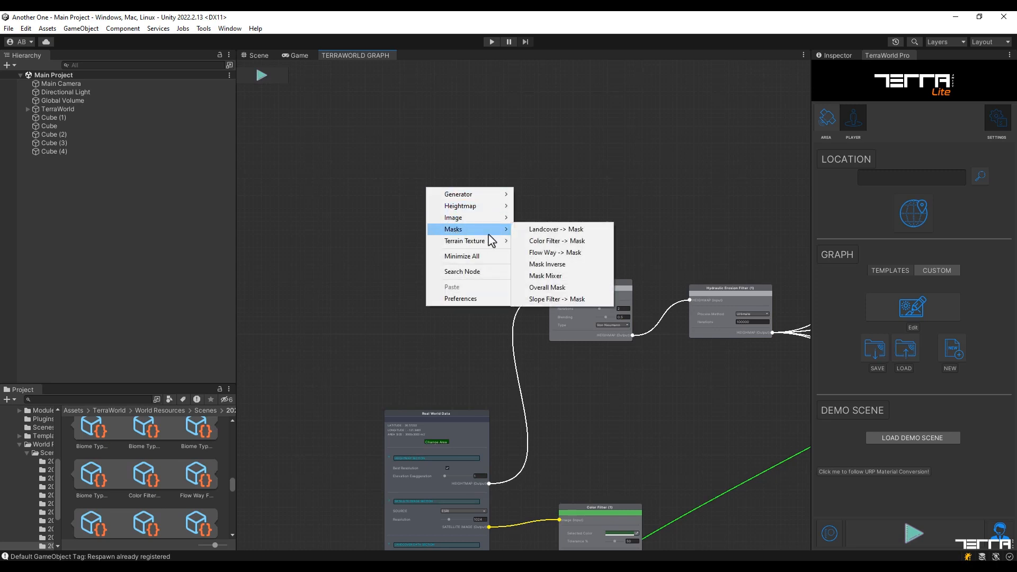
{"action": "left_click", "coordinate": [534, 233]}
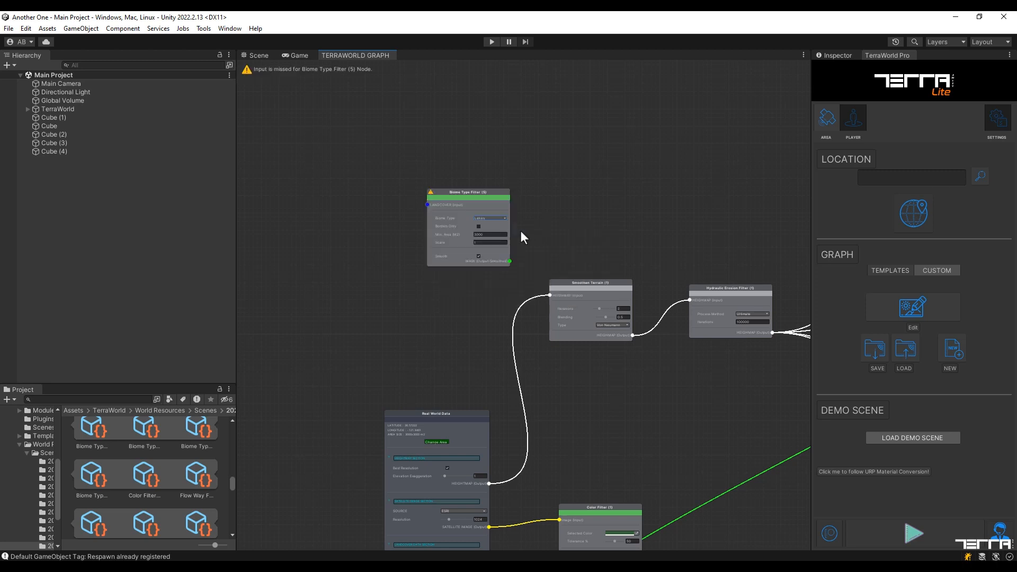
- Configure Biome Type Filter (5) with biome type Waters, Borders Only enabled, an edge size of 50 m and a scale of 1.03
{"action": "scroll", "coordinate": [493, 209], "scroll_direction": "up", "scroll_amount": 1}
{"action": "scroll", "coordinate": [482, 207], "scroll_direction": "up", "scroll_amount": 3}
{"action": "left_click", "coordinate": [486, 219]}
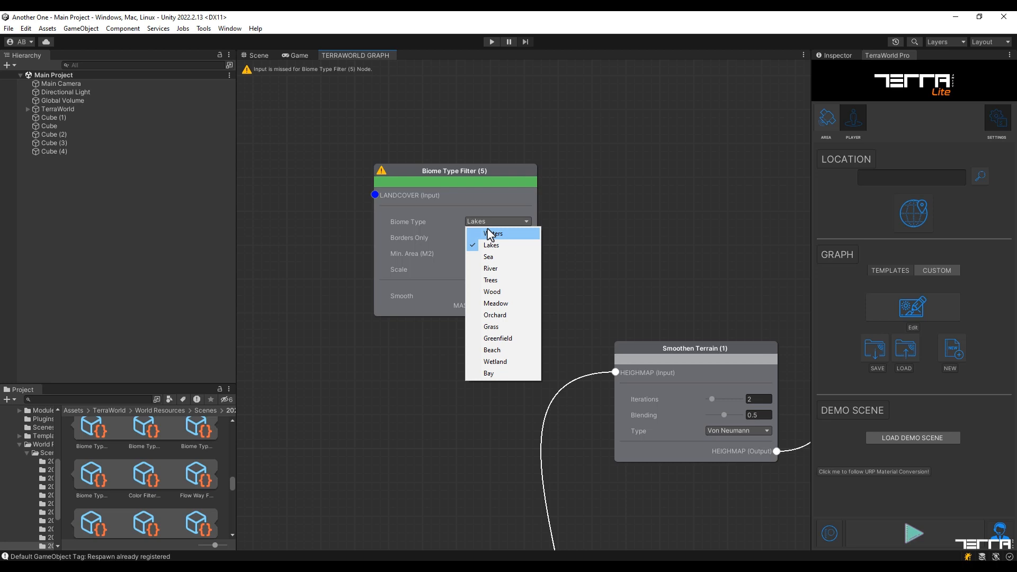
{"action": "left_click", "coordinate": [489, 233]}
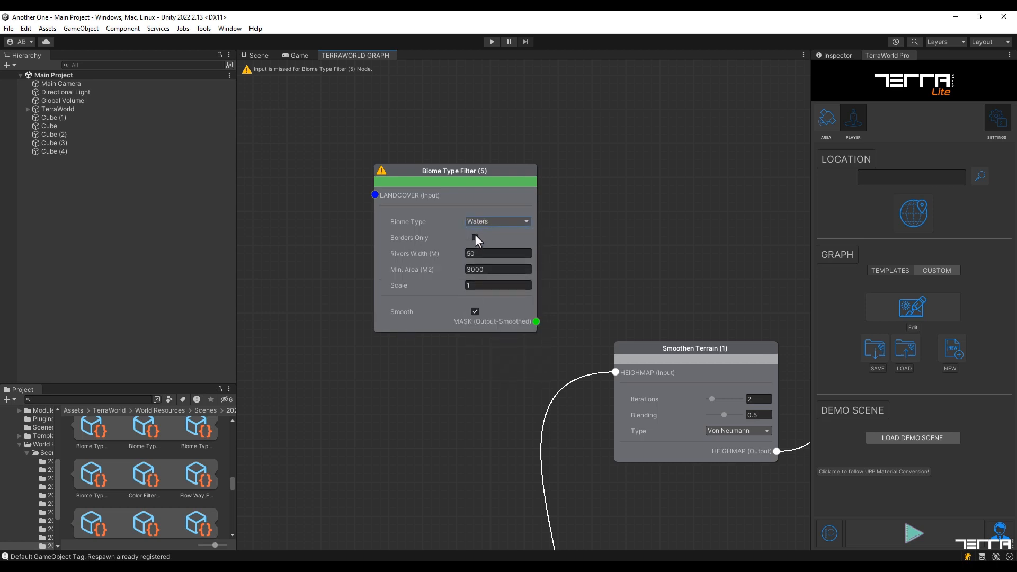
{"action": "left_click", "coordinate": [475, 238]}
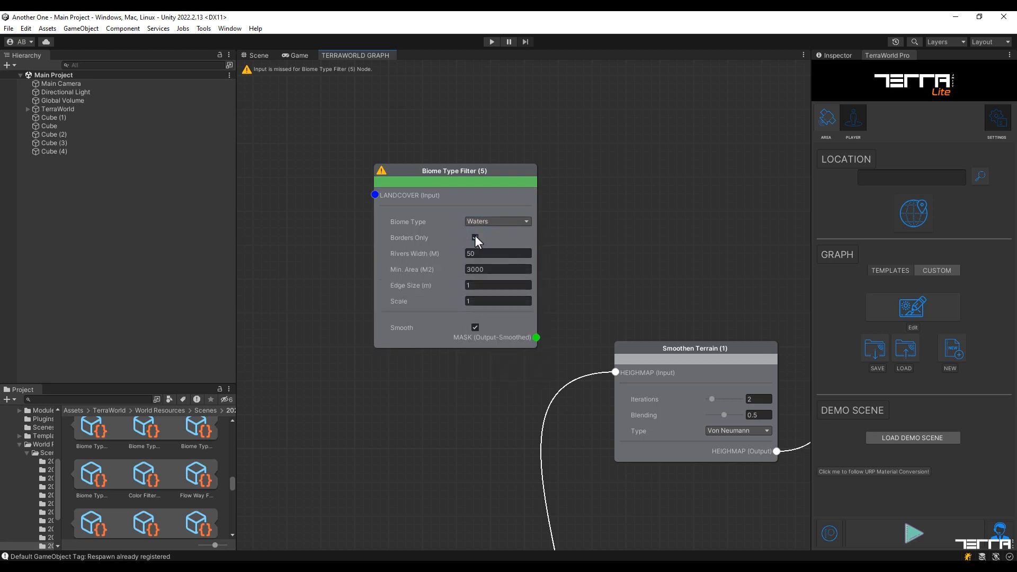
{"action": "left_click", "coordinate": [475, 286]}
{"action": "type", "text": "50"}
{"action": "left_click", "coordinate": [471, 302]}
{"action": "left_click", "coordinate": [446, 371]}
- Connect the LANDCOVER output of Real World Data to the input of Biome Type Filter (5)
{"action": "scroll", "coordinate": [446, 371], "scroll_direction": "down", "scroll_amount": 1}
{"action": "middle_click_drag", "start_coordinate": [459, 390], "coordinate": [456, 241]}
{"action": "scroll", "coordinate": [456, 241], "scroll_direction": "down", "scroll_amount": 1}
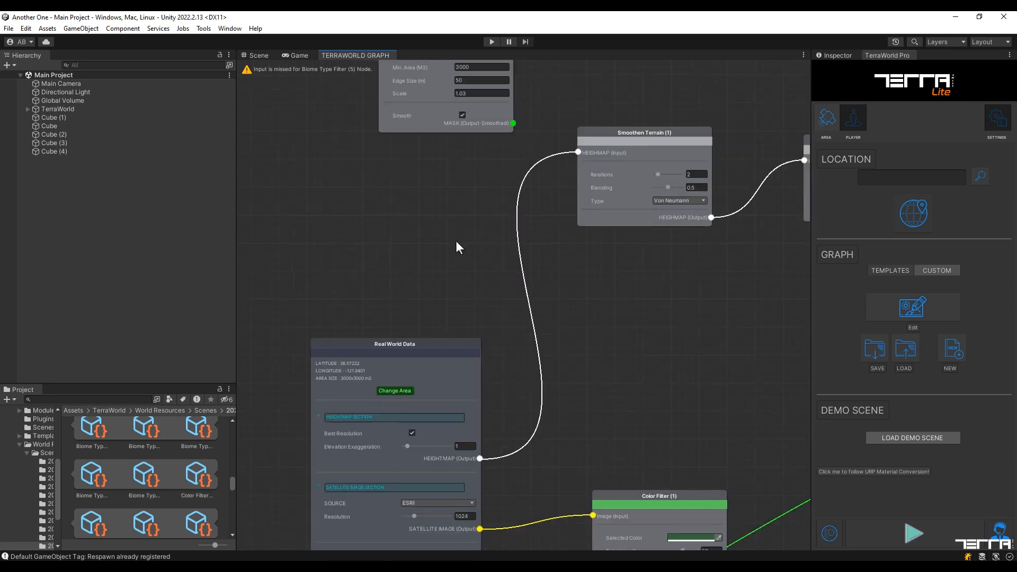
{"action": "scroll", "coordinate": [456, 240], "scroll_direction": "down", "scroll_amount": 1}
{"action": "scroll", "coordinate": [455, 240], "scroll_direction": "down", "scroll_amount": 1}
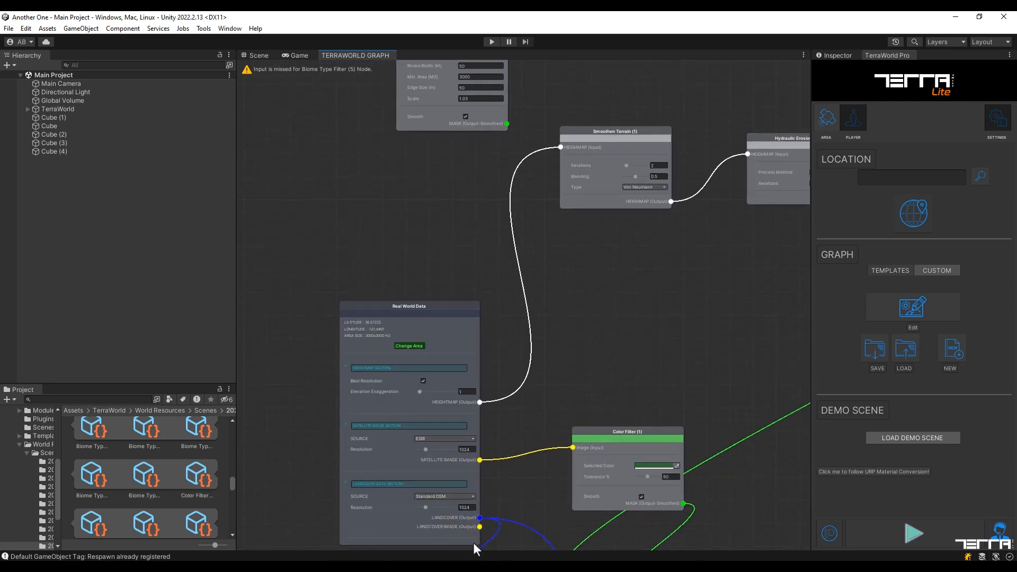
{"action": "left_click_drag", "start_coordinate": [479, 517], "coordinate": [541, 342]}
{"action": "middle_click_drag", "start_coordinate": [446, 183], "coordinate": [472, 344]}
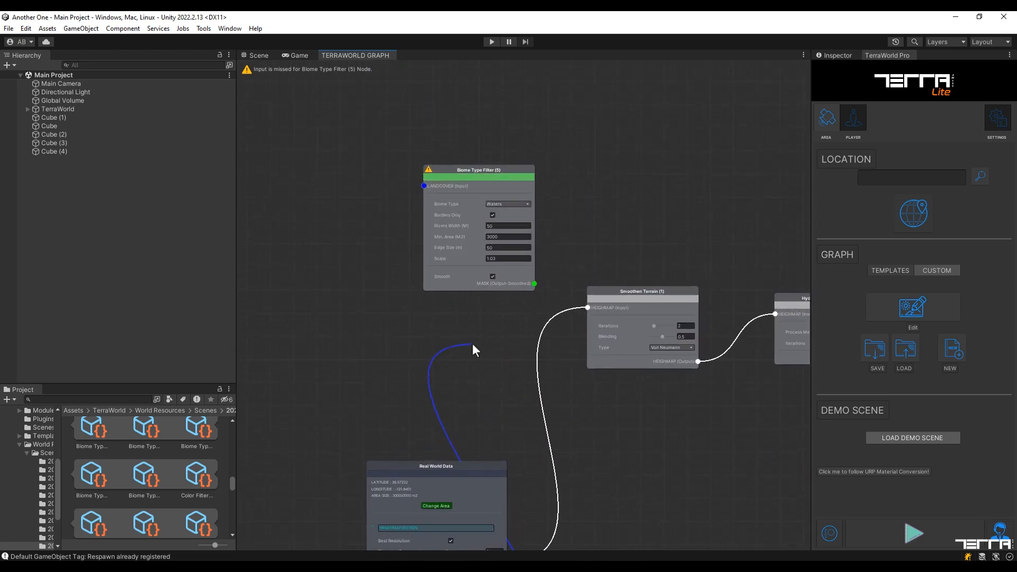
{"action": "left_click_drag", "start_coordinate": [423, 187], "coordinate": [422, 185]}
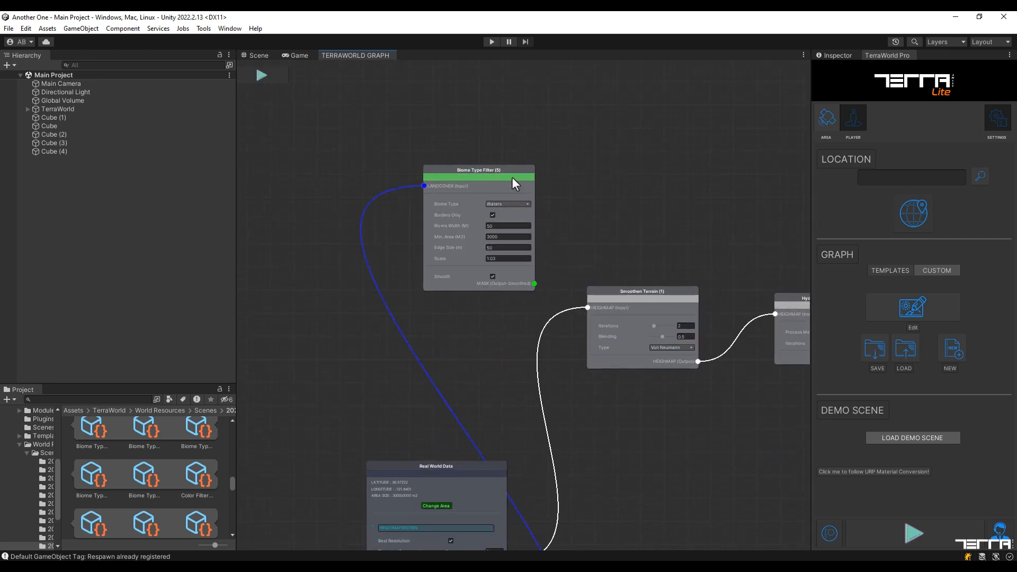
- Add three GPU Instance Scatter nodes side by side in the empty area above the terrain filters
{"action": "middle_click_drag", "start_coordinate": [635, 177], "coordinate": [484, 327]}
{"action": "right_click", "coordinate": [493, 147]}
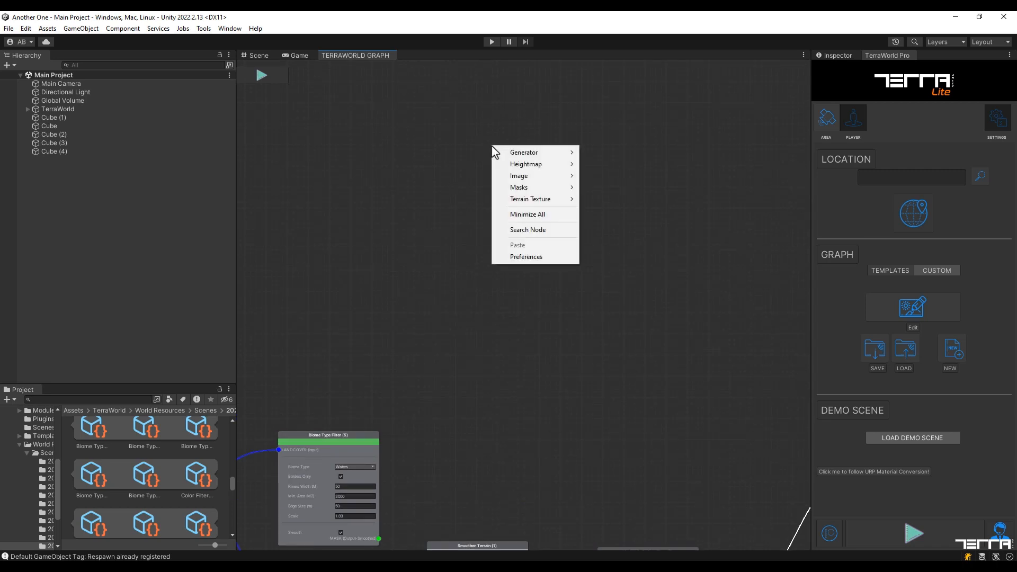
{"action": "left_click", "coordinate": [584, 164]}
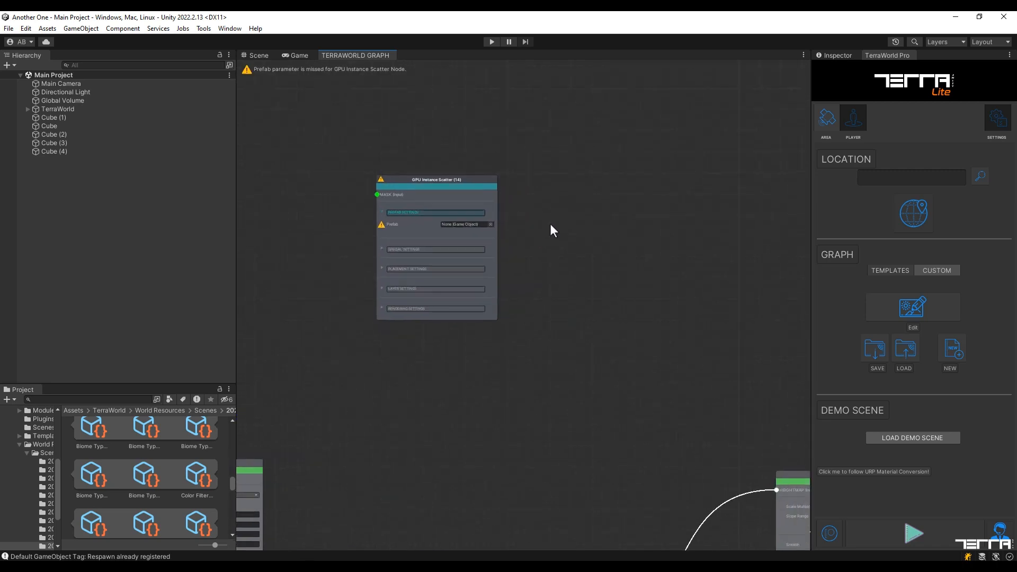
{"action": "right_click", "coordinate": [563, 208]}
{"action": "mouse_move", "coordinate": [587, 215]}
{"action": "left_click", "coordinate": [676, 227]}
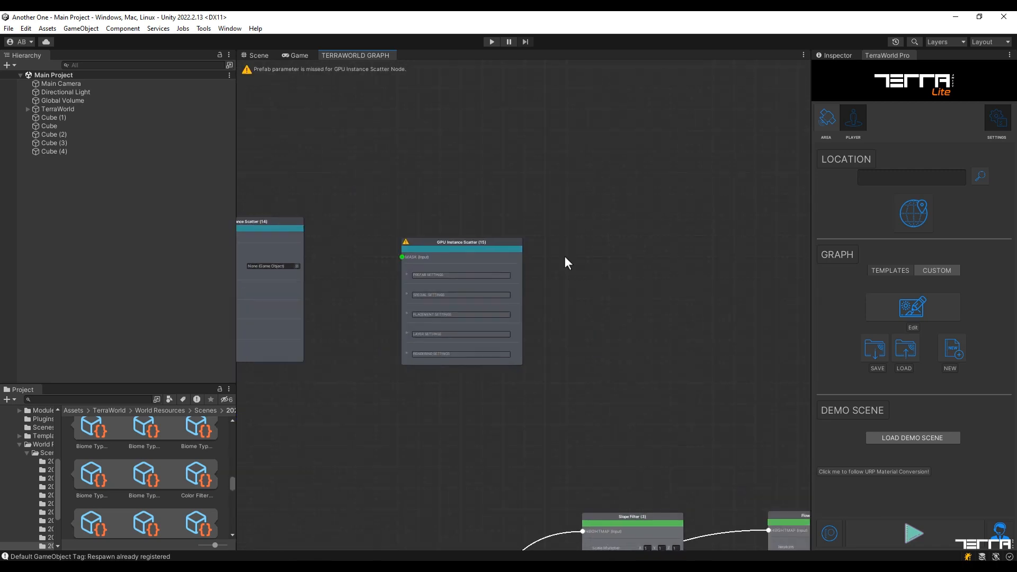
{"action": "right_click", "coordinate": [644, 217]}
{"action": "mouse_move", "coordinate": [683, 224]}
{"action": "left_click", "coordinate": [757, 234]}
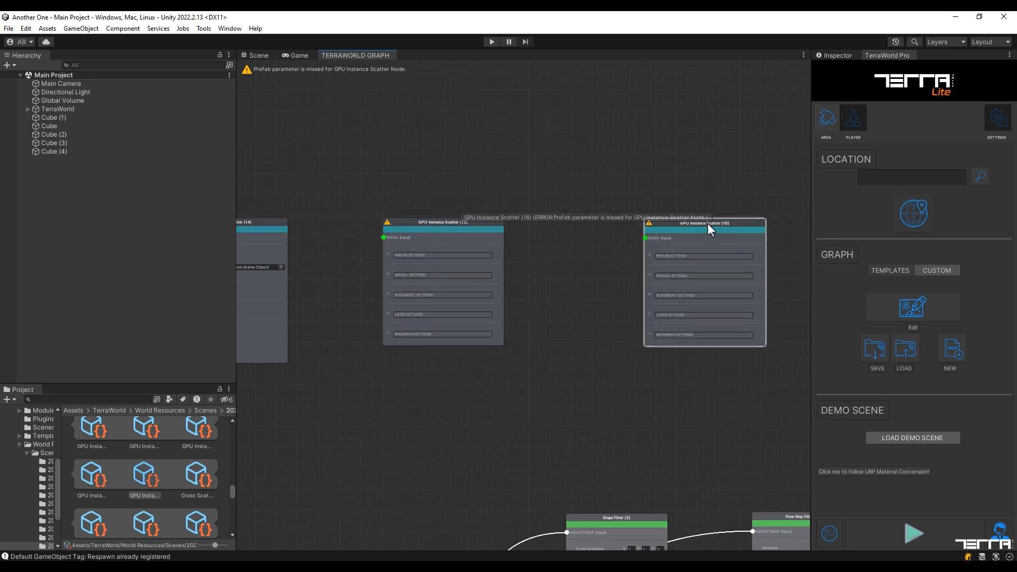
- Connect the mask output of Biome Type Filter (5) to the mask inputs of GPU Instance Scatter (14), (15) and (16)
{"action": "left_click_drag", "start_coordinate": [350, 473], "coordinate": [452, 135]}
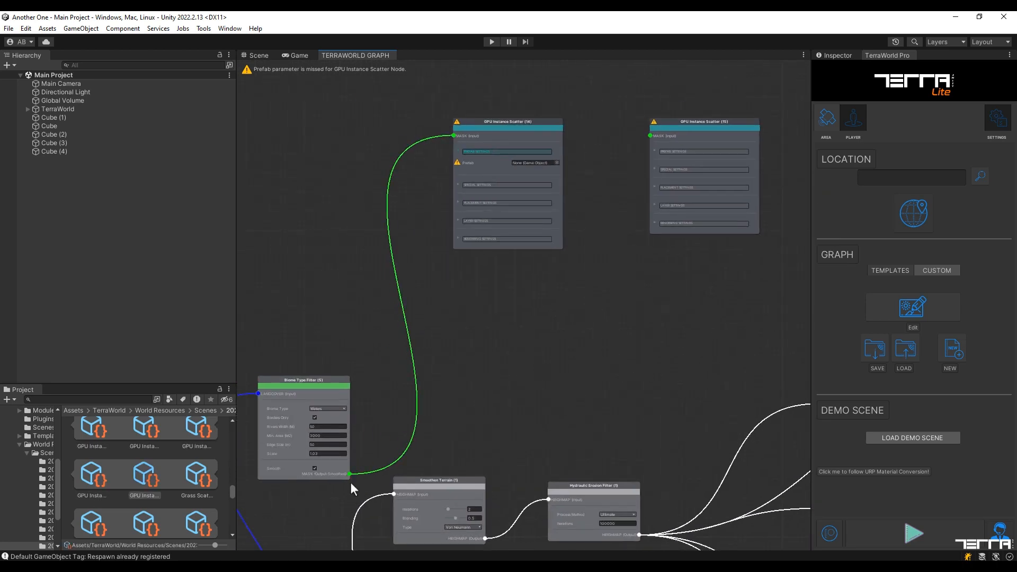
{"action": "left_click_drag", "start_coordinate": [350, 474], "coordinate": [650, 136]}
{"action": "middle_click_drag", "start_coordinate": [392, 416], "coordinate": [329, 417]}
{"action": "left_click_drag", "start_coordinate": [287, 475], "coordinate": [665, 218]}
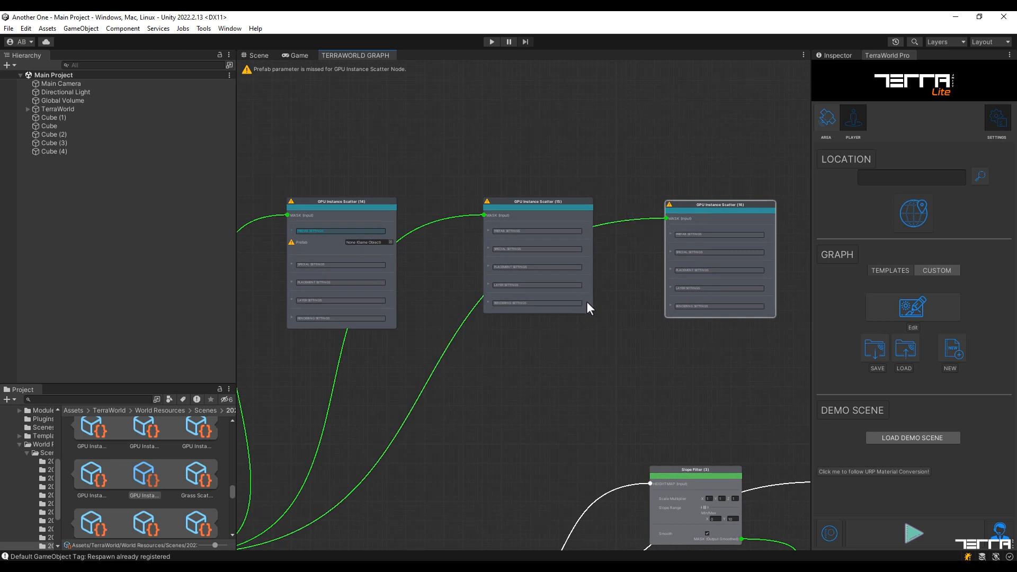
- Assign the broken barrel prefab to GPU Instance Scatter (14) and the SM_Env_Seaweed prefab to GPU Instance Scatter (15)
{"action": "left_click", "coordinate": [404, 238]}
{"action": "type", "text": "barrel"}
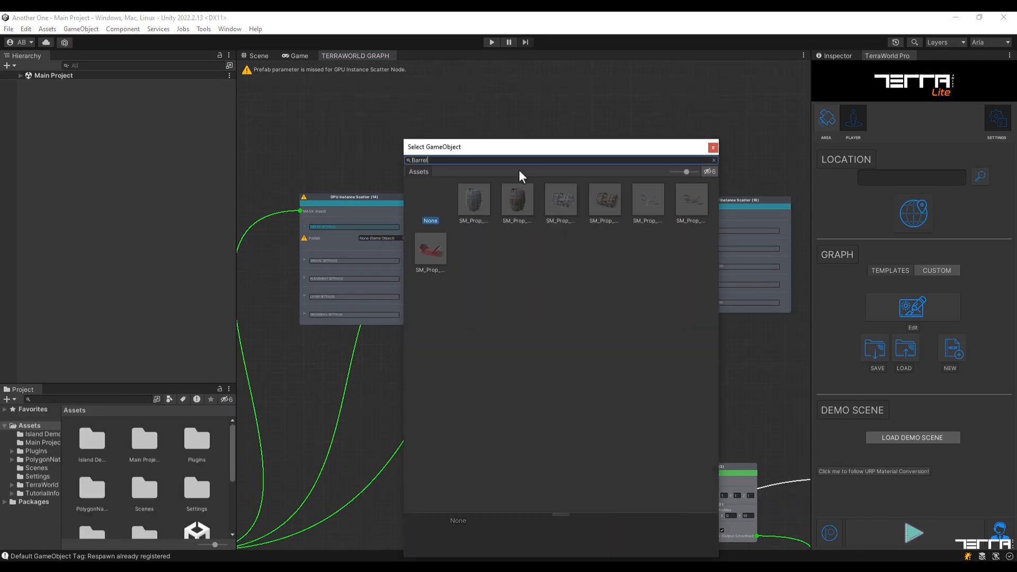
{"action": "double_click", "coordinate": [597, 199]}
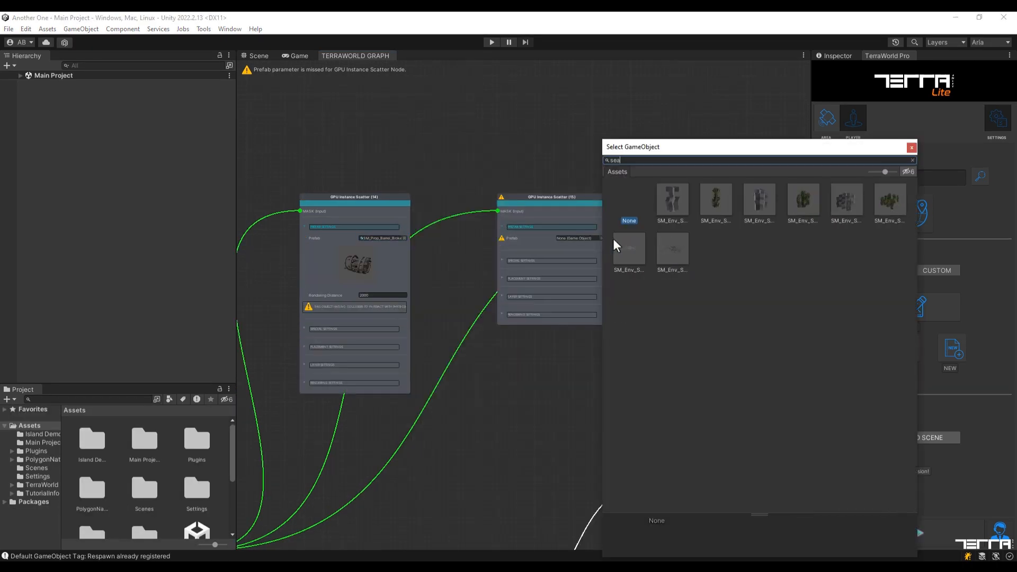
{"action": "double_click", "coordinate": [614, 243]}
- Search the assets for "Ship" and assign the SM_Prop_ShipWreck prefab to GPU Instance Scatter (16)
{"action": "left_click", "coordinate": [734, 229]}
{"action": "left_click", "coordinate": [779, 241]}
{"action": "type", "text": "Ship"}
{"action": "left_click", "coordinate": [804, 208]}
{"action": "double_click", "coordinate": [804, 208]}
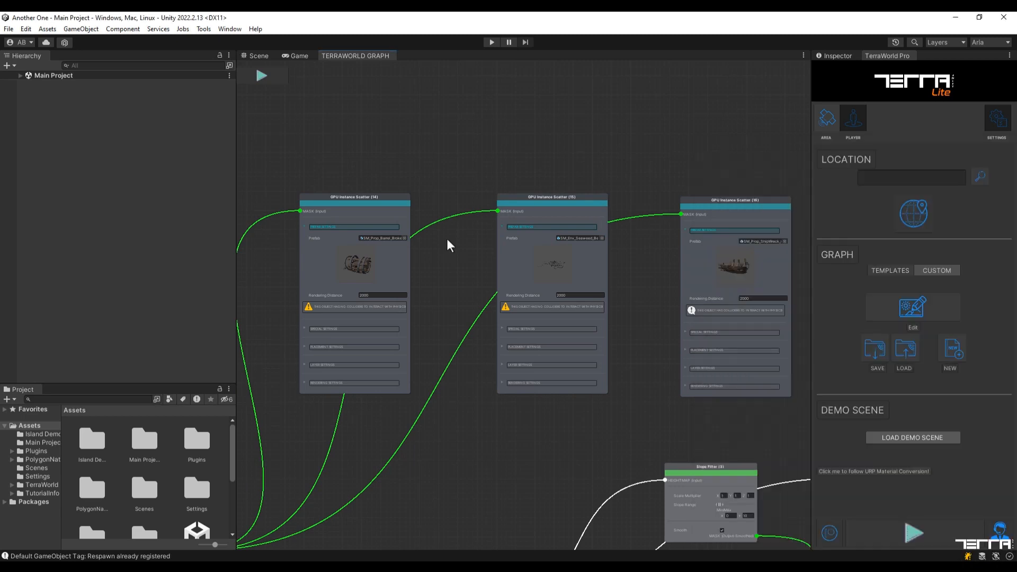
- Enable Surface Rotation for the barrel in GPU Instance Scatter (14) and the seaweed in GPU Instance Scatter (15)
{"action": "left_click", "coordinate": [305, 347]}
{"action": "scroll", "coordinate": [284, 404], "scroll_direction": "up", "scroll_amount": 3}
{"action": "middle_click_drag", "start_coordinate": [297, 190], "coordinate": [319, 348]}
{"action": "left_click", "coordinate": [503, 419]}
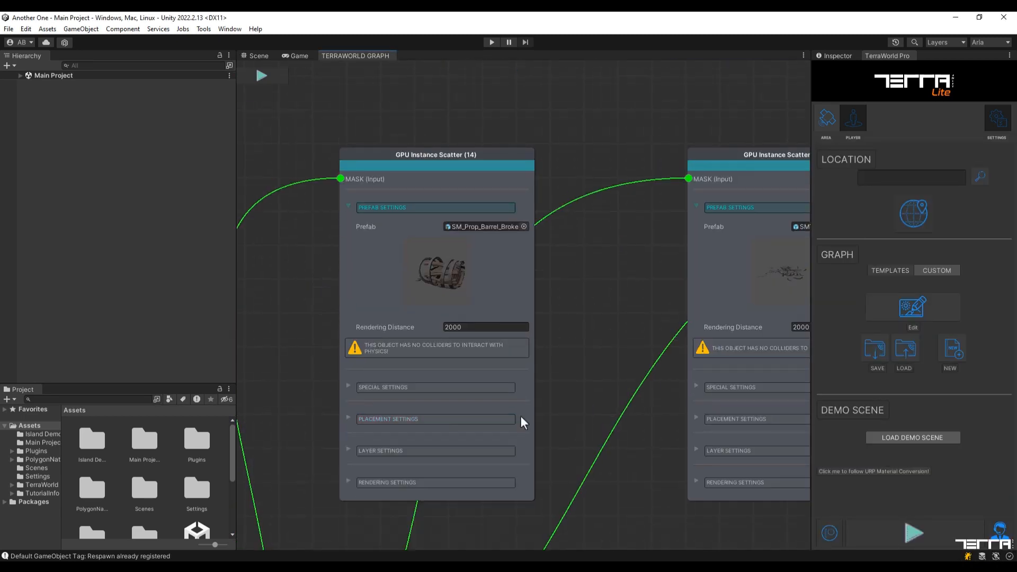
{"action": "middle_click_drag", "start_coordinate": [521, 422], "coordinate": [434, 405]}
{"action": "left_click", "coordinate": [617, 402]}
{"action": "middle_click_drag", "start_coordinate": [593, 408], "coordinate": [506, 286]}
{"action": "left_click", "coordinate": [629, 425]}
{"action": "middle_click_drag", "start_coordinate": [563, 192], "coordinate": [559, 250]}
{"action": "left_click", "coordinate": [519, 125]}
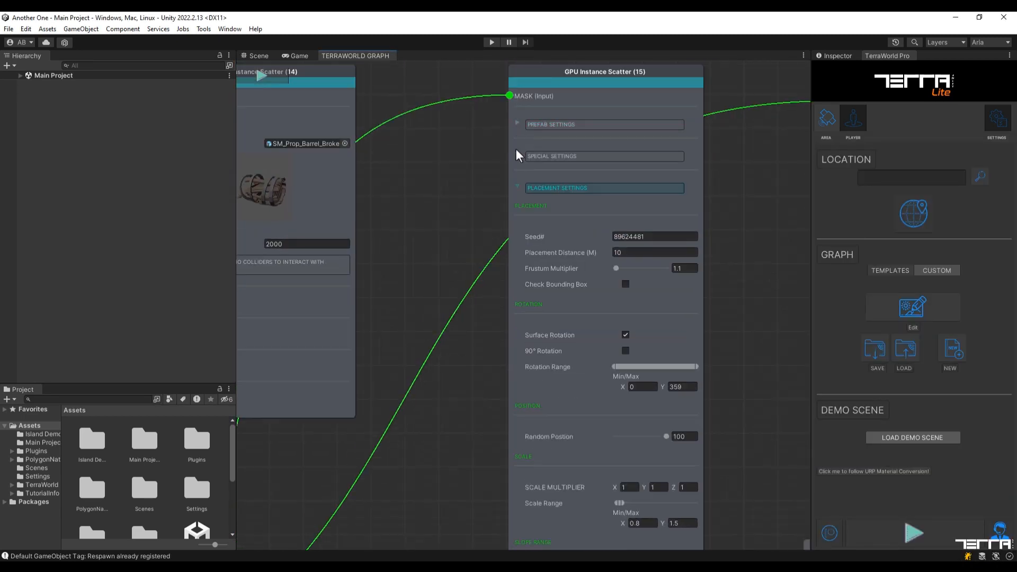
{"action": "left_click", "coordinate": [519, 189]}
{"action": "left_click", "coordinate": [518, 125]}
- Enable Surface Rotation for the shipwreck in GPU Instance Scatter (16) and collapse its placement settings
{"action": "middle_click_drag", "start_coordinate": [729, 216], "coordinate": [476, 209]}
{"action": "left_click", "coordinate": [585, 333]}
{"action": "left_click", "coordinate": [693, 481]}
{"action": "left_click", "coordinate": [573, 159]}
{"action": "scroll", "coordinate": [569, 166], "scroll_direction": "down", "scroll_amount": 3}
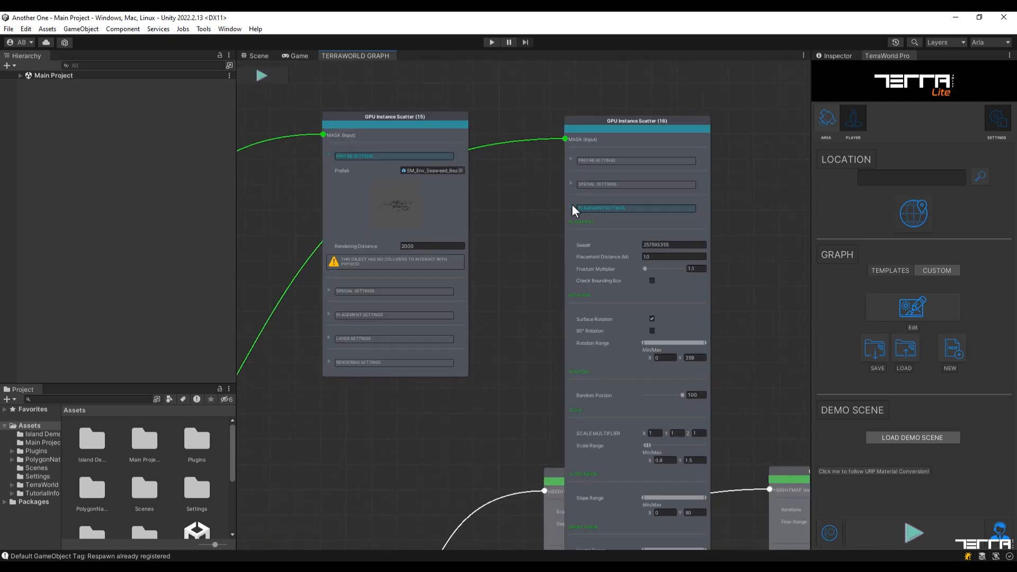
{"action": "left_click", "coordinate": [572, 209]}
{"action": "left_click", "coordinate": [572, 162]}
- Set the Placement Distance of the barrel in GPU Instance Scatter (14) to 40 m and collapse its placement settings
{"action": "scroll", "coordinate": [553, 148], "scroll_direction": "down", "scroll_amount": 2}
{"action": "scroll", "coordinate": [355, 304], "scroll_direction": "down", "scroll_amount": 2}
{"action": "middle_click_drag", "start_coordinate": [325, 298], "coordinate": [451, 311]}
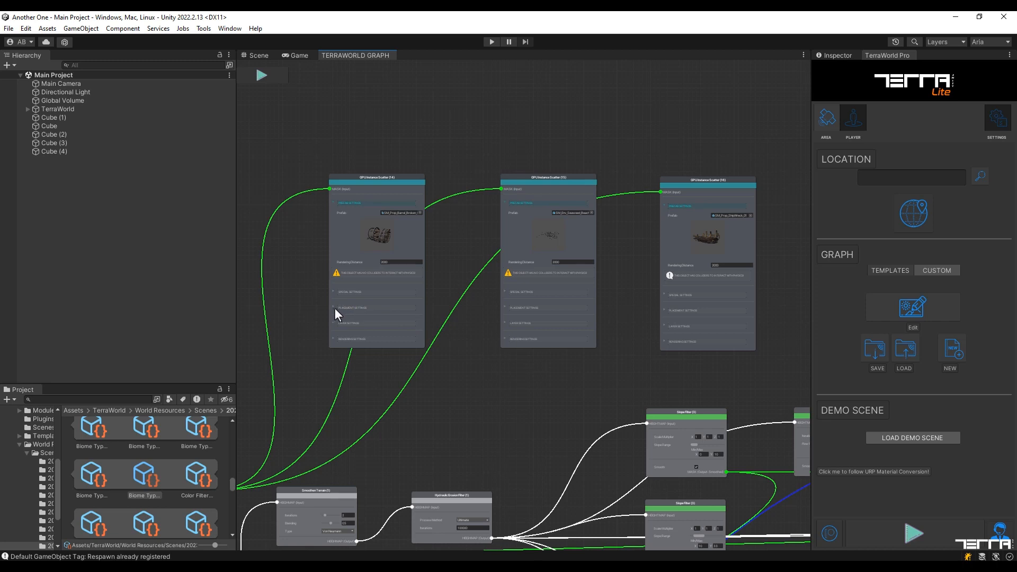
{"action": "scroll", "coordinate": [331, 307], "scroll_direction": "up", "scroll_amount": 5}
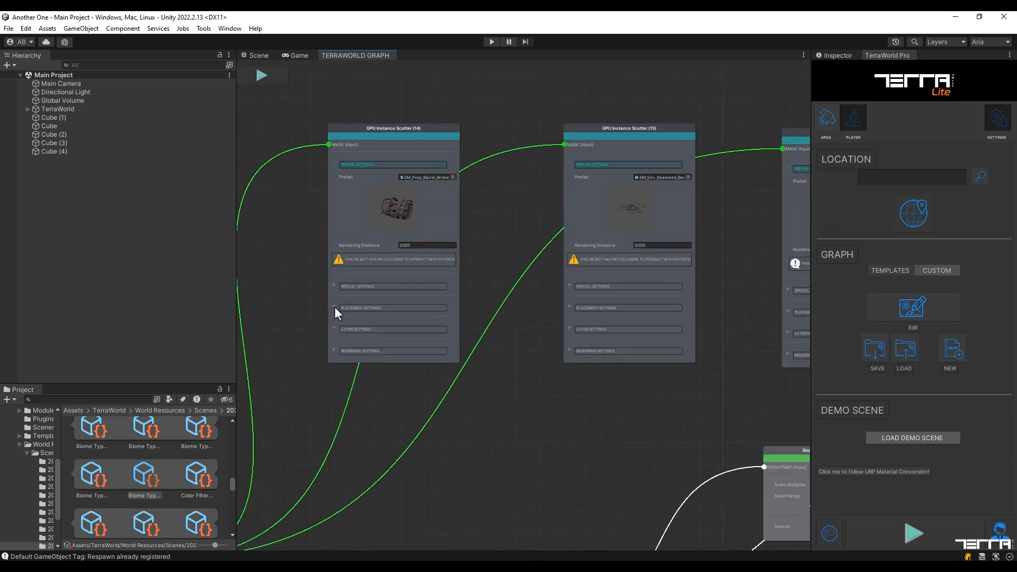
{"action": "left_click", "coordinate": [335, 308]}
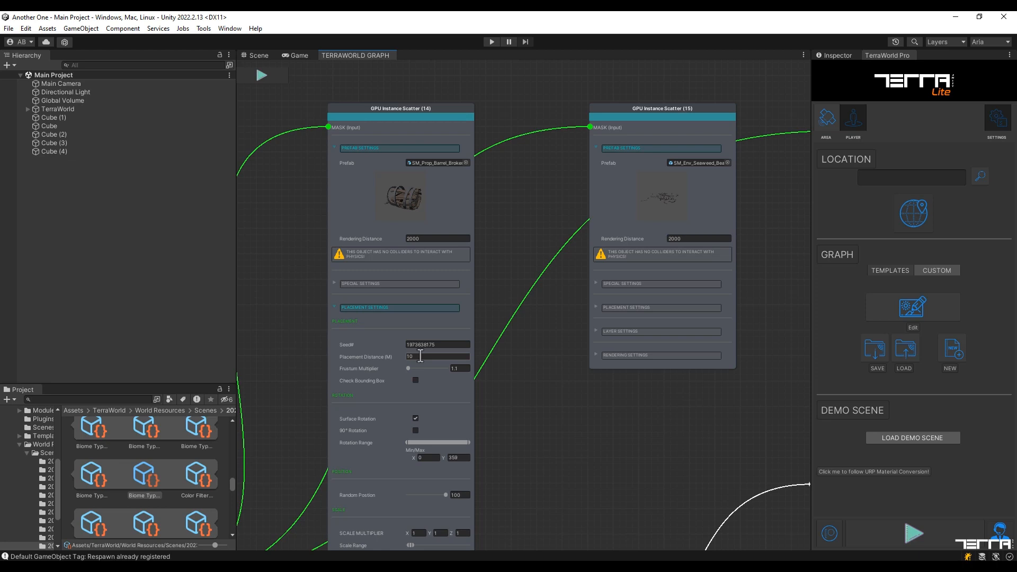
{"action": "left_click", "coordinate": [420, 356]}
{"action": "type", "text": "40"}
{"action": "left_click", "coordinate": [334, 307]}
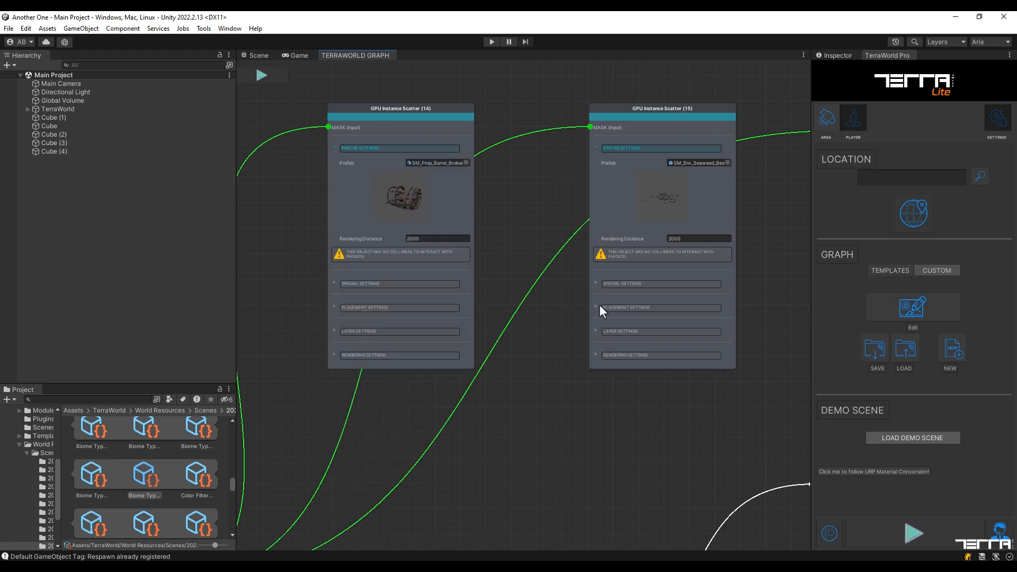
- Check the Placement Distance of the seaweed in GPU Instance Scatter (15) and the shipwreck in GPU Instance Scatter (16)
{"action": "left_click", "coordinate": [596, 307]}
{"action": "left_click", "coordinate": [675, 356]}
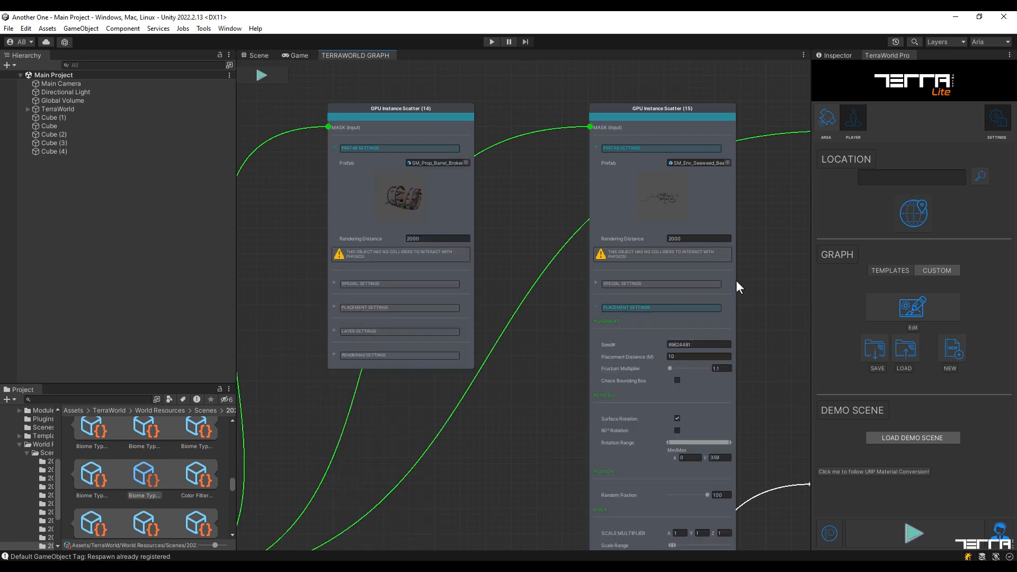
{"action": "middle_click_drag", "start_coordinate": [738, 286], "coordinate": [498, 324]}
{"action": "left_click", "coordinate": [598, 348]}
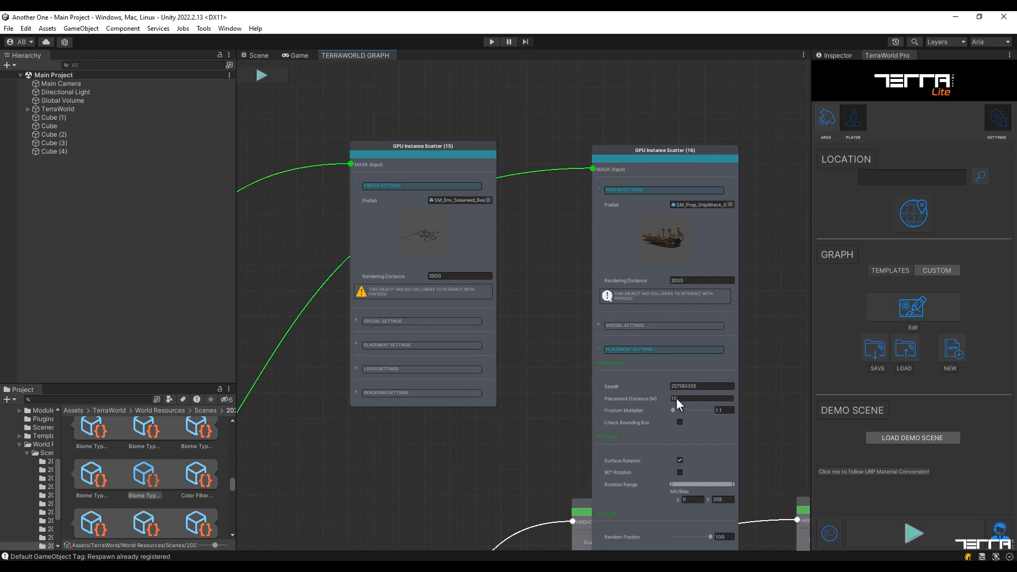
{"action": "left_click", "coordinate": [598, 190]}
{"action": "left_click", "coordinate": [598, 236]}
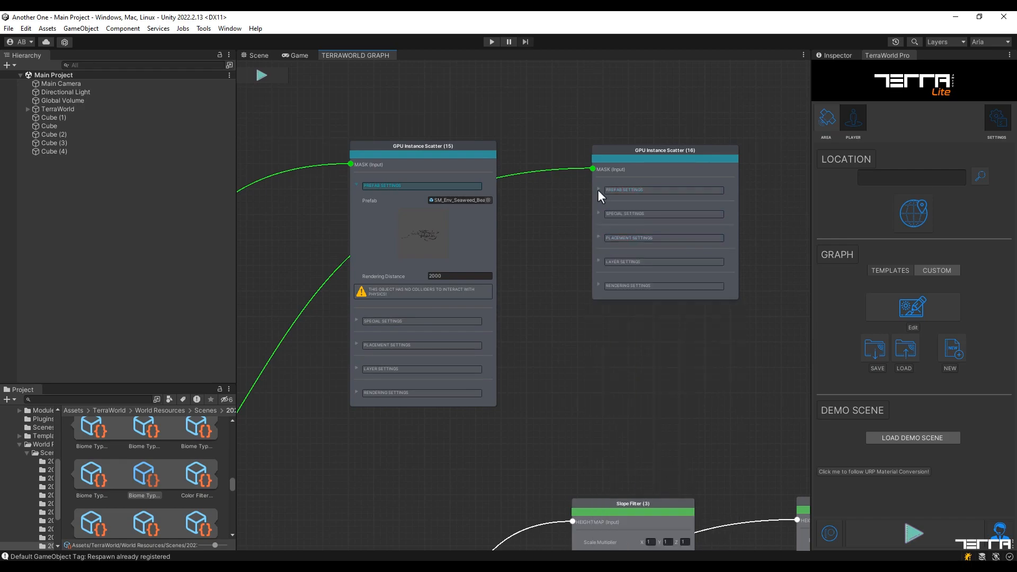
{"action": "left_click", "coordinate": [598, 189]}
- Add a GPU Instance Scatter node to the graph and place it beside the barrel's GPU Instance Scatter (14)
{"action": "scroll", "coordinate": [466, 310], "scroll_direction": "down", "scroll_amount": 3}
{"action": "middle_click_drag", "start_coordinate": [365, 330], "coordinate": [472, 310]}
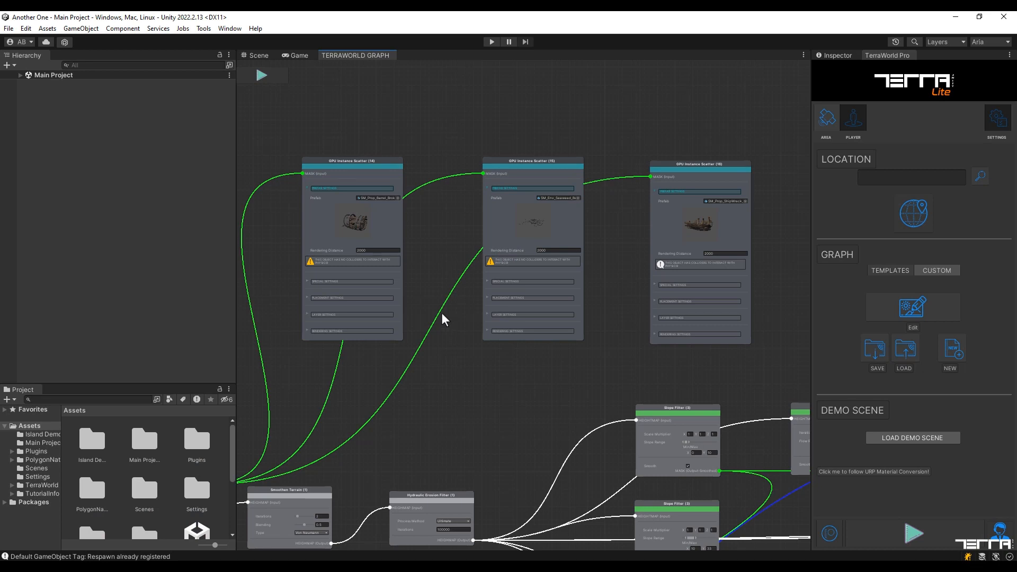
{"action": "middle_click_drag", "start_coordinate": [471, 328], "coordinate": [621, 397]}
{"action": "middle_click_drag", "start_coordinate": [386, 184], "coordinate": [441, 244]}
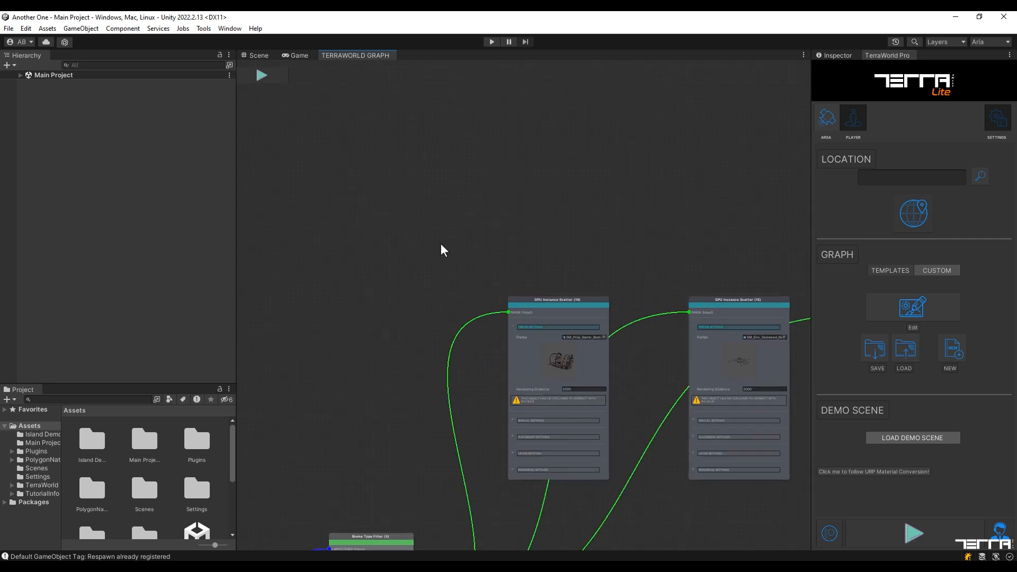
{"action": "right_click", "coordinate": [395, 136]}
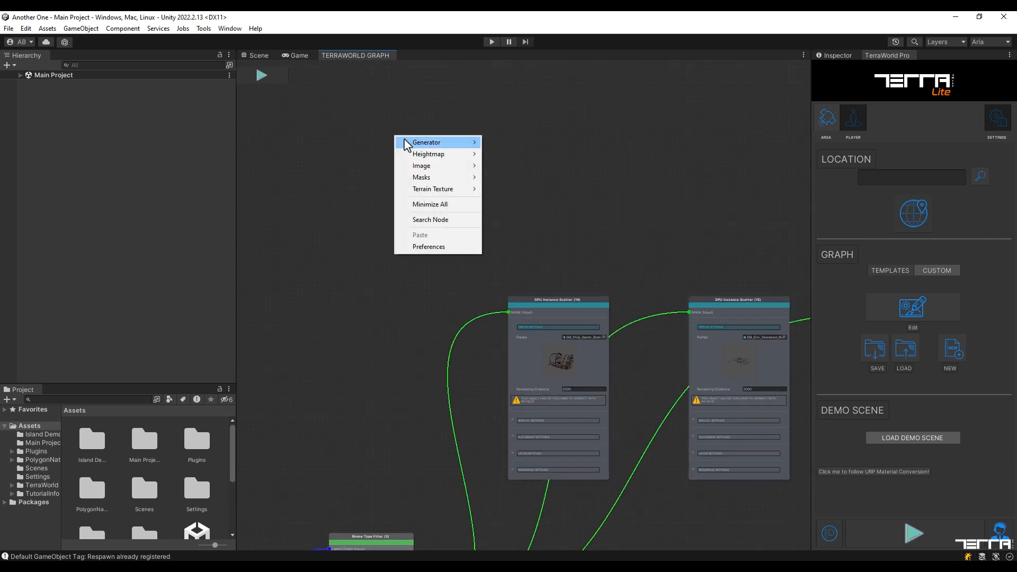
{"action": "mouse_move", "coordinate": [456, 140]}
{"action": "left_click", "coordinate": [511, 153]}
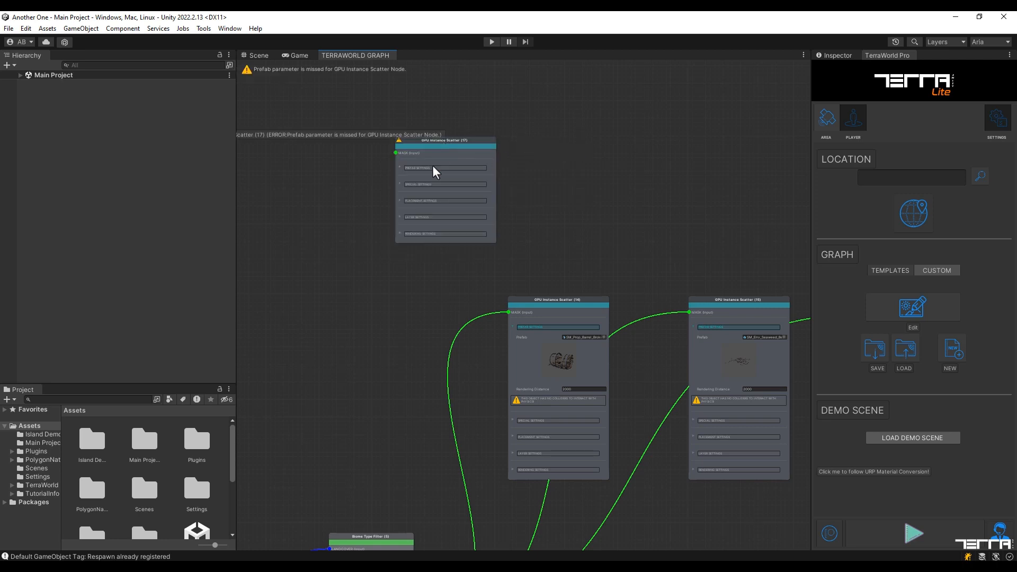
{"action": "left_click_drag", "start_coordinate": [431, 170], "coordinate": [405, 303]}
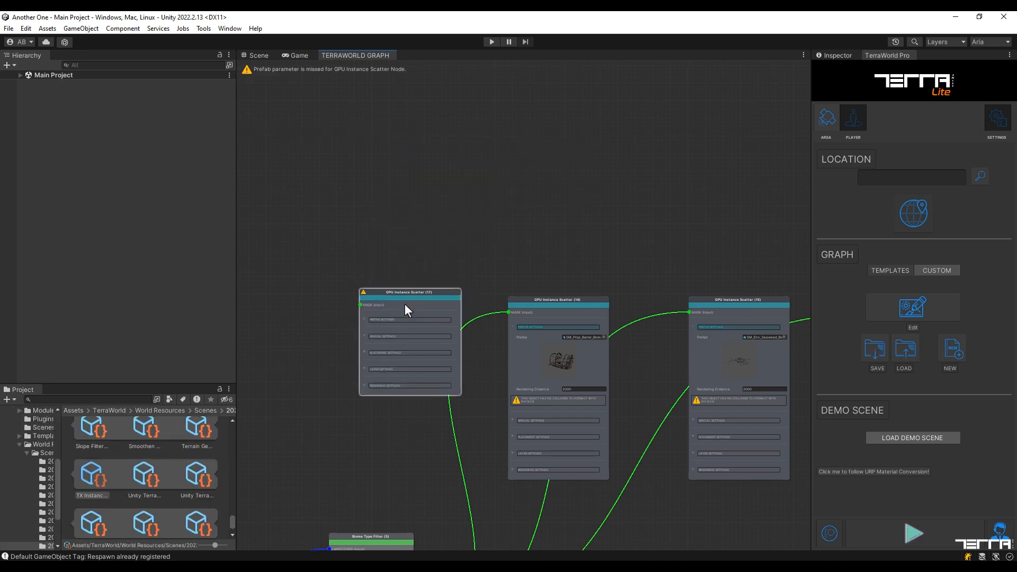
- Search the prefabs for rock_pile and assign SM_Env_Rock_Pile_04 to GPU Instance Scatter (17)
{"action": "left_click", "coordinate": [364, 320]}
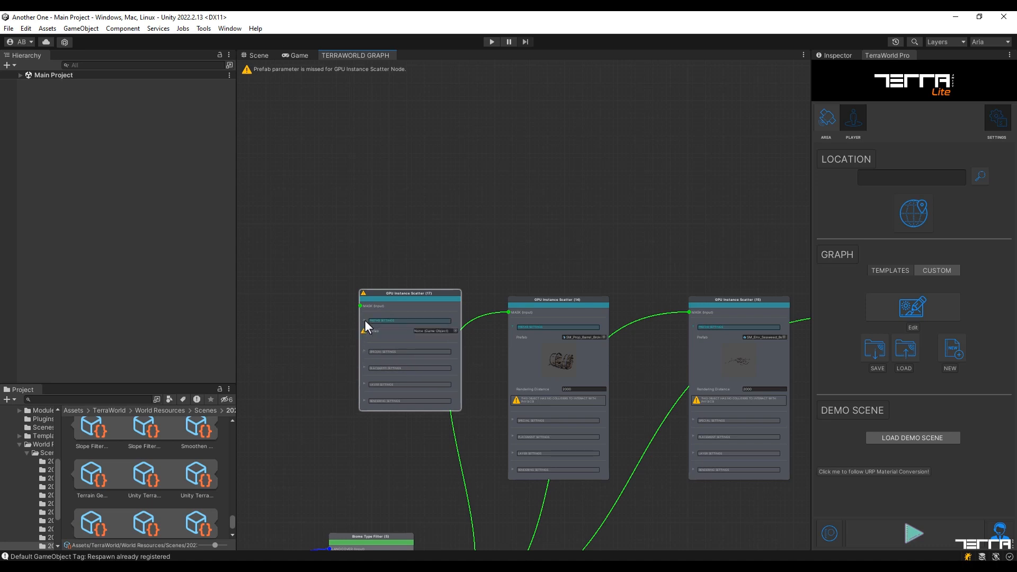
{"action": "left_click", "coordinate": [455, 331]}
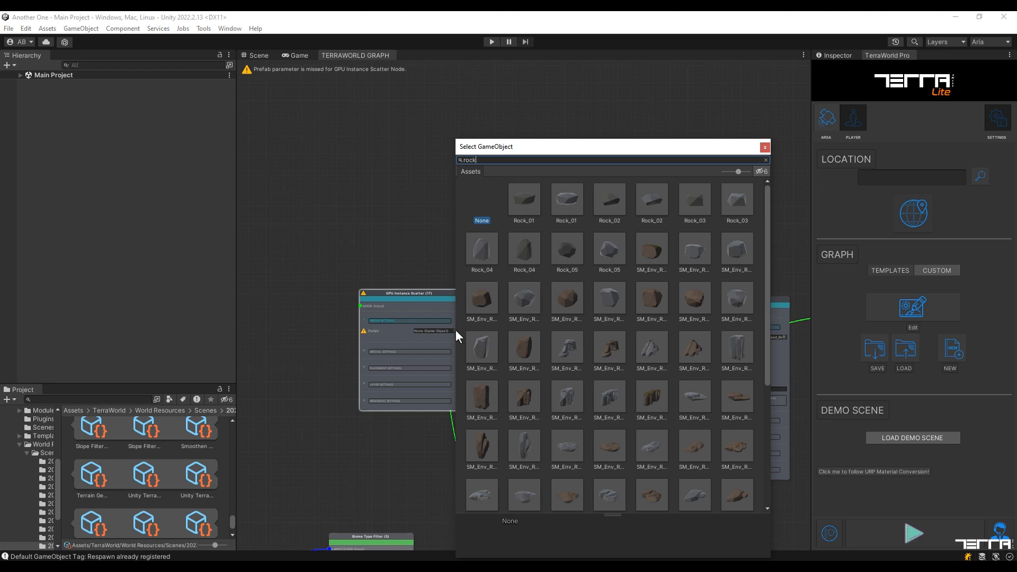
{"action": "type", "text": "_pile"}
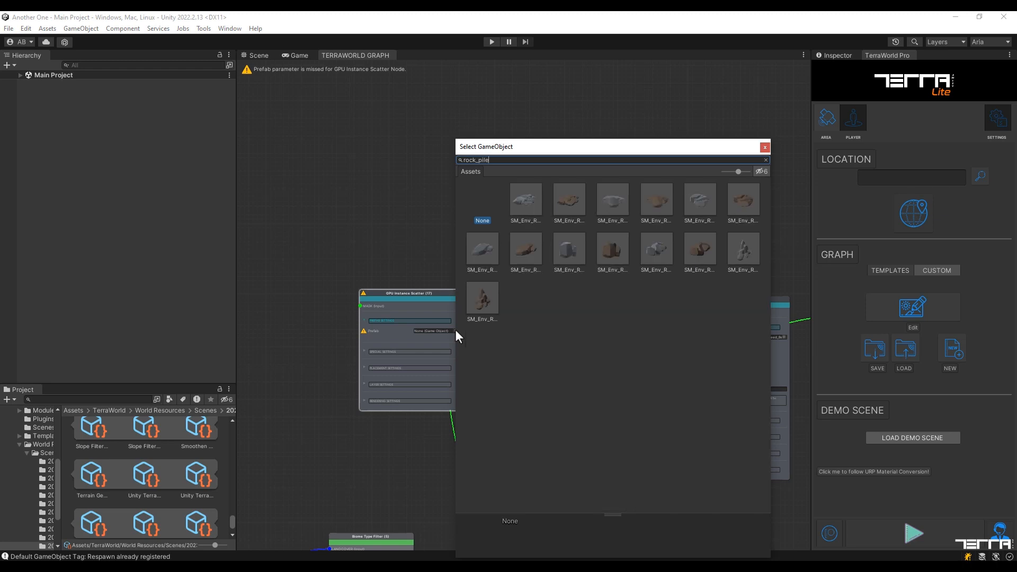
{"action": "left_click", "coordinate": [526, 248]}
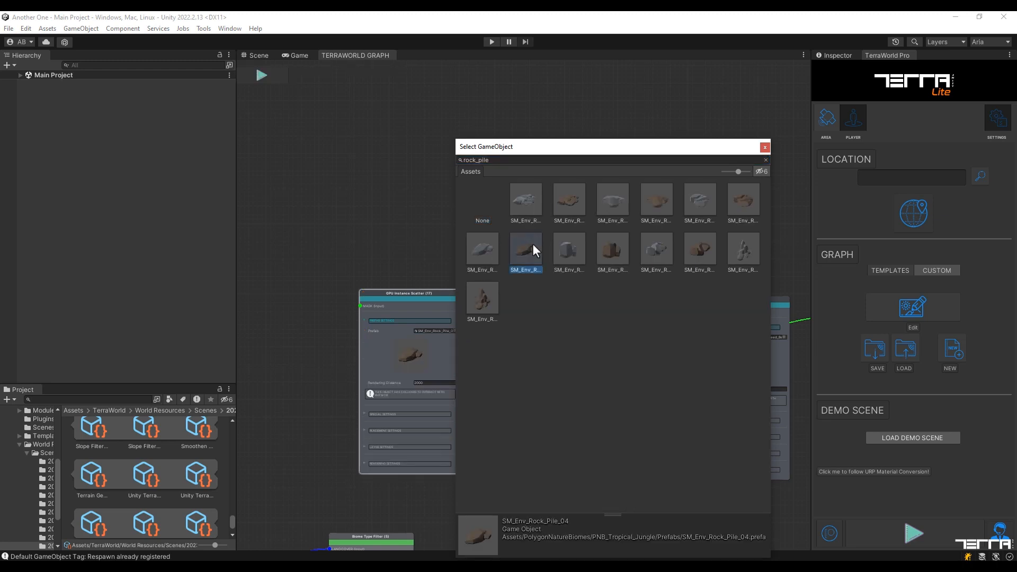
{"action": "double_click", "coordinate": [532, 243]}
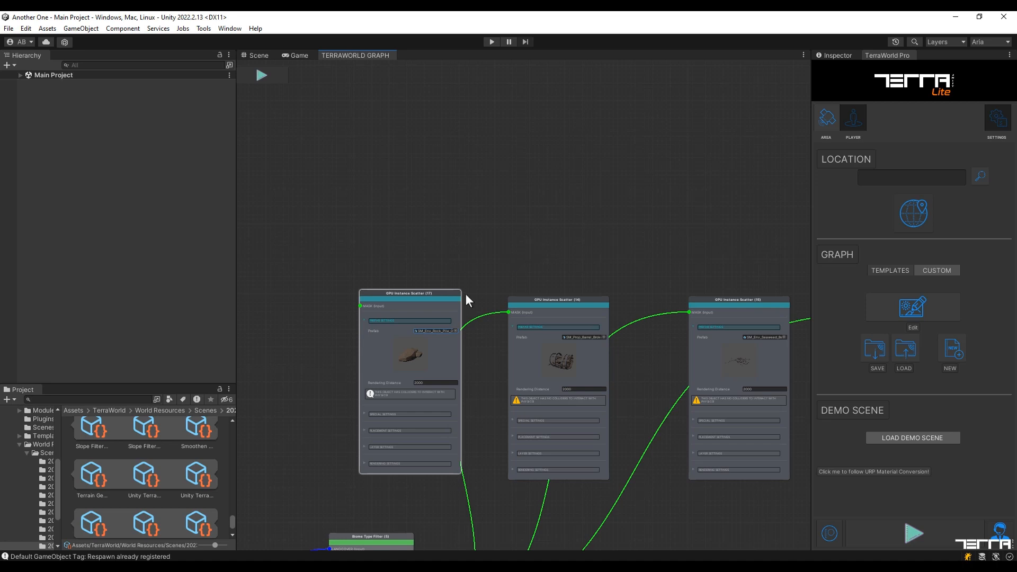
- Enable Surface Rotation for the rock pile in GPU Instance Scatter (17) and collapse its placement settings
{"action": "left_click", "coordinate": [363, 430]}
{"action": "scroll", "coordinate": [349, 447], "scroll_direction": "up", "scroll_amount": 2}
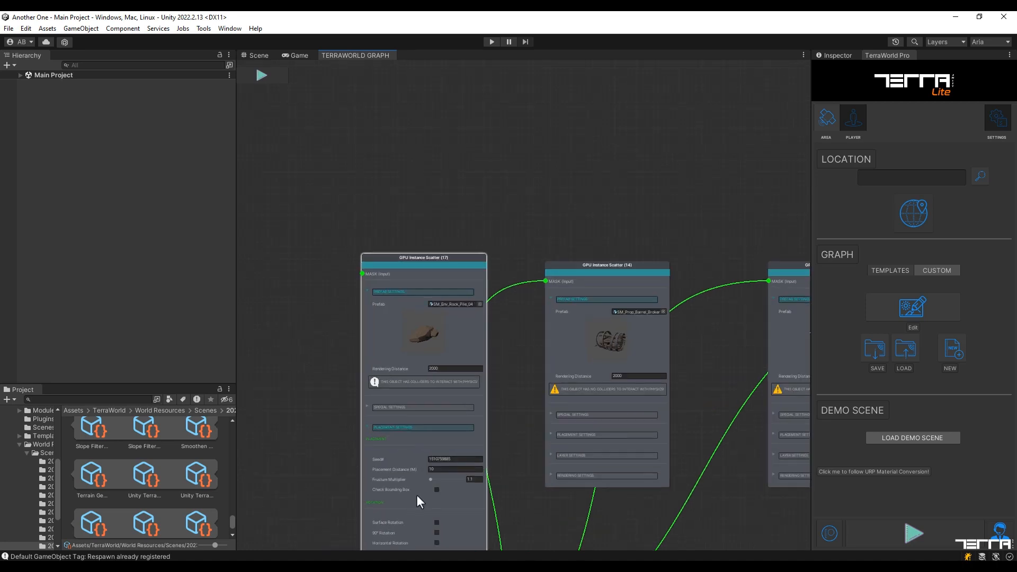
{"action": "left_click", "coordinate": [436, 522]}
{"action": "left_click", "coordinate": [366, 427]}
{"action": "scroll", "coordinate": [334, 416], "scroll_direction": "down", "scroll_amount": 2}
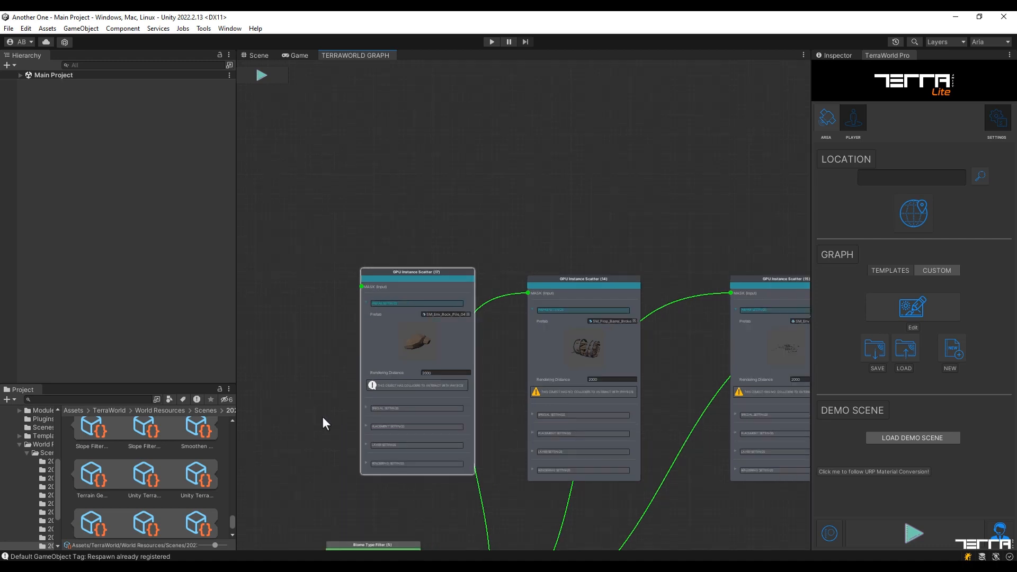
- Add an OR Mask Mixer near Biome Type Filter (5) and connect that filter and a second mask to its inputs
{"action": "middle_click_drag", "start_coordinate": [347, 408], "coordinate": [405, 344]}
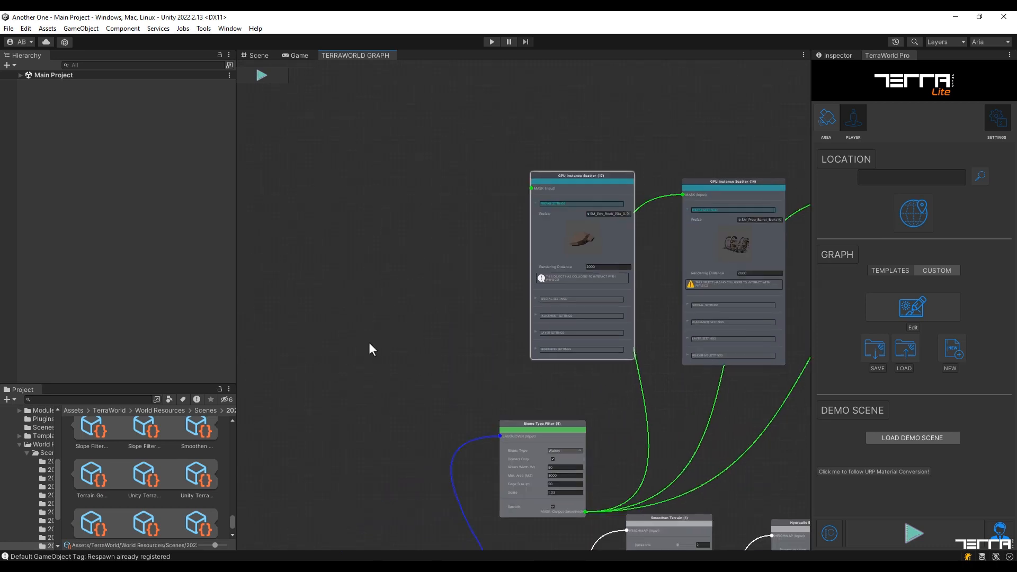
{"action": "right_click", "coordinate": [346, 319]}
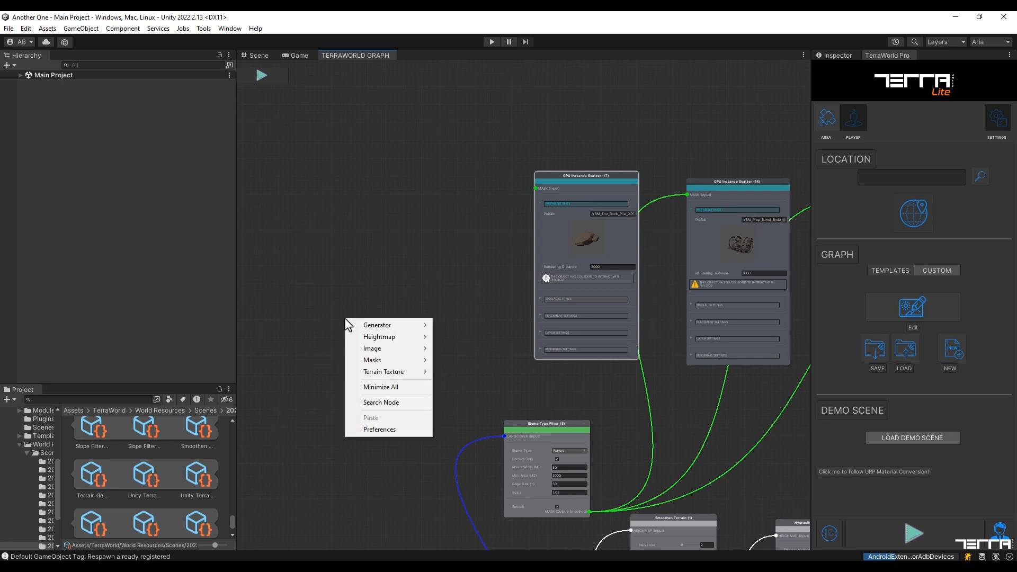
{"action": "mouse_move", "coordinate": [371, 361]}
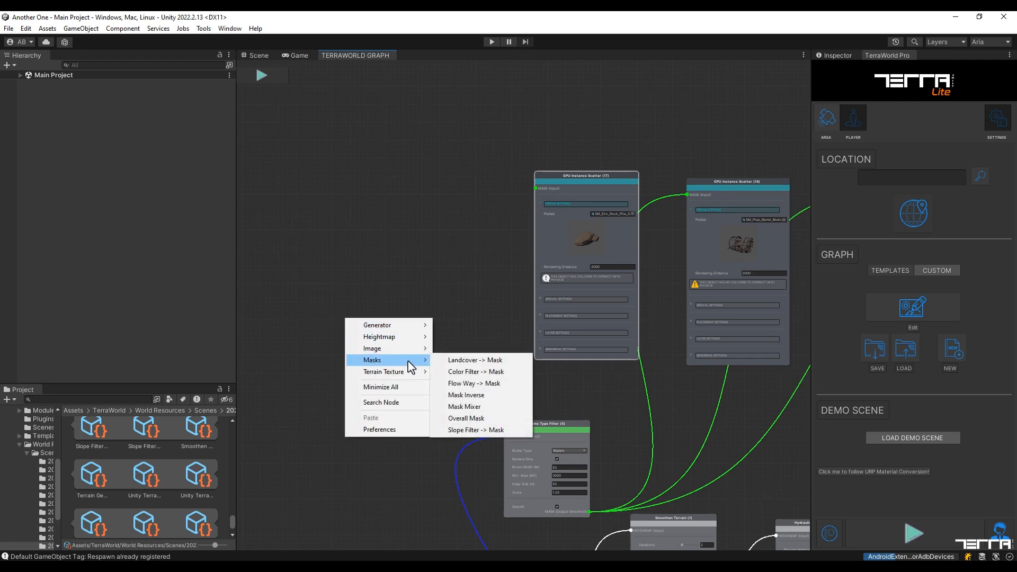
{"action": "left_click", "coordinate": [456, 407]}
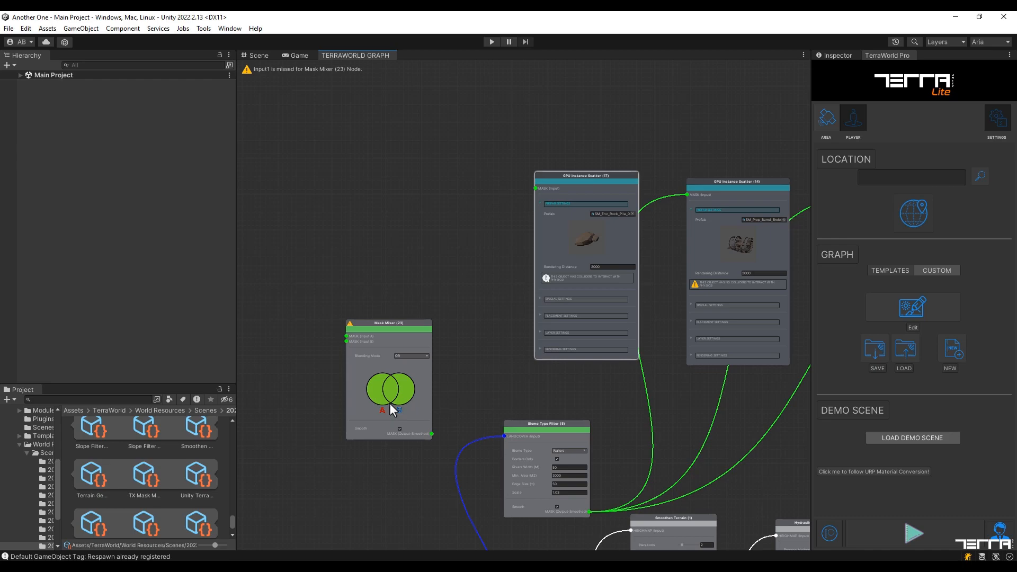
{"action": "left_click_drag", "start_coordinate": [589, 512], "coordinate": [346, 336]}
{"action": "middle_click_drag", "start_coordinate": [347, 336], "coordinate": [517, 322]}
{"action": "scroll", "coordinate": [296, 193], "scroll_direction": "up", "scroll_amount": 2}
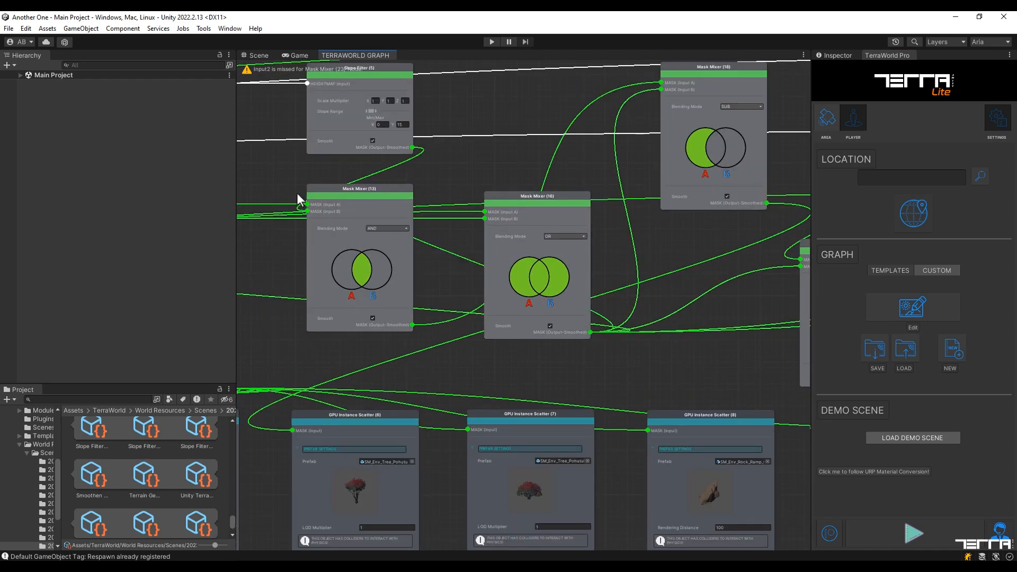
{"action": "middle_click_drag", "start_coordinate": [297, 193], "coordinate": [561, 339]}
{"action": "scroll", "coordinate": [726, 313], "scroll_direction": "down", "scroll_amount": 2}
{"action": "middle_click_drag", "start_coordinate": [726, 313], "coordinate": [364, 313]}
- Add a SUB Mask Mixer with Mask Mixer (23) as input B and connect its output to the rock pile's GPU Instance Scatter (17)
{"action": "right_click", "coordinate": [339, 144]}
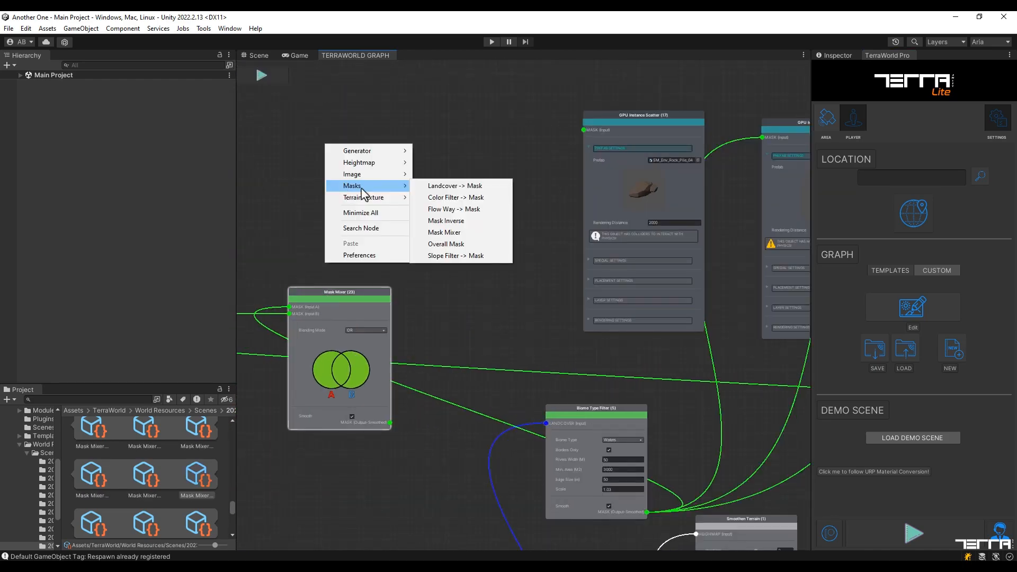
{"action": "left_click", "coordinate": [454, 231]}
{"action": "scroll", "coordinate": [366, 175], "scroll_direction": "up", "scroll_amount": 2}
{"action": "scroll", "coordinate": [535, 265], "scroll_direction": "down", "scroll_amount": 2}
{"action": "middle_click_drag", "start_coordinate": [472, 325], "coordinate": [551, 358]}
{"action": "scroll", "coordinate": [550, 351], "scroll_direction": "down", "scroll_amount": 2}
{"action": "middle_click_drag", "start_coordinate": [553, 278], "coordinate": [386, 300]}
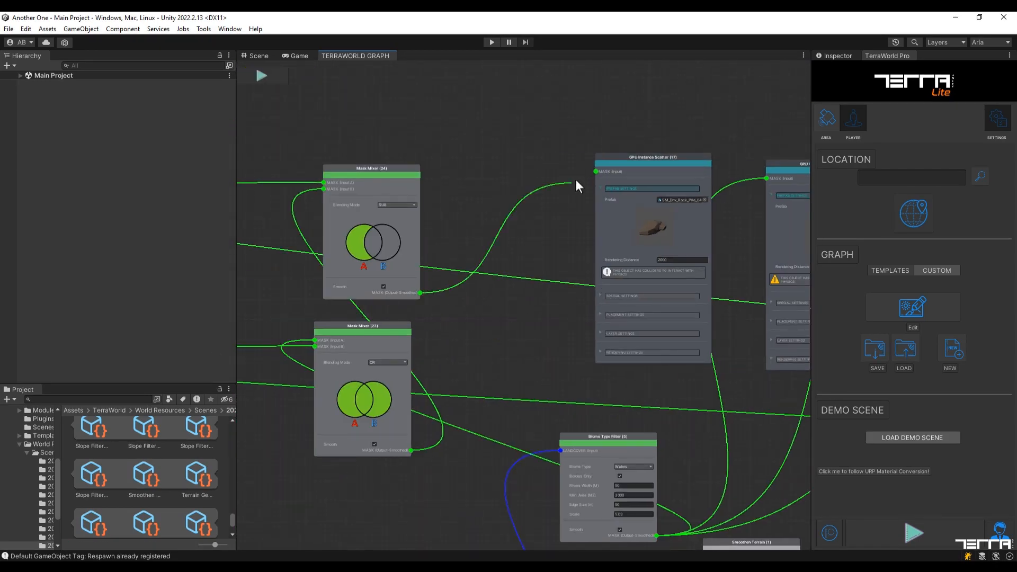
{"action": "middle_click_drag", "start_coordinate": [575, 179], "coordinate": [477, 287]}
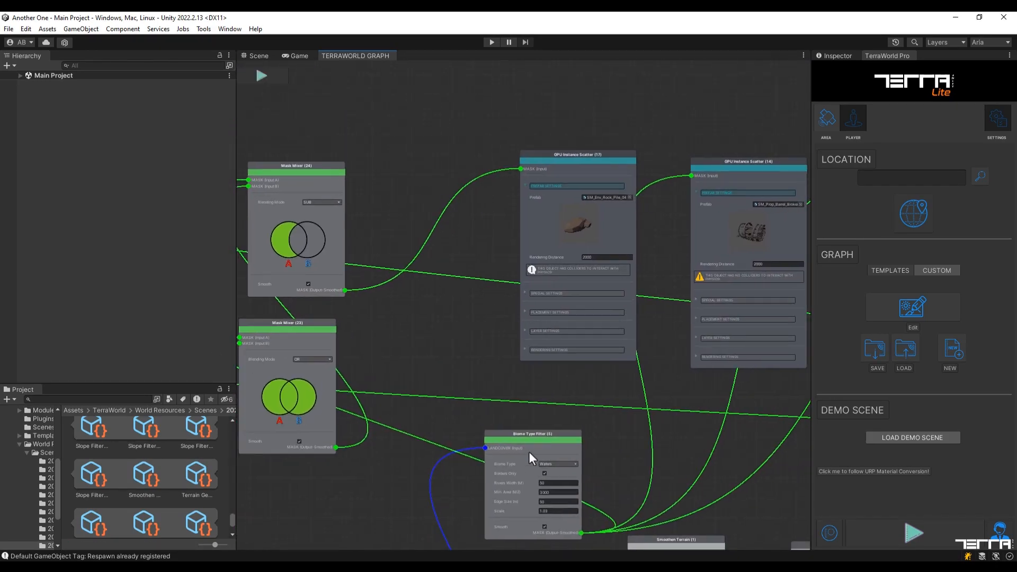
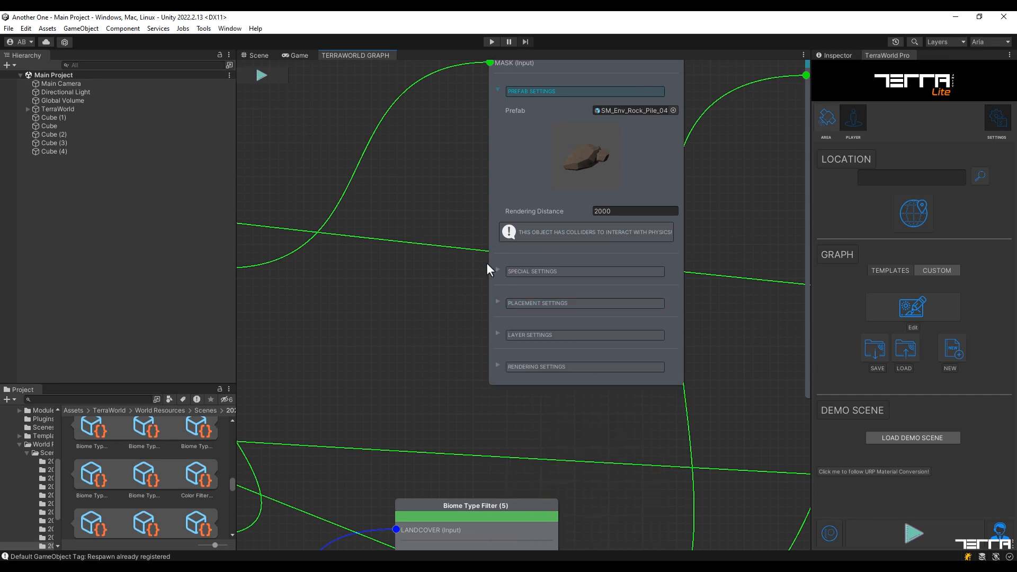
- Inspect the rocks, vegetation and barrel placement in the 3D scene
{"action": "scroll", "coordinate": [483, 265], "scroll_direction": "down", "scroll_amount": 5}
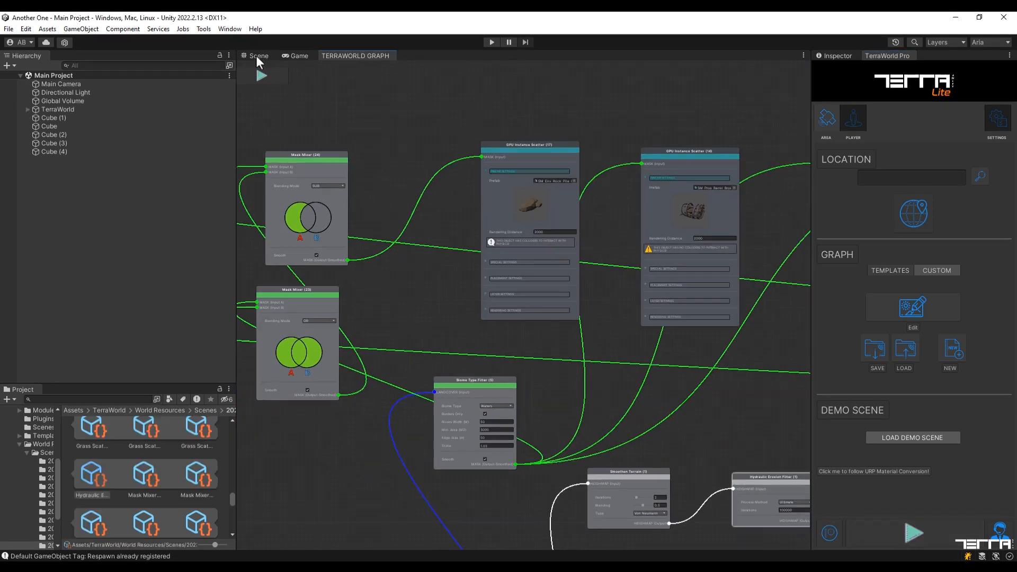
{"action": "left_click", "coordinate": [255, 56]}
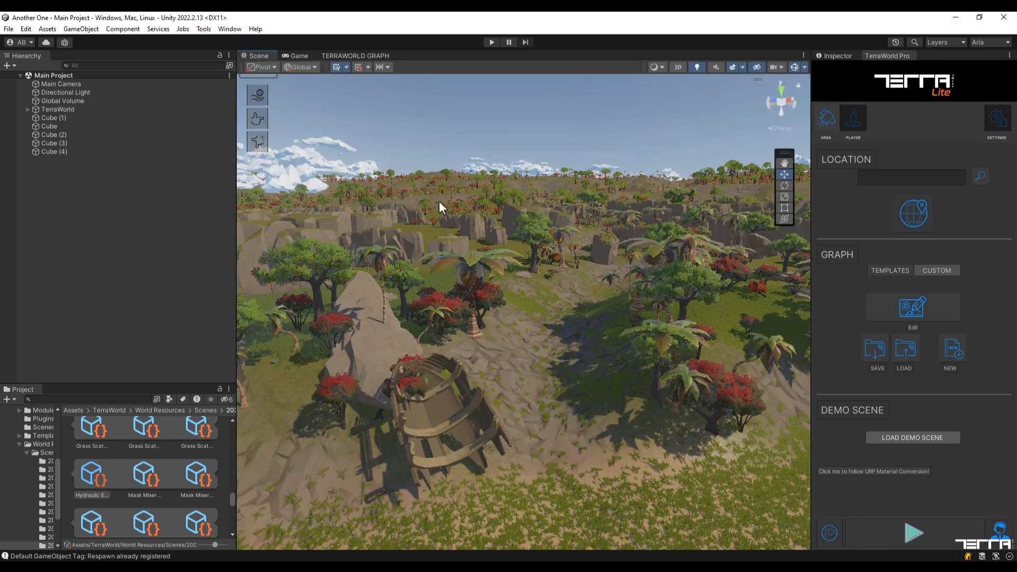
{"action": "mouse_move", "coordinate": [431, 199]}
{"action": "right_mouse_down"}
{"action": "mouse_move", "coordinate": [540, 220]}
{"action": "mouse_move", "coordinate": [553, 246]}
{"action": "mouse_move", "coordinate": [470, 224]}
{"action": "mouse_move", "coordinate": [192, 228]}
{"action": "mouse_move", "coordinate": [465, 271]}
{"action": "mouse_move", "coordinate": [583, 236]}
{"action": "mouse_move", "coordinate": [429, 210]}
{"action": "right_mouse_up"}
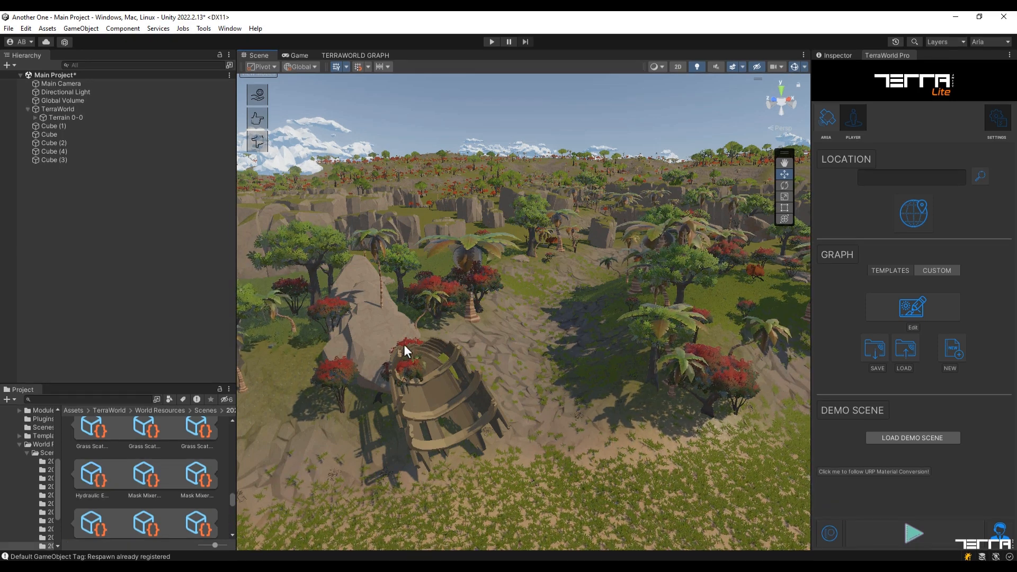
- Add a Mask Mixer to the graph between Biome Type Filter (4) and the Unity Terrain Layer texture nodes (5) and (6)
{"action": "left_click", "coordinate": [369, 56]}
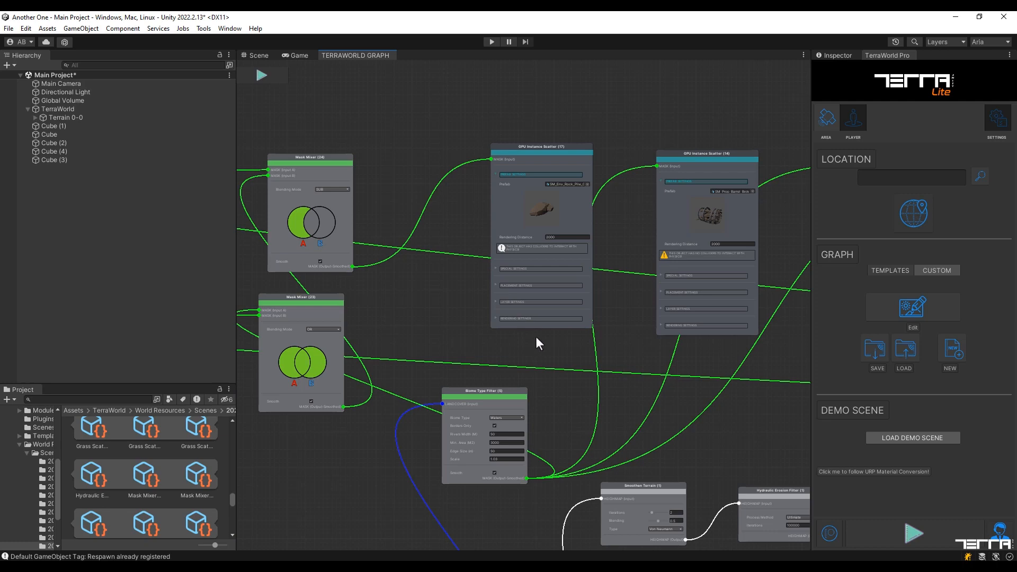
{"action": "scroll", "coordinate": [536, 336], "scroll_direction": "down", "scroll_amount": 2}
{"action": "middle_click_drag", "start_coordinate": [578, 335], "coordinate": [296, 154]}
{"action": "middle_click_drag", "start_coordinate": [767, 509], "coordinate": [296, 371]}
{"action": "middle_click_drag", "start_coordinate": [782, 309], "coordinate": [378, 325]}
{"action": "scroll", "coordinate": [684, 252], "scroll_direction": "up", "scroll_amount": 2}
{"action": "middle_click_drag", "start_coordinate": [684, 252], "coordinate": [619, 235]}
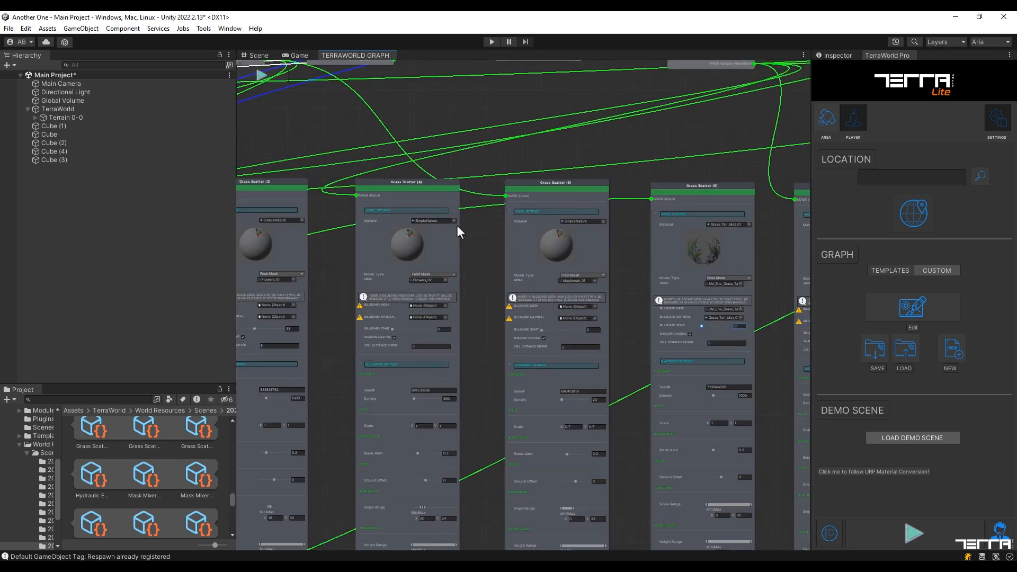
{"action": "middle_click_drag", "start_coordinate": [457, 224], "coordinate": [631, 187]}
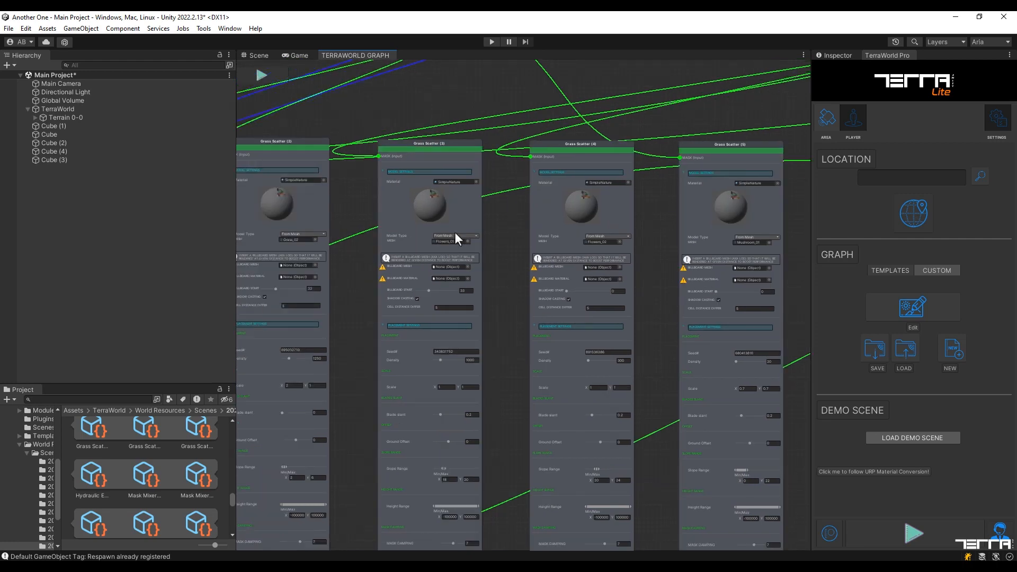
{"action": "middle_click_drag", "start_coordinate": [351, 248], "coordinate": [601, 192]}
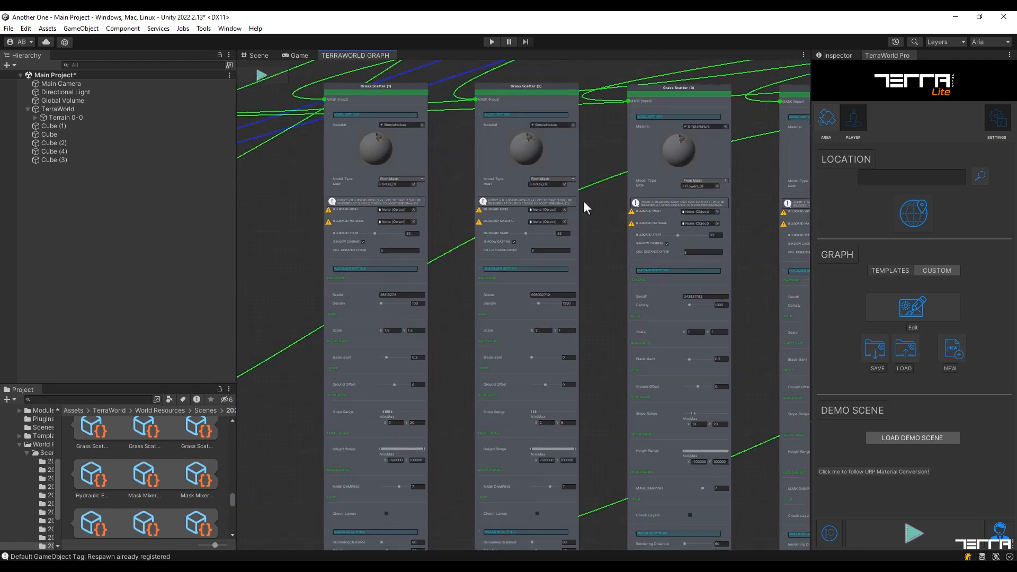
{"action": "middle_click_drag", "start_coordinate": [384, 344], "coordinate": [566, 233]}
{"action": "middle_click_drag", "start_coordinate": [363, 331], "coordinate": [550, 264]}
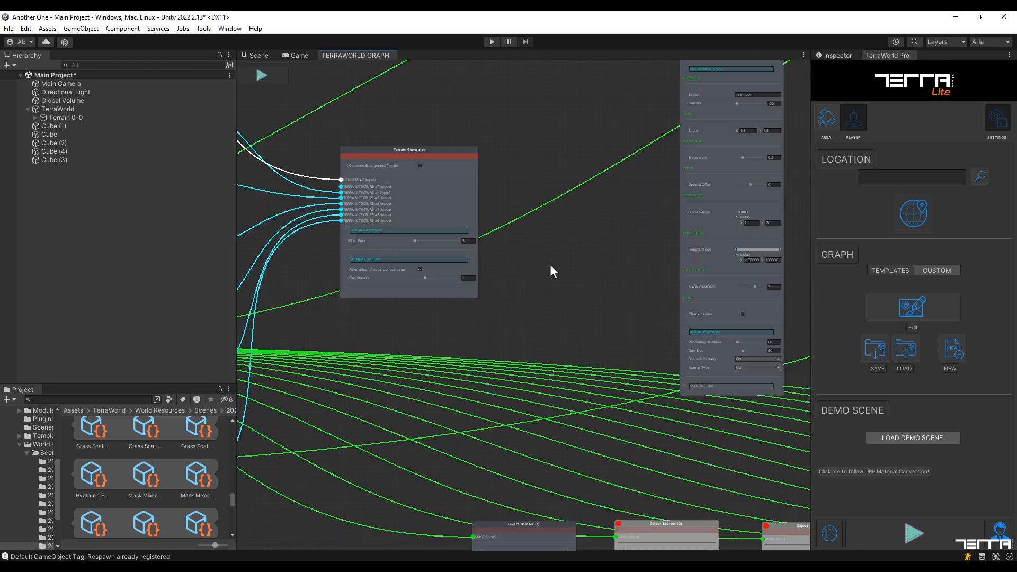
{"action": "middle_click_drag", "start_coordinate": [278, 312], "coordinate": [307, 306]}
{"action": "middle_click_drag", "start_coordinate": [448, 281], "coordinate": [515, 295]}
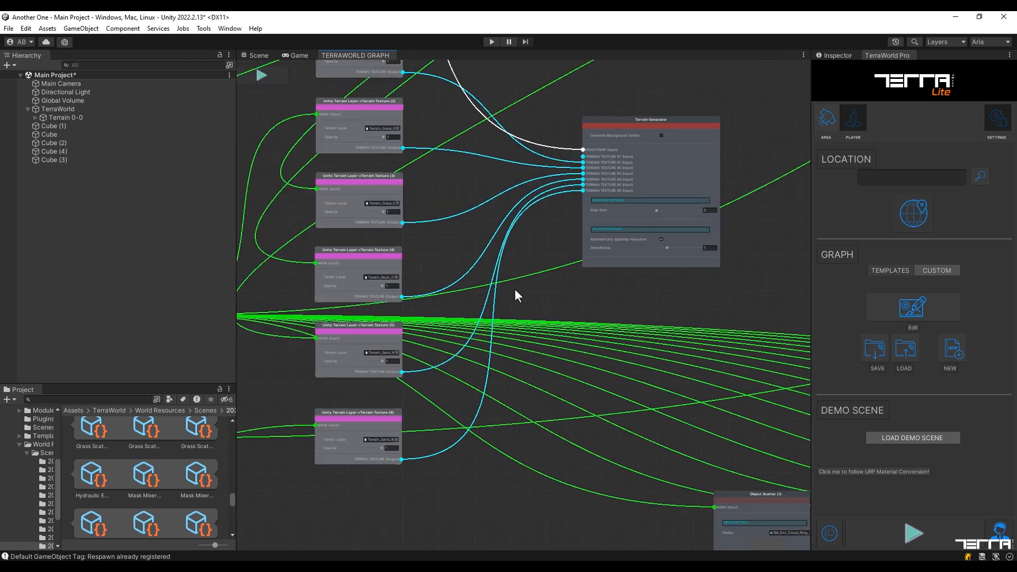
{"action": "middle_click_drag", "start_coordinate": [386, 332], "coordinate": [475, 314]}
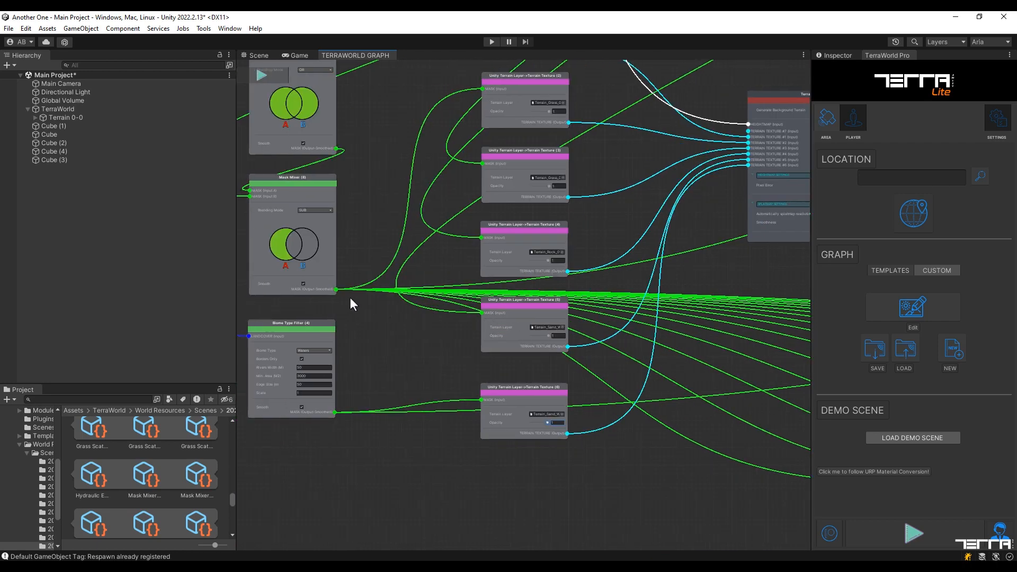
{"action": "middle_click_drag", "start_coordinate": [350, 297], "coordinate": [411, 302]}
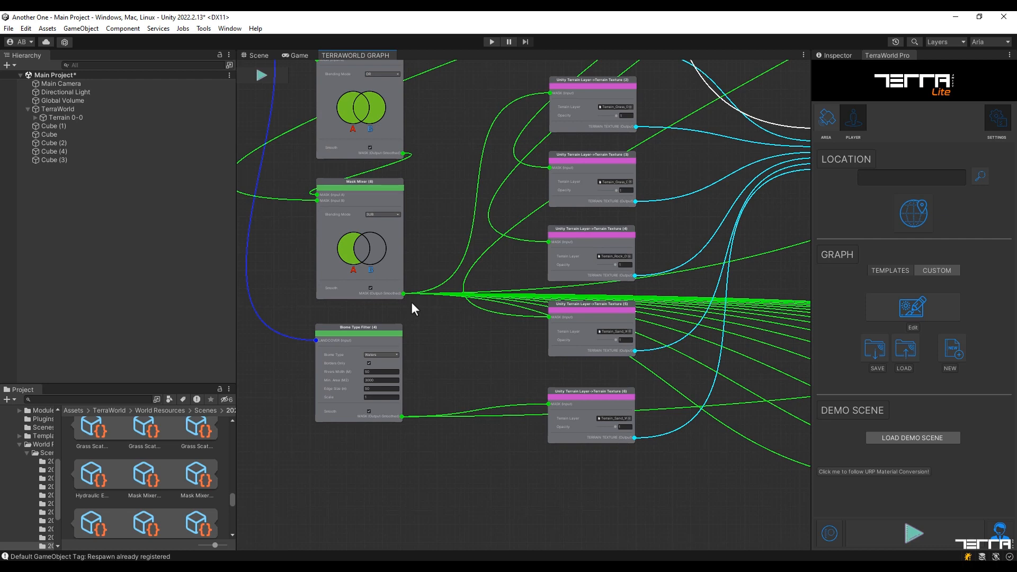
{"action": "right_click", "coordinate": [447, 318]}
{"action": "mouse_move", "coordinate": [461, 355]}
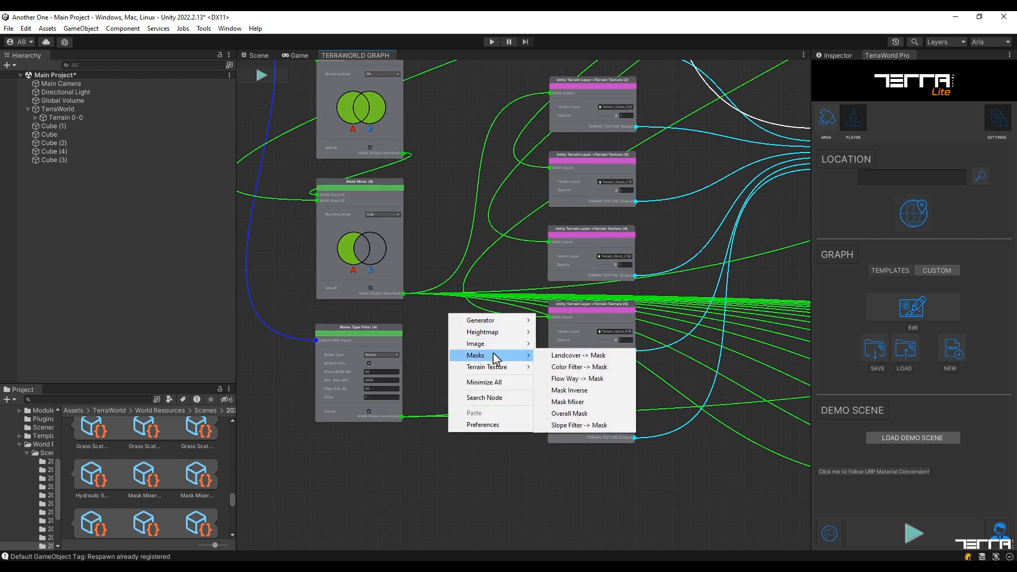
{"action": "left_click", "coordinate": [570, 402]}
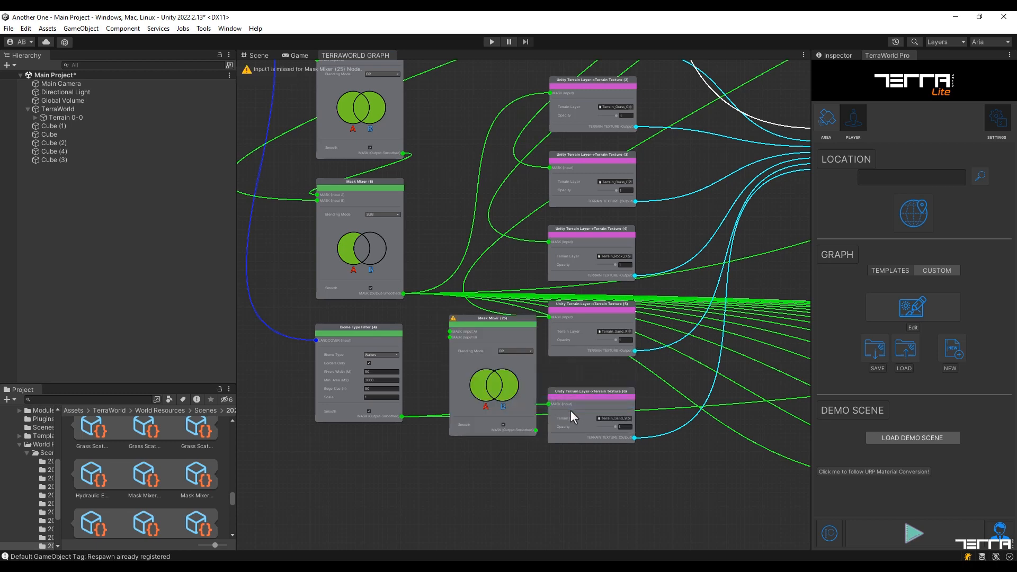
- Connect the SUB mixer above Biome Type Filter (4) to input A of Mask Mixer (25) and set its blending mode to SUB
{"action": "left_click_drag", "start_coordinate": [403, 293], "coordinate": [450, 332]}
{"action": "scroll", "coordinate": [498, 351], "scroll_direction": "up", "scroll_amount": 3}
{"action": "left_click", "coordinate": [513, 352]}
{"action": "left_click", "coordinate": [511, 386]}
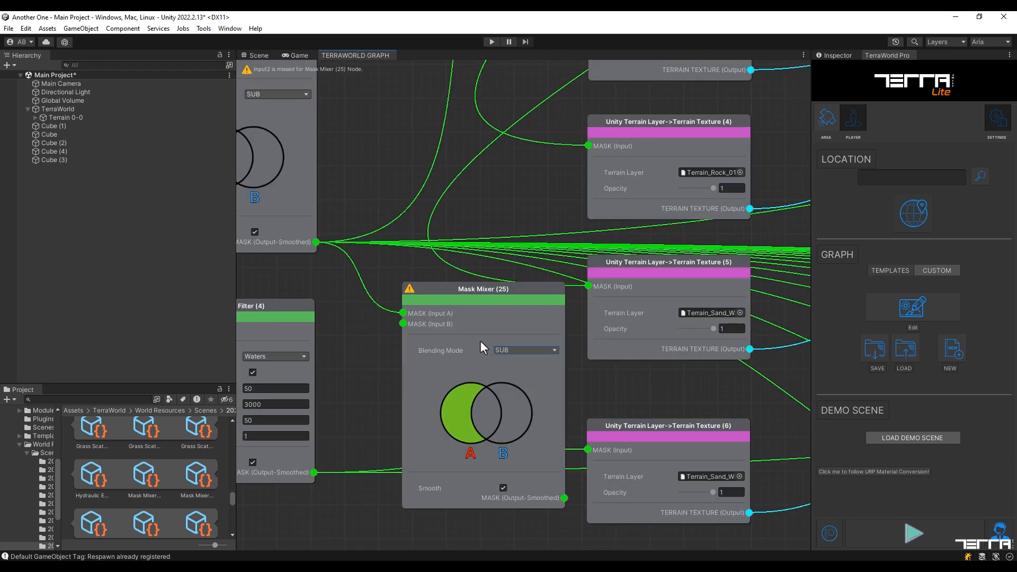
- Connect the output of the OR mixer, Mask Mixer (23), to input B of Mask Mixer (25)
{"action": "scroll", "coordinate": [480, 341], "scroll_direction": "down", "scroll_amount": 5}
{"action": "middle_click_drag", "start_coordinate": [465, 170], "coordinate": [529, 439]}
{"action": "scroll", "coordinate": [441, 230], "scroll_direction": "down", "scroll_amount": 3}
{"action": "middle_click_drag", "start_coordinate": [441, 230], "coordinate": [518, 399]}
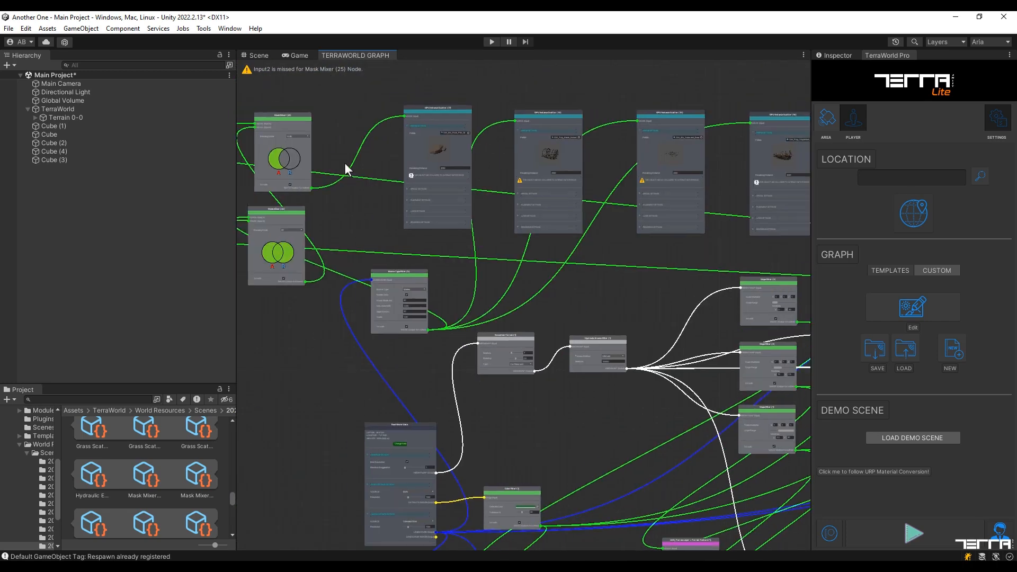
{"action": "middle_click_drag", "start_coordinate": [321, 219], "coordinate": [358, 214]}
{"action": "left_click", "coordinate": [342, 278]}
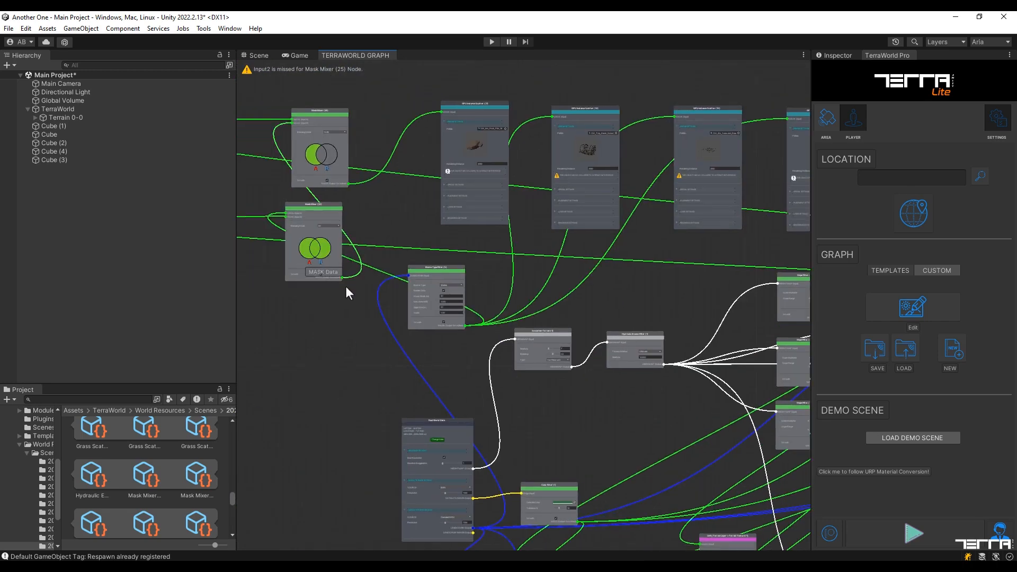
{"action": "middle_click_drag", "start_coordinate": [484, 299], "coordinate": [460, 88]}
{"action": "middle_click_drag", "start_coordinate": [488, 480], "coordinate": [480, 353]}
{"action": "scroll", "coordinate": [594, 435], "scroll_direction": "up", "scroll_amount": 5}
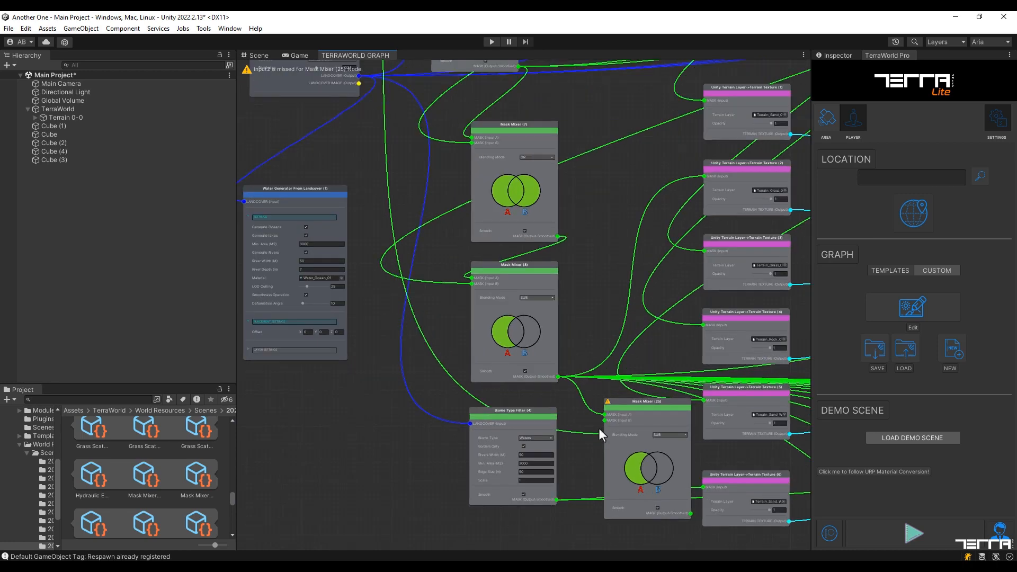
{"action": "left_click", "coordinate": [605, 418]}
{"action": "scroll", "coordinate": [605, 418], "scroll_direction": "down", "scroll_amount": 1}
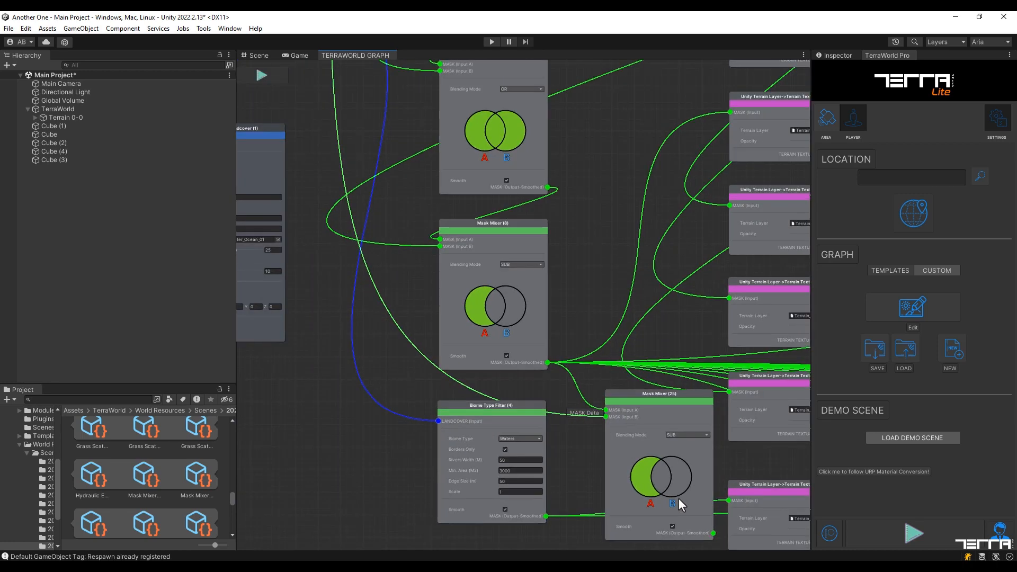
- Connect the output of Mask Mixer (25) to the mask input of the seaweed's Grass Scatter (6)
{"action": "middle_click_drag", "start_coordinate": [715, 513], "coordinate": [572, 374]}
{"action": "scroll", "coordinate": [576, 375], "scroll_direction": "down", "scroll_amount": 1}
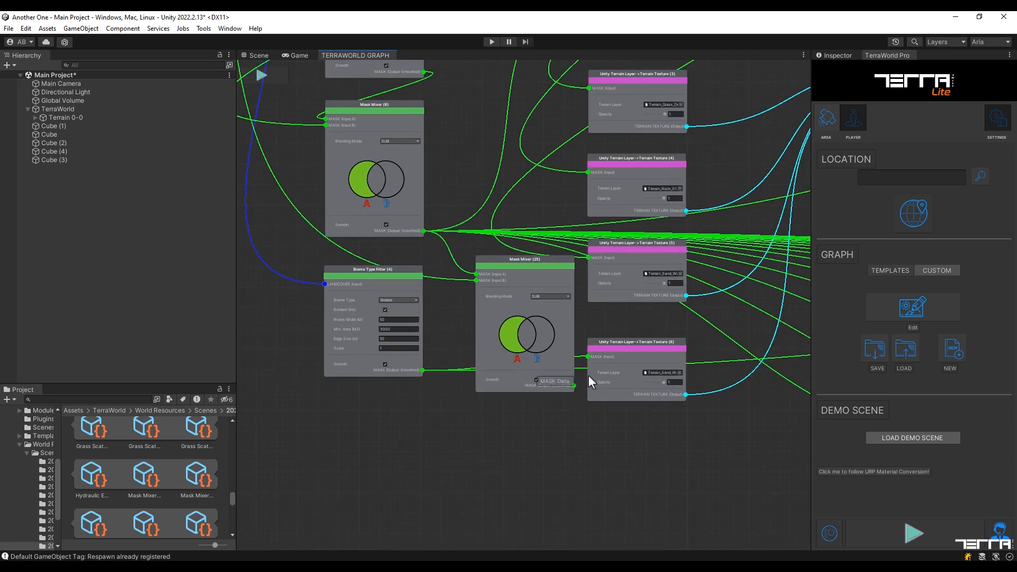
{"action": "middle_click_drag", "start_coordinate": [699, 291], "coordinate": [390, 411]}
{"action": "middle_click_drag", "start_coordinate": [752, 223], "coordinate": [276, 413]}
{"action": "middle_click_drag", "start_coordinate": [804, 192], "coordinate": [479, 328]}
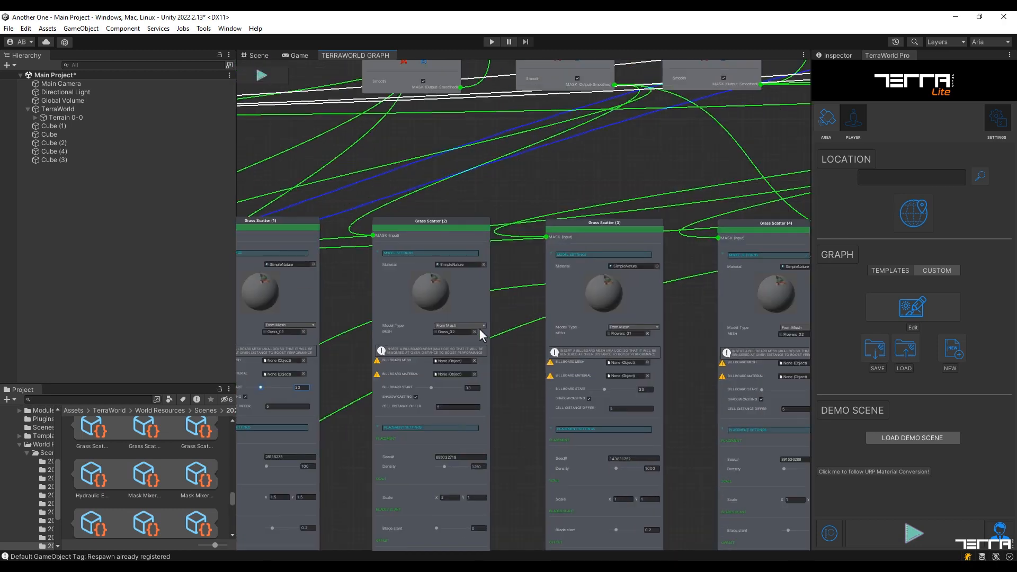
{"action": "middle_click_drag", "start_coordinate": [805, 270], "coordinate": [568, 313]}
{"action": "middle_click_drag", "start_coordinate": [598, 227], "coordinate": [574, 272]}
{"action": "middle_click_drag", "start_coordinate": [794, 348], "coordinate": [681, 332]}
{"action": "scroll", "coordinate": [670, 318], "scroll_direction": "up", "scroll_amount": 2}
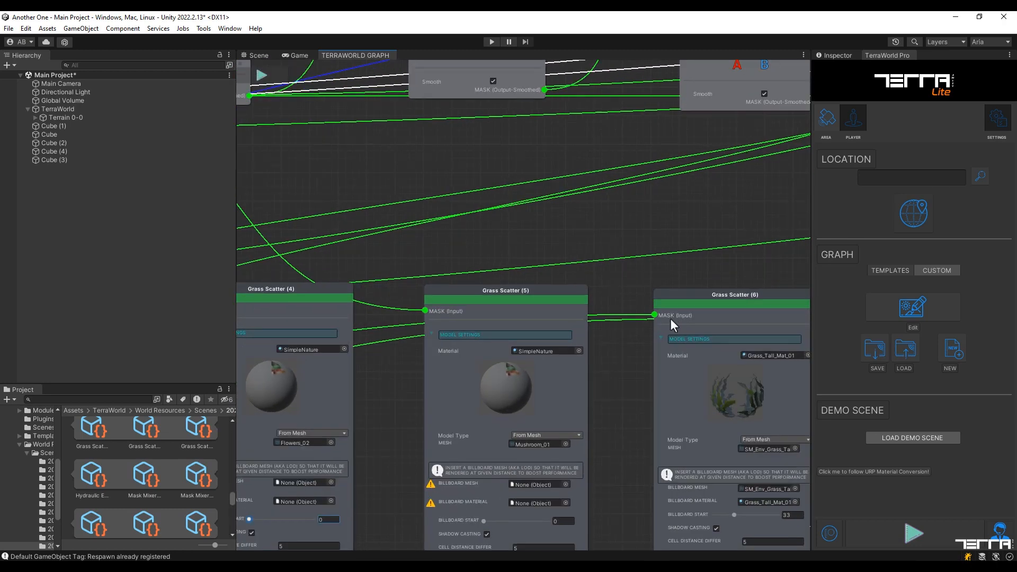
{"action": "scroll", "coordinate": [670, 319], "scroll_direction": "up", "scroll_amount": 2}
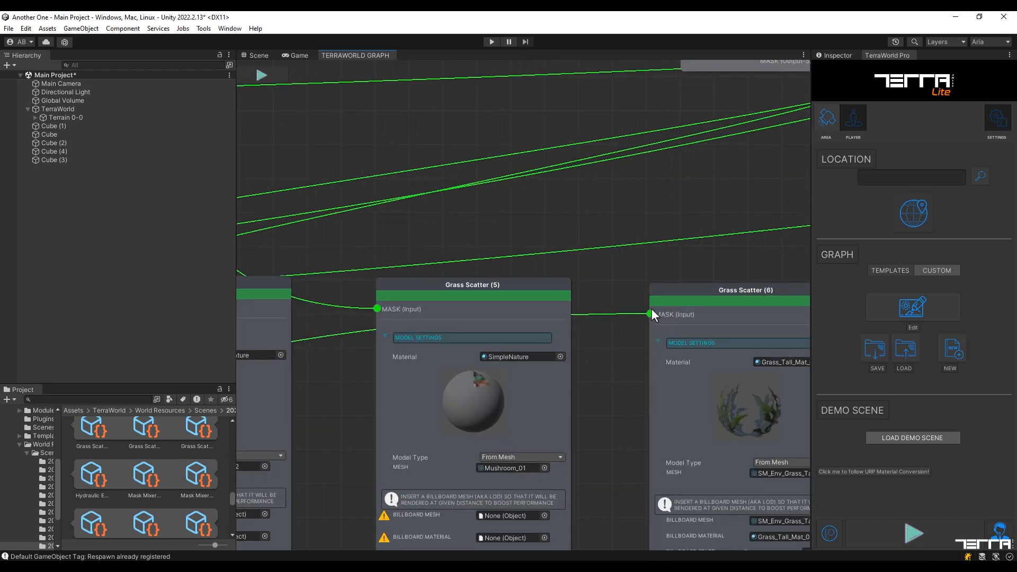
- Regenerate the world from the updated graph, recreating the existing Terrain object
{"action": "scroll", "coordinate": [651, 314], "scroll_direction": "down", "scroll_amount": 4}
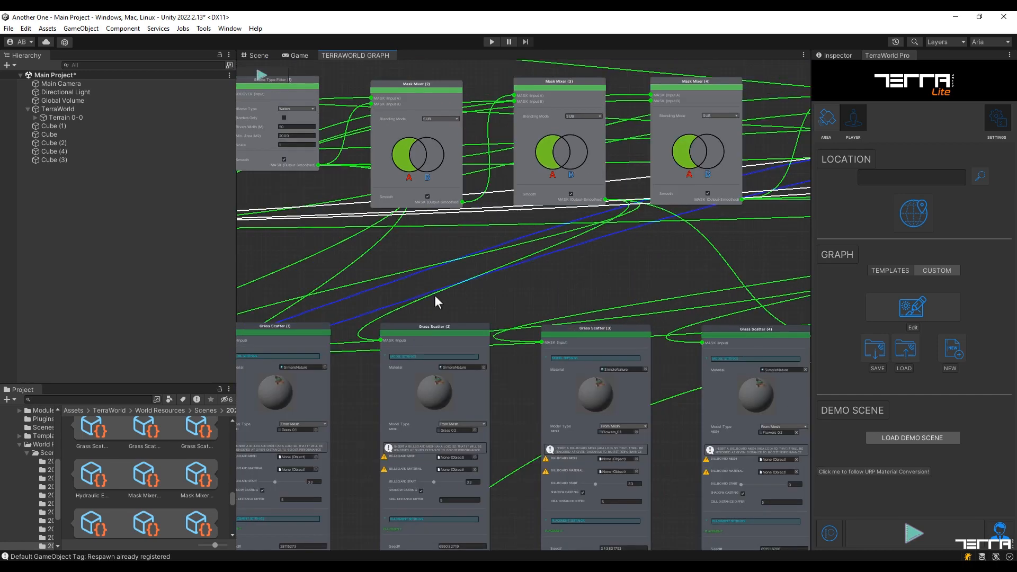
{"action": "scroll", "coordinate": [435, 294], "scroll_direction": "down", "scroll_amount": 3}
{"action": "middle_click_drag", "start_coordinate": [532, 298], "coordinate": [732, 305]}
{"action": "middle_click_drag", "start_coordinate": [277, 256], "coordinate": [675, 290]}
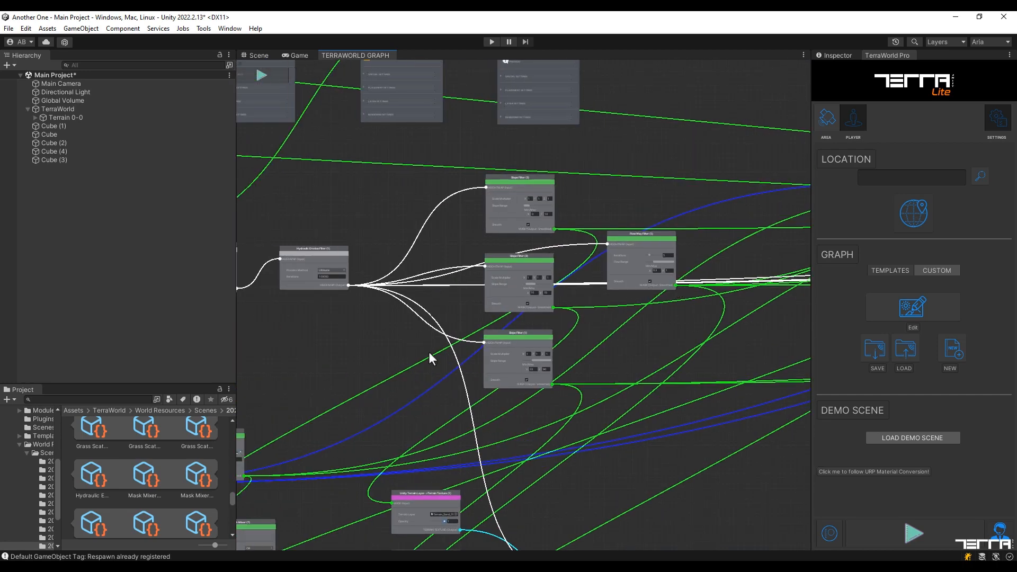
{"action": "middle_click_drag", "start_coordinate": [360, 321], "coordinate": [645, 339]}
{"action": "middle_click_drag", "start_coordinate": [582, 380], "coordinate": [641, 364]}
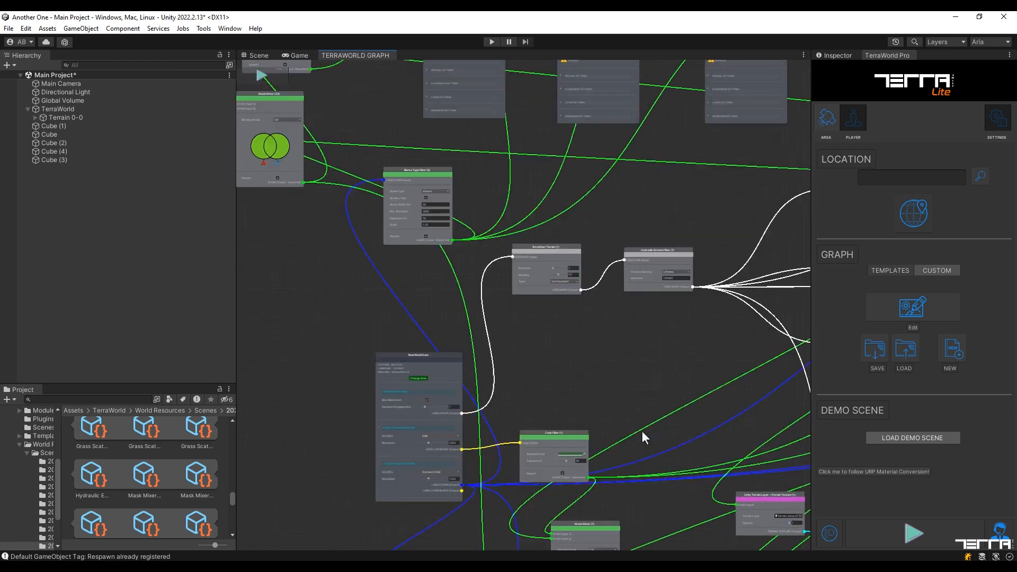
{"action": "middle_click_drag", "start_coordinate": [559, 244], "coordinate": [563, 392]}
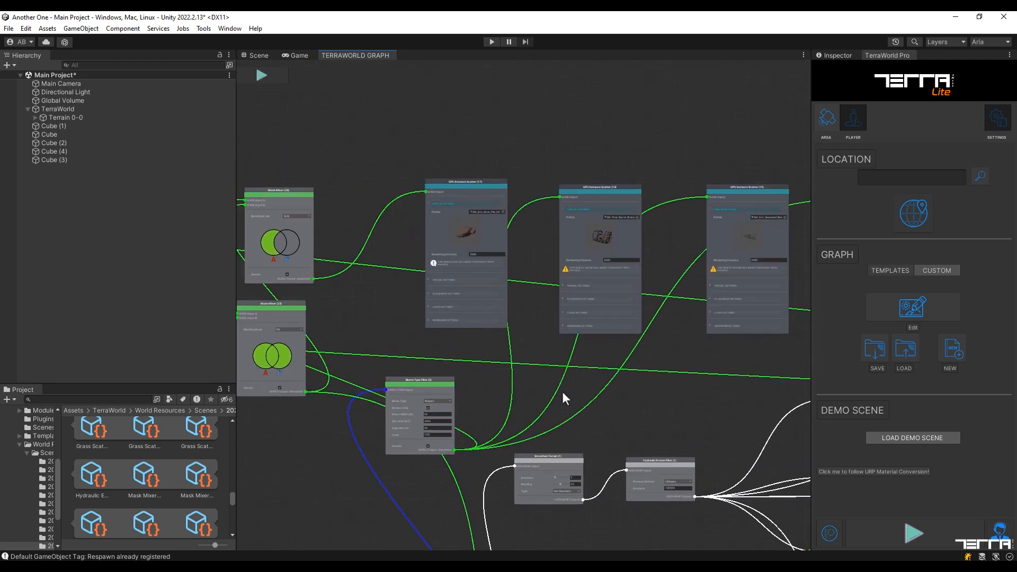
{"action": "left_click", "coordinate": [870, 531]}
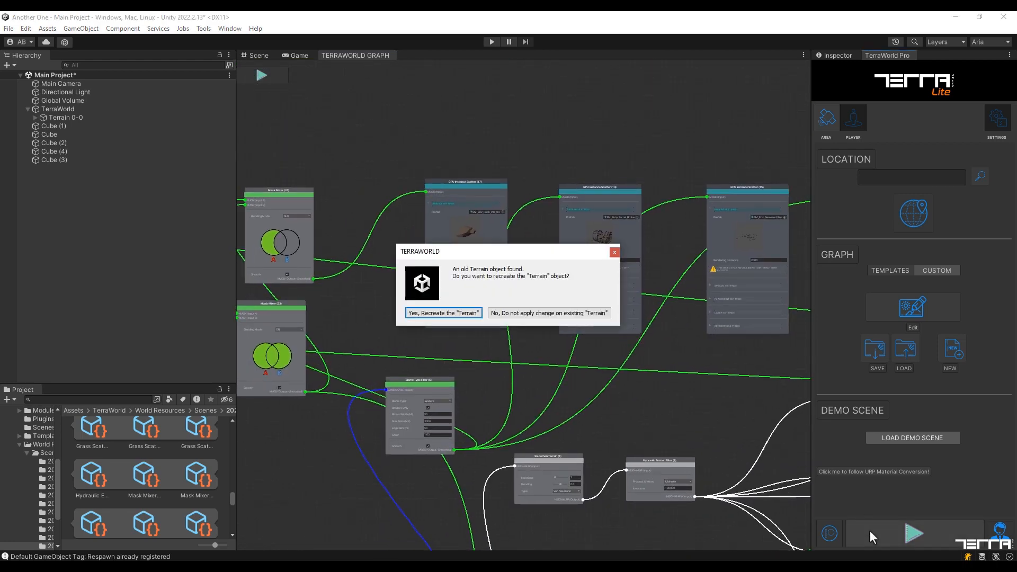
{"action": "left_click", "coordinate": [463, 313]}
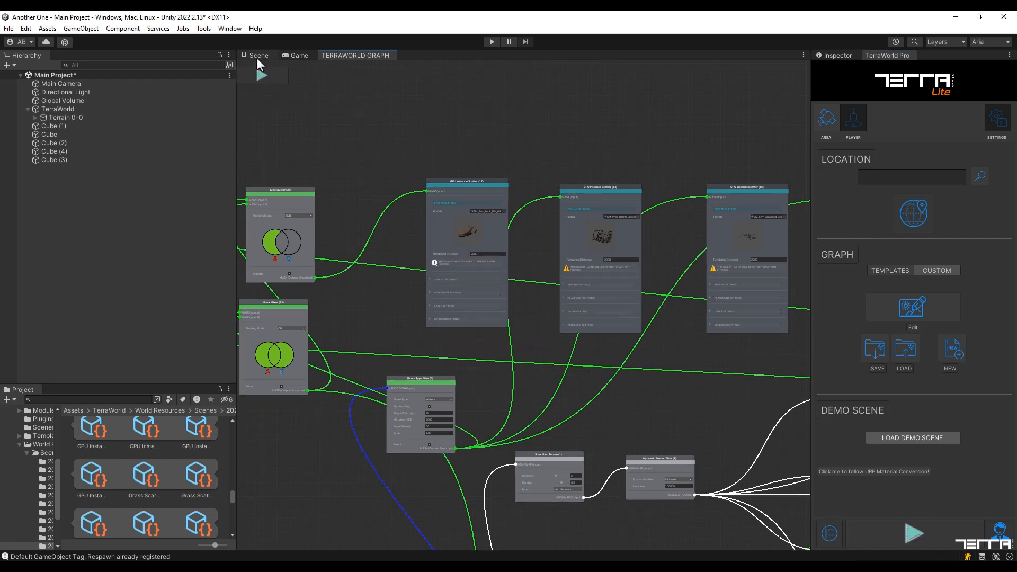
- Inspect the shipwrecks on the beach and beside the rocks in the 3D scene
{"action": "left_click", "coordinate": [258, 57]}
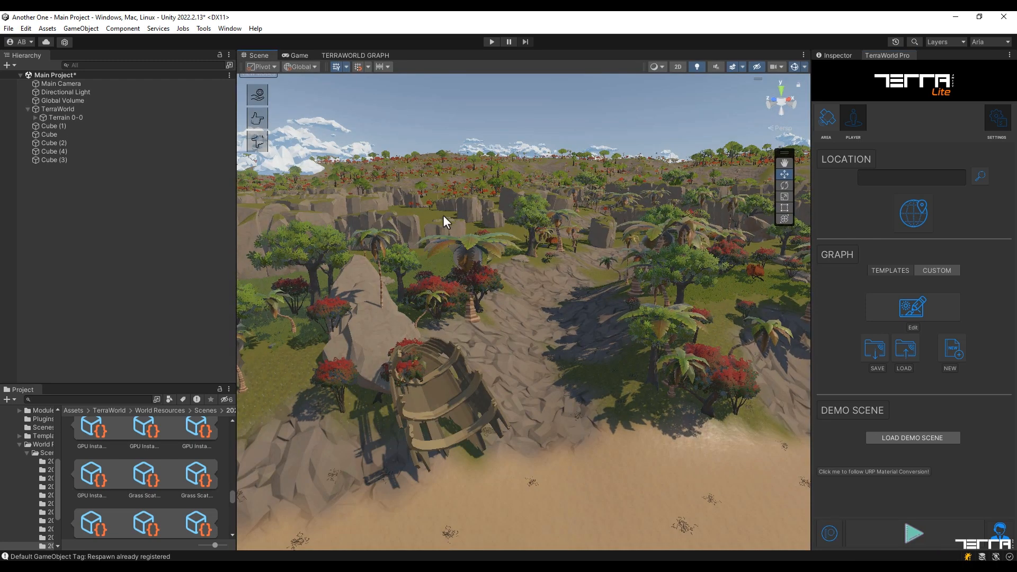
{"action": "right_click_drag", "start_coordinate": [458, 313], "coordinate": [456, 356]}
{"action": "key", "text": "w"}
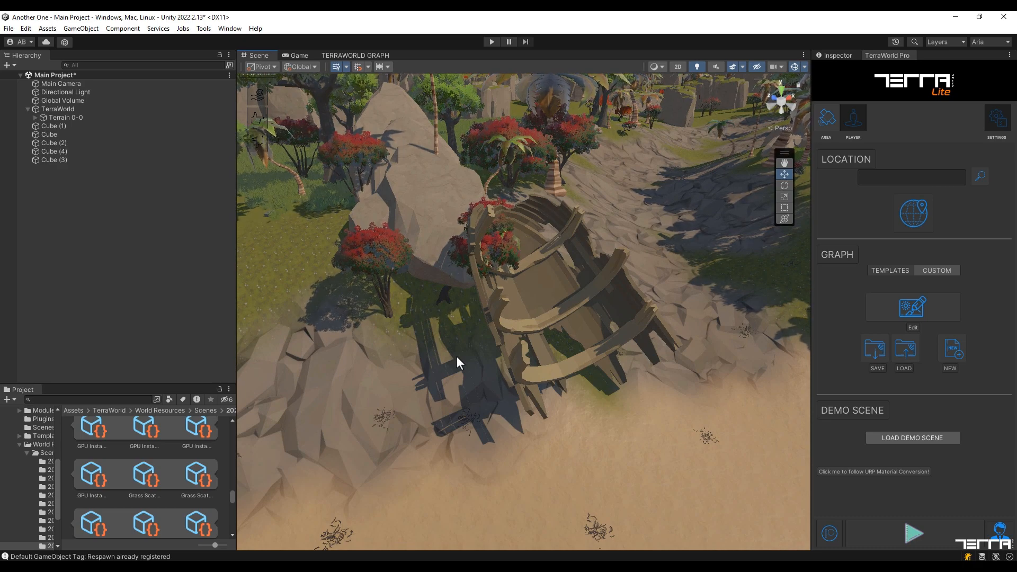
{"action": "right_click_drag", "start_coordinate": [456, 356], "coordinate": [479, 360]}
{"action": "key", "text": "s"}
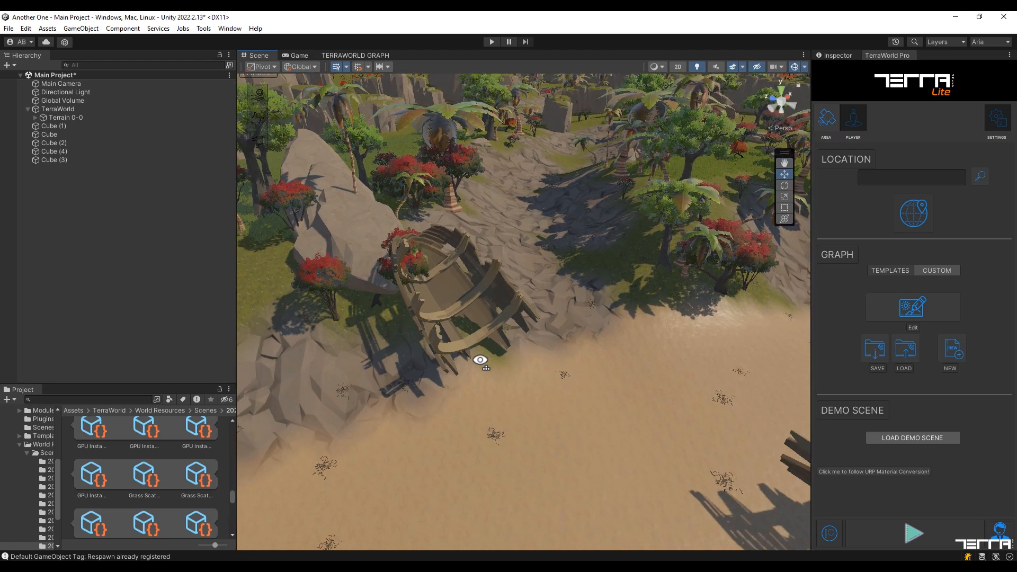
{"action": "right_click_drag", "start_coordinate": [480, 360], "coordinate": [504, 364]}
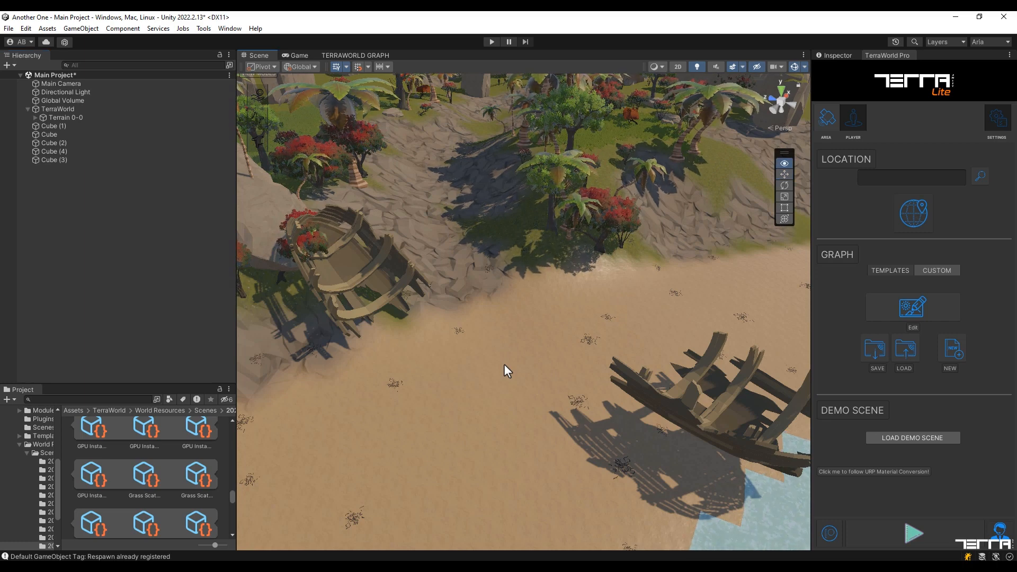
- Return to the graph at Biome Type Filter (5) and generate the world again, recreating the Terrain
{"action": "left_click", "coordinate": [354, 55]}
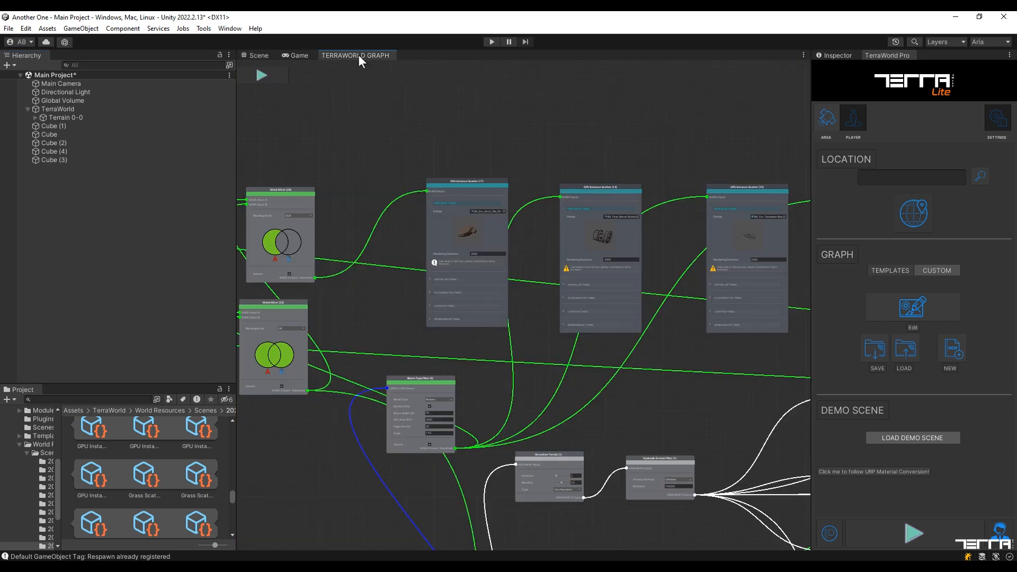
{"action": "scroll", "coordinate": [408, 414], "scroll_direction": "up", "scroll_amount": 5}
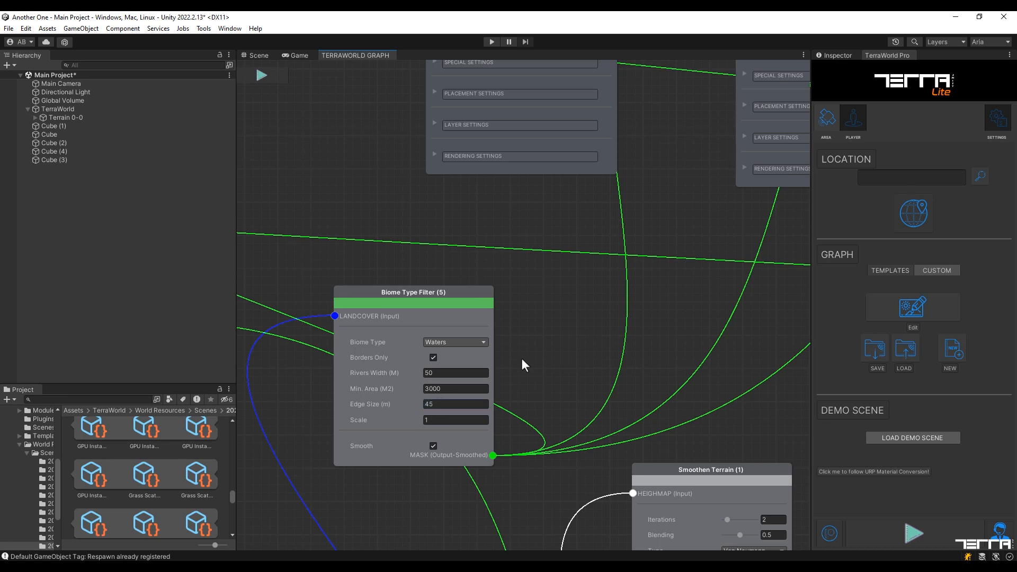
{"action": "left_click", "coordinate": [271, 74]}
{"action": "left_click", "coordinate": [439, 317]}
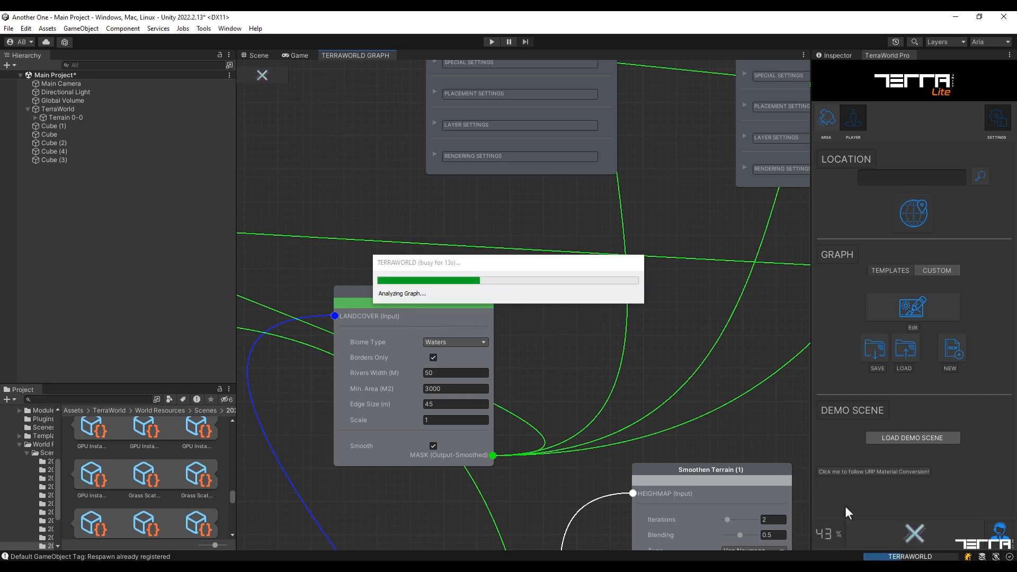
- Set the Y position offset of the cloud layer, Object Scatter (1), to 300 and update the layer
{"action": "left_click", "coordinate": [257, 56]}
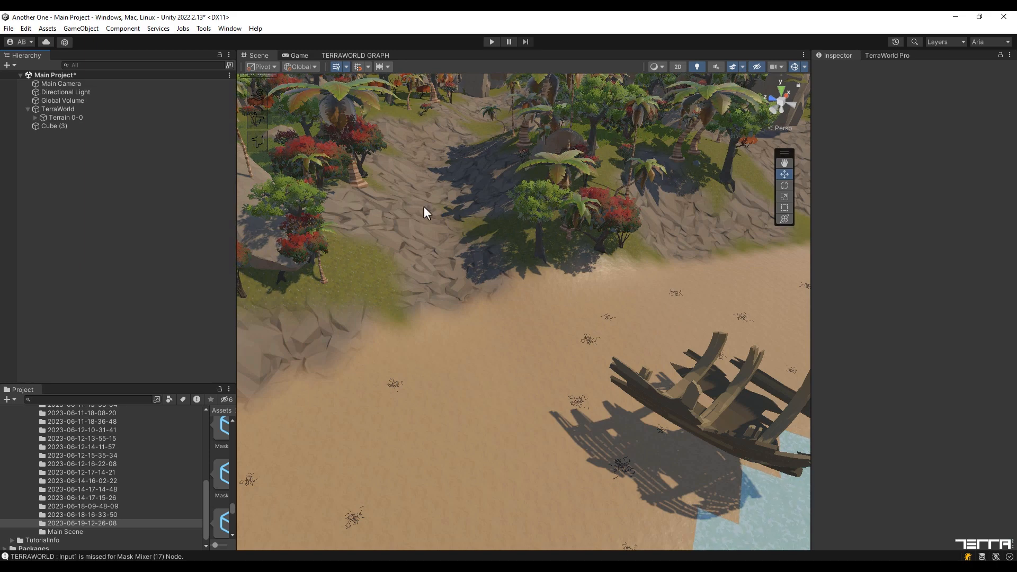
{"action": "right_click_drag", "start_coordinate": [494, 287], "coordinate": [485, 285]}
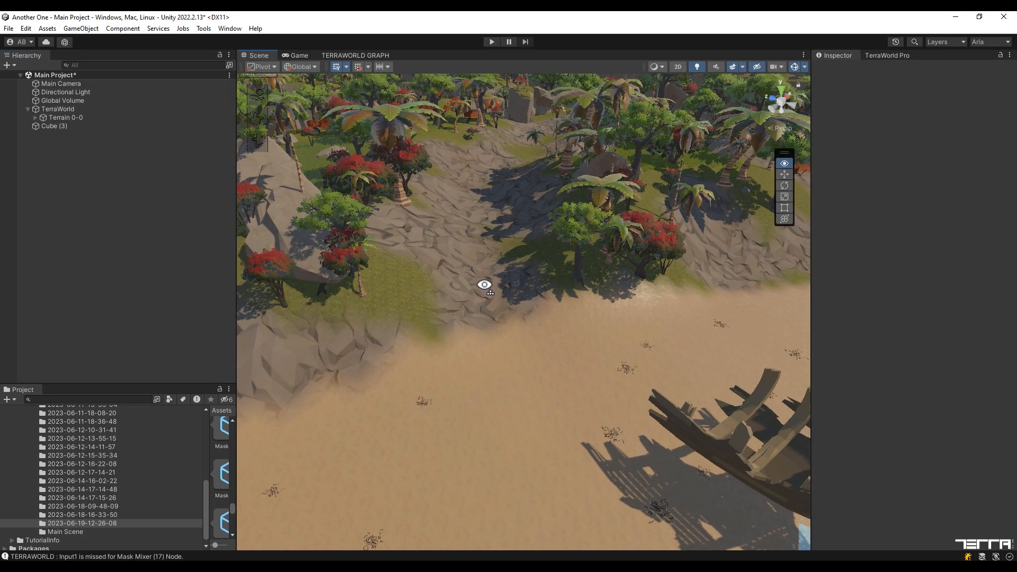
{"action": "right_click_drag", "start_coordinate": [484, 285], "coordinate": [200, 208]}
{"action": "right_click_drag", "start_coordinate": [120, 198], "coordinate": [330, 207]}
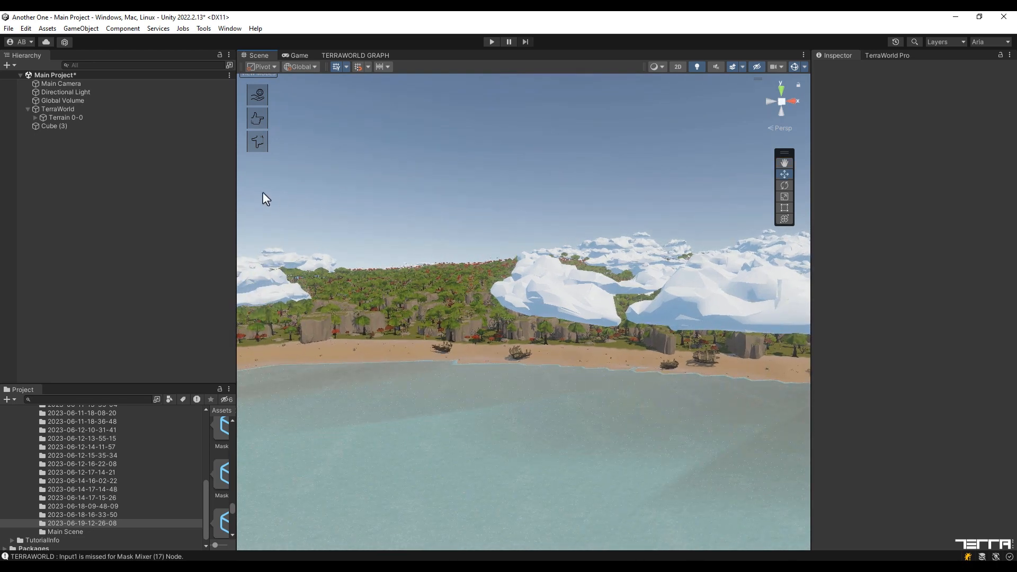
{"action": "left_click", "coordinate": [35, 118]}
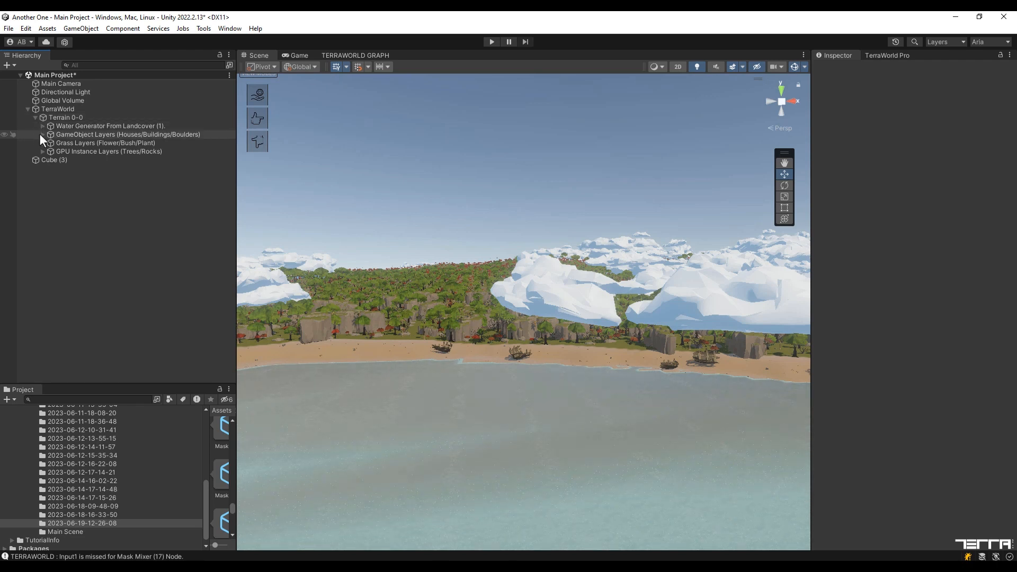
{"action": "left_click", "coordinate": [42, 134]}
{"action": "left_click", "coordinate": [58, 141]}
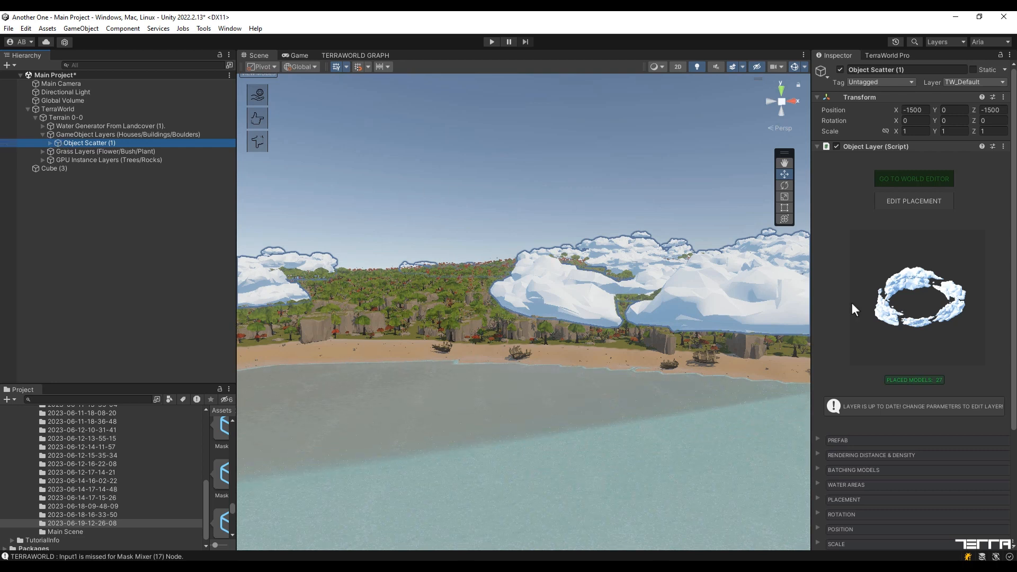
{"action": "scroll", "coordinate": [850, 303], "scroll_direction": "down", "scroll_amount": 5}
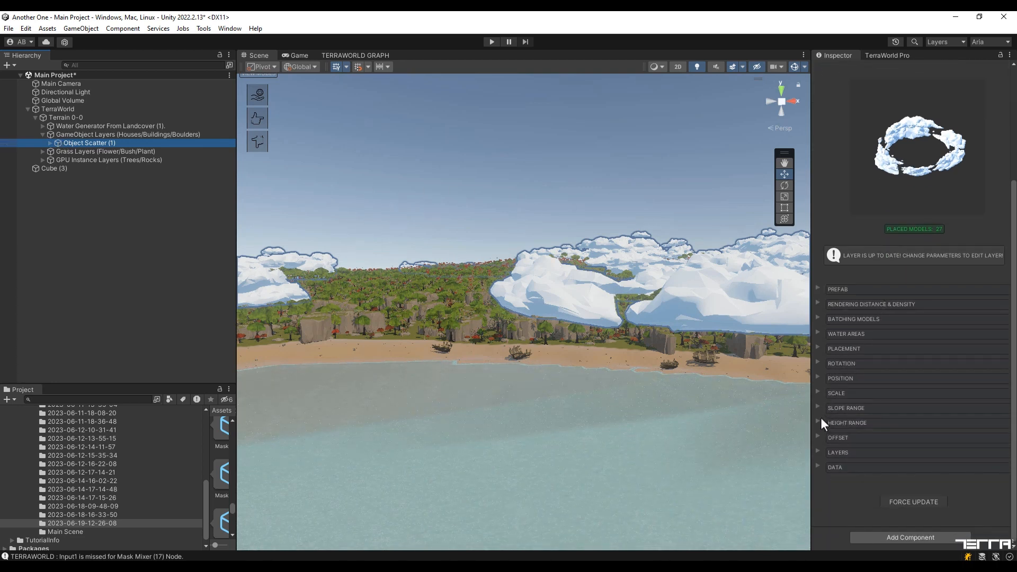
{"action": "left_click", "coordinate": [818, 437]}
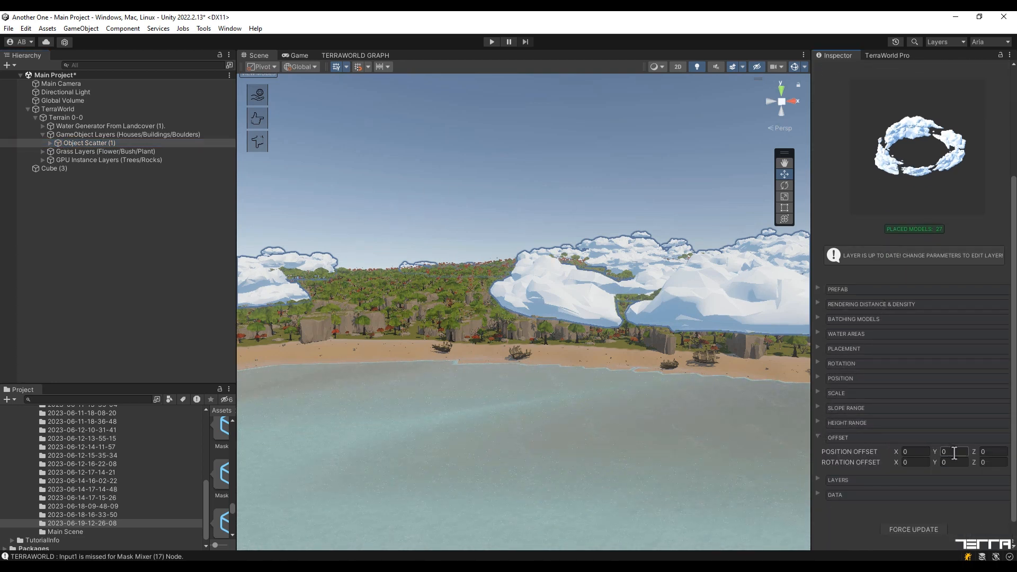
{"action": "type", "text": "300"}
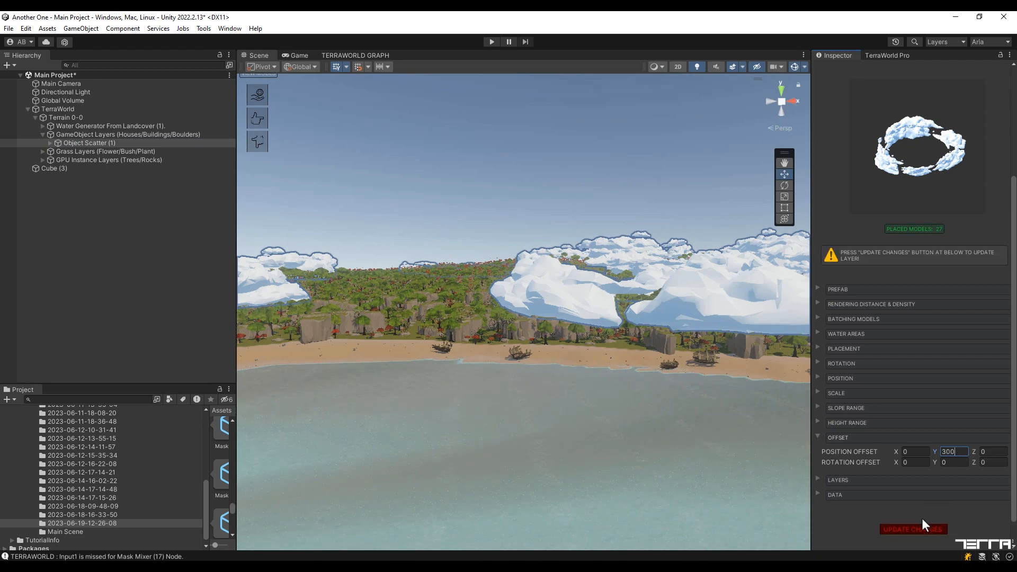
{"action": "left_click", "coordinate": [922, 529]}
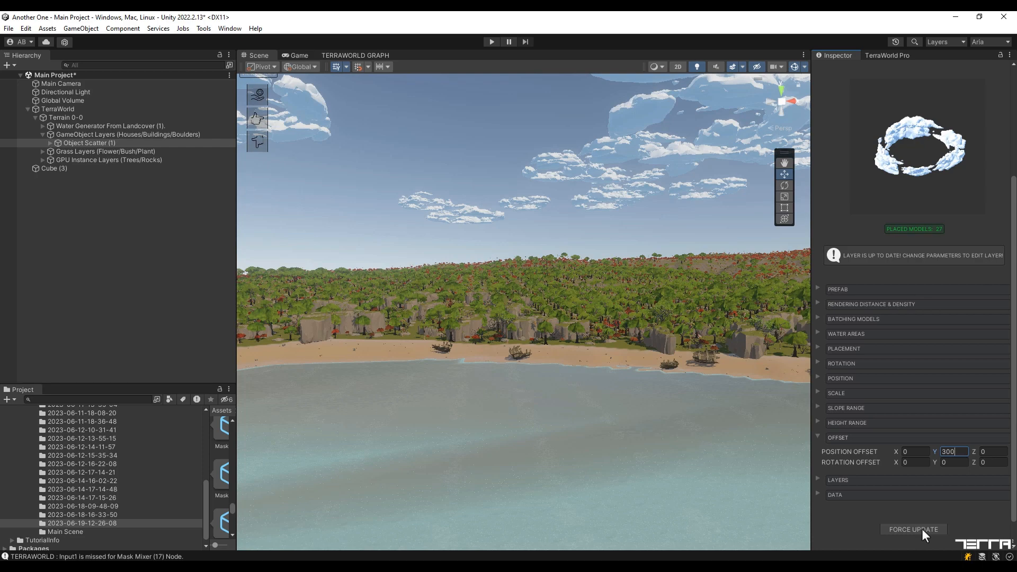
- Raise the ocean water mesh under Oceans & Seas to a Y position of 501.766
{"action": "left_click", "coordinate": [149, 265]}
{"action": "key", "text": "w"}
{"action": "right_click_drag", "start_coordinate": [349, 249], "coordinate": [599, 282]}
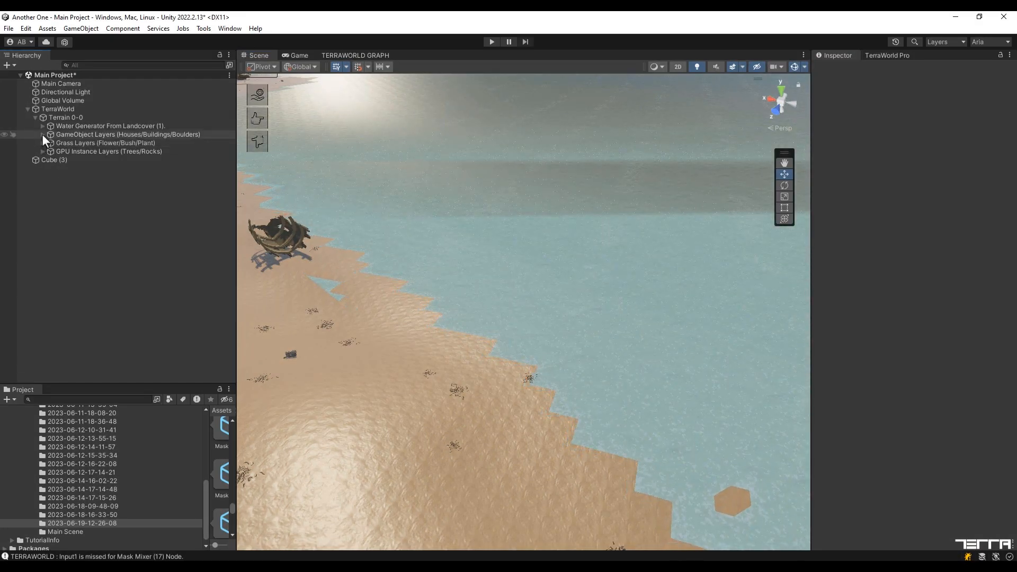
{"action": "left_click", "coordinate": [42, 126]}
{"action": "left_click", "coordinate": [54, 135]}
{"action": "left_click", "coordinate": [51, 134]}
{"action": "left_click", "coordinate": [62, 142]}
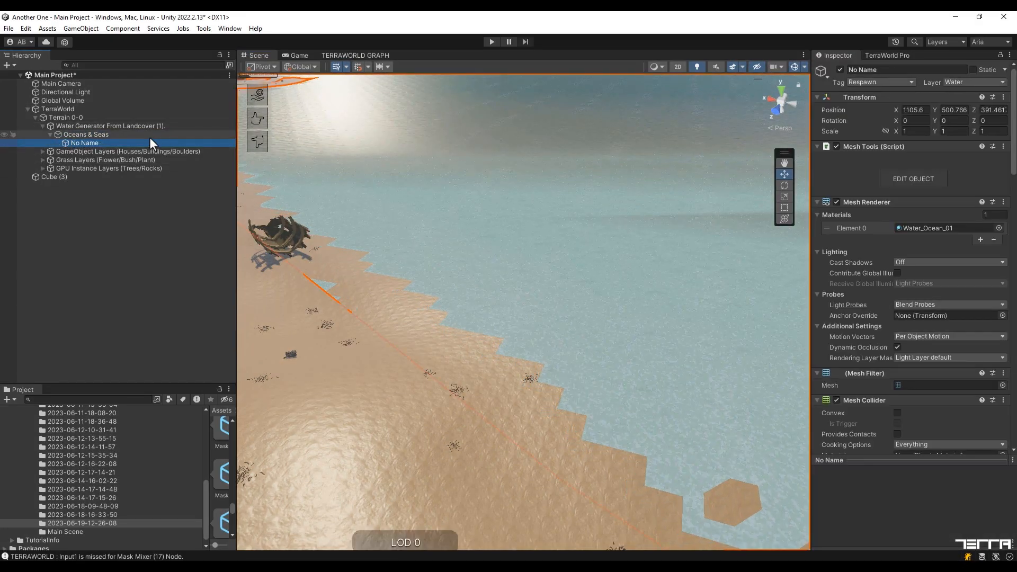
{"action": "left_click", "coordinate": [954, 110]}
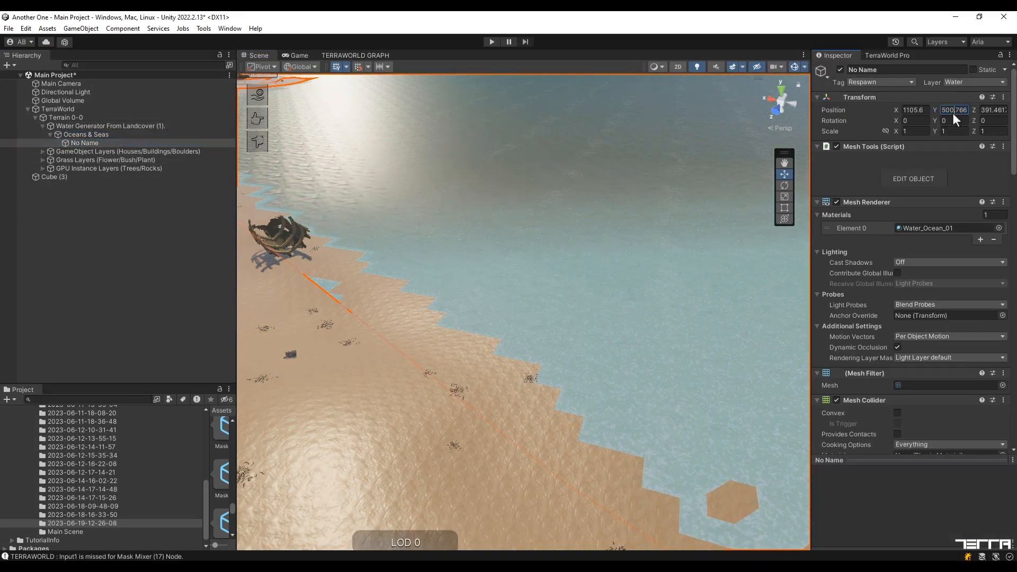
{"action": "key", "text": "BackSpace"}
{"action": "type", "text": "1"}
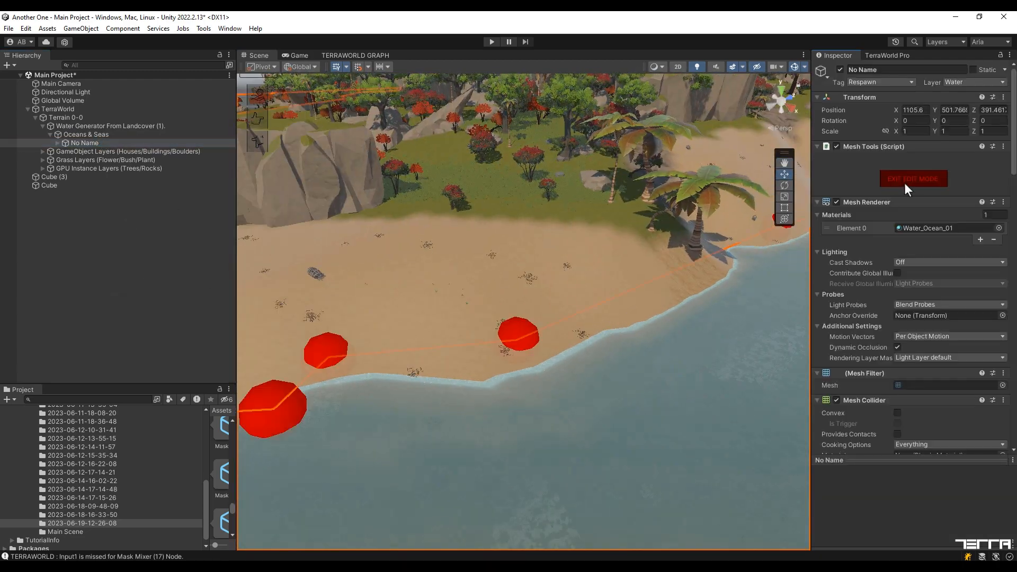
- Shift Vertex 23 of the ocean mesh slightly along the beach near the shoreline
{"action": "left_click", "coordinate": [516, 345]}
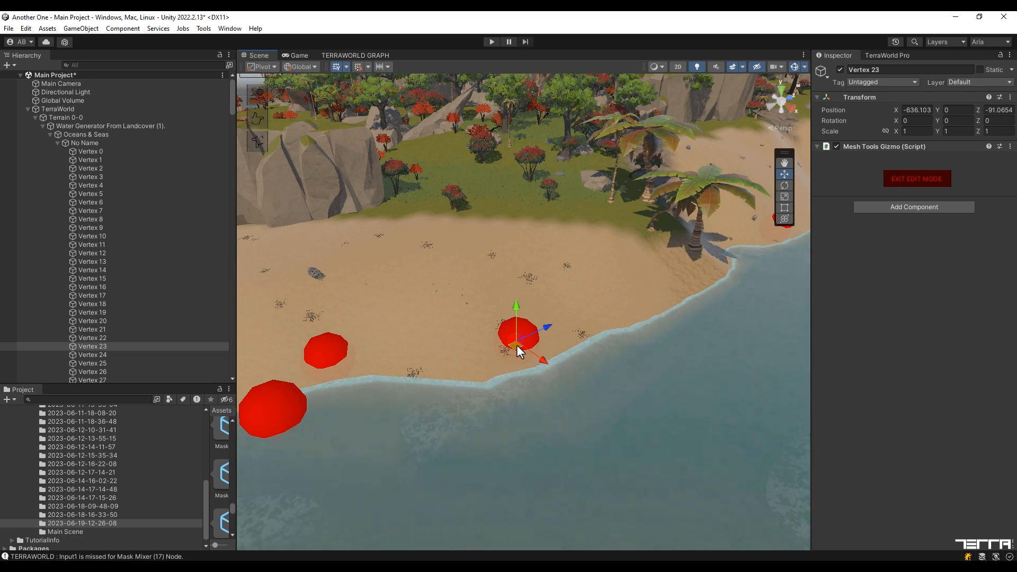
{"action": "scroll", "coordinate": [135, 153], "scroll_direction": "down", "scroll_amount": 5}
{"action": "scroll", "coordinate": [136, 154], "scroll_direction": "up", "scroll_amount": 10}
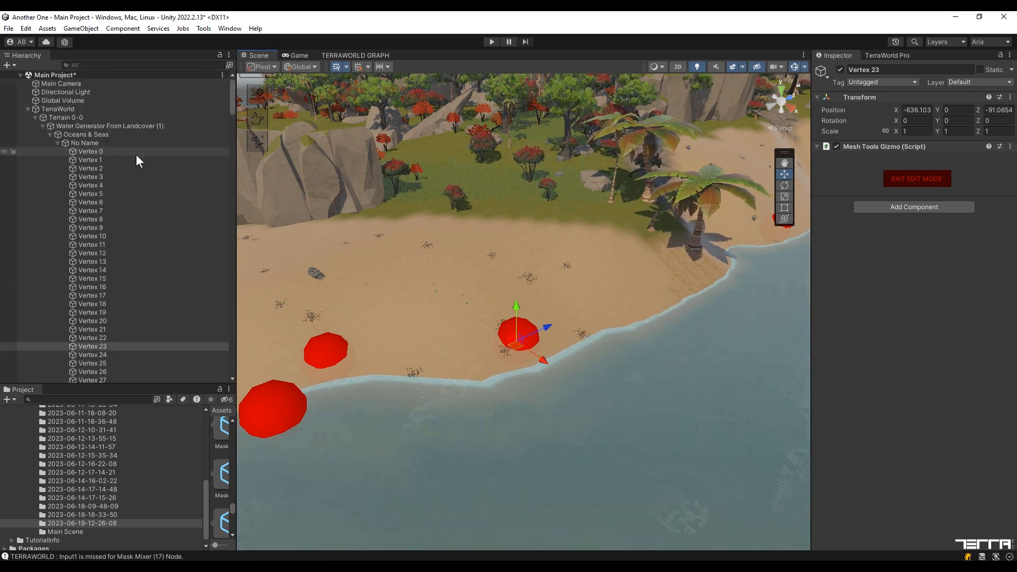
{"action": "left_click_drag", "start_coordinate": [515, 344], "coordinate": [538, 347]}
{"action": "left_click", "coordinate": [328, 362]}
{"action": "left_click", "coordinate": [286, 333]}
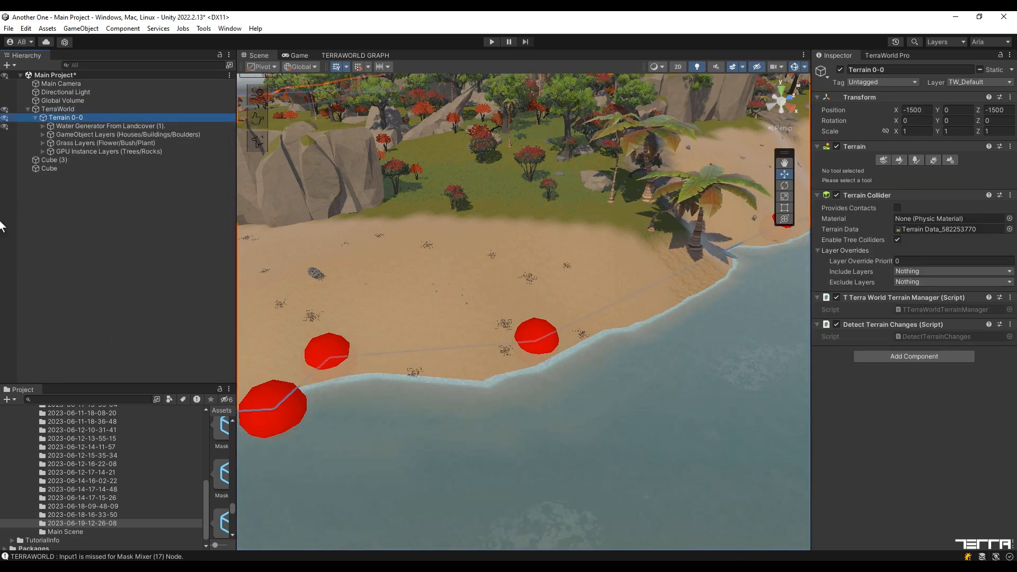
- Reselect the ocean water mesh under Oceans & Seas and exit its edit mode
{"action": "left_click", "coordinate": [22, 225]}
{"action": "left_click", "coordinate": [42, 126]}
{"action": "double_click", "coordinate": [115, 135]}
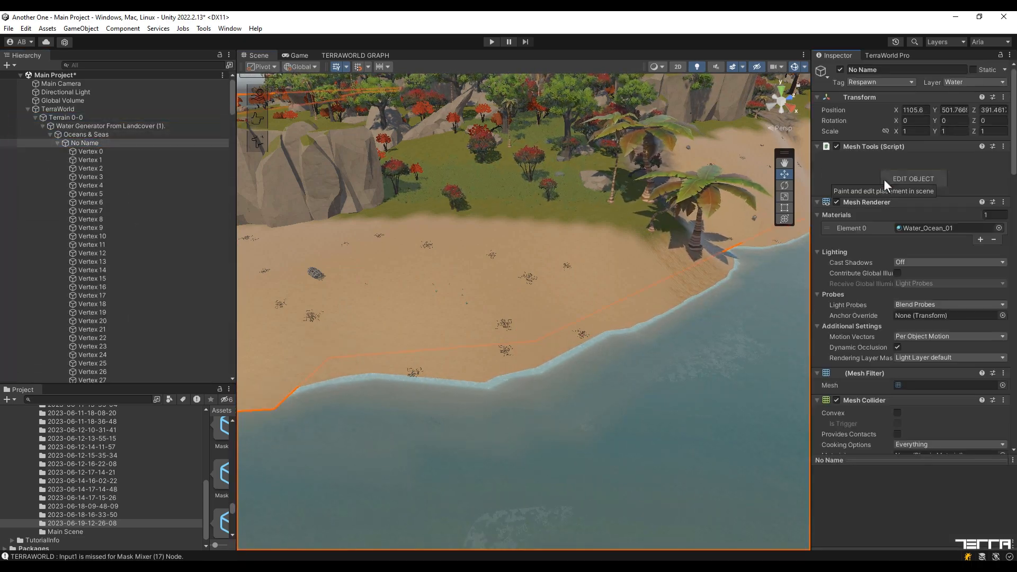
{"action": "right_click_drag", "start_coordinate": [490, 241], "coordinate": [411, 257]}
- Align the scene view to the Cube object to look at the coast from above the water
{"action": "left_click", "coordinate": [49, 184]}
{"action": "left_click", "coordinate": [81, 28]}
{"action": "left_click", "coordinate": [108, 305]}
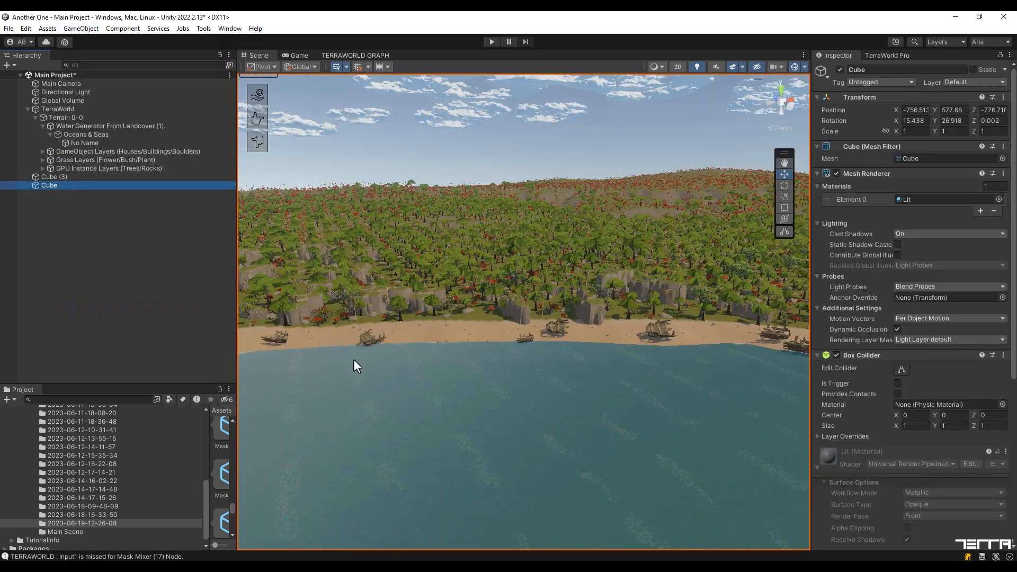
- Select GPU Instance Scatter (1) under GPU Instance Layers and review its rendering distance, water areas, slope range and height range settings
{"action": "left_click", "coordinate": [151, 314]}
{"action": "left_click", "coordinate": [42, 126]}
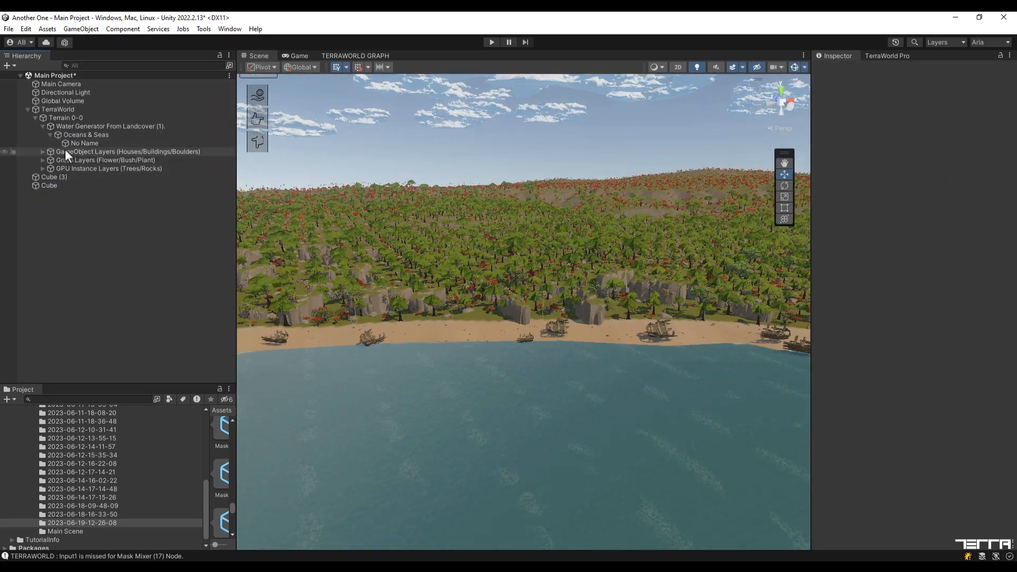
{"action": "left_click", "coordinate": [42, 151]}
{"action": "left_click", "coordinate": [80, 160]}
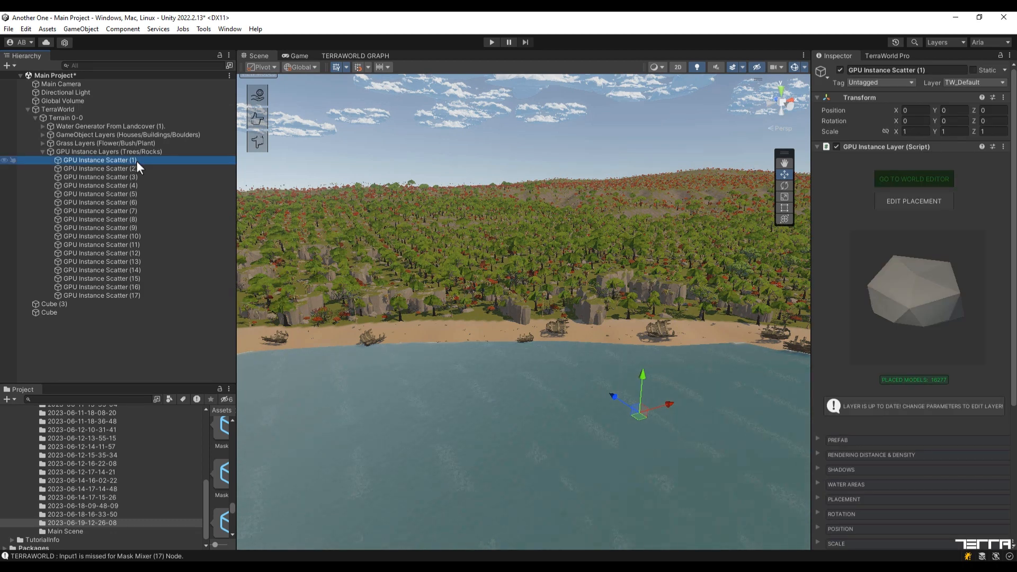
{"action": "scroll", "coordinate": [932, 326], "scroll_direction": "down", "scroll_amount": 5}
{"action": "left_click", "coordinate": [817, 259]}
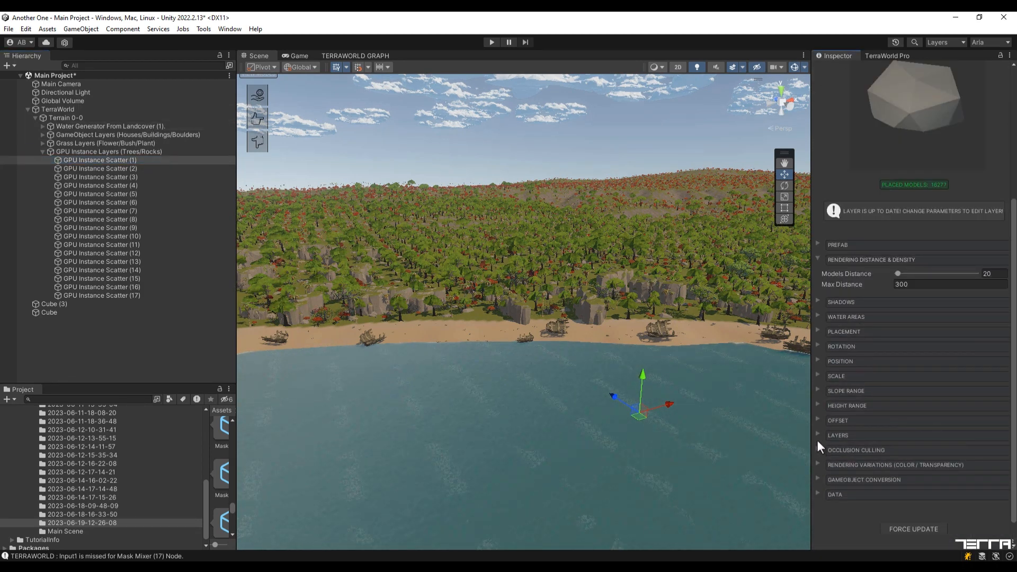
{"action": "left_click", "coordinate": [818, 391]}
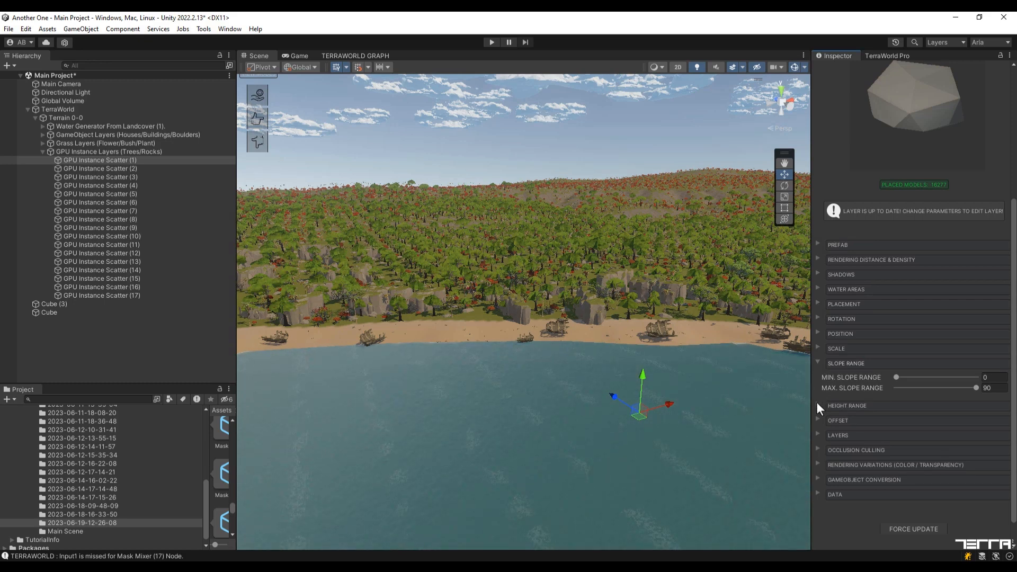
{"action": "left_click", "coordinate": [818, 406]}
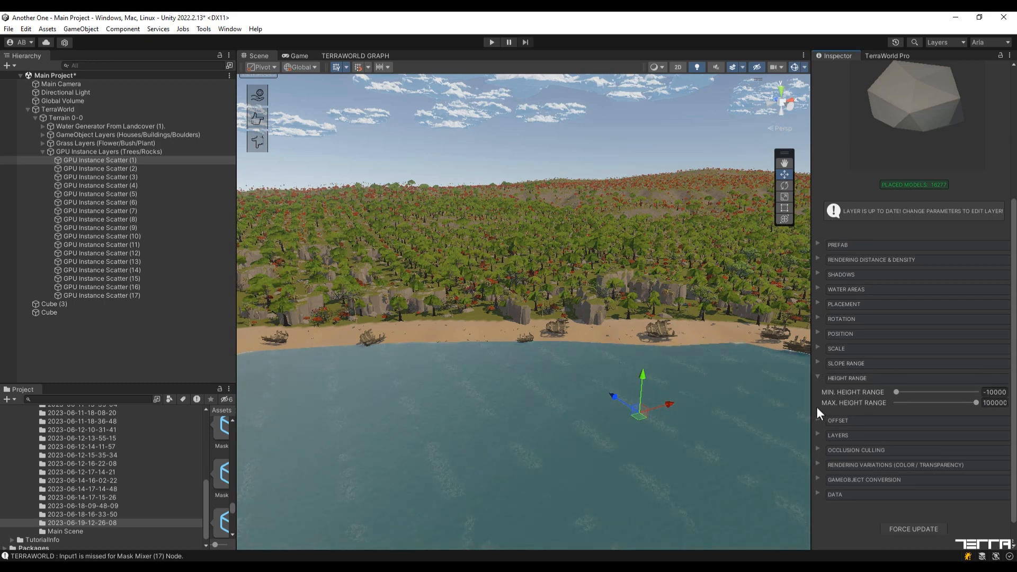
{"action": "left_click", "coordinate": [818, 419]}
{"action": "left_click", "coordinate": [817, 392]}
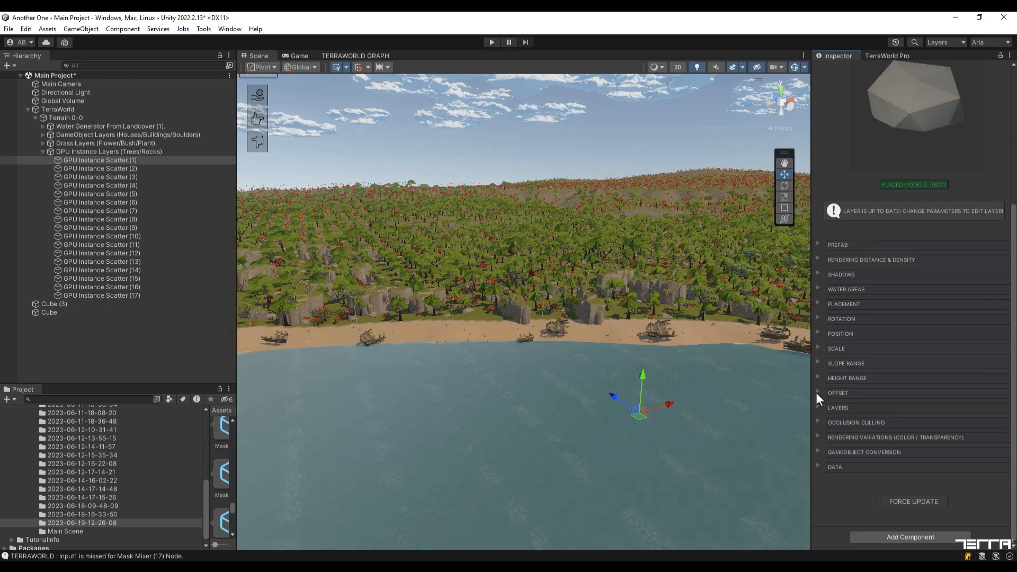
{"action": "left_click", "coordinate": [817, 289]}
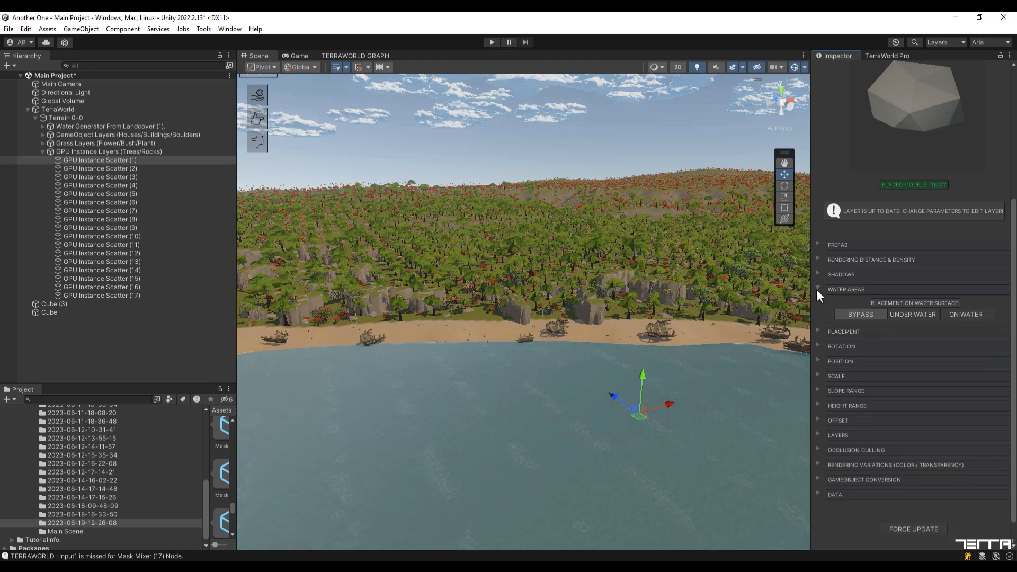
{"action": "left_click", "coordinate": [816, 289]}
{"action": "left_click", "coordinate": [816, 259]}
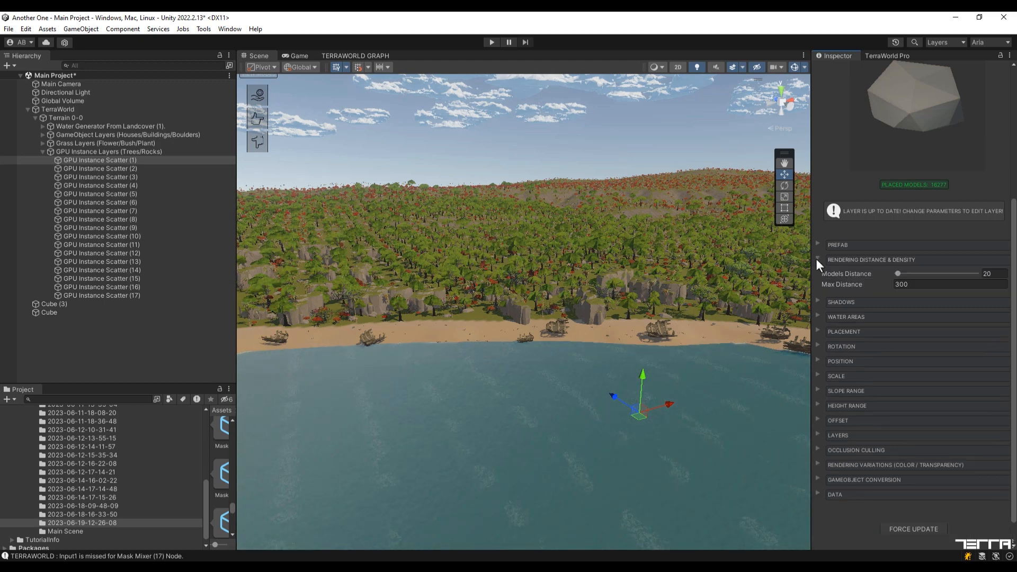
{"action": "left_click", "coordinate": [817, 259]}
{"action": "left_click", "coordinate": [818, 363]}
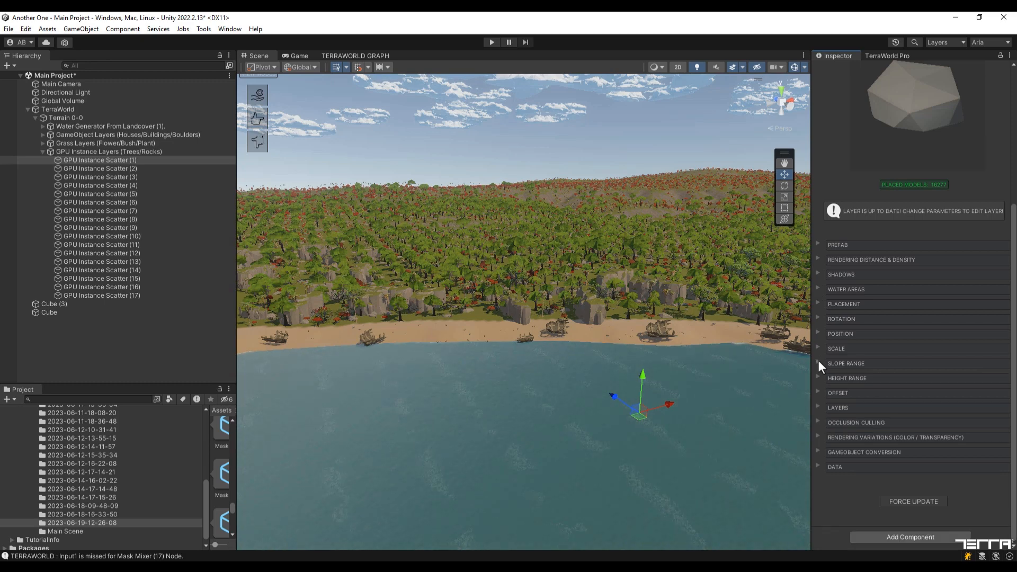
- Deactivate all GPU instance layers, GPU Instance Scatter (1) through (17), and check the bare terrain
{"action": "left_click", "coordinate": [88, 161]}
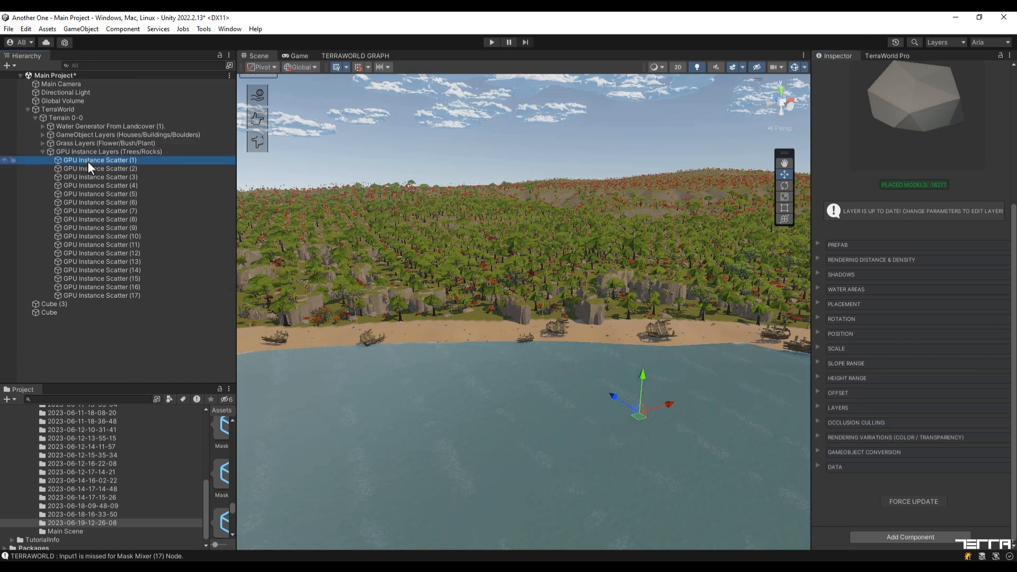
{"action": "left_click", "coordinate": [101, 295], "text": "shift"}
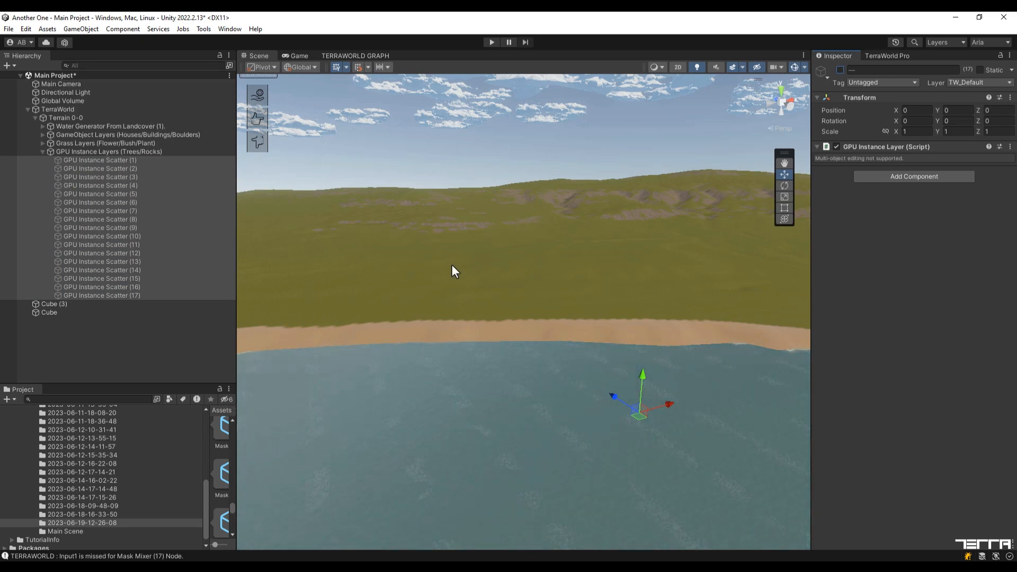
{"action": "right_click_drag", "start_coordinate": [451, 265], "coordinate": [450, 216]}
{"action": "key", "text": "w"}
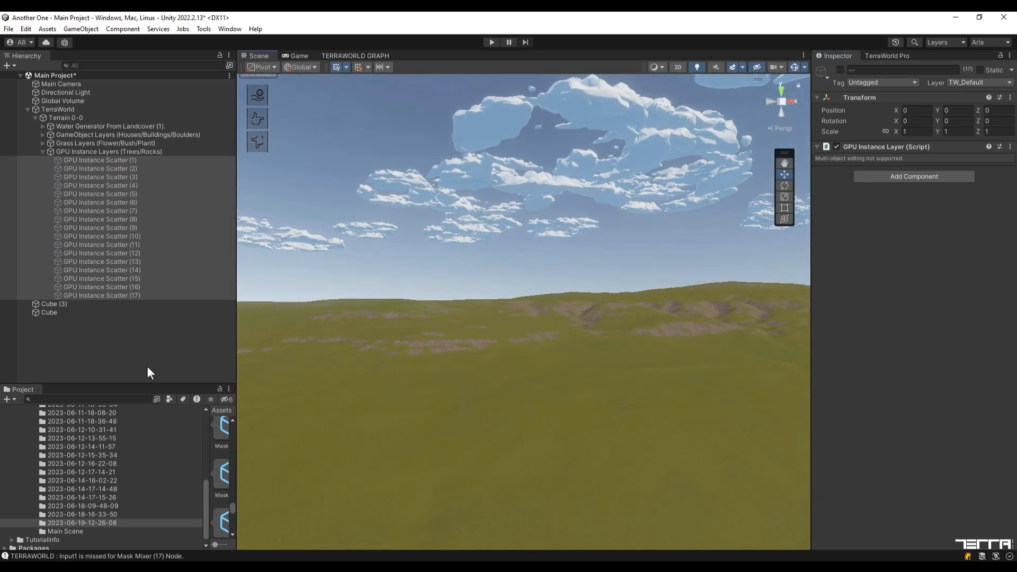
{"action": "left_click", "coordinate": [147, 369]}
{"action": "right_click_drag", "start_coordinate": [551, 318], "coordinate": [526, 363]}
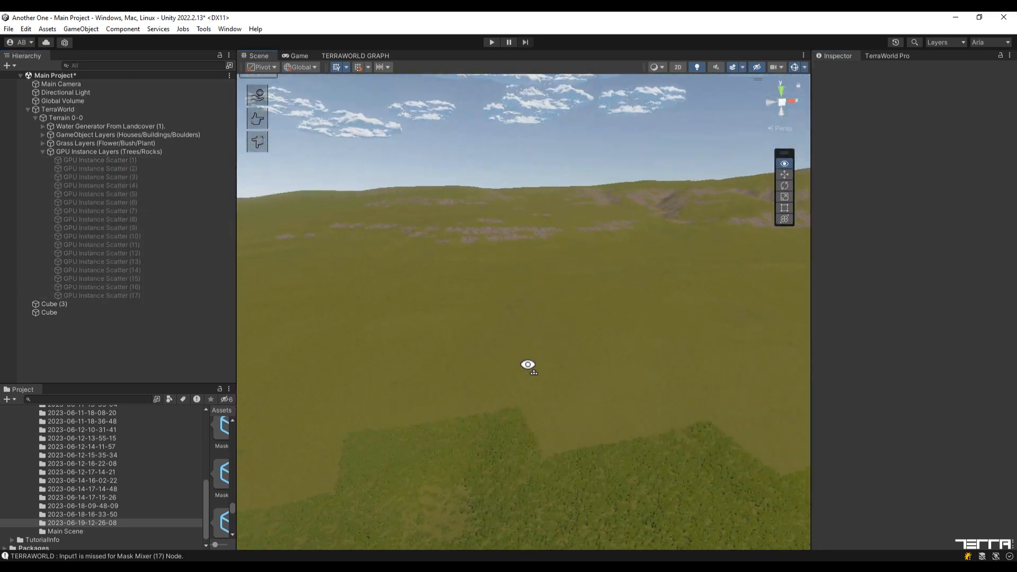
- Activate only GPU Instance Scatter (1) and view its scattered rocks on the terrain
{"action": "left_click", "coordinate": [150, 160]}
{"action": "left_click", "coordinate": [840, 70]}
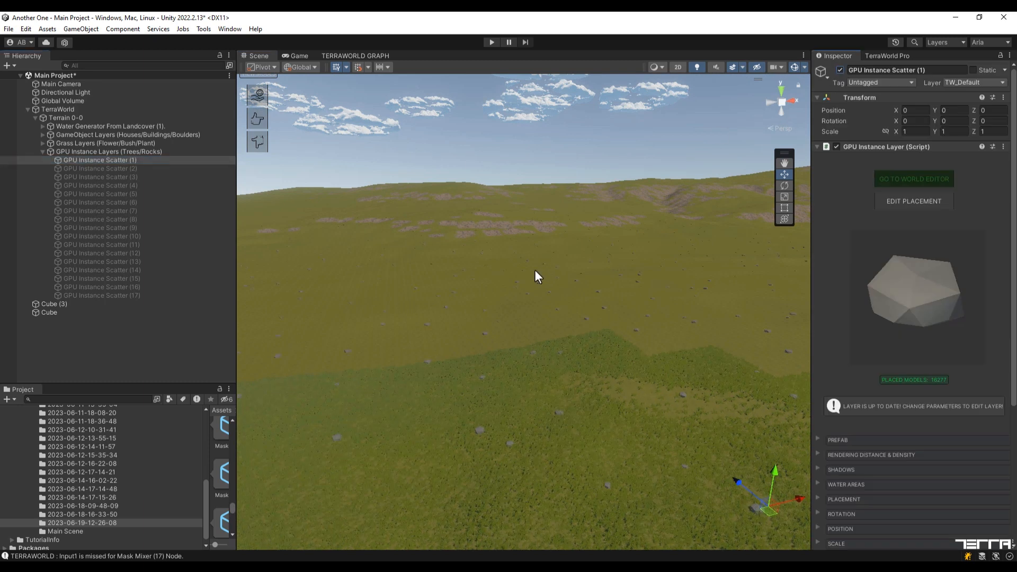
{"action": "right_click_drag", "start_coordinate": [536, 273], "coordinate": [597, 269]}
- Set the Models Distance of GPU Instance Scatter (1) to 40 and update the layer
{"action": "scroll", "coordinate": [843, 306], "scroll_direction": "down", "scroll_amount": 3}
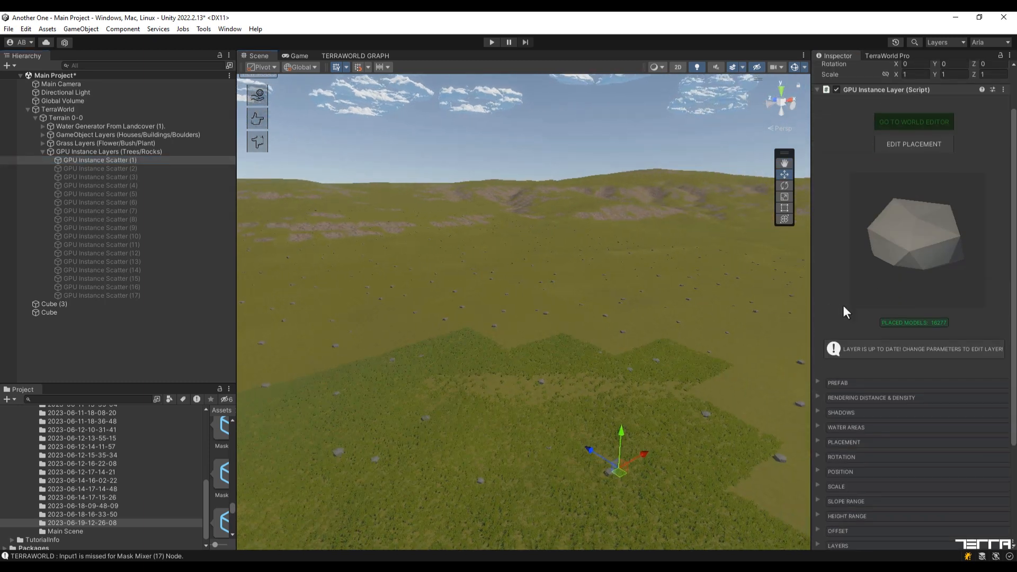
{"action": "left_click", "coordinate": [818, 398]}
{"action": "scroll", "coordinate": [993, 370], "scroll_direction": "down", "scroll_amount": 4}
{"action": "left_click", "coordinate": [994, 326]}
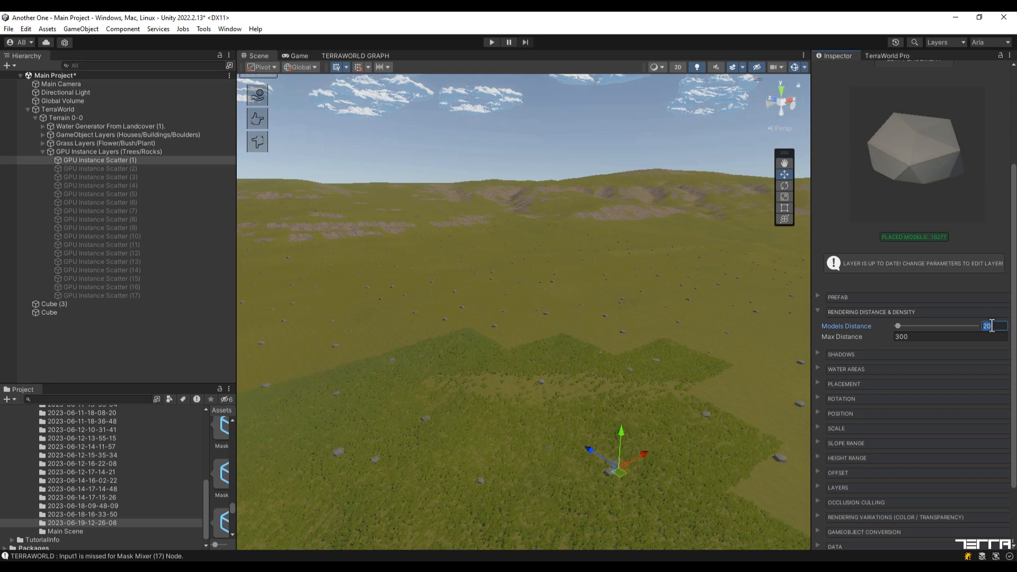
{"action": "type", "text": "40"}
{"action": "scroll", "coordinate": [991, 332], "scroll_direction": "down", "scroll_amount": 3}
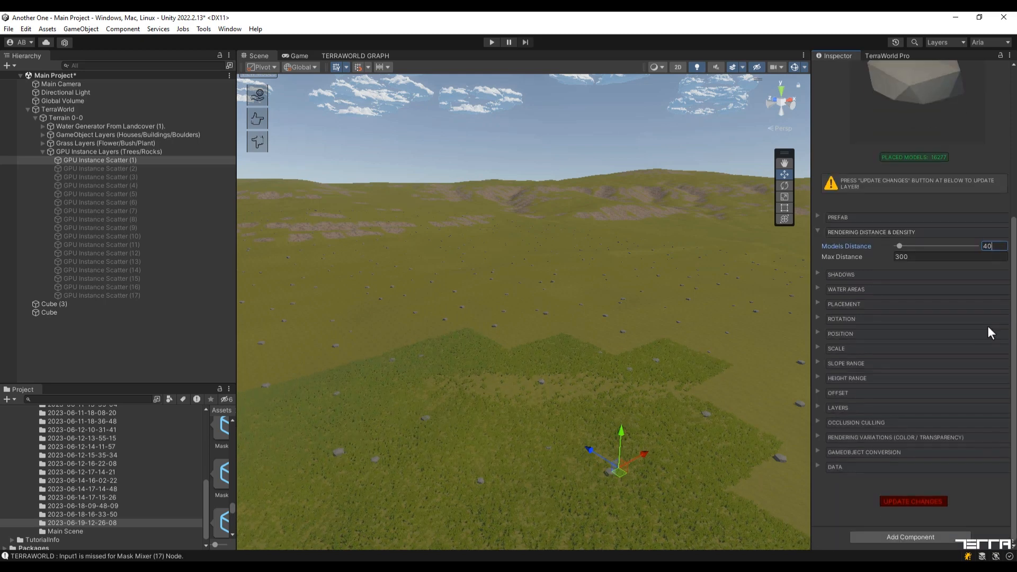
{"action": "left_click", "coordinate": [909, 501]}
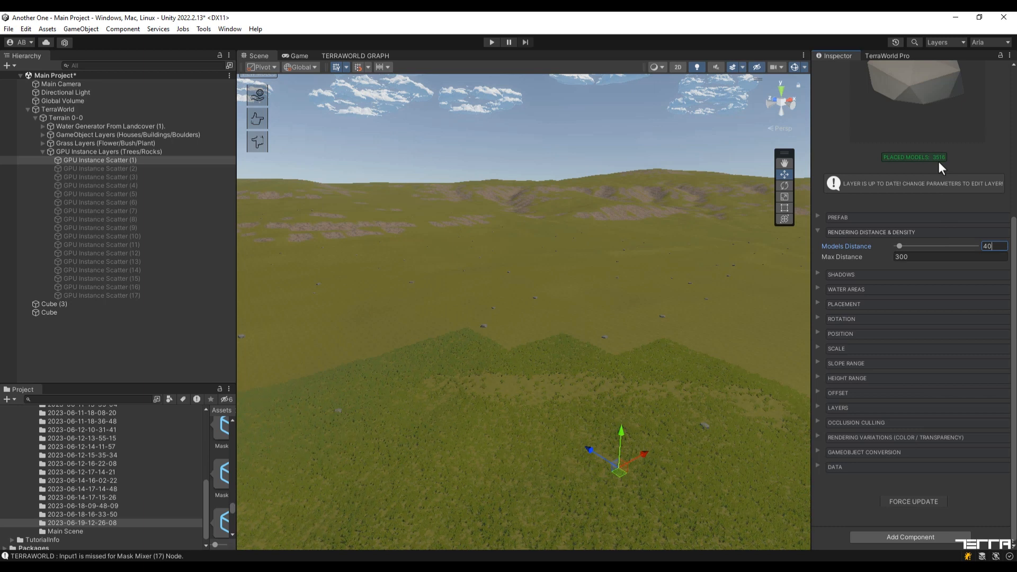
- Set the Models Distance of the rock layer to 10 and apply the changes
{"action": "double_click", "coordinate": [987, 247]}
{"action": "type", "text": "10"}
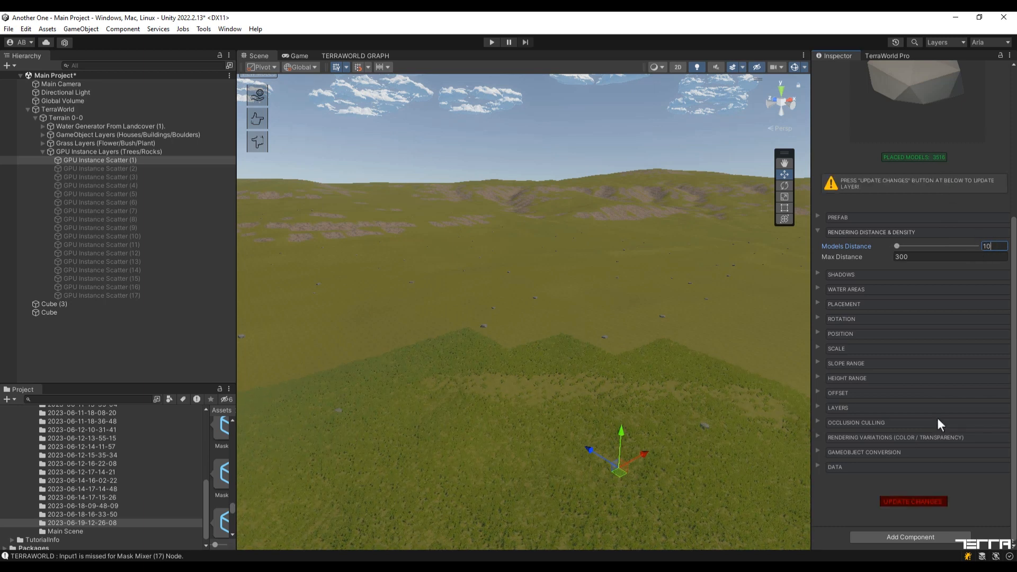
{"action": "left_click", "coordinate": [922, 499]}
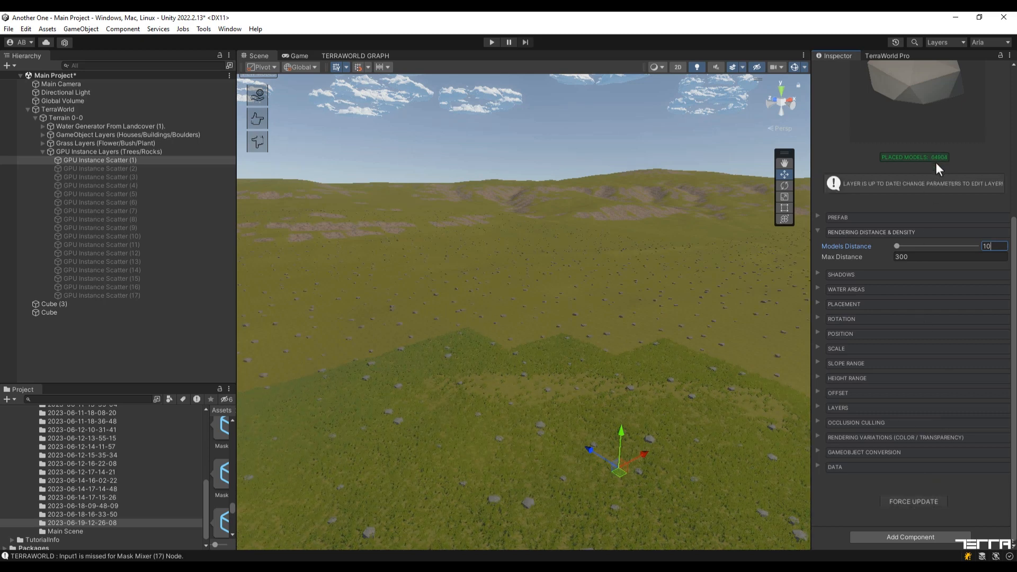
- Set the Models Distance of the rock layer to 2, check its Slope Range, and update the layer
{"action": "type", "text": "2"}
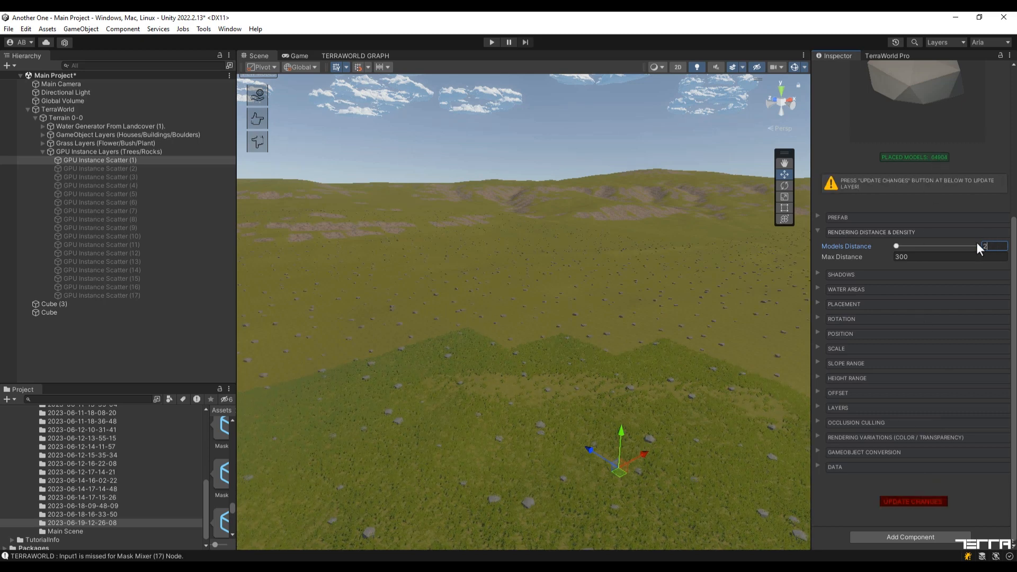
{"action": "left_click", "coordinate": [818, 363]}
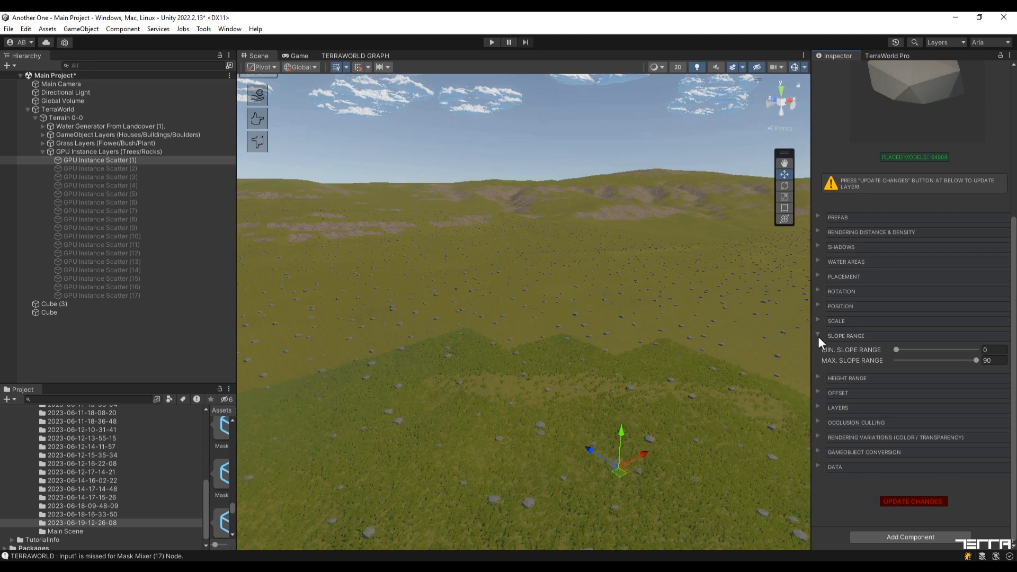
{"action": "left_click", "coordinate": [818, 336]}
{"action": "left_click", "coordinate": [905, 502]}
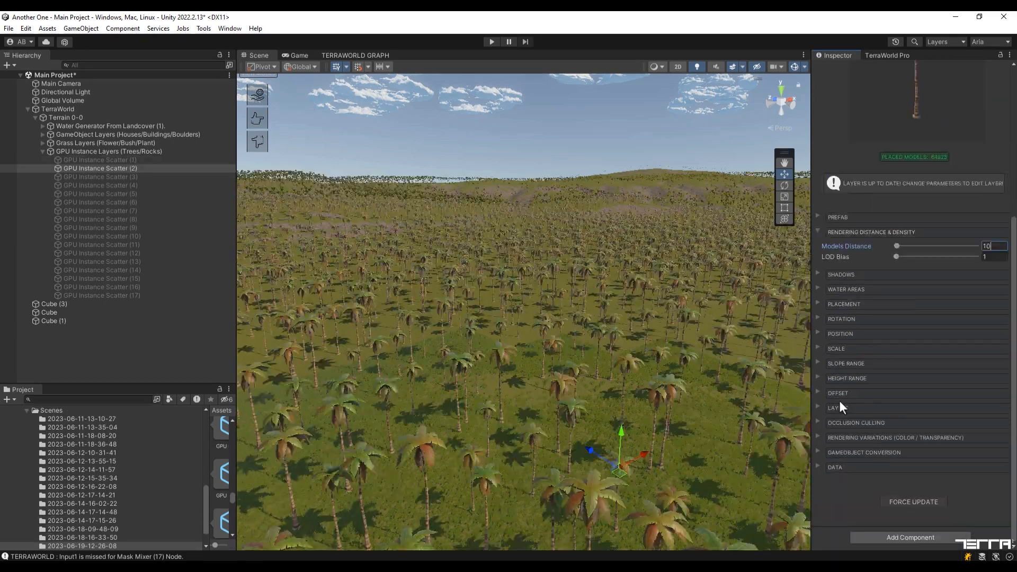
- Preview the GPU Instance Scatter layers (2), (11) and (12) individually, and activate GPU Instance Scatter (13)
{"action": "left_click", "coordinate": [982, 247]}
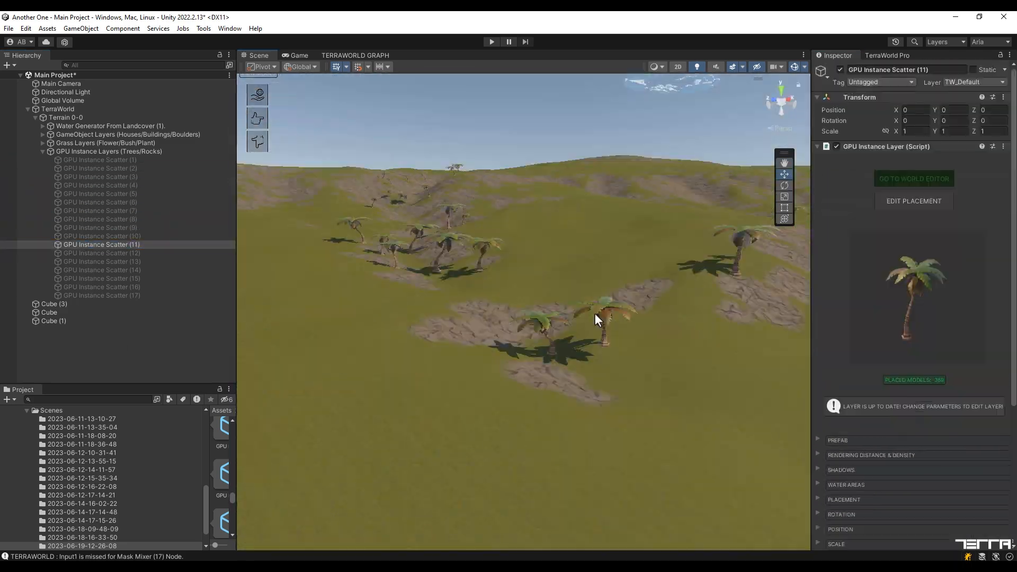
{"action": "left_click", "coordinate": [905, 522]}
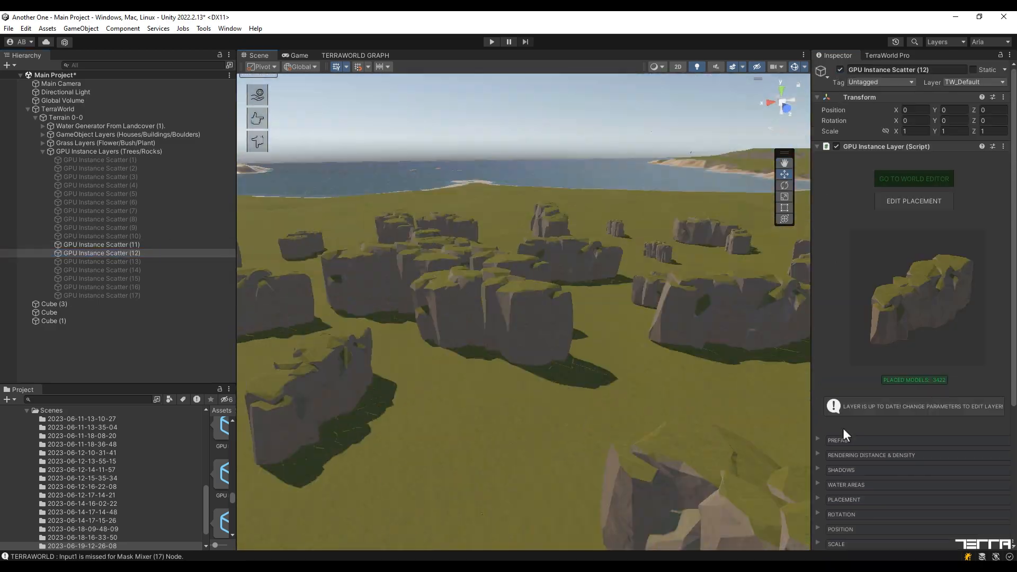
{"action": "left_click", "coordinate": [895, 498]}
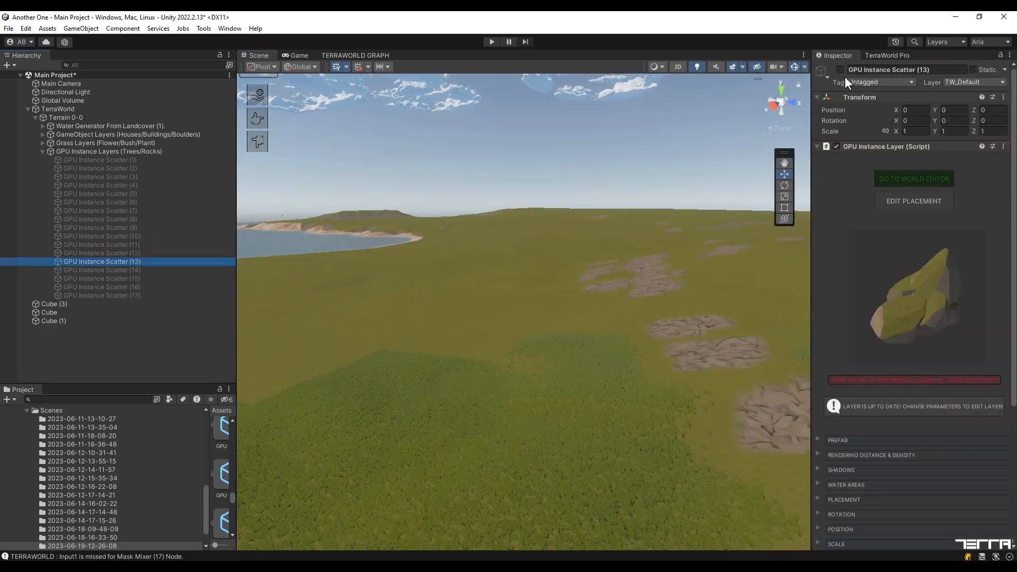
{"action": "left_click", "coordinate": [841, 71]}
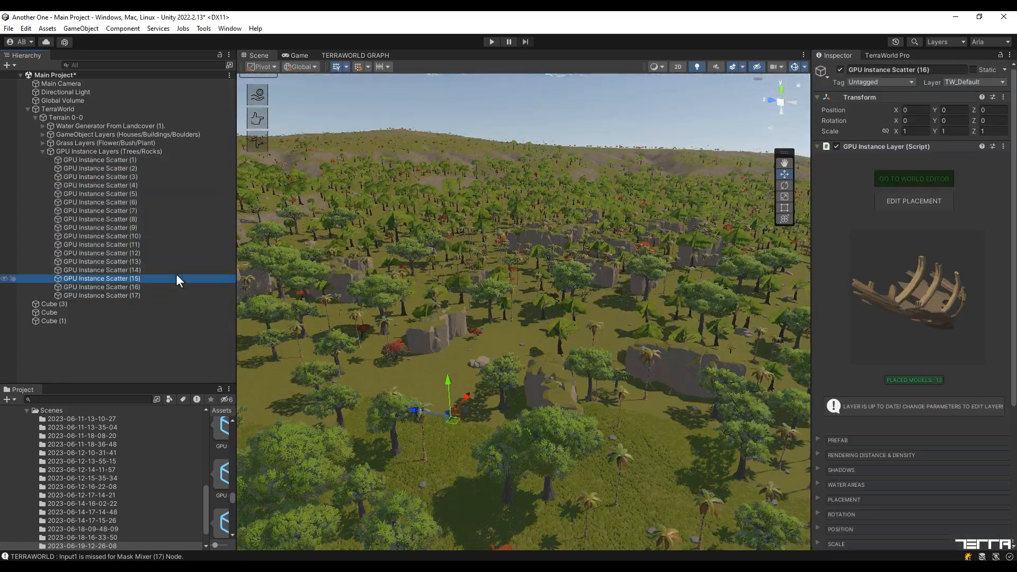
- Look through several of the GPU Instance Scatter layers to compare their prefabs
{"action": "left_click", "coordinate": [172, 244]}
{"action": "left_click", "coordinate": [167, 226]}
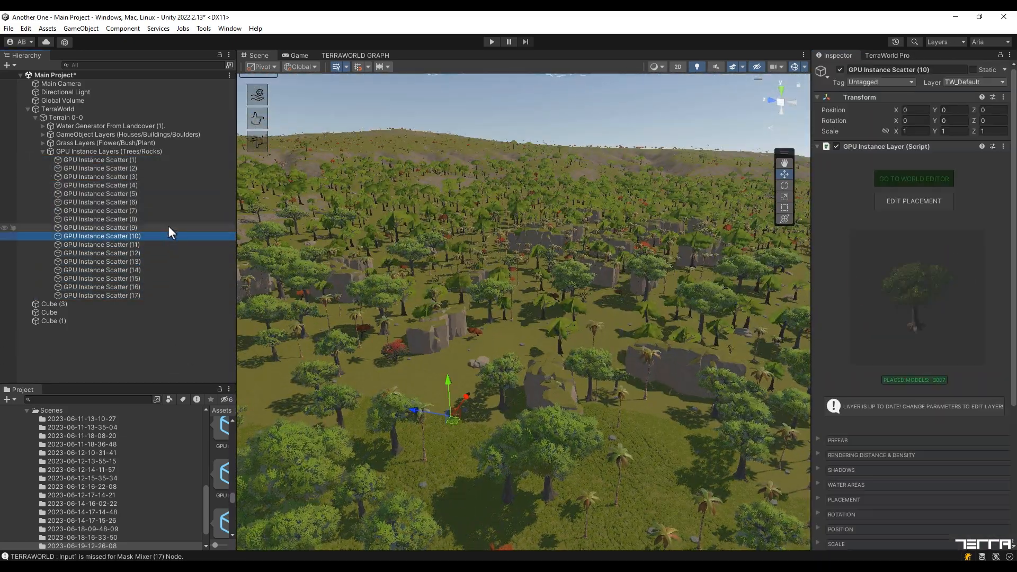
{"action": "left_click", "coordinate": [163, 167]}
{"action": "left_click", "coordinate": [133, 260]}
{"action": "left_click", "coordinate": [134, 245]}
- Return to the TerraWorld graph, find the GPU Instance Scatter (13) node and examine the Mask Mixer nodes feeding the scatter nodes
{"action": "left_click", "coordinate": [345, 55]}
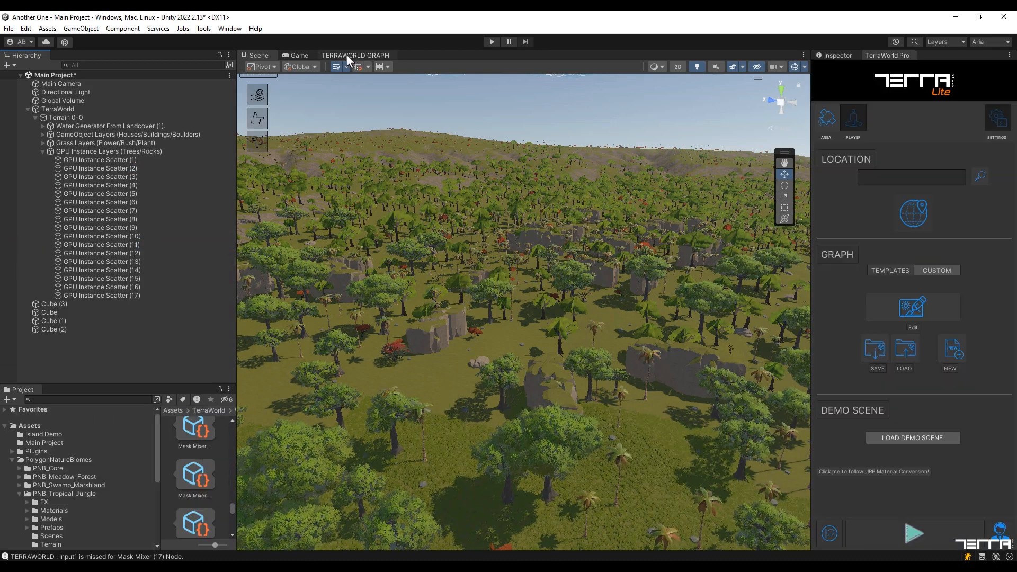
{"action": "scroll", "coordinate": [535, 214], "scroll_direction": "up", "scroll_amount": 5}
{"action": "middle_click_drag", "start_coordinate": [805, 212], "coordinate": [496, 192]}
{"action": "scroll", "coordinate": [530, 240], "scroll_direction": "down", "scroll_amount": 2}
{"action": "middle_click_drag", "start_coordinate": [286, 206], "coordinate": [779, 261]}
{"action": "scroll", "coordinate": [543, 259], "scroll_direction": "down", "scroll_amount": 1}
{"action": "middle_click_drag", "start_coordinate": [471, 272], "coordinate": [729, 285]}
{"action": "middle_click_drag", "start_coordinate": [245, 239], "coordinate": [419, 297]}
{"action": "middle_click_drag", "start_coordinate": [752, 299], "coordinate": [289, 289]}
{"action": "middle_click_drag", "start_coordinate": [796, 305], "coordinate": [476, 296]}
{"action": "middle_click_drag", "start_coordinate": [800, 296], "coordinate": [574, 259]}
{"action": "scroll", "coordinate": [574, 259], "scroll_direction": "up", "scroll_amount": 5}
{"action": "left_click", "coordinate": [609, 331]}
{"action": "scroll", "coordinate": [691, 310], "scroll_direction": "down", "scroll_amount": 3}
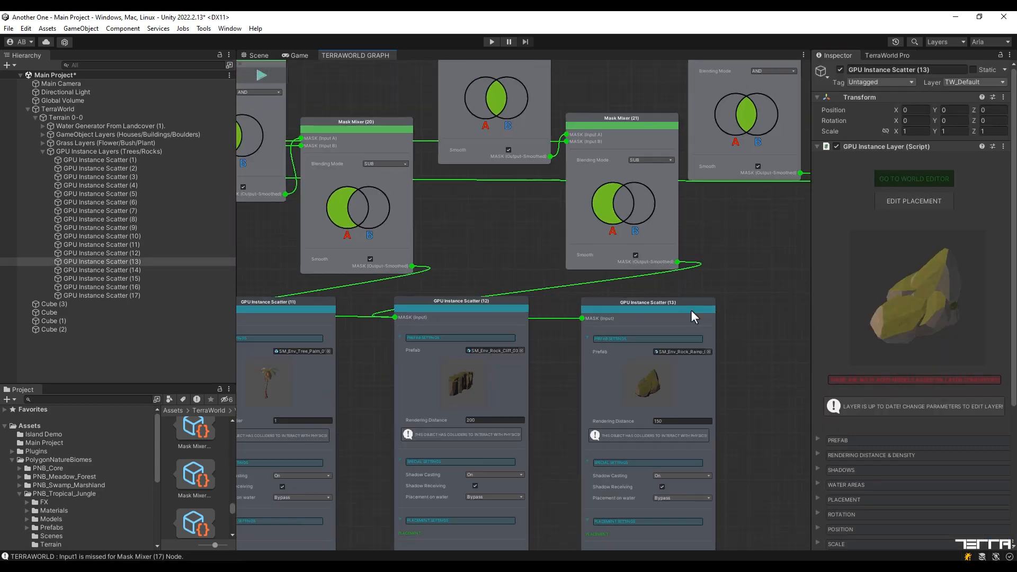
- Trace the mask connections back through the graph, comparing which Mask Mixer nodes feed GPU Instance Scatter (9) to (12) and the earlier scatter nodes
{"action": "middle_click_drag", "start_coordinate": [690, 309], "coordinate": [800, 316]}
{"action": "middle_click_drag", "start_coordinate": [249, 255], "coordinate": [799, 323]}
{"action": "middle_click_drag", "start_coordinate": [318, 318], "coordinate": [768, 315]}
{"action": "middle_click_drag", "start_coordinate": [383, 315], "coordinate": [741, 344]}
{"action": "middle_click_drag", "start_coordinate": [435, 307], "coordinate": [752, 334]}
{"action": "middle_click_drag", "start_coordinate": [281, 276], "coordinate": [807, 306]}
{"action": "left_click", "coordinate": [372, 307]}
{"action": "middle_click_drag", "start_coordinate": [482, 365], "coordinate": [249, 339]}
{"action": "middle_click_drag", "start_coordinate": [688, 339], "coordinate": [434, 307]}
{"action": "middle_click_drag", "start_coordinate": [763, 328], "coordinate": [238, 241]}
{"action": "middle_click_drag", "start_coordinate": [609, 281], "coordinate": [406, 301]}
{"action": "middle_click_drag", "start_coordinate": [787, 290], "coordinate": [522, 304]}
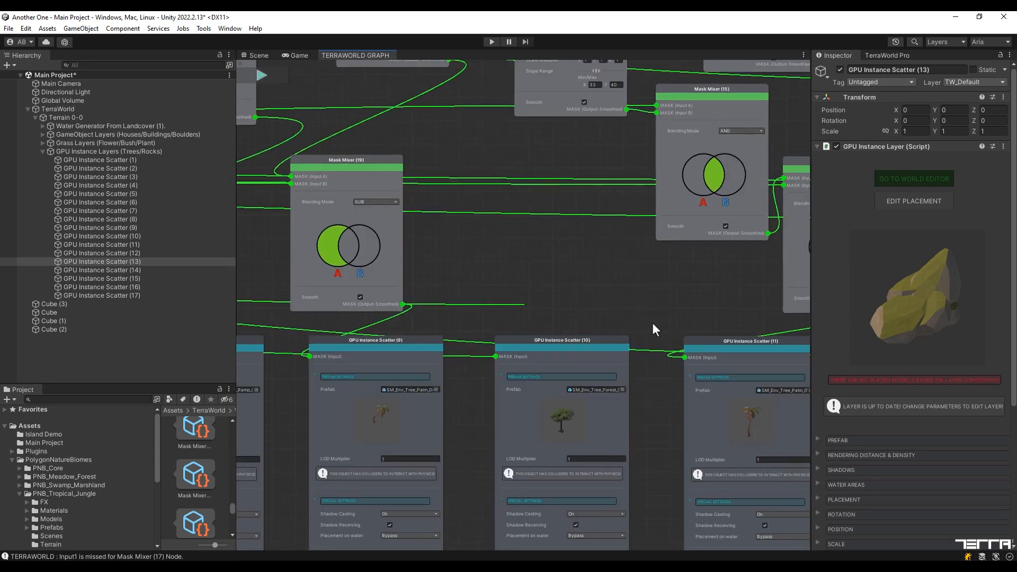
{"action": "left_click", "coordinate": [684, 356]}
{"action": "scroll", "coordinate": [671, 326], "scroll_direction": "down", "scroll_amount": 2}
{"action": "middle_click_drag", "start_coordinate": [352, 313], "coordinate": [880, 276]}
{"action": "middle_click_drag", "start_coordinate": [418, 271], "coordinate": [731, 237]}
{"action": "middle_click_drag", "start_coordinate": [548, 196], "coordinate": [648, 151]}
- Check the Models Distance of the GPU Instance Scatter (5) layer and set the Placement Distance of the GPU Instance Scatter (4) node to 25
{"action": "left_click", "coordinate": [203, 194]}
{"action": "left_click", "coordinate": [890, 455]}
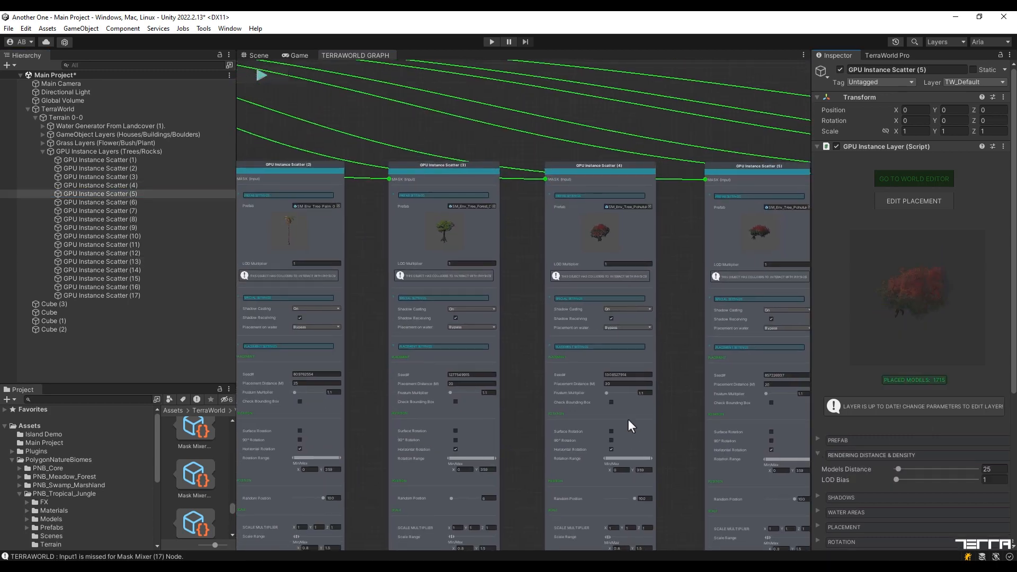
{"action": "scroll", "coordinate": [614, 392], "scroll_direction": "up", "scroll_amount": 2}
{"action": "left_click", "coordinate": [606, 387]}
{"action": "type", "text": "25"}
{"action": "middle_click_drag", "start_coordinate": [690, 454], "coordinate": [688, 305]}
- Check the layer's slope limits and set the maximum Slope Range of the GPU Instance Scatter (4) node to 5
{"action": "scroll", "coordinate": [826, 392], "scroll_direction": "down", "scroll_amount": 5}
{"action": "left_click", "coordinate": [819, 416]}
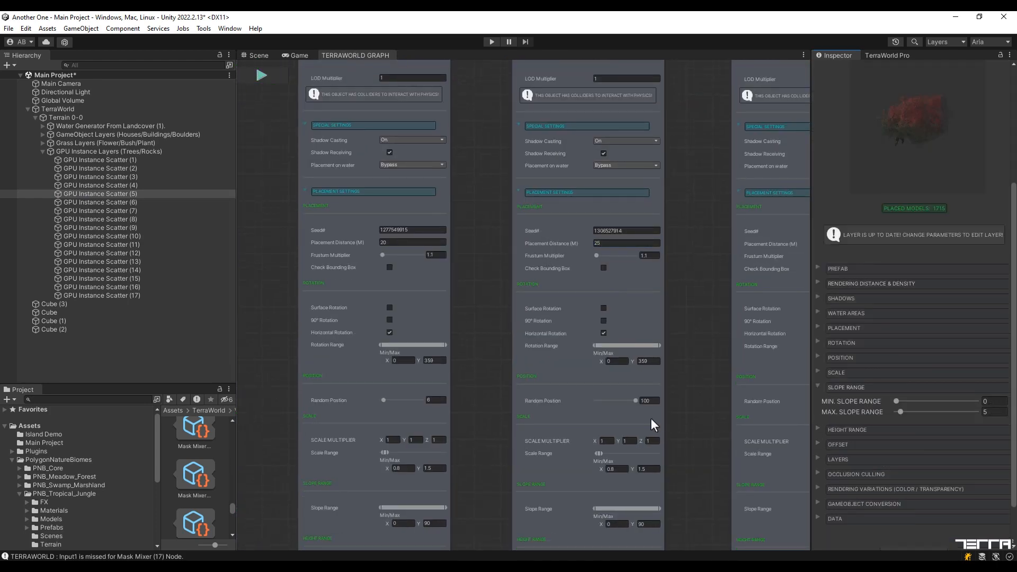
{"action": "left_click", "coordinate": [648, 523]}
{"action": "type", "text": "5"}
{"action": "key", "text": "Return"}
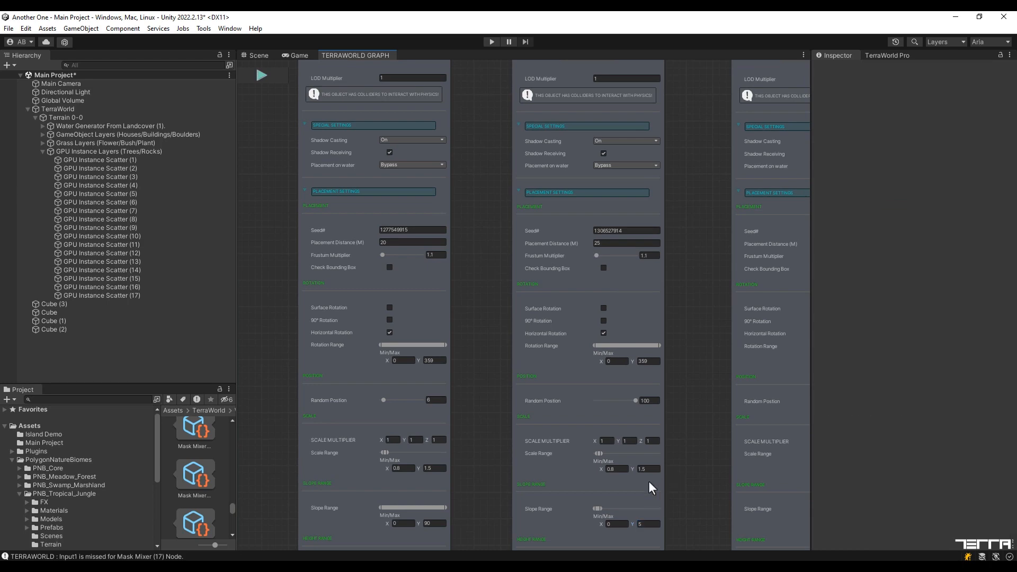
- Find the Object Scatter (1) cloud node in the graph, review its placement and offset settings, and set its Scale Multiplier Z to 5
{"action": "scroll", "coordinate": [649, 480], "scroll_direction": "down", "scroll_amount": 2}
{"action": "middle_click_drag", "start_coordinate": [446, 423], "coordinate": [762, 212]}
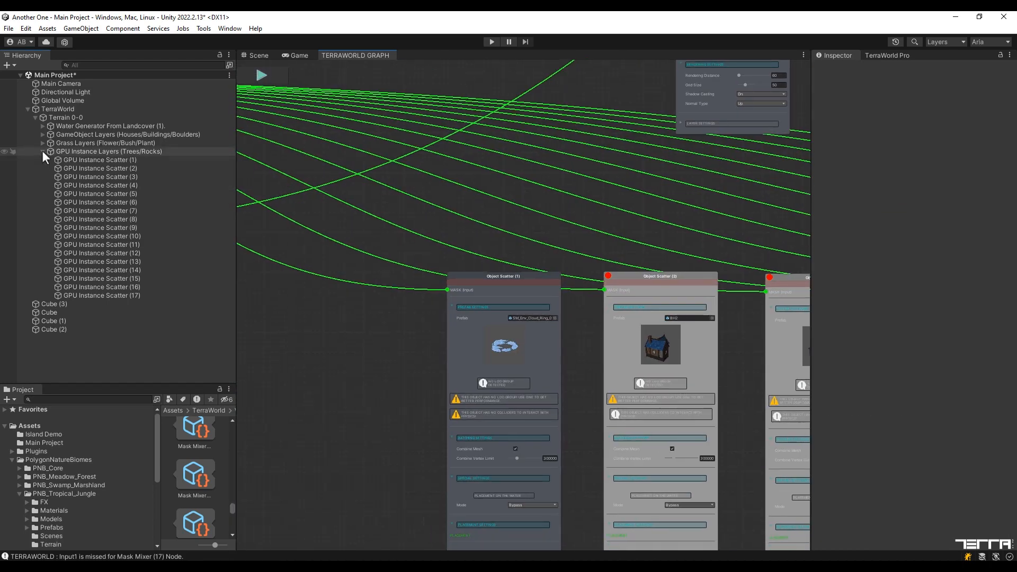
{"action": "left_click", "coordinate": [42, 151]}
{"action": "left_click", "coordinate": [42, 134]}
{"action": "left_click", "coordinate": [89, 143]}
{"action": "left_click", "coordinate": [837, 438]}
{"action": "scroll", "coordinate": [574, 444], "scroll_direction": "down", "scroll_amount": 5}
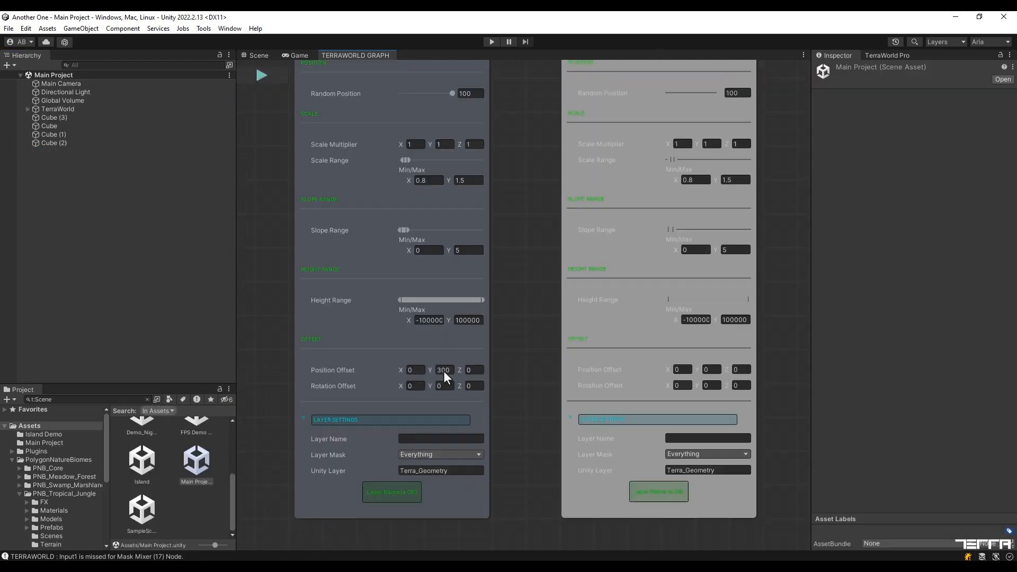
{"action": "scroll", "coordinate": [443, 370], "scroll_direction": "down", "scroll_amount": 5}
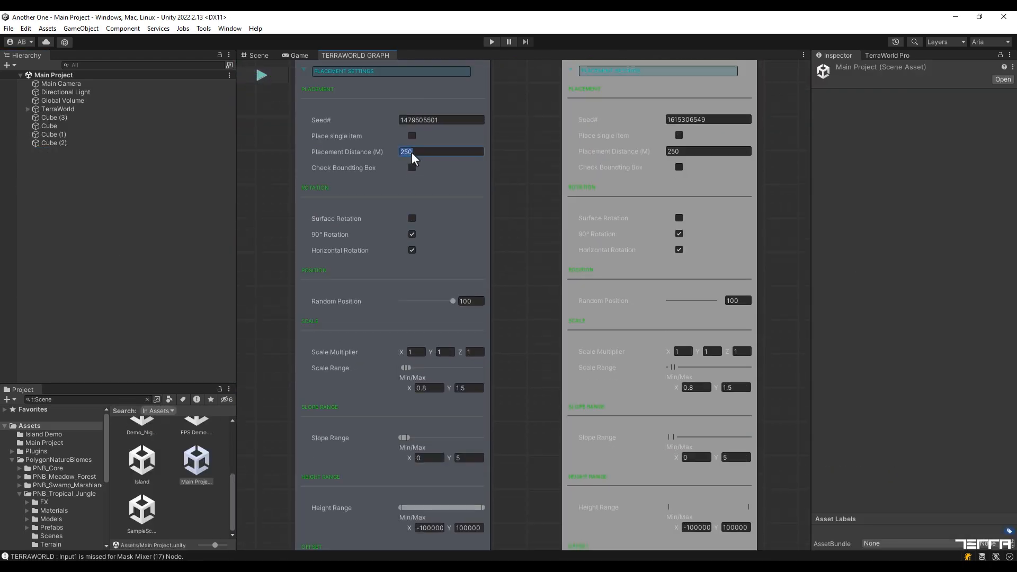
{"action": "left_click", "coordinate": [471, 352]}
{"action": "type", "text": "5"}
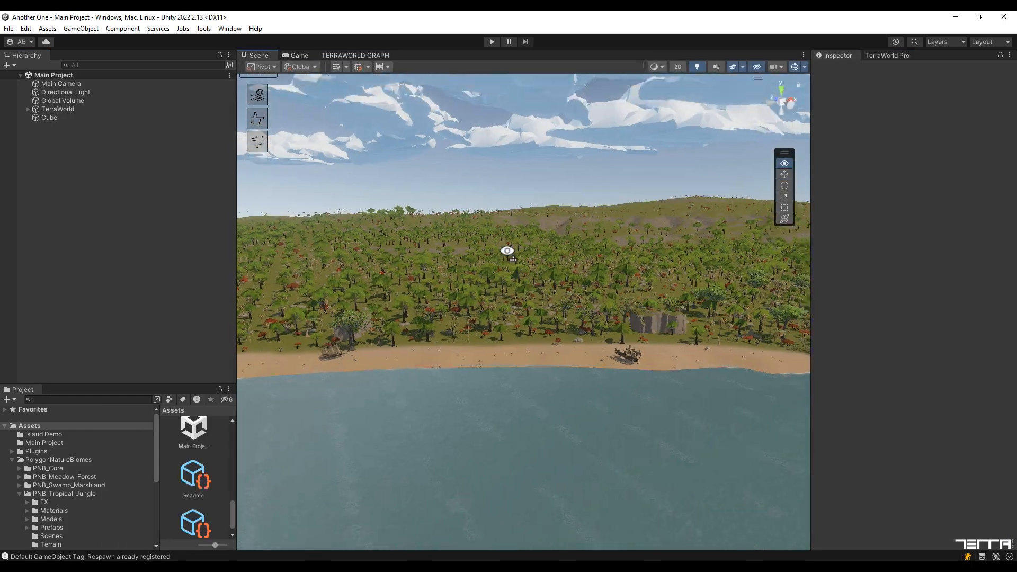
- Create a cube on the grass near the beach in the scene and scale it uniformly to about 12.59
{"action": "right_click_drag", "start_coordinate": [509, 252], "coordinate": [531, 336]}
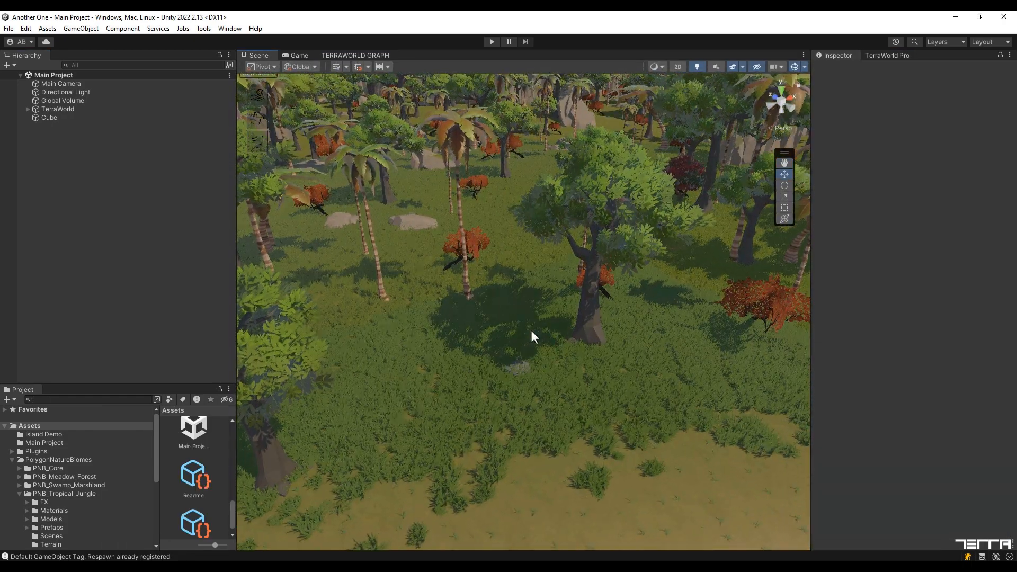
{"action": "right_click", "coordinate": [138, 226]}
{"action": "mouse_move", "coordinate": [172, 377]}
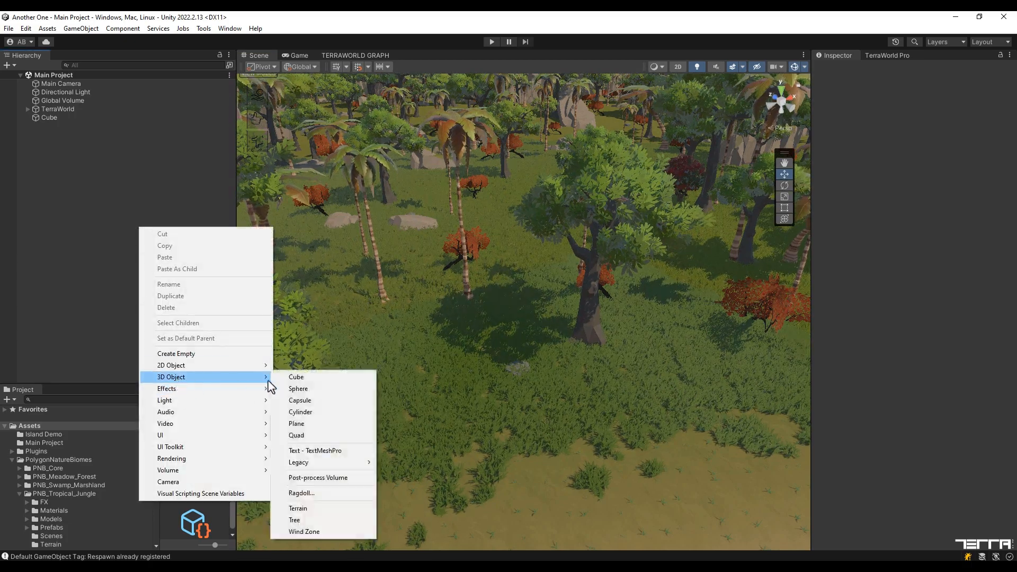
{"action": "left_click", "coordinate": [295, 377]}
{"action": "left_click_drag", "start_coordinate": [522, 314], "coordinate": [787, 163]}
{"action": "key", "text": "r"}
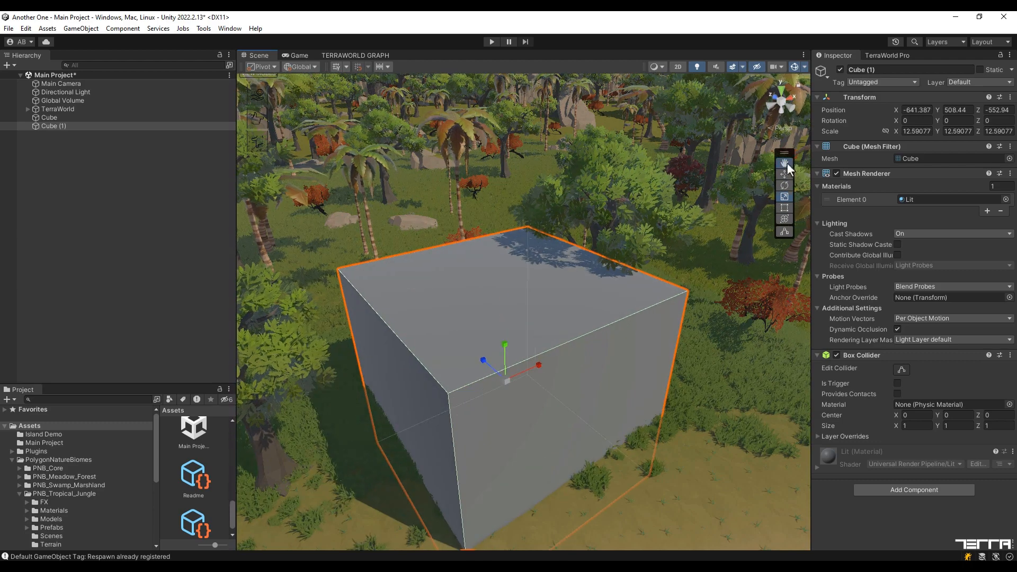
- Raise the new cube to a Y position of about 512.72 and assign it to the Volume layer
{"action": "left_click", "coordinate": [784, 174]}
{"action": "left_click_drag", "start_coordinate": [508, 379], "coordinate": [513, 319]}
{"action": "left_click", "coordinate": [220, 277]}
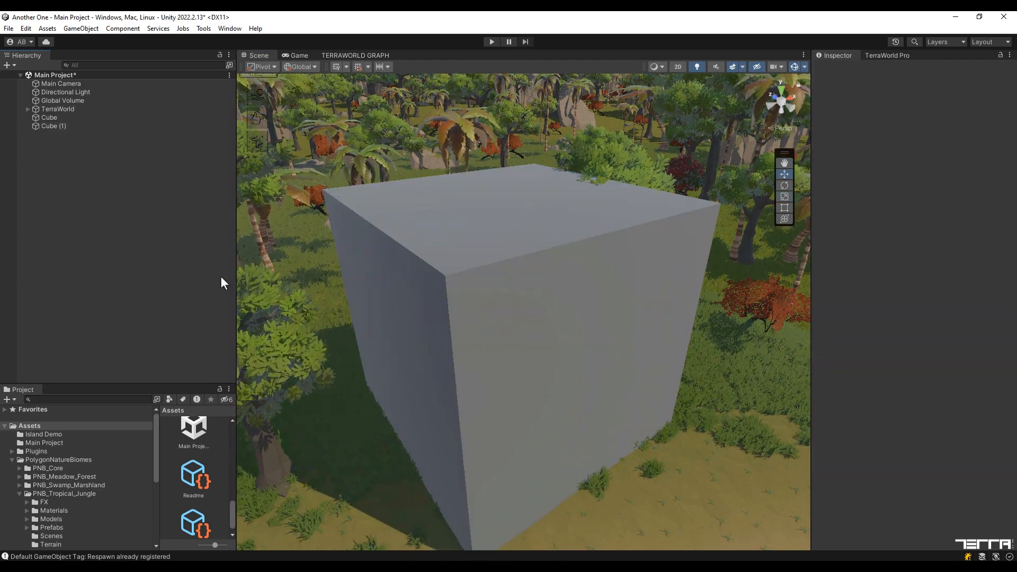
{"action": "left_click", "coordinate": [474, 268]}
{"action": "left_click", "coordinate": [957, 83]}
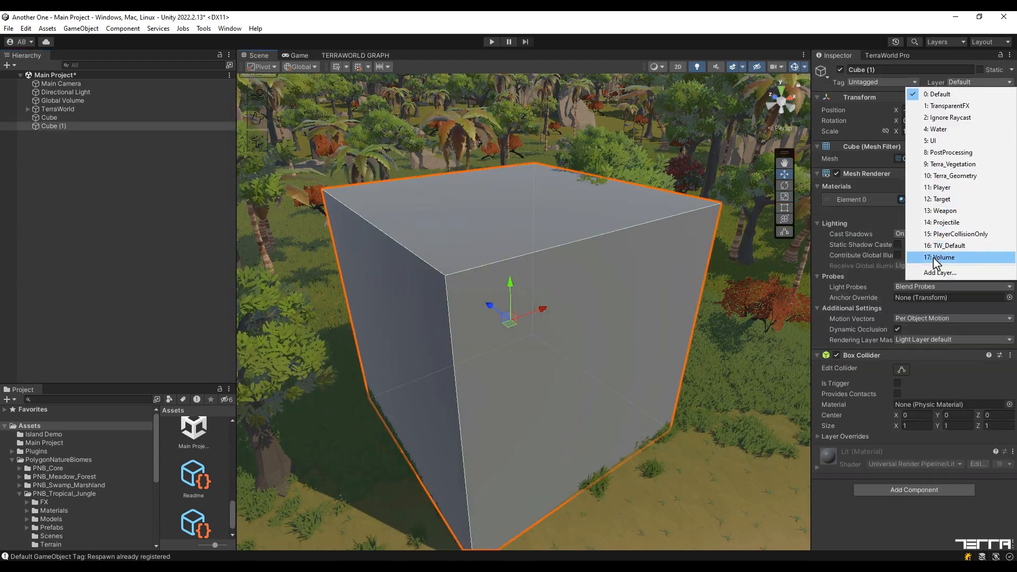
{"action": "left_click", "coordinate": [933, 256]}
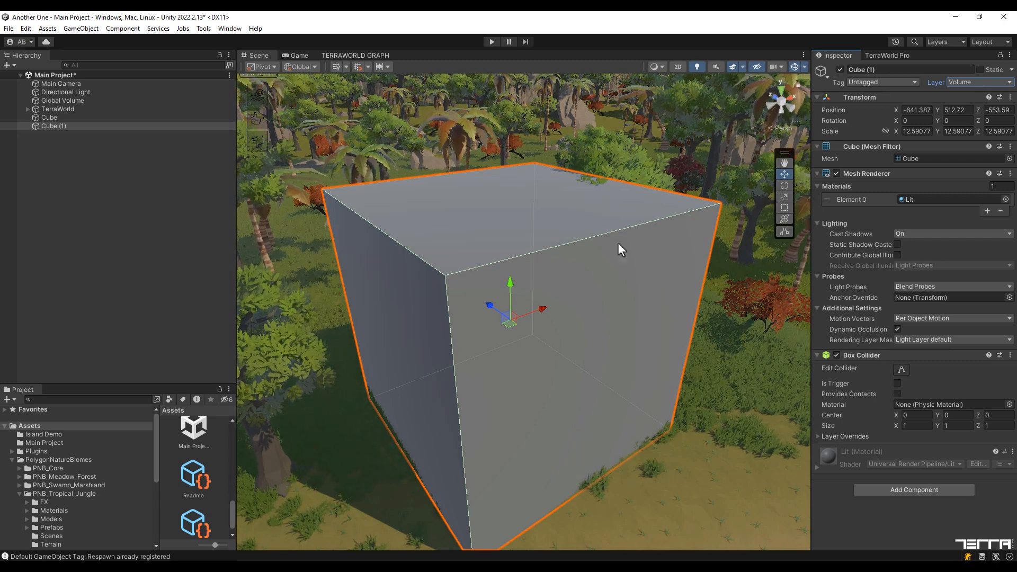
- Search the project for "mask Material" and apply Mask Material to the cube
{"action": "left_click", "coordinate": [120, 379]}
{"action": "left_click", "coordinate": [105, 400]}
{"action": "type", "text": "mask"}
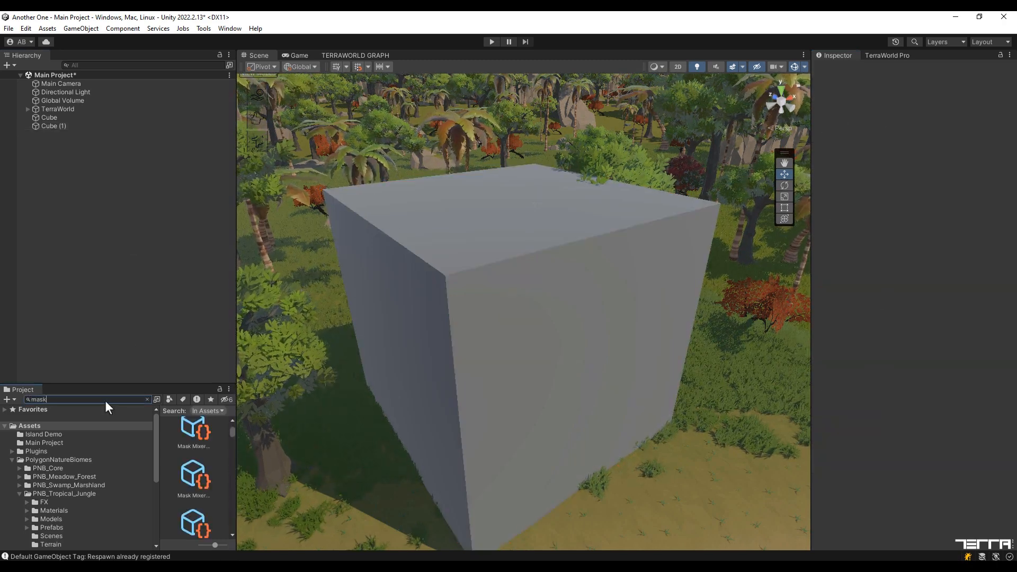
{"action": "type", "text": " Material"}
{"action": "left_click", "coordinate": [193, 441]}
{"action": "left_click_drag", "start_coordinate": [193, 441], "coordinate": [412, 329]}
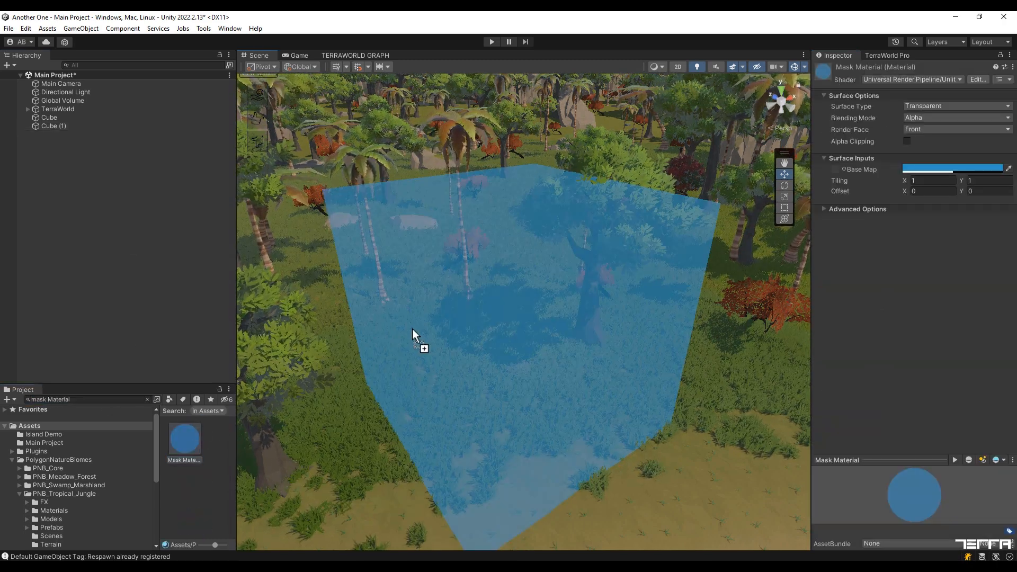
{"action": "left_click", "coordinate": [176, 284]}
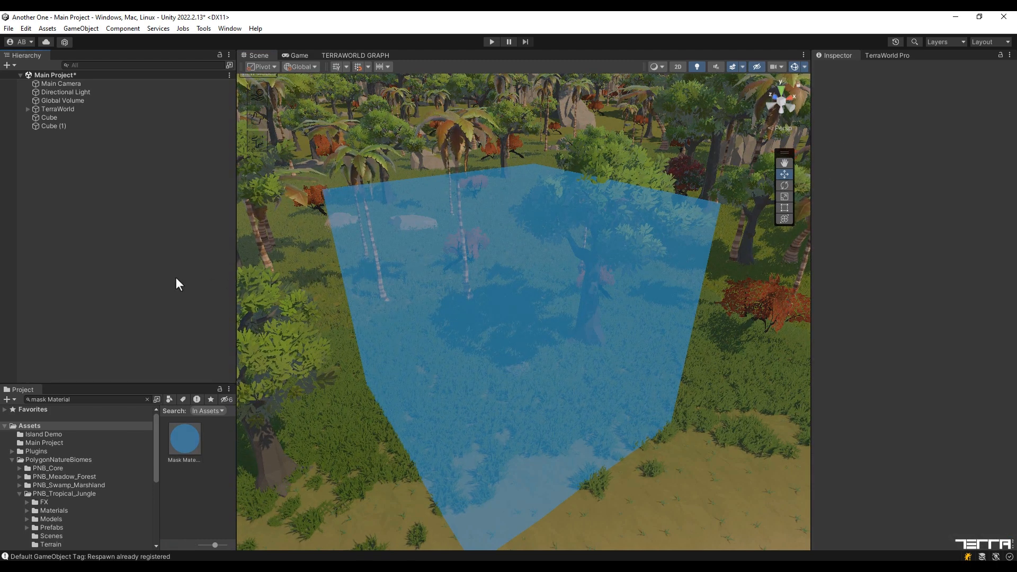
- Exclude the Volume layer from the Layer Mask in TerraWorld's layer-based placement filtering
{"action": "left_click", "coordinate": [90, 109]}
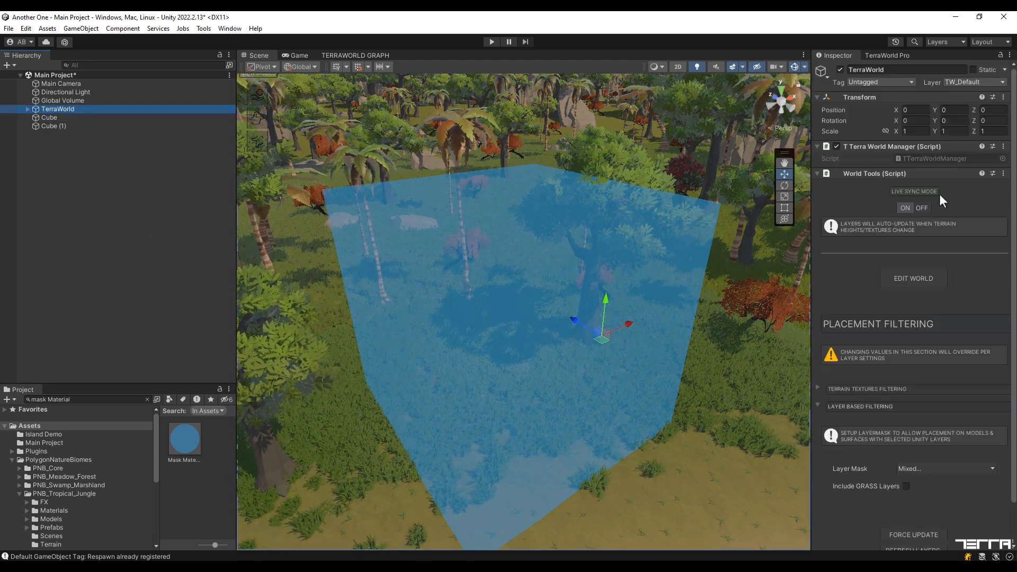
{"action": "scroll", "coordinate": [939, 194], "scroll_direction": "down", "scroll_amount": 2}
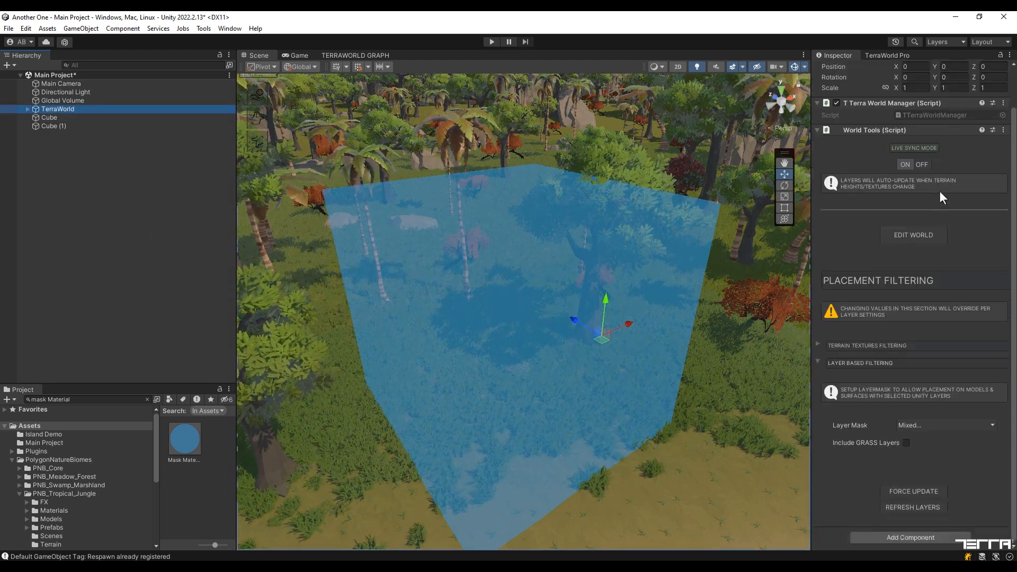
{"action": "left_click", "coordinate": [969, 426]}
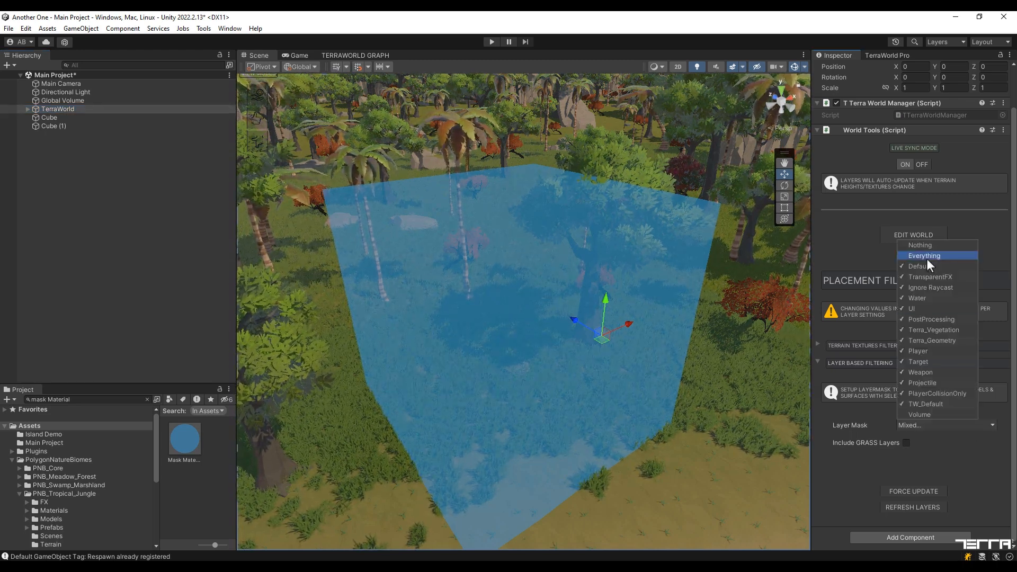
{"action": "left_click", "coordinate": [925, 411]}
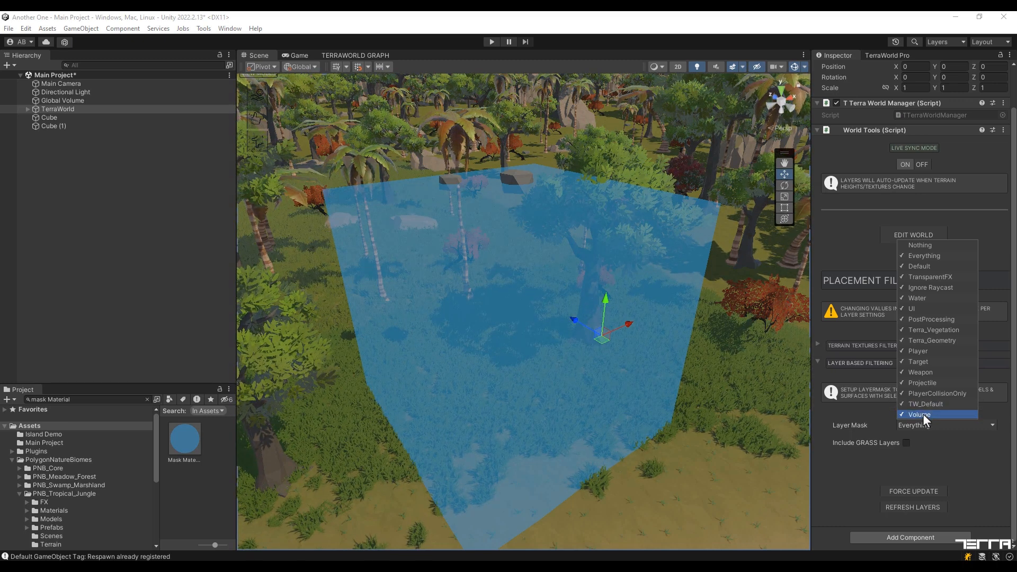
{"action": "left_click", "coordinate": [921, 414]}
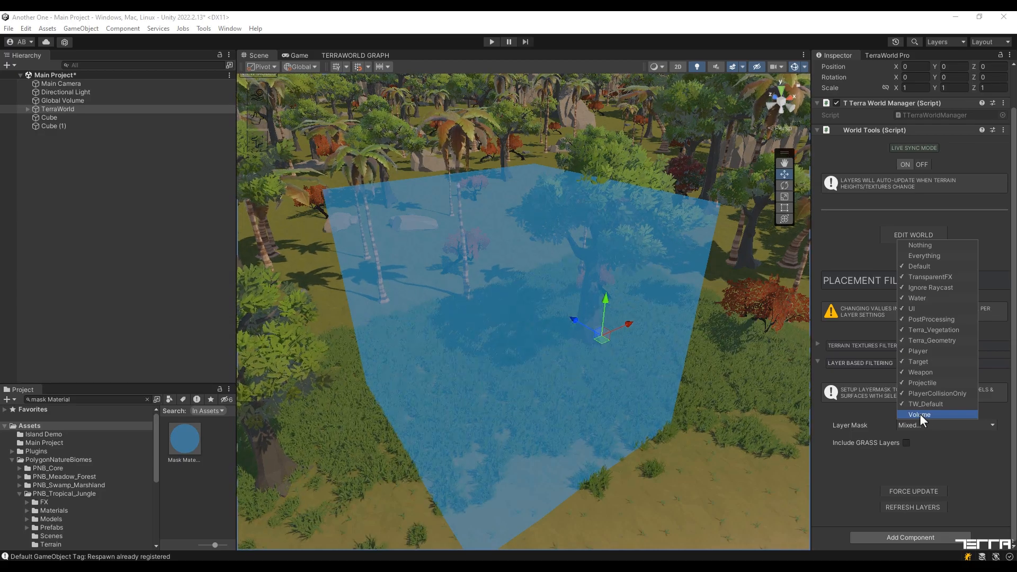
{"action": "left_click", "coordinate": [965, 460]}
- Enlarge Cube (1) to a scale of about 65.79 over the forest edge and force an update of TerraWorld's layers
{"action": "left_click", "coordinate": [564, 379]}
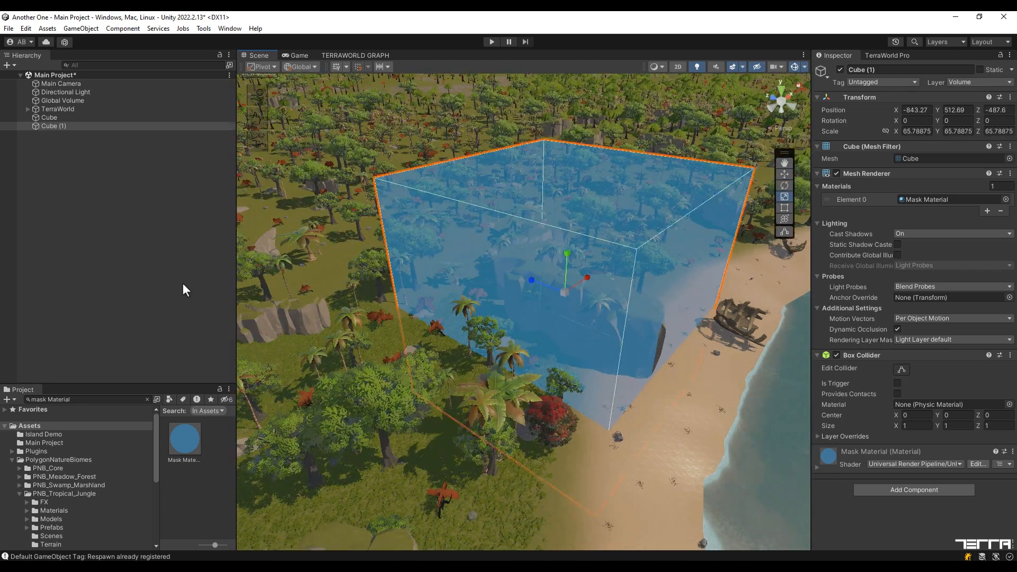
{"action": "left_click", "coordinate": [55, 109]}
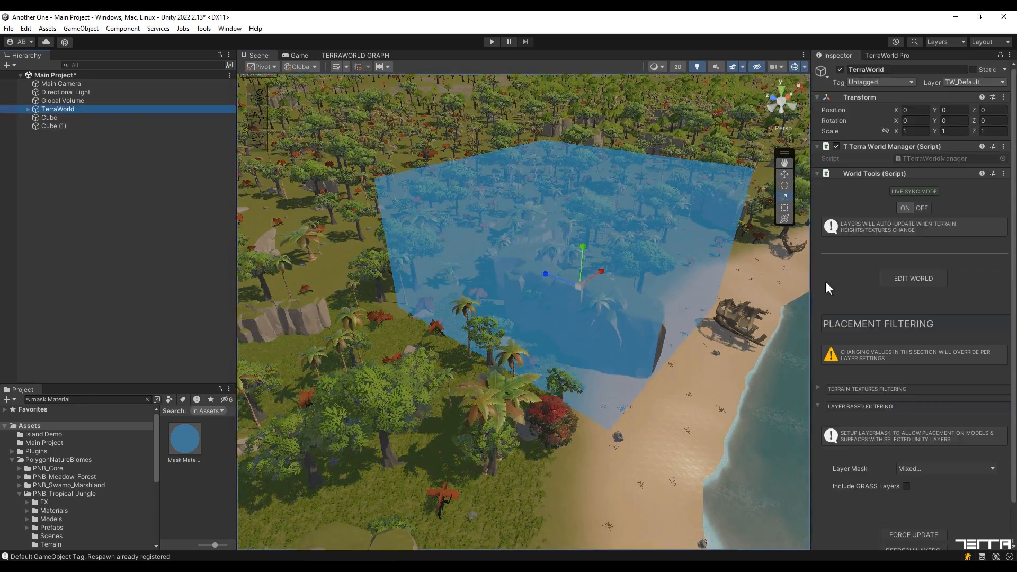
{"action": "scroll", "coordinate": [826, 281], "scroll_direction": "down", "scroll_amount": 2}
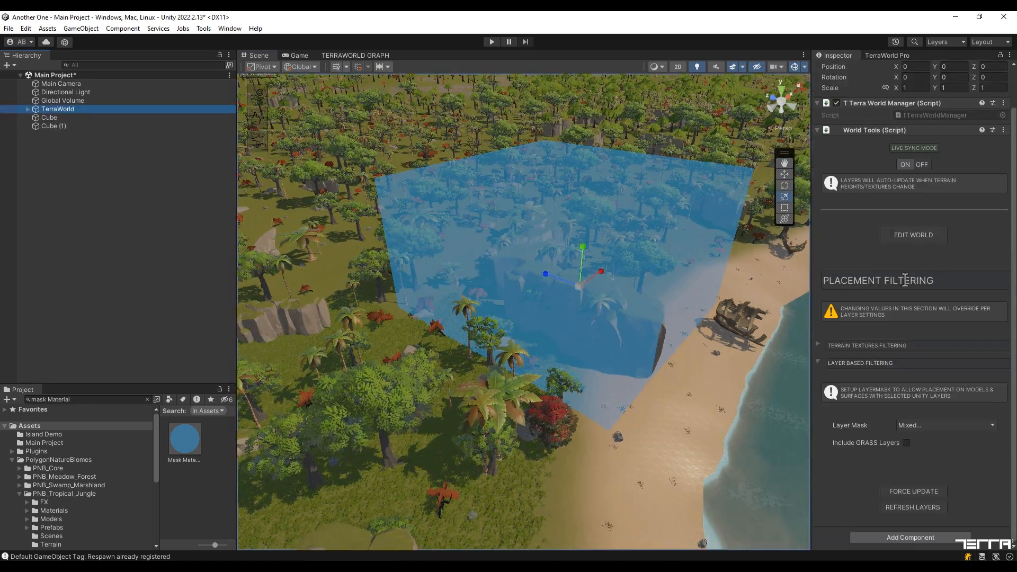
{"action": "left_click", "coordinate": [911, 492]}
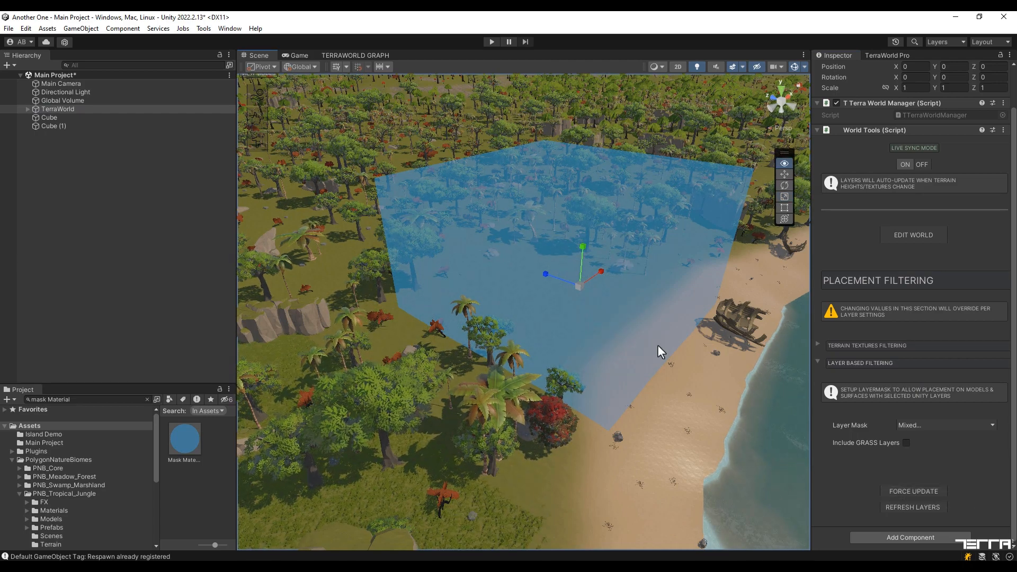
{"action": "left_click_drag", "start_coordinate": [656, 345], "coordinate": [614, 336], "text": "alt"}
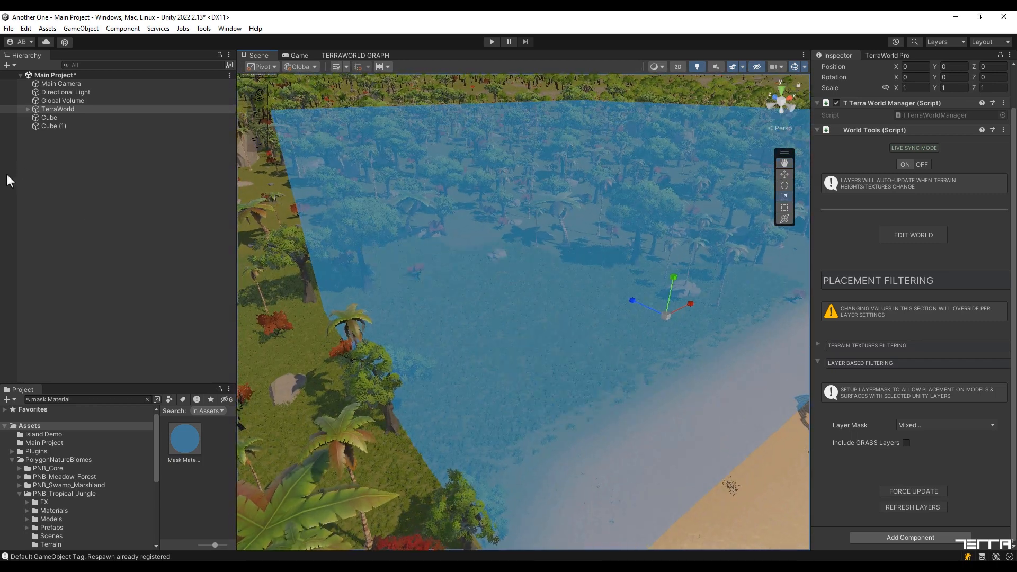
- Move Cube (1) away from the cleared area and back over it, to about X -844.8, Y 526, Z -474.3
{"action": "left_click", "coordinate": [88, 128]}
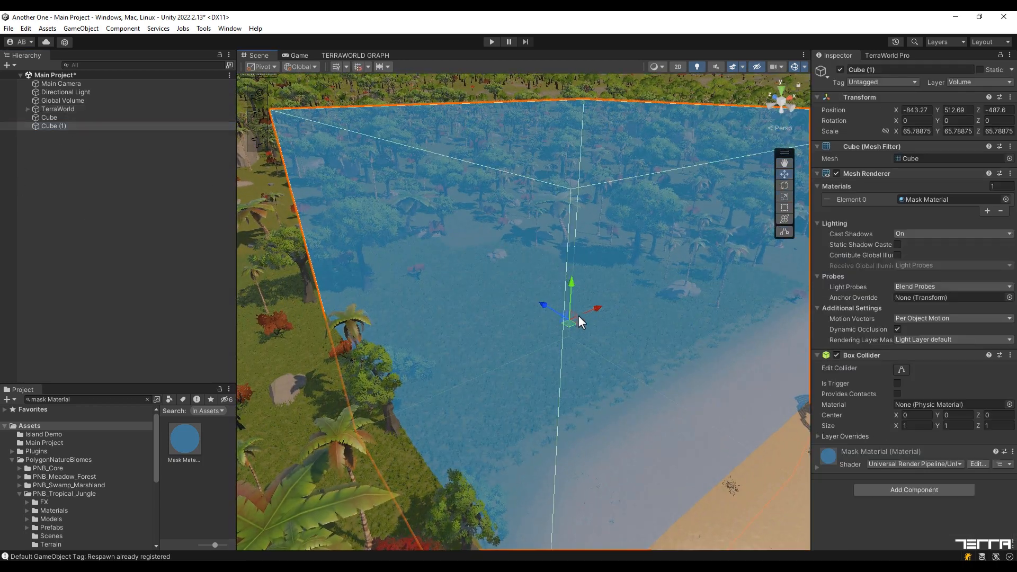
{"action": "left_click_drag", "start_coordinate": [568, 325], "coordinate": [465, 155]}
{"action": "right_click_drag", "start_coordinate": [518, 261], "coordinate": [486, 286]}
{"action": "key", "text": "w"}
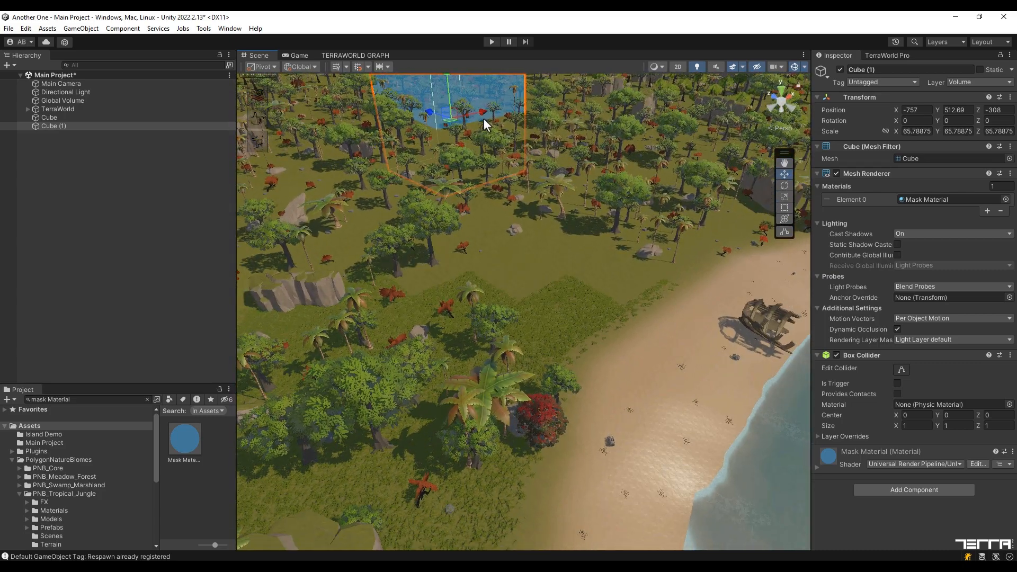
{"action": "left_click_drag", "start_coordinate": [459, 152], "coordinate": [549, 218]}
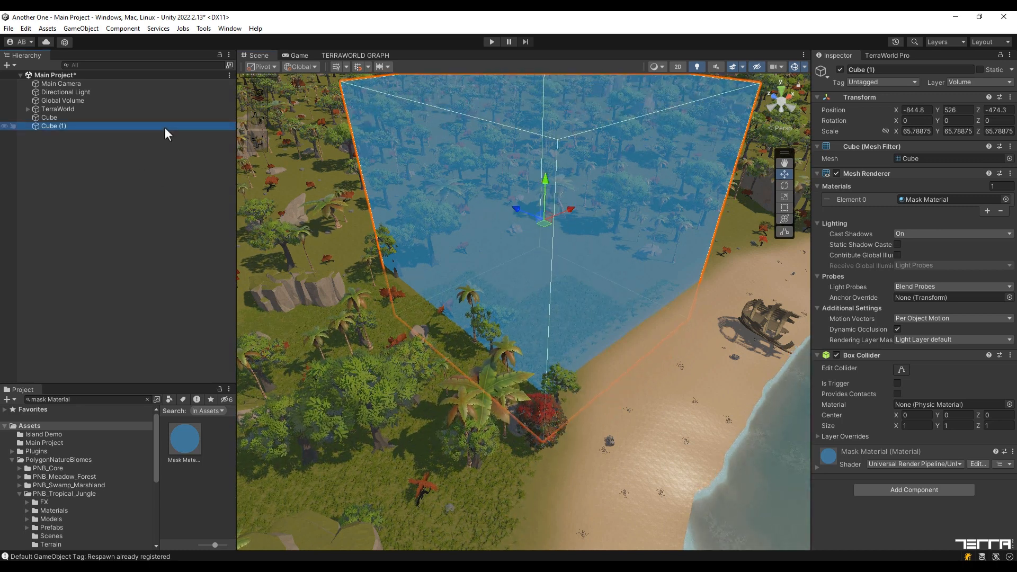
- Duplicate the mask cube to another spot in the forest and turn off its Mesh Renderer
{"action": "key", "text": "ctrl+d"}
{"action": "left_click_drag", "start_coordinate": [544, 224], "coordinate": [255, 90]}
{"action": "right_click_drag", "start_coordinate": [551, 249], "coordinate": [651, 350]}
{"action": "key", "text": "w"}
{"action": "left_click", "coordinate": [836, 173]}
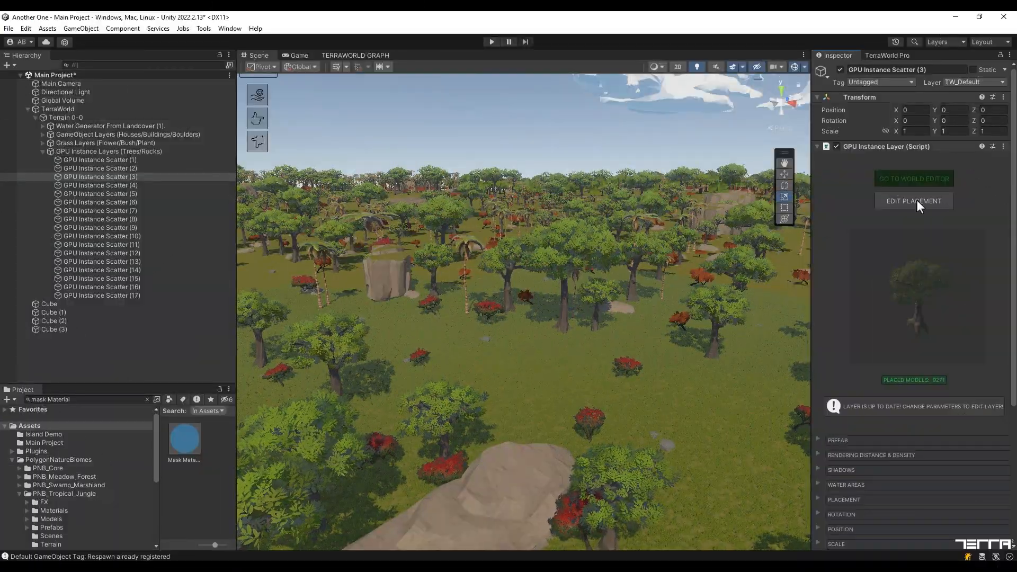
- Edit the placement of GPU Instance Scatter (3), erase a patch of trees with a radius 30 brush and paint it back, and leave edit mode
{"action": "left_click", "coordinate": [916, 199]}
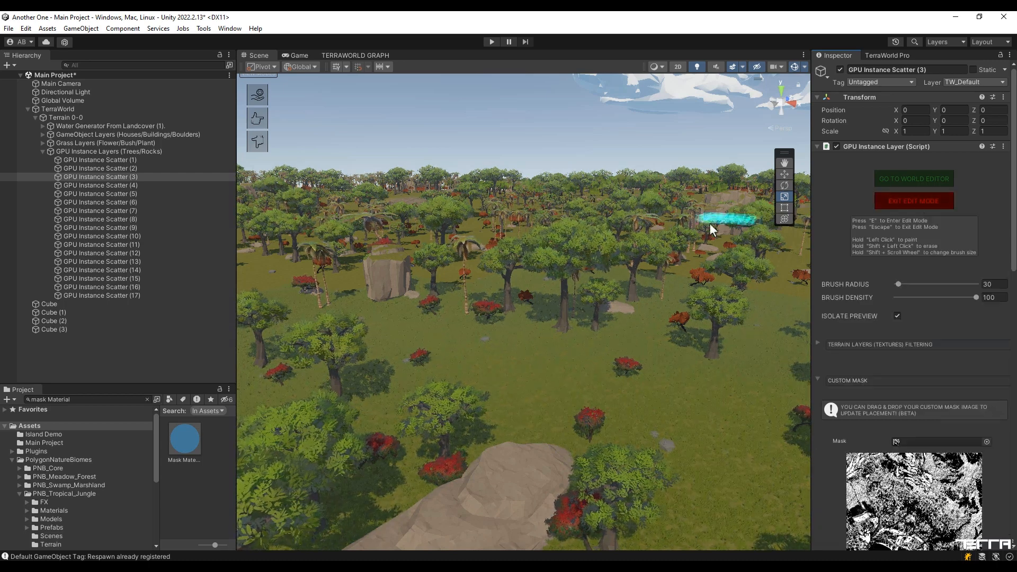
{"action": "key", "text": "shift"}
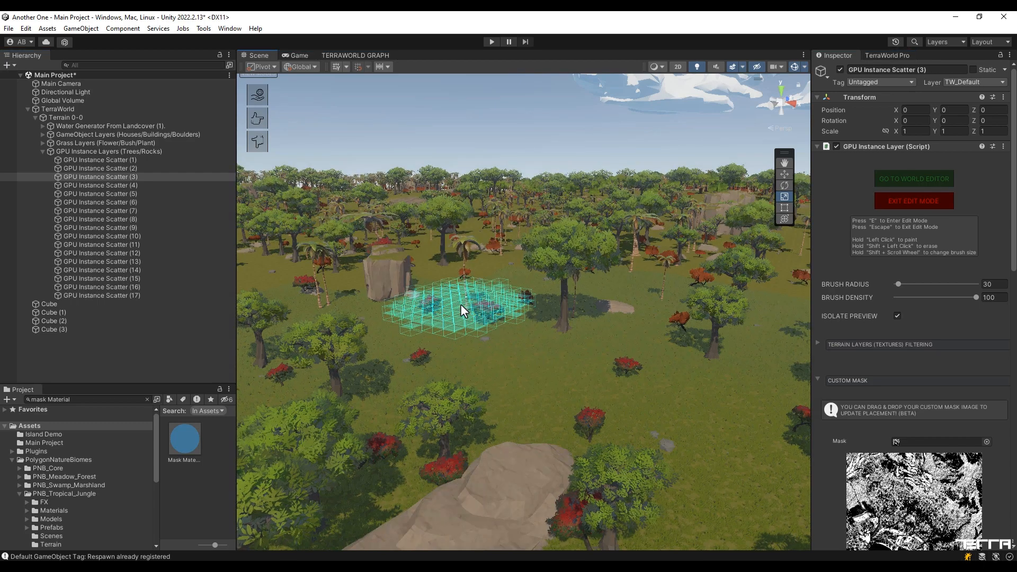
{"action": "left_click", "coordinate": [459, 304]}
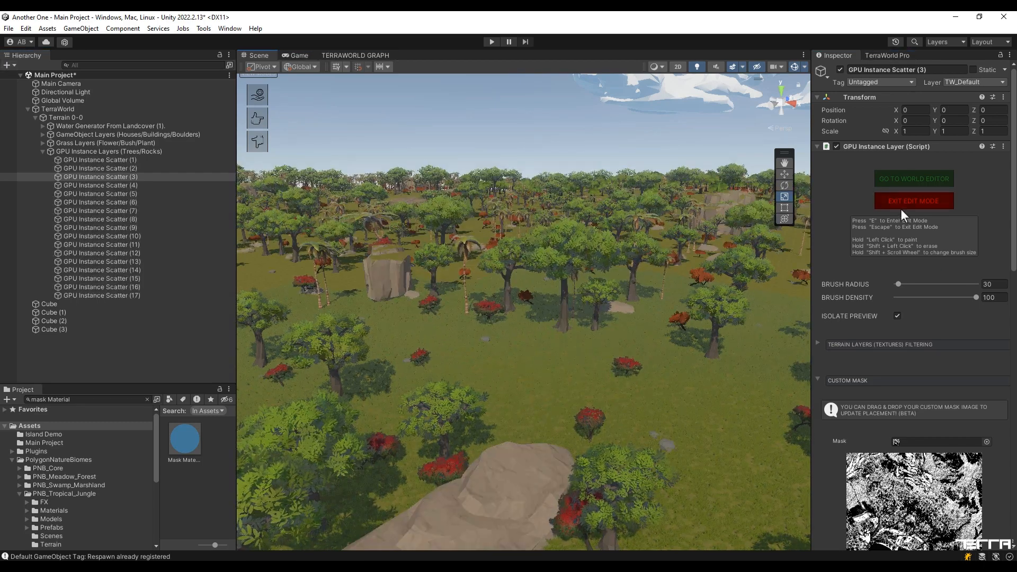
{"action": "left_click", "coordinate": [901, 206]}
{"action": "left_click", "coordinate": [114, 160]}
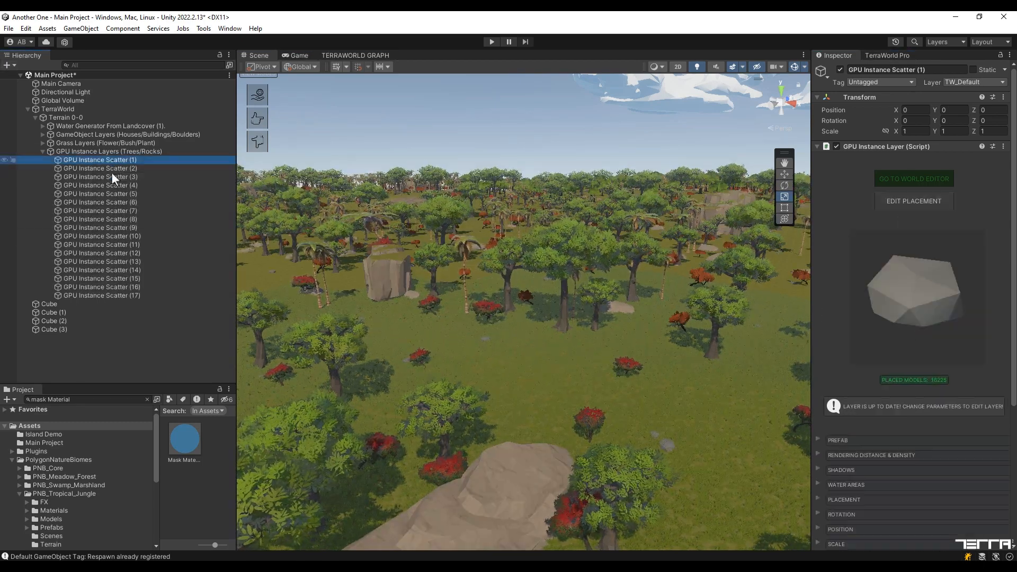
- Deactivate GPU Instance Scatter (1) to (17) and reactivate only GPU Instance Scatter (3)
{"action": "left_click", "coordinate": [113, 294], "text": "shift"}
{"action": "left_click", "coordinate": [840, 69]}
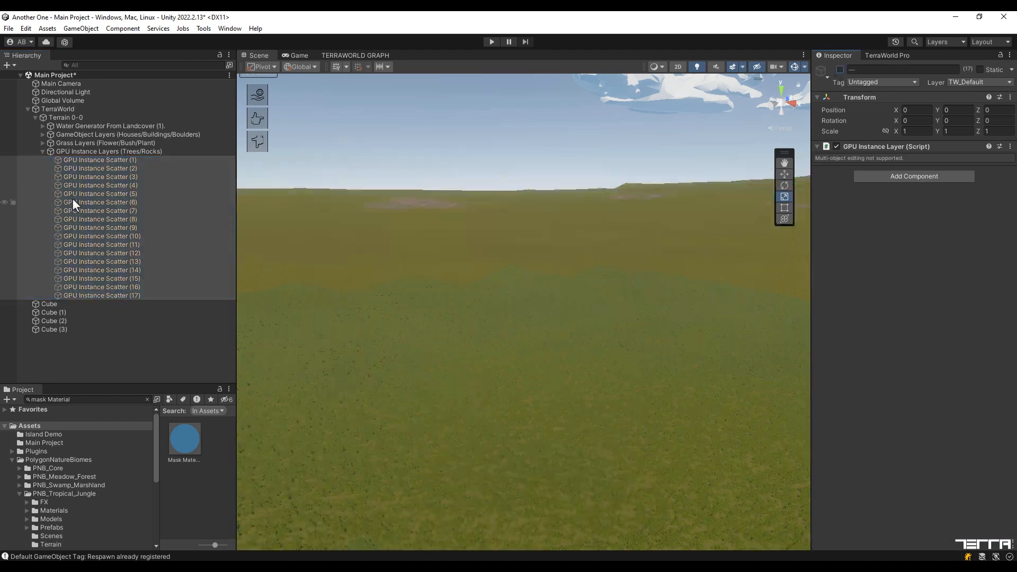
{"action": "left_click", "coordinate": [98, 176]}
{"action": "left_click", "coordinate": [840, 69]}
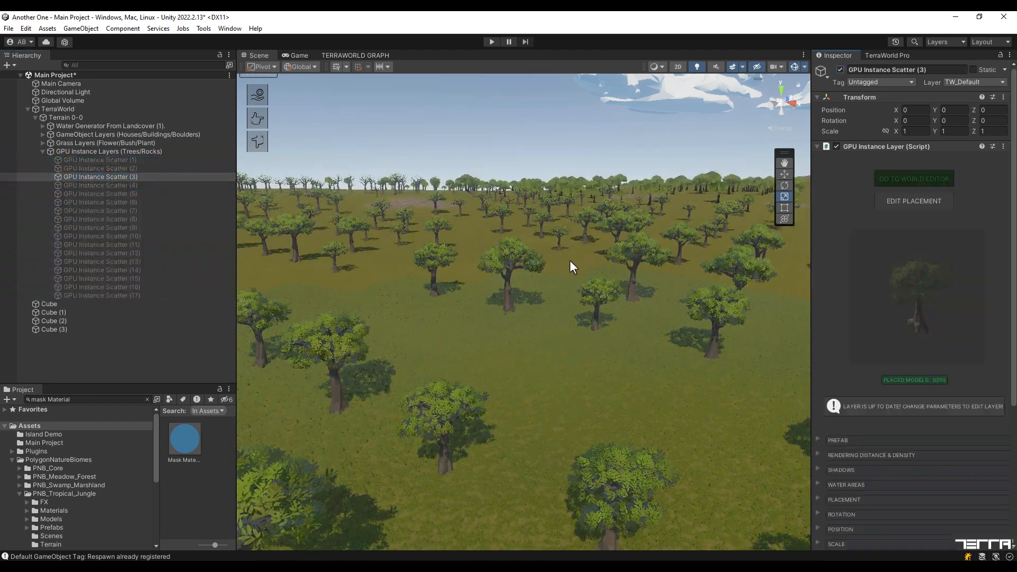
- Set the random position of GPU Instance Scatter (3) to 100 and update the layer with the change
{"action": "scroll", "coordinate": [862, 269], "scroll_direction": "down", "scroll_amount": 5}
{"action": "left_click", "coordinate": [818, 386]}
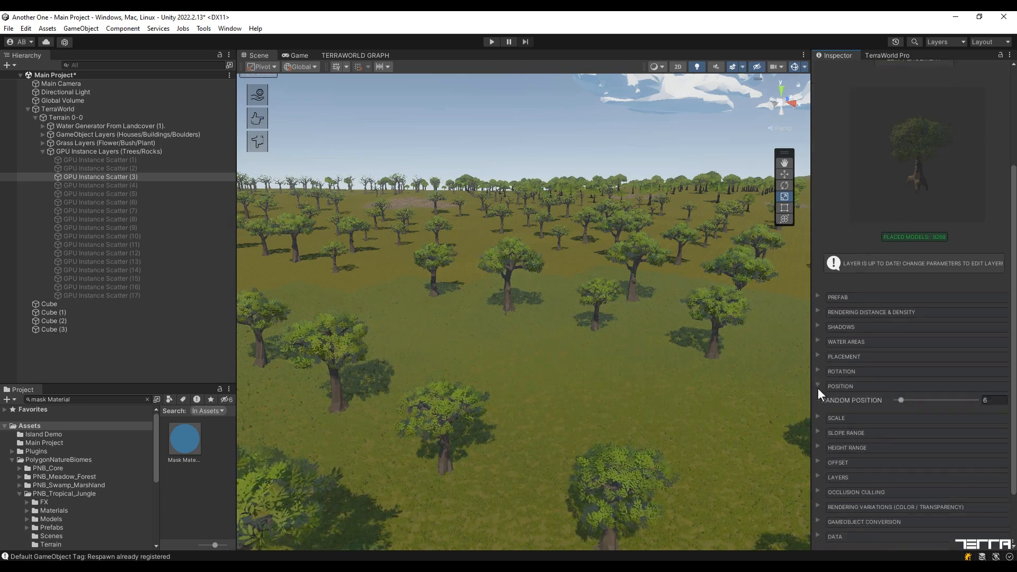
{"action": "left_click_drag", "start_coordinate": [903, 401], "coordinate": [979, 401]}
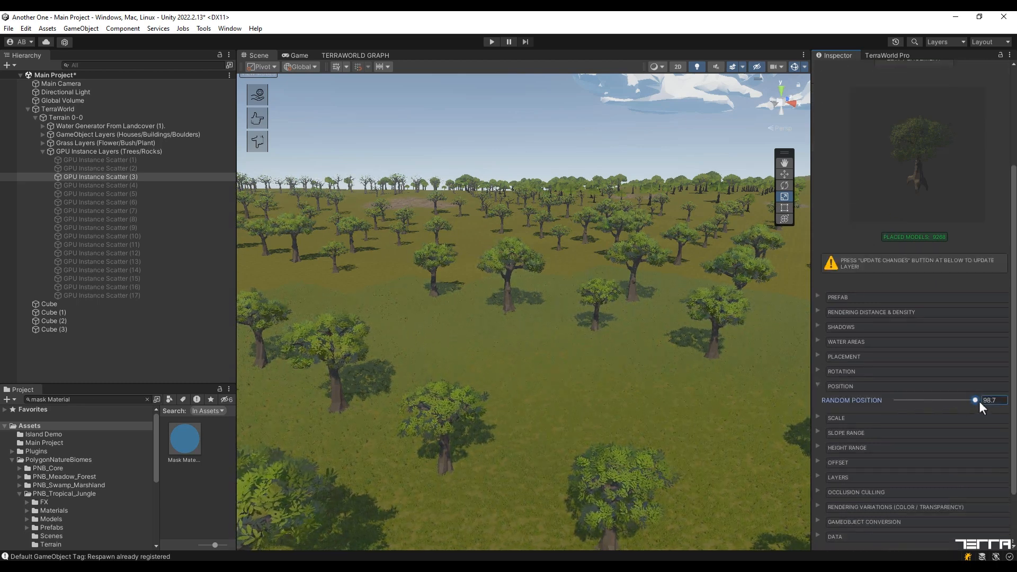
{"action": "scroll", "coordinate": [912, 367], "scroll_direction": "down", "scroll_amount": 3}
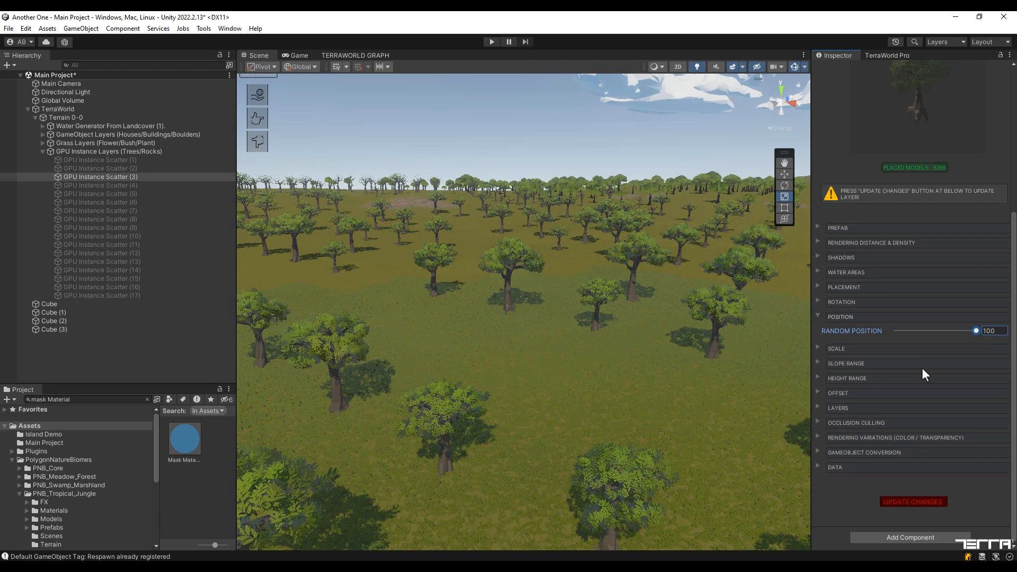
{"action": "left_click", "coordinate": [909, 503]}
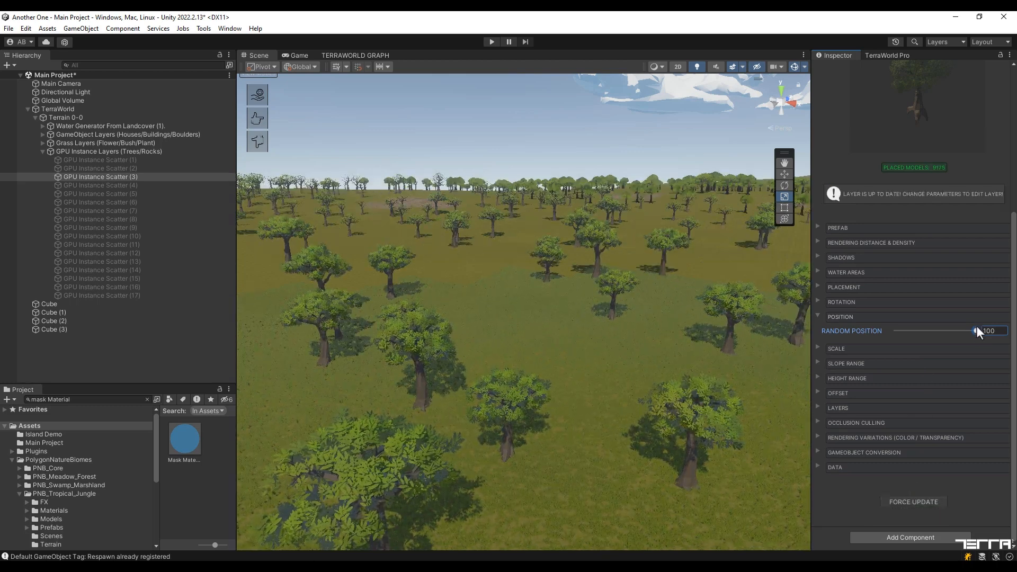
- Try a lower random position of 47 on GPU Instance Scatter (3) and update the layer
{"action": "left_click_drag", "start_coordinate": [976, 330], "coordinate": [935, 332]}
{"action": "left_click", "coordinate": [891, 504]}
{"action": "left_click", "coordinate": [911, 502]}
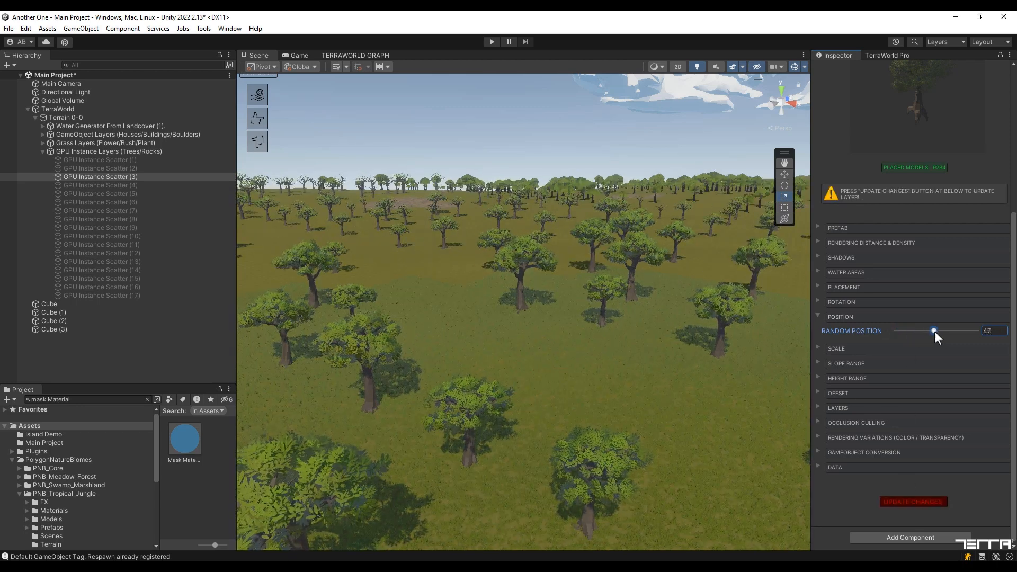
{"action": "left_click", "coordinate": [926, 501]}
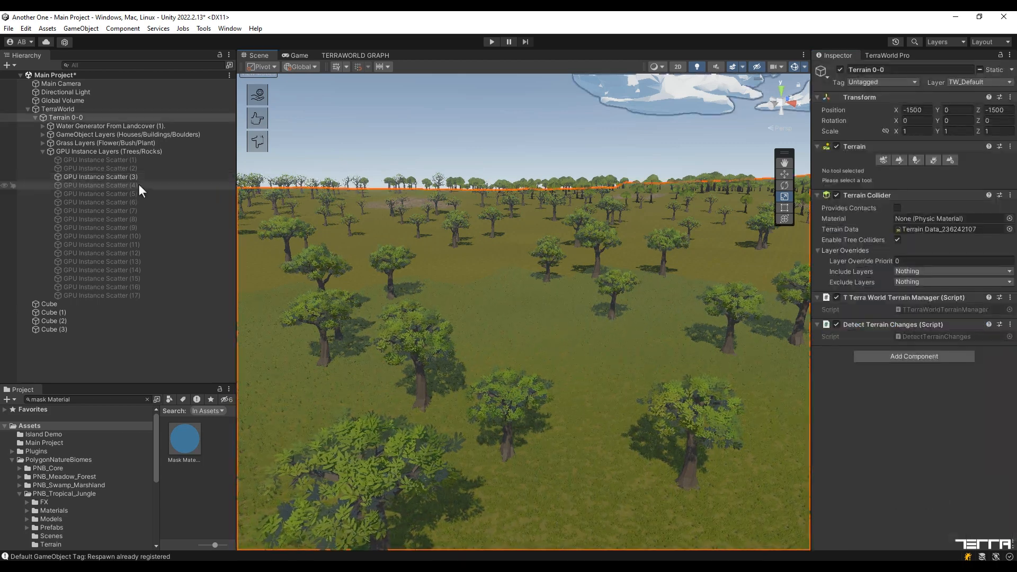
- Reactivate all GPU Instance Scatter layers from (1) to (17) and collapse the TerraWorld hierarchy
{"action": "left_click", "coordinate": [140, 160]}
{"action": "left_click", "coordinate": [128, 295], "text": "shift"}
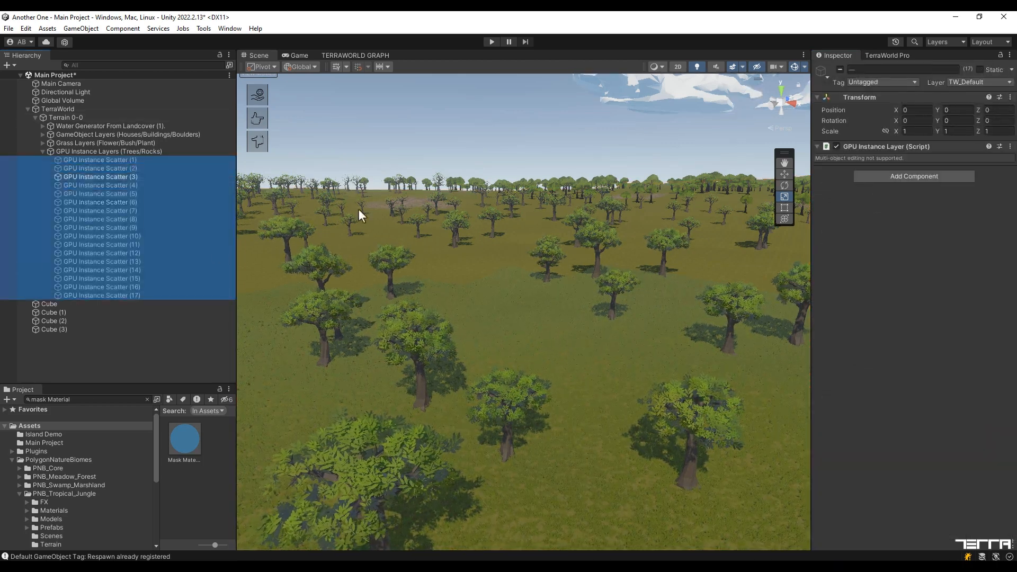
{"action": "left_click", "coordinate": [839, 70]}
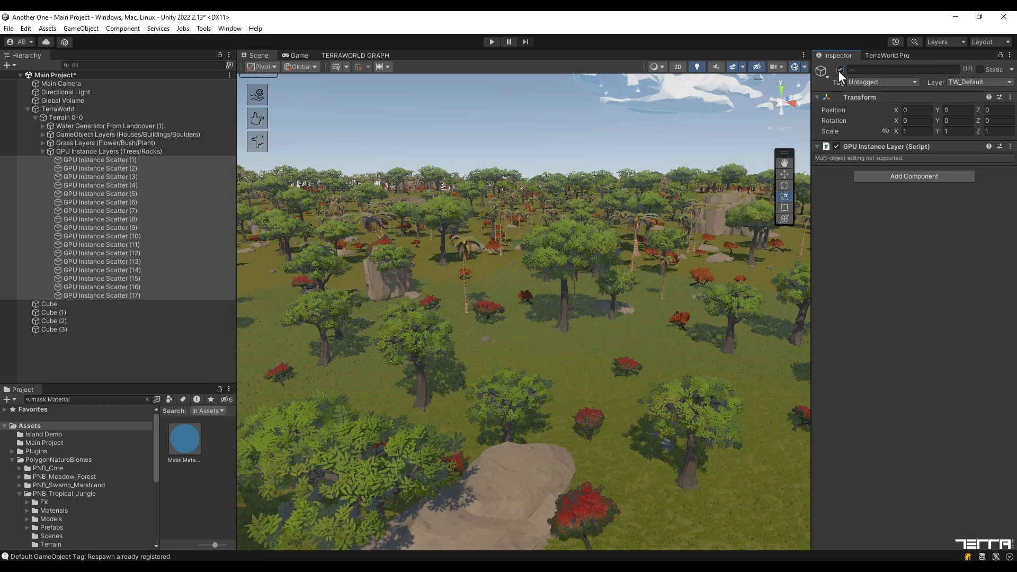
{"action": "left_click", "coordinate": [197, 357]}
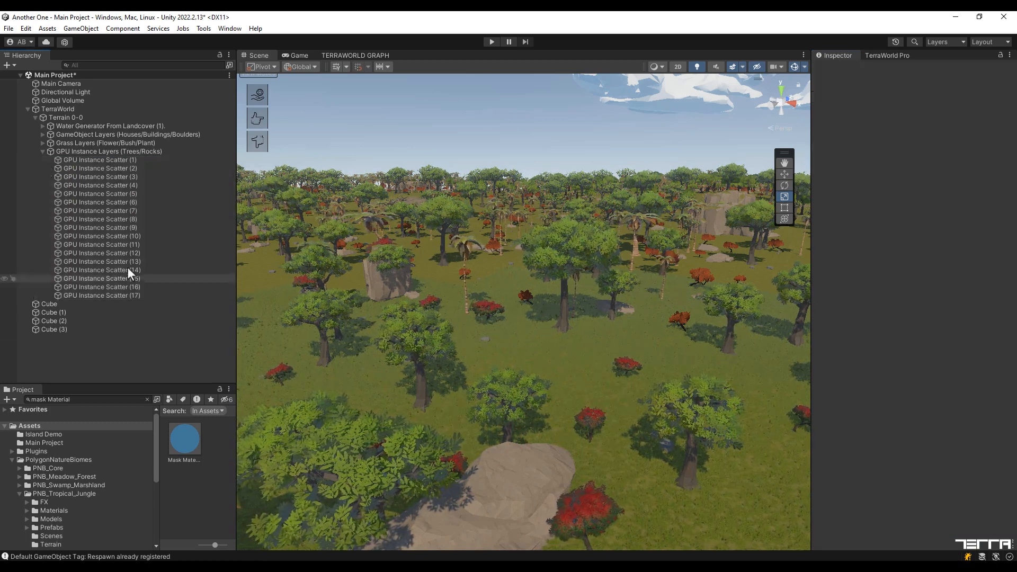
{"action": "left_click", "coordinate": [42, 152]}
{"action": "left_click", "coordinate": [35, 117]}
{"action": "left_click", "coordinate": [27, 109]}
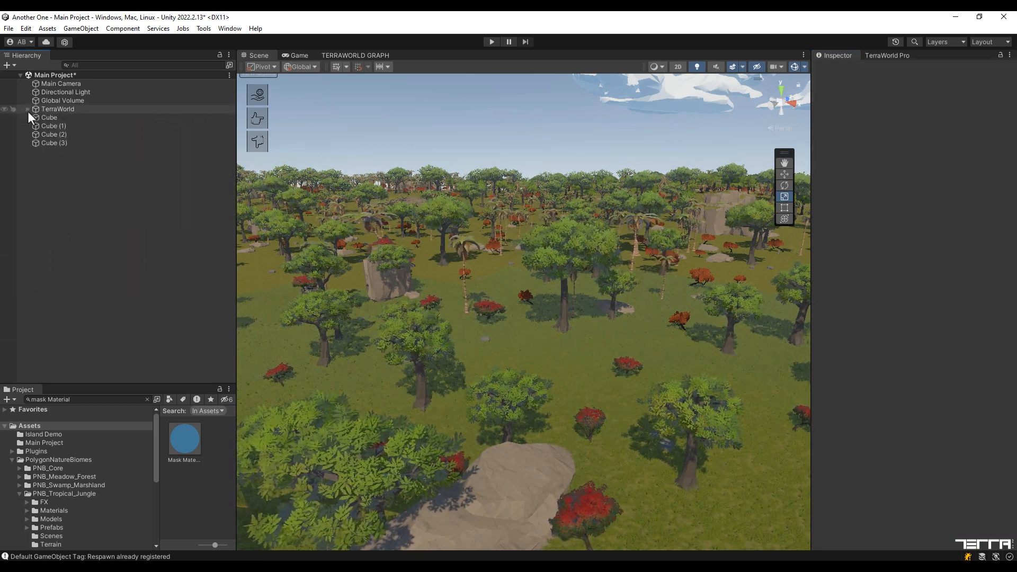
{"action": "right_click_drag", "start_coordinate": [461, 255], "coordinate": [390, 405]}
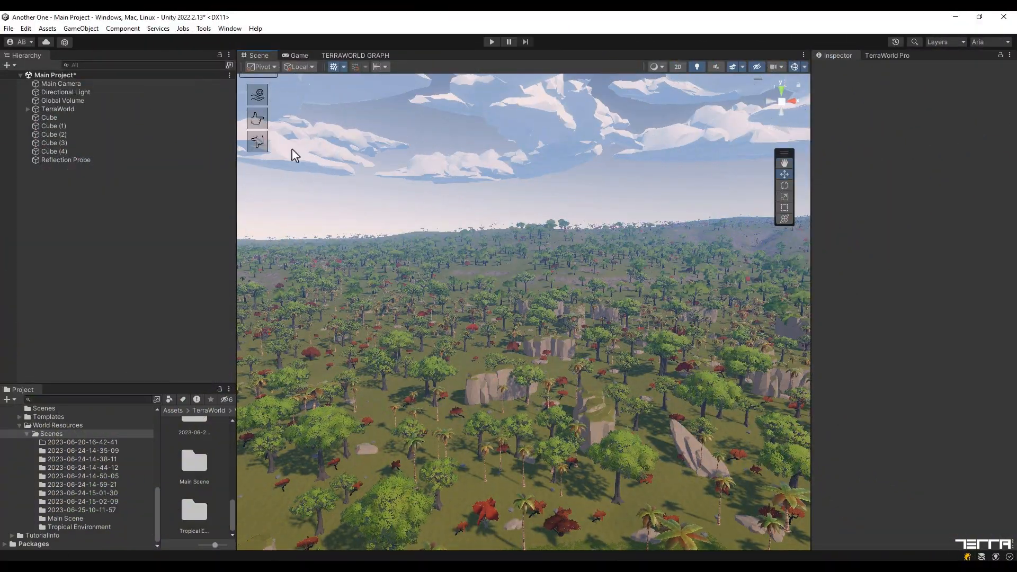
- Open the Lighting window, dock it beside the Inspector and show its Environment settings
{"action": "left_click", "coordinate": [229, 29]}
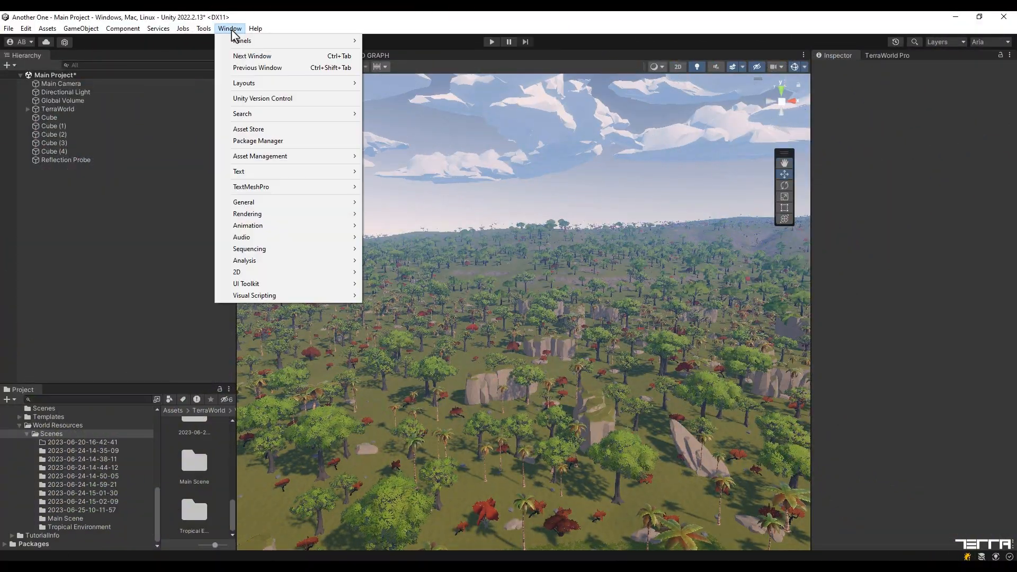
{"action": "left_click", "coordinate": [394, 214]}
{"action": "left_click_drag", "start_coordinate": [770, 182], "coordinate": [882, 68]}
{"action": "left_click", "coordinate": [866, 70]}
- Try out different fog colour and fog density values in the environment settings, and undo the density changes
{"action": "left_click", "coordinate": [935, 266]}
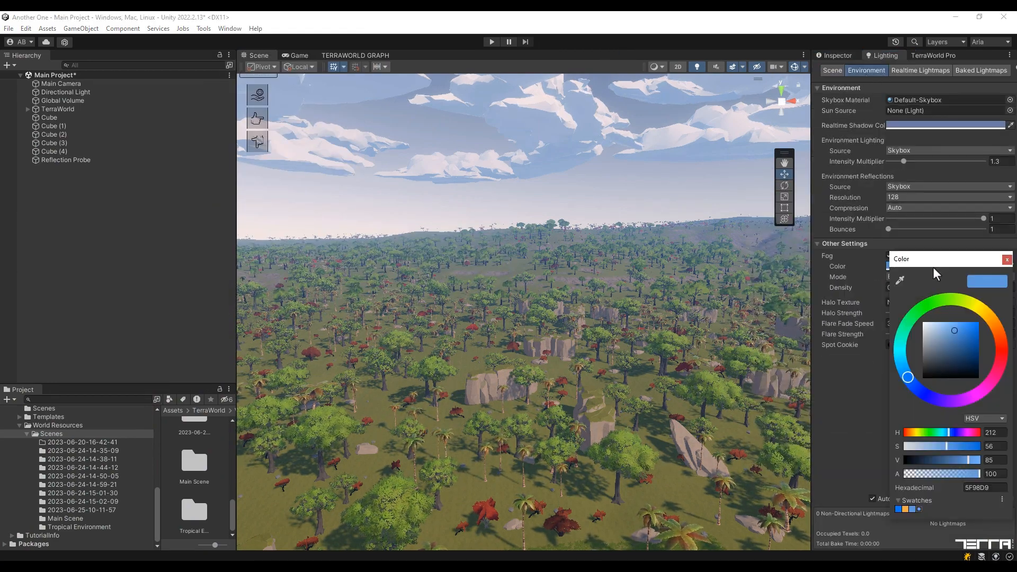
{"action": "left_click_drag", "start_coordinate": [971, 360], "coordinate": [946, 350]}
{"action": "left_click", "coordinate": [1007, 259]}
{"action": "left_click", "coordinate": [961, 288]}
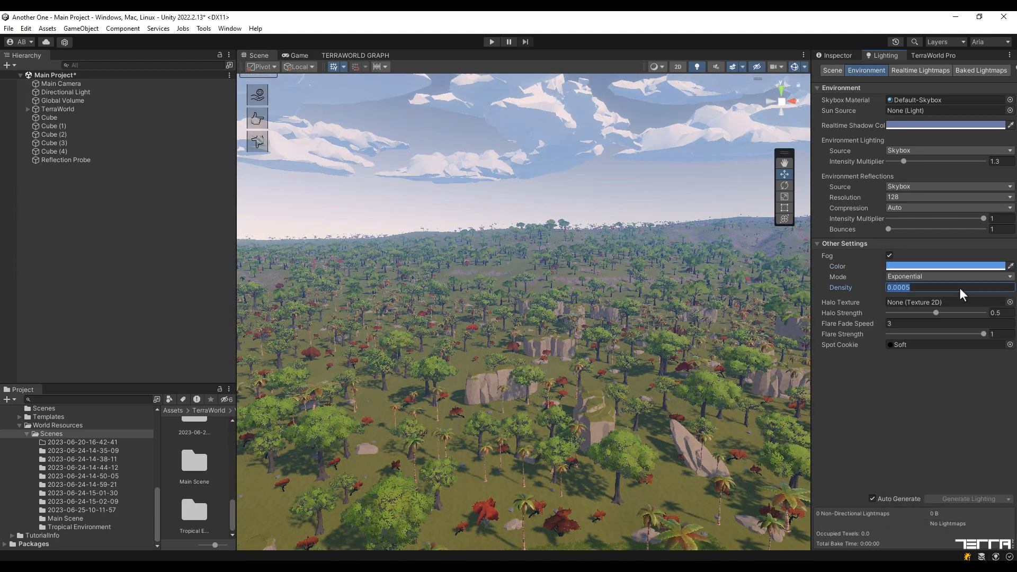
{"action": "type", "text": "1"}
{"action": "key", "text": "ctrl+z"}
{"action": "type", "text": "1"}
{"action": "left_click_drag", "start_coordinate": [915, 288], "coordinate": [906, 292]}
{"action": "key", "text": "ctrl+z"}
{"action": "type", "text": "1"}
{"action": "key", "text": "ctrl+z"}
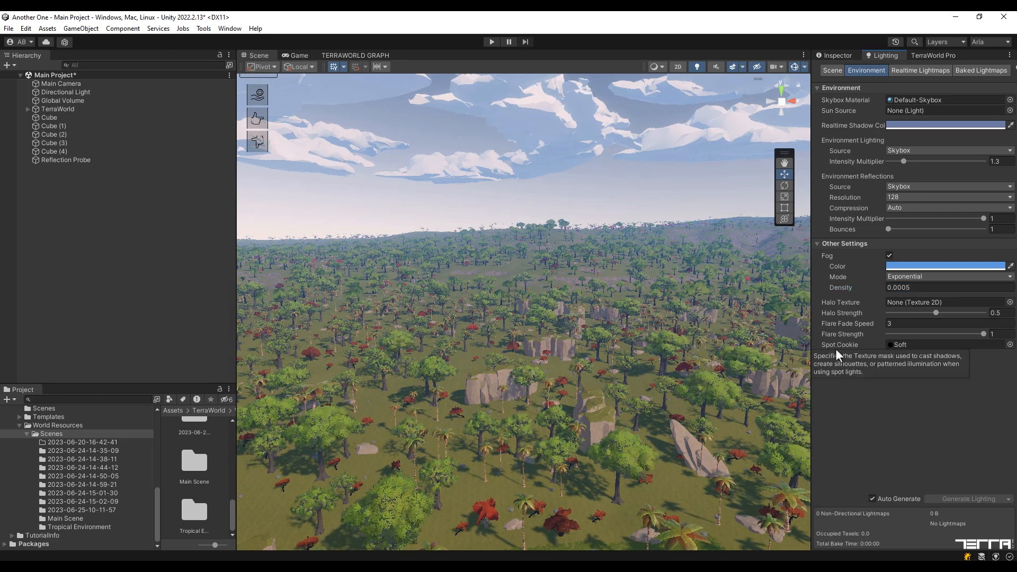
- Examine the anti-aliasing modes offered for the Main Camera
{"action": "left_click", "coordinate": [60, 84]}
{"action": "left_click", "coordinate": [834, 55]}
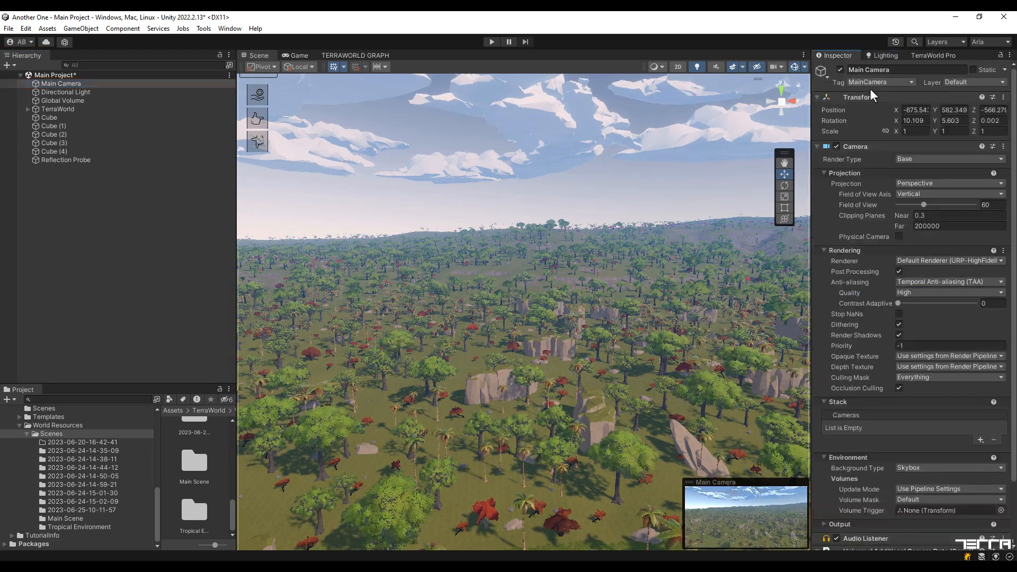
{"action": "left_click", "coordinate": [926, 282]}
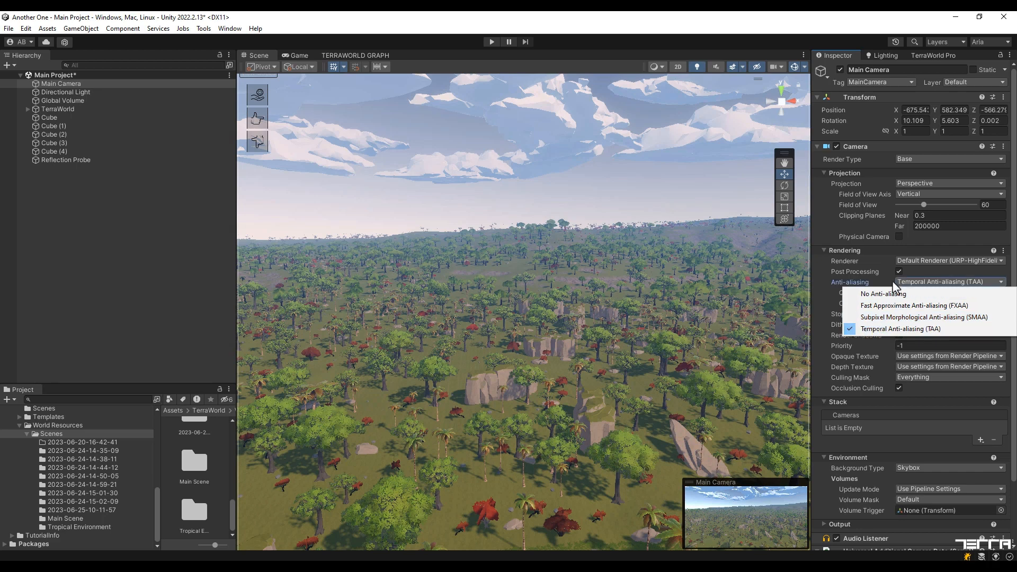
{"action": "left_click", "coordinate": [74, 191]}
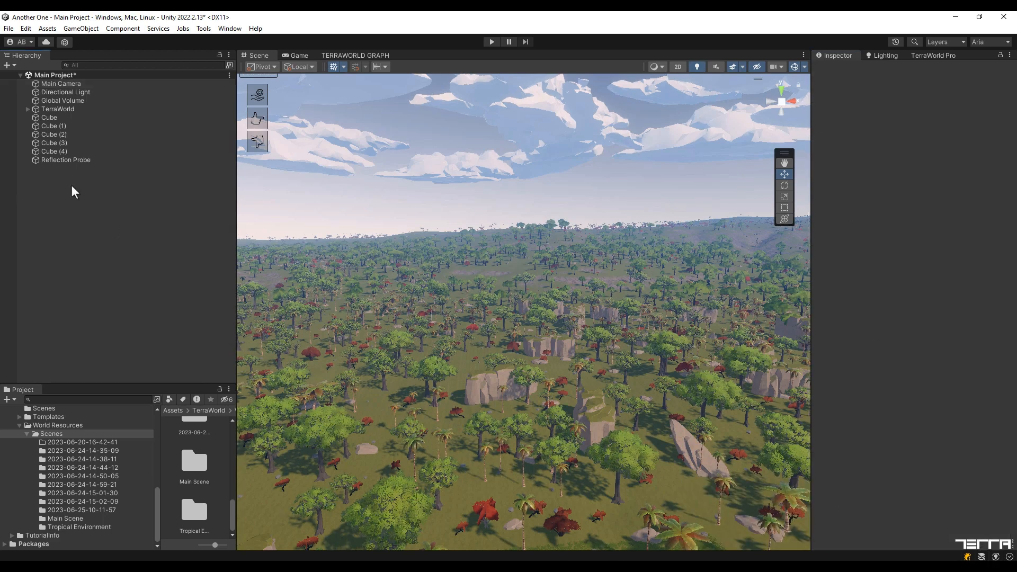
- Try X rotations of 5 and 20 on the Directional Light to compare the lighting
{"action": "left_click", "coordinate": [63, 94]}
{"action": "left_click", "coordinate": [915, 121]}
{"action": "type", "text": "5"}
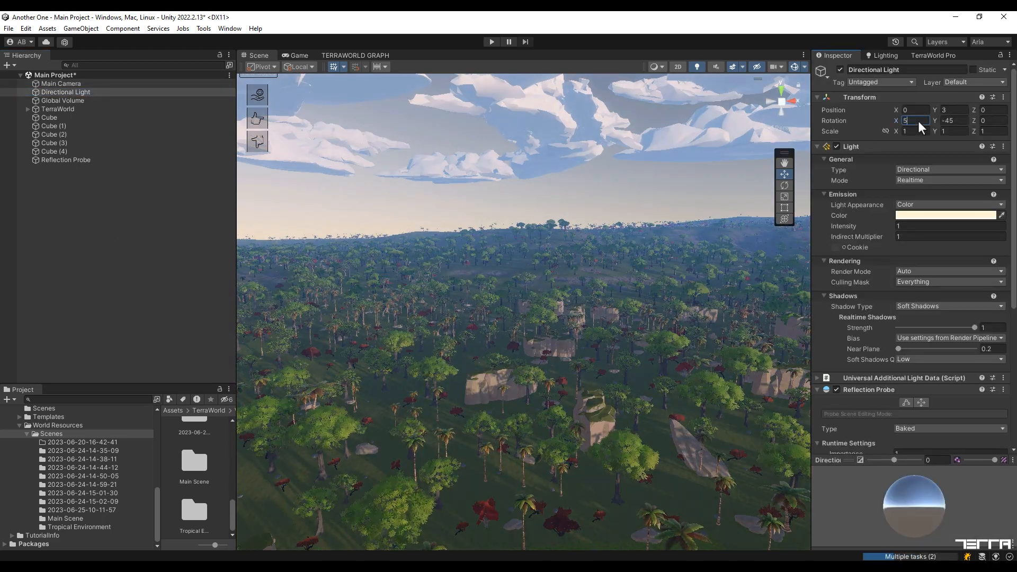
{"action": "key", "text": "BackSpace"}
{"action": "type", "text": "20"}
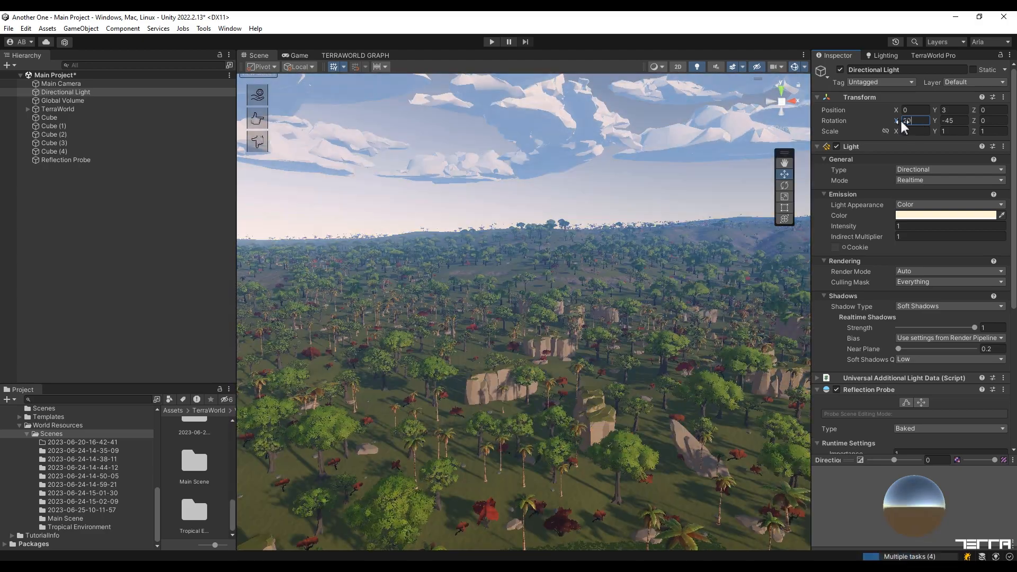
{"action": "key", "text": "BackSpace"}
{"action": "key", "text": "BackSpace"}
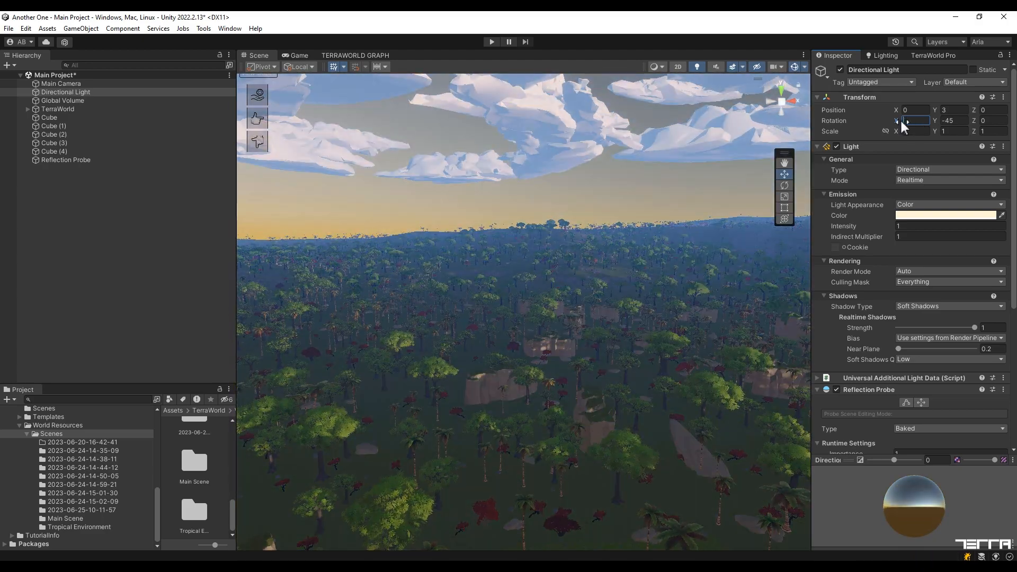
- Set the Directional Light's rotation to X 45 and Y -45
{"action": "type", "text": "45"}
{"action": "key", "text": "Tab"}
{"action": "type", "text": "-"}
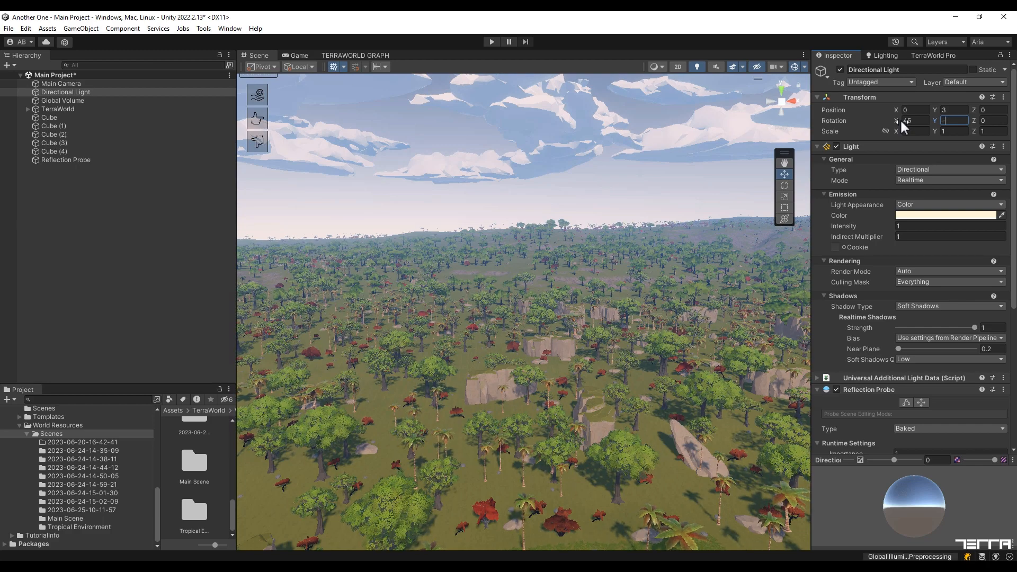
{"action": "type", "text": "245"}
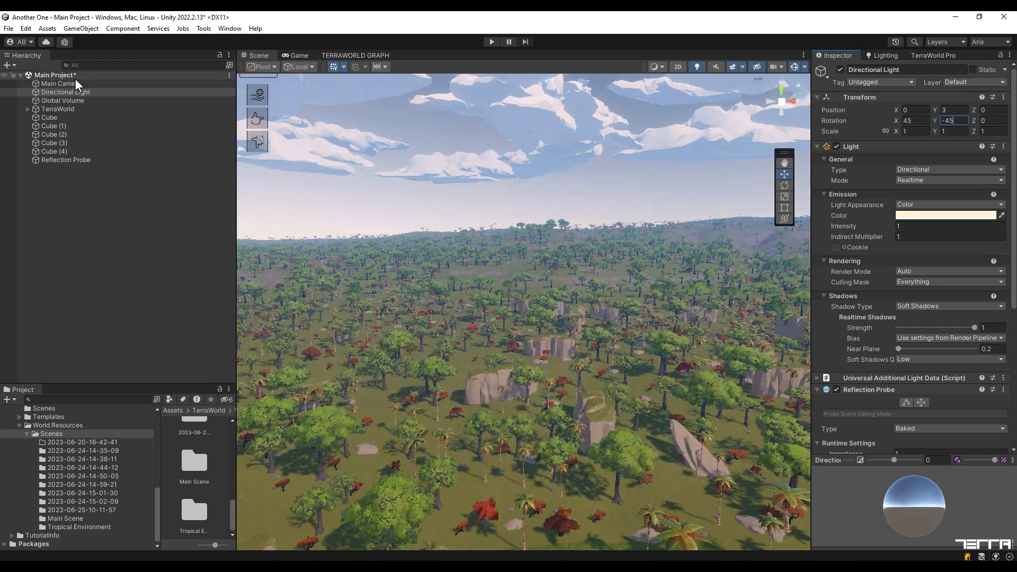
{"action": "left_click", "coordinate": [63, 93]}
- Examine the Global Volume's post-processing overrides, including Tonemapping, Color Adjustments and White Balance
{"action": "left_click", "coordinate": [63, 100]}
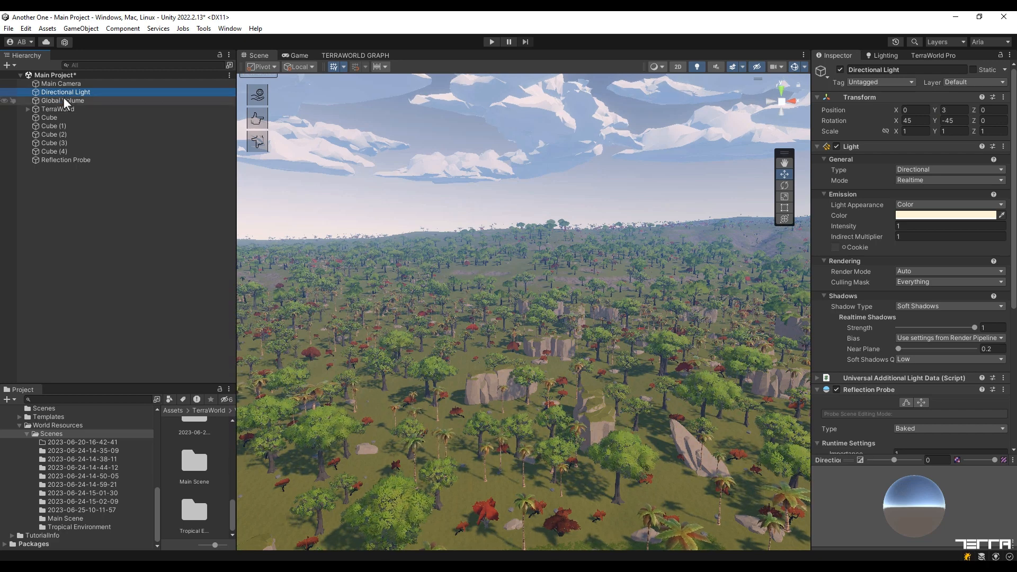
{"action": "left_click", "coordinate": [824, 206]}
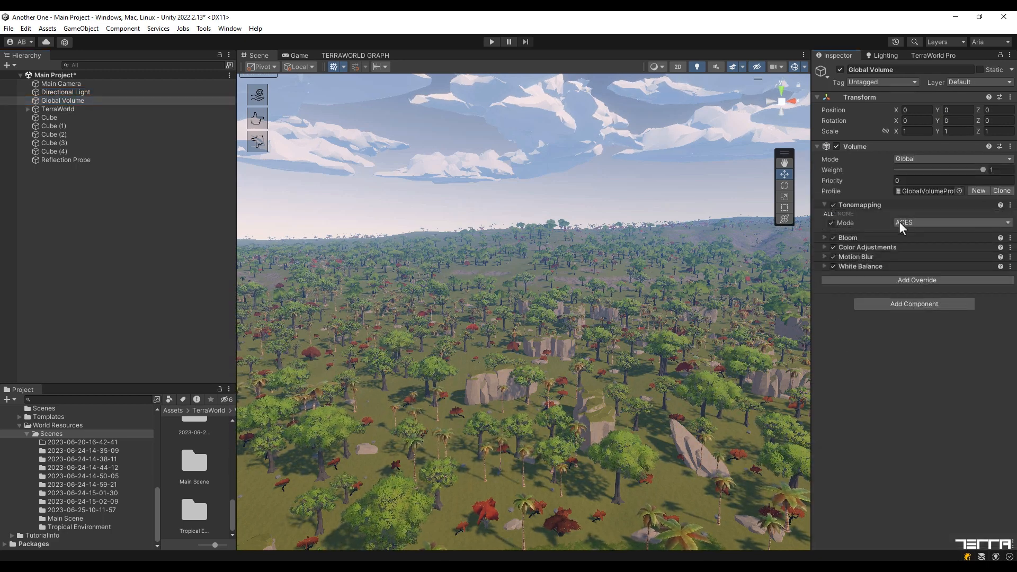
{"action": "left_click", "coordinate": [824, 205]}
{"action": "left_click", "coordinate": [825, 224]}
{"action": "left_click", "coordinate": [825, 224]}
{"action": "left_click", "coordinate": [824, 224]}
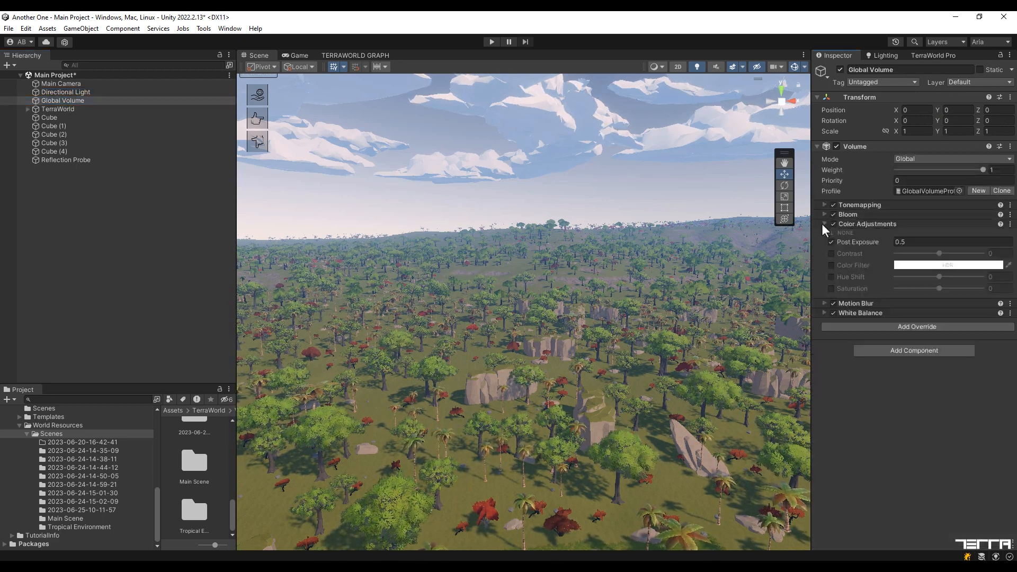
{"action": "left_click", "coordinate": [825, 224]}
{"action": "left_click", "coordinate": [824, 243]}
{"action": "left_click", "coordinate": [825, 243]}
{"action": "left_click", "coordinate": [825, 243]}
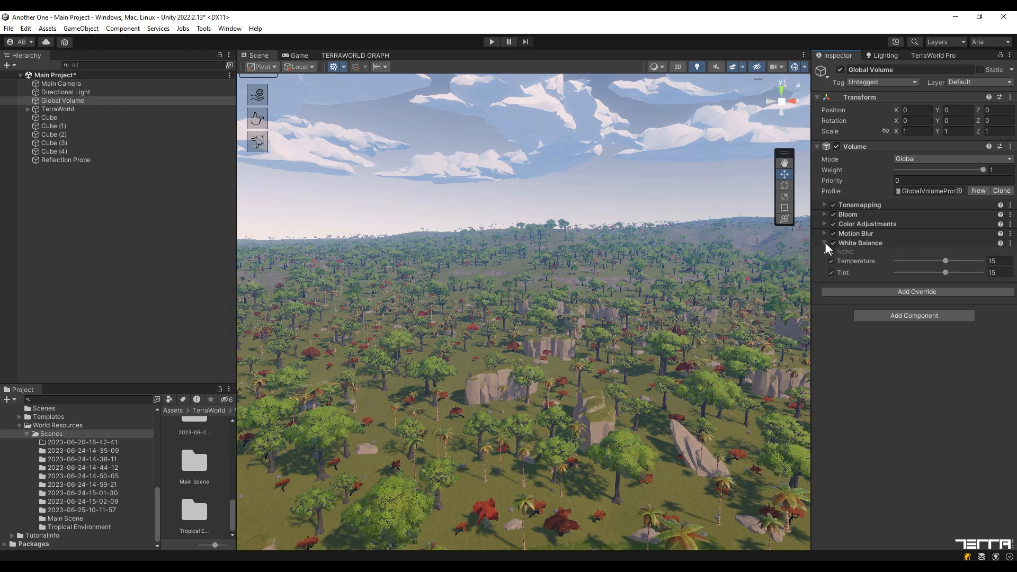
{"action": "left_click", "coordinate": [825, 243]}
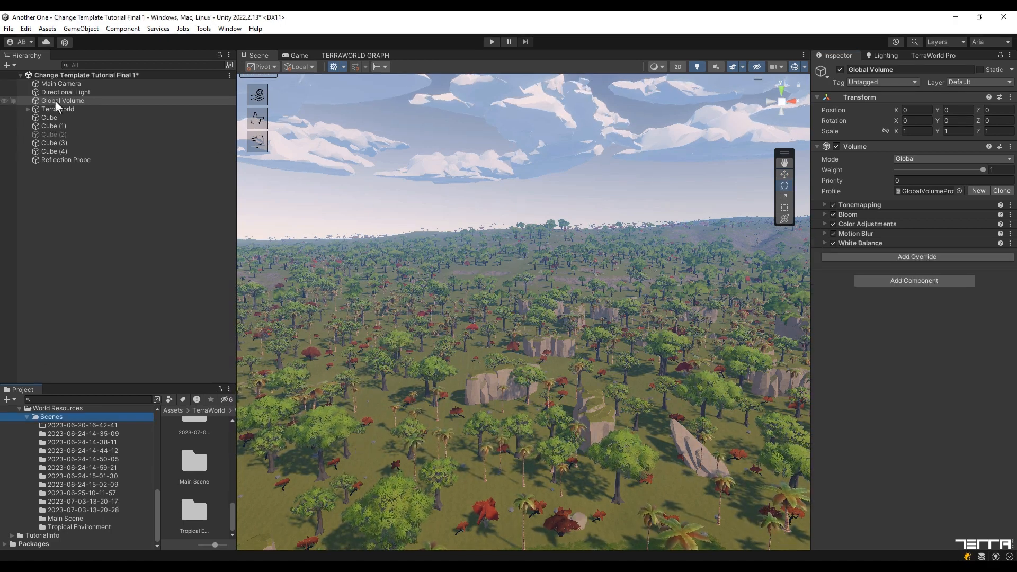
- Open the Project Settings docked beside the Lighting window and bring up the LOD Bias in the Quality settings
{"action": "left_click", "coordinate": [26, 28]}
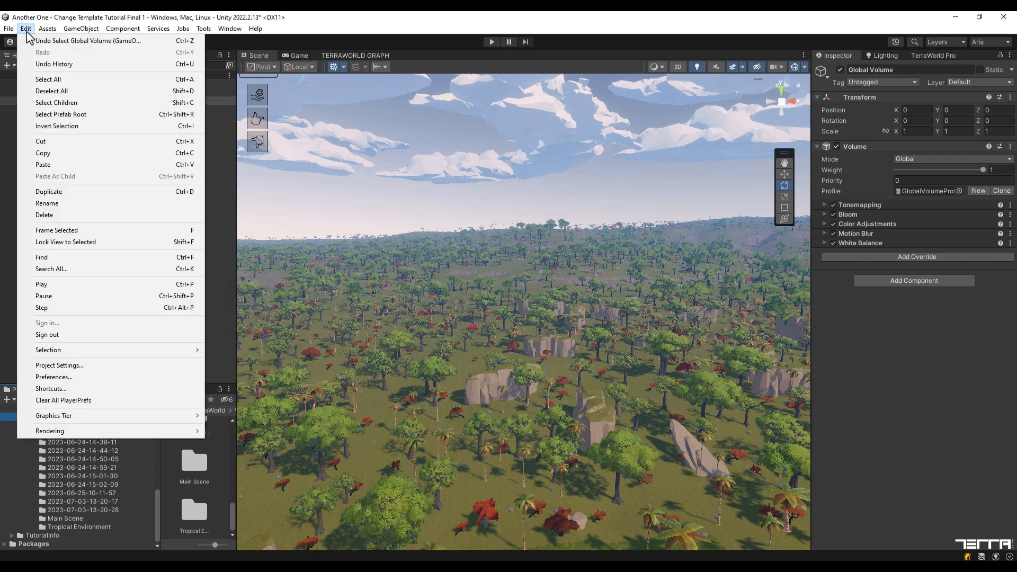
{"action": "left_click", "coordinate": [100, 369]}
{"action": "left_click_drag", "start_coordinate": [45, 217], "coordinate": [980, 56]}
{"action": "left_click_drag", "start_coordinate": [811, 385], "coordinate": [782, 379]}
{"action": "scroll", "coordinate": [908, 386], "scroll_direction": "down", "scroll_amount": 3}
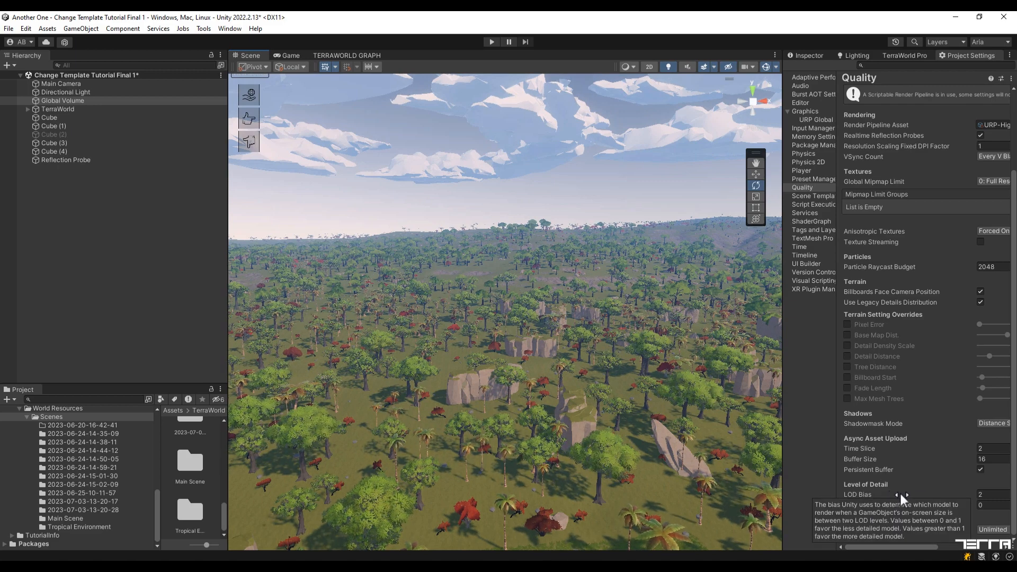
{"action": "mouse_move", "coordinate": [952, 492]}
{"action": "left_mouse_down"}
{"action": "mouse_move", "coordinate": [933, 493]}
{"action": "mouse_move", "coordinate": [971, 495]}
{"action": "left_mouse_up"}
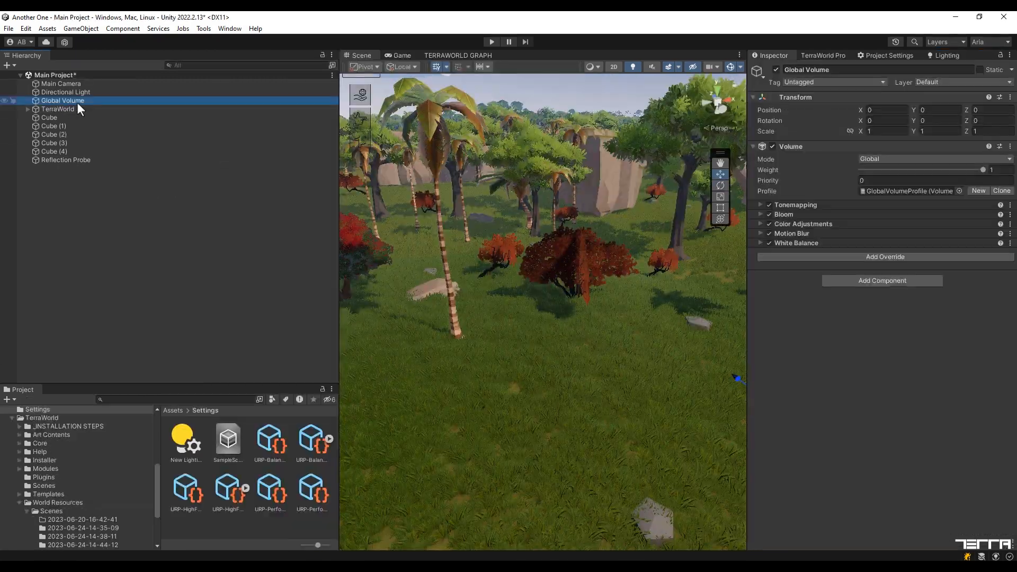
- Try shadow Max Distance values of 2000 and 200 on the URP-HighFidelity pipeline asset
{"action": "left_click", "coordinate": [186, 490]}
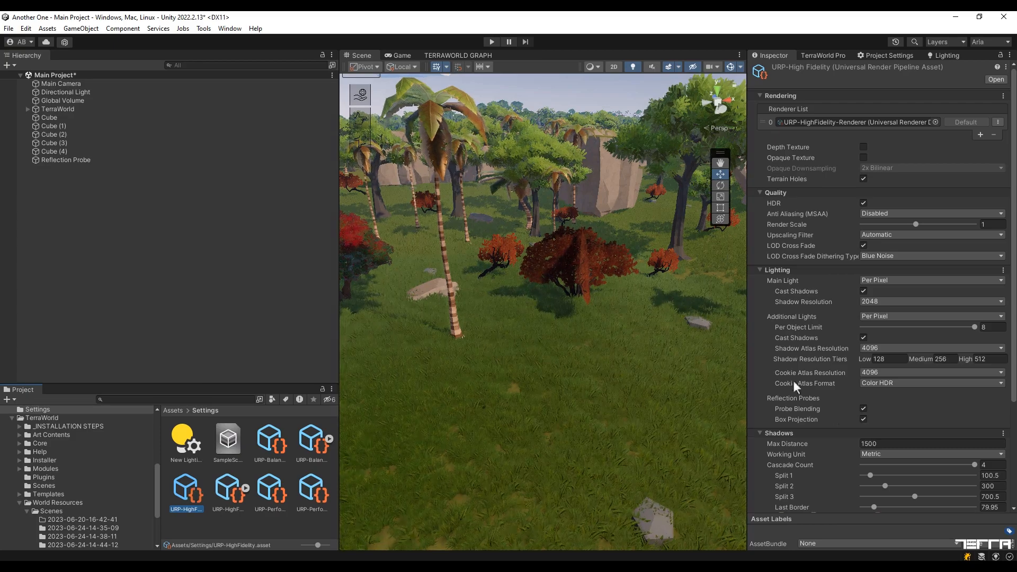
{"action": "left_click", "coordinate": [871, 443]}
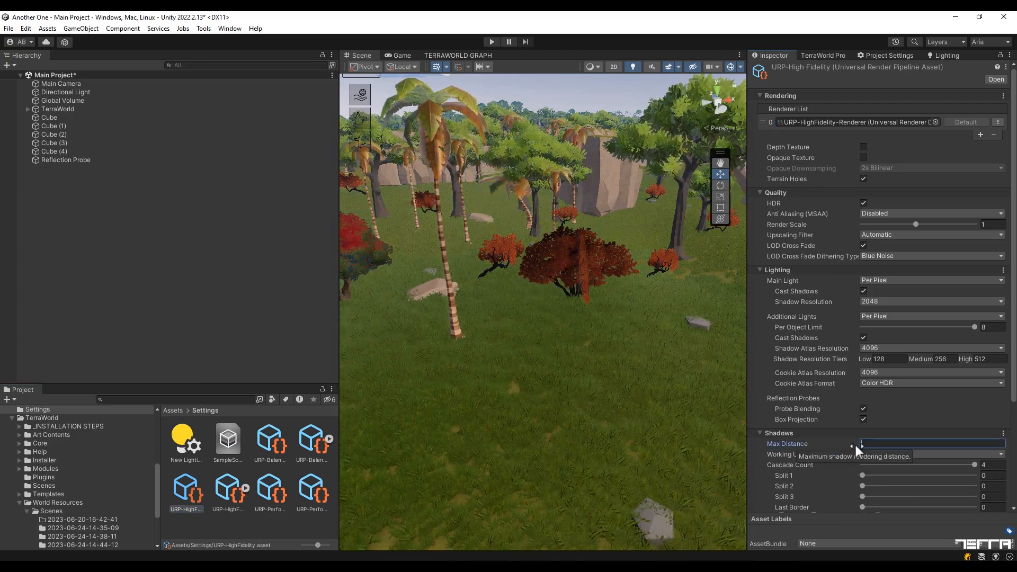
{"action": "type", "text": "1"}
{"action": "key", "text": "BackSpace"}
{"action": "type", "text": "2000"}
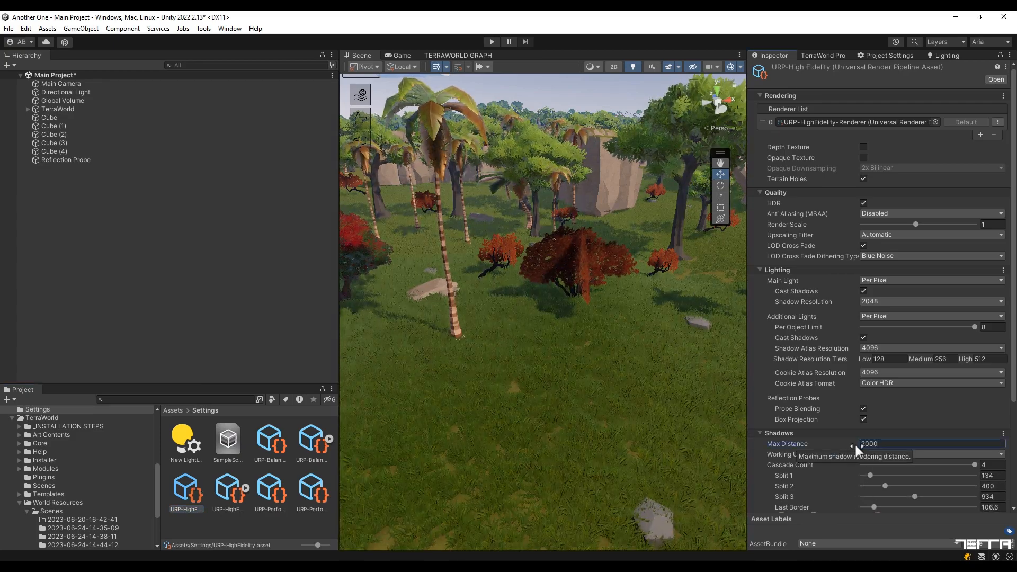
{"action": "key", "text": "s"}
{"action": "mouse_move", "coordinate": [624, 371]}
{"action": "right_mouse_down"}
{"action": "mouse_move", "coordinate": [599, 370]}
{"action": "mouse_move", "coordinate": [613, 358]}
{"action": "right_mouse_up"}
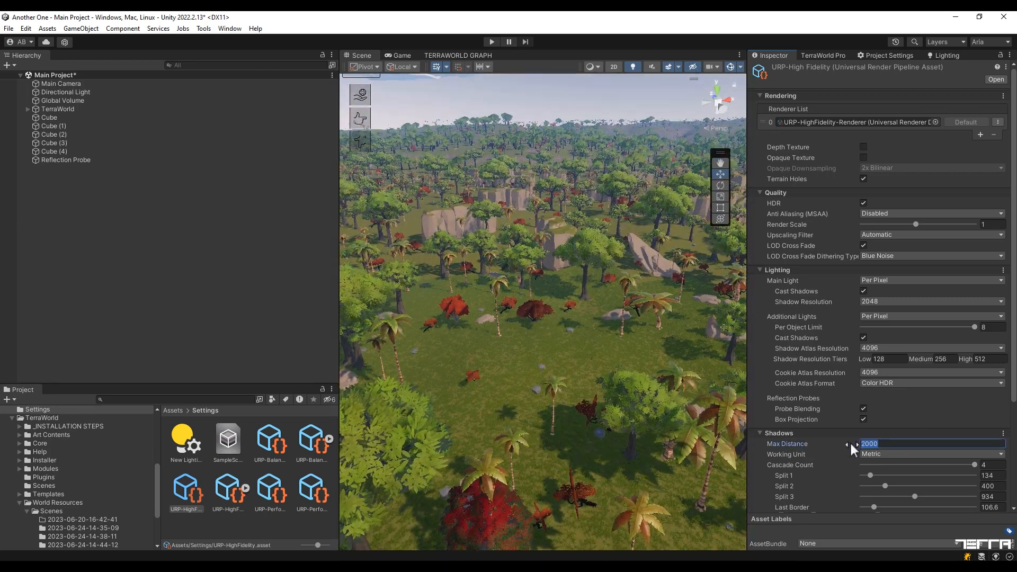
{"action": "type", "text": "200"}
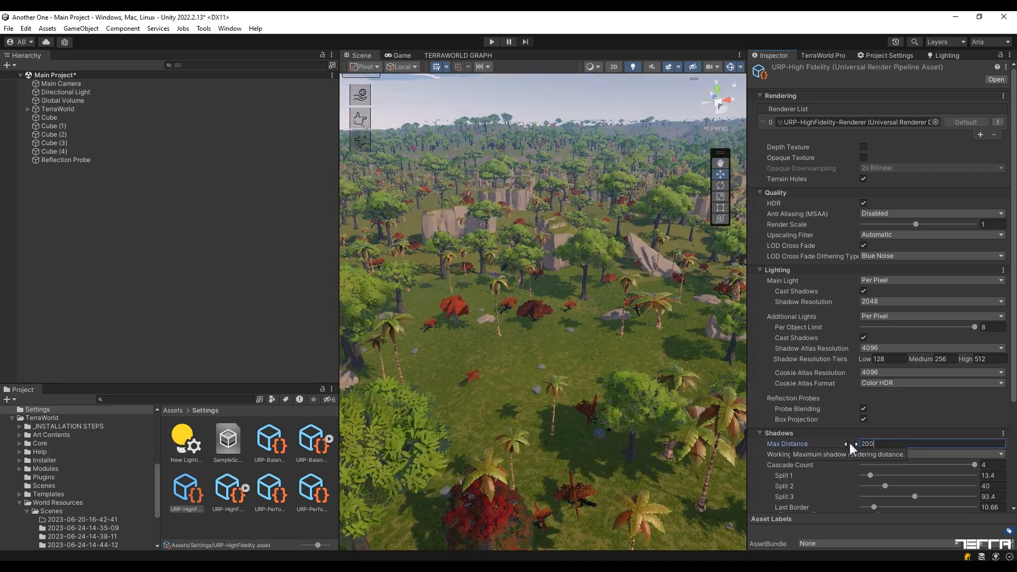
- Set the URP-HighFidelity asset's shadow Max Distance to 1500 and clear the selection
{"action": "key", "text": "BackSpace"}
{"action": "key", "text": "BackSpace"}
{"action": "key", "text": "BackSpace"}
{"action": "type", "text": "1500"}
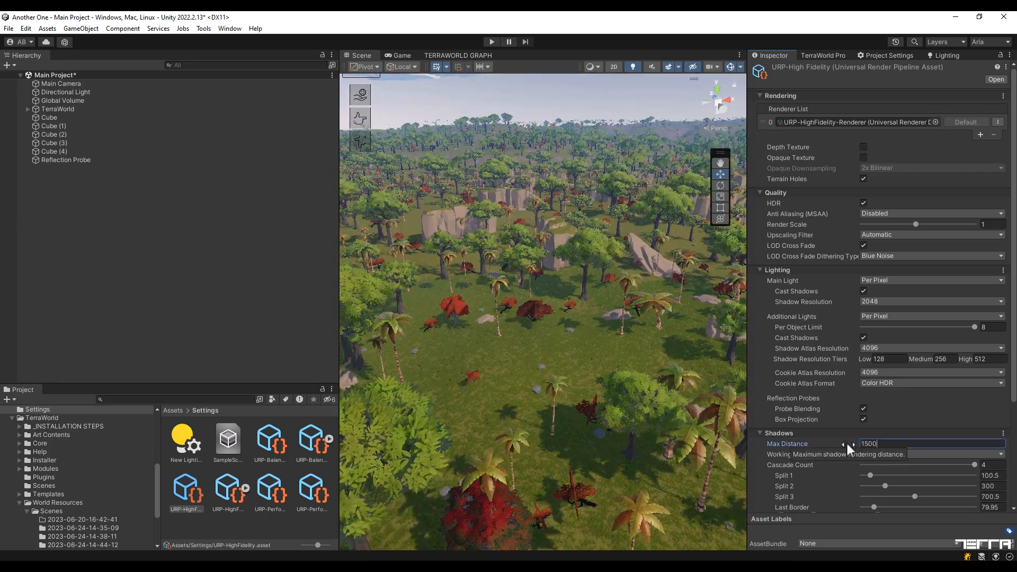
{"action": "left_click", "coordinate": [88, 111]}
{"action": "left_click", "coordinate": [94, 196]}
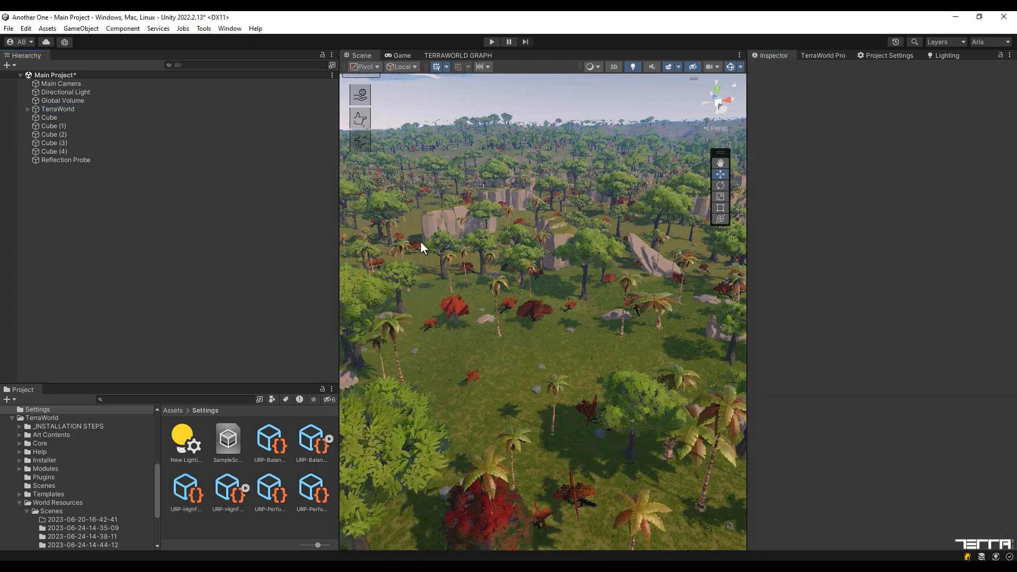